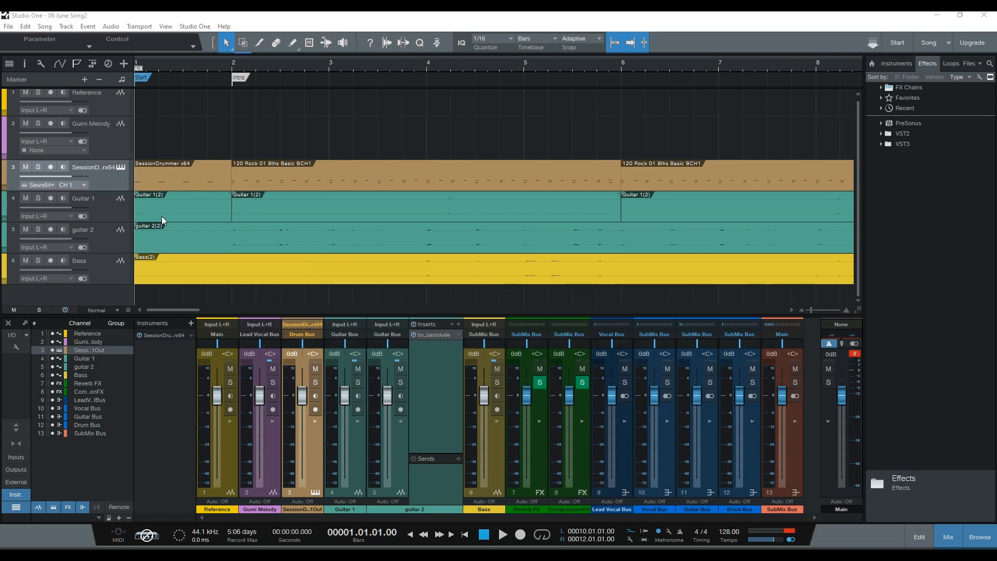
Audition the SessionDrummer and Guitar 1 tracks soloed together, and clear both solos
{"action": "left_click", "coordinate": [37, 167]}
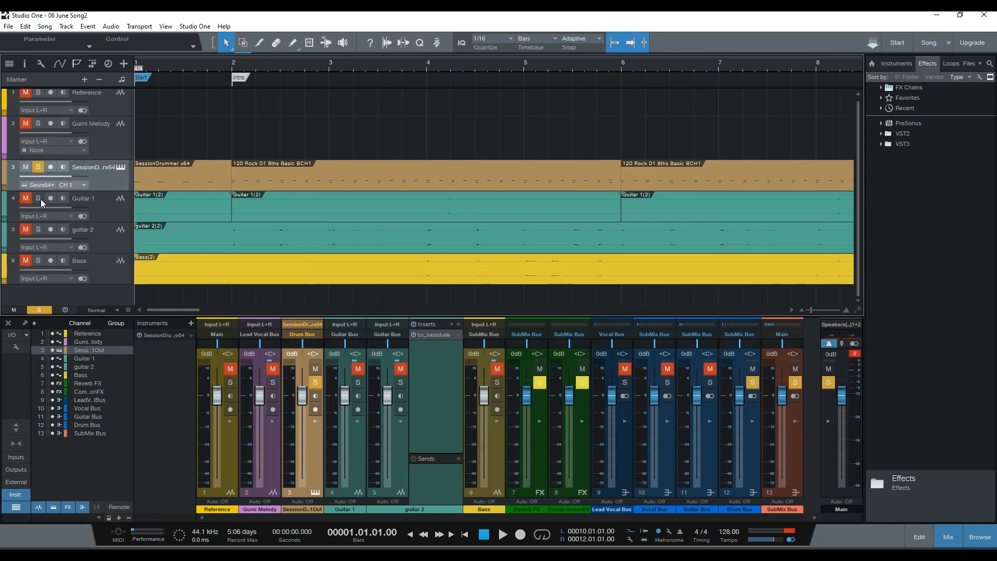
{"action": "left_click", "coordinate": [37, 198]}
{"action": "key", "text": "space"}
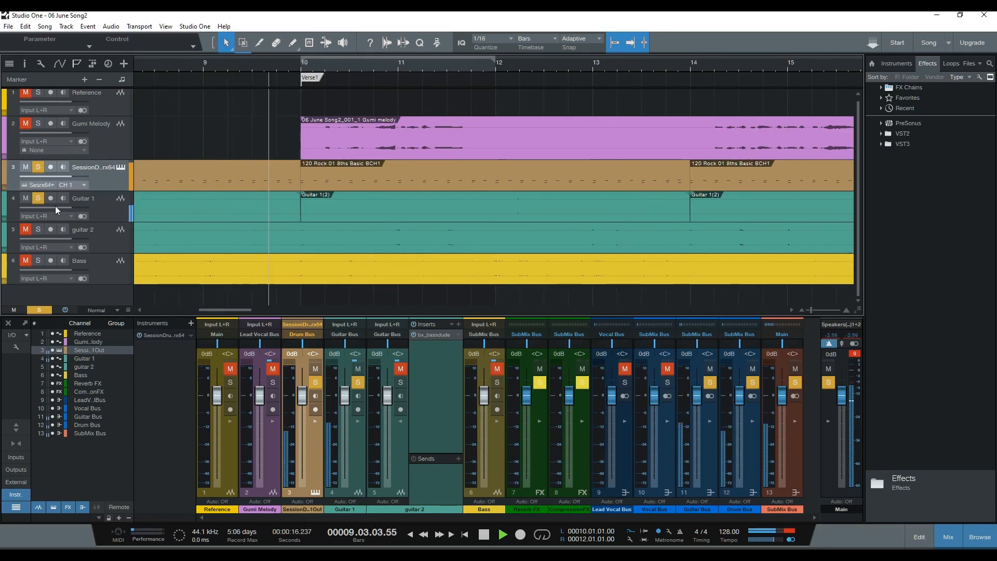
{"action": "key", "text": "space"}
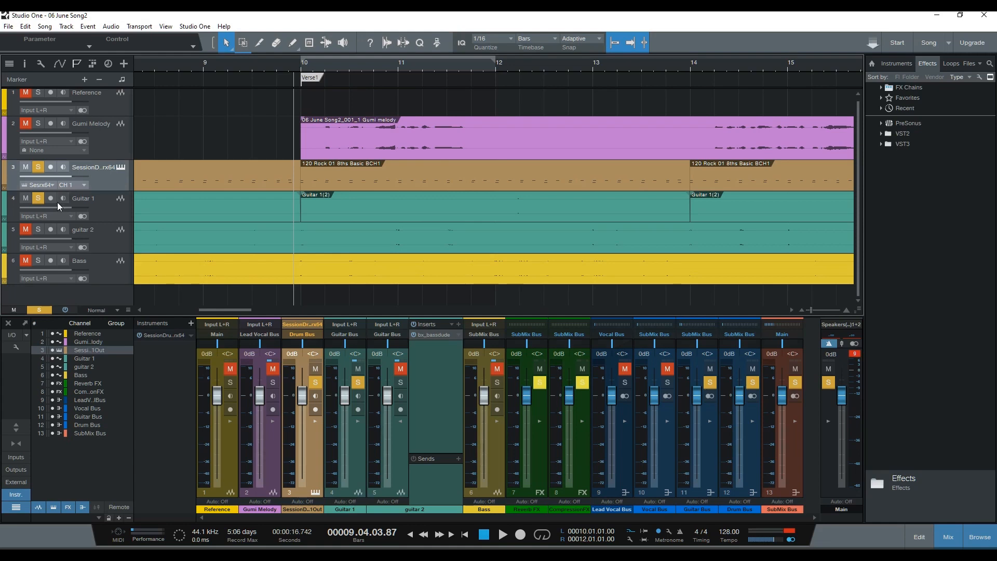
{"action": "left_click", "coordinate": [40, 167]}
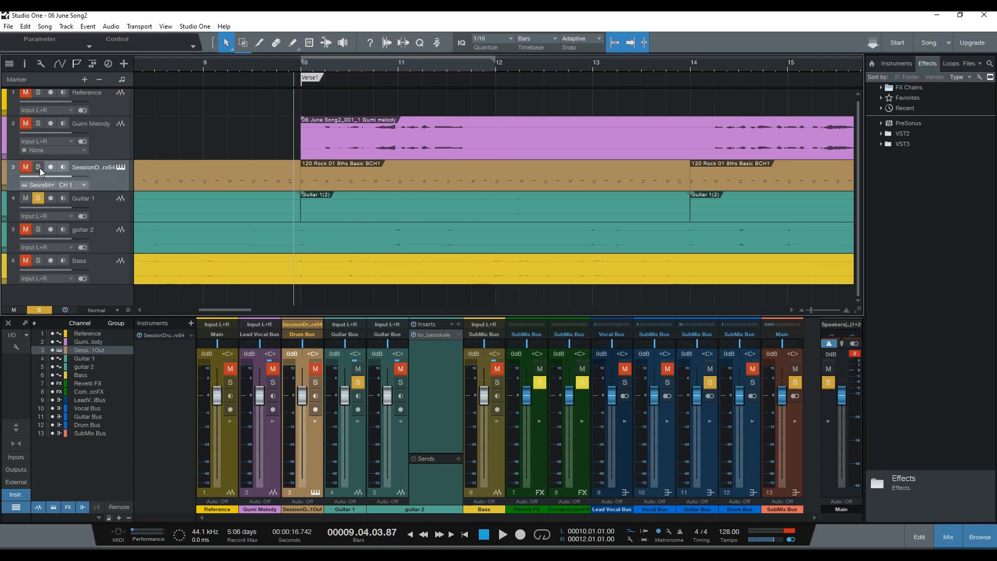
{"action": "left_click", "coordinate": [38, 199]}
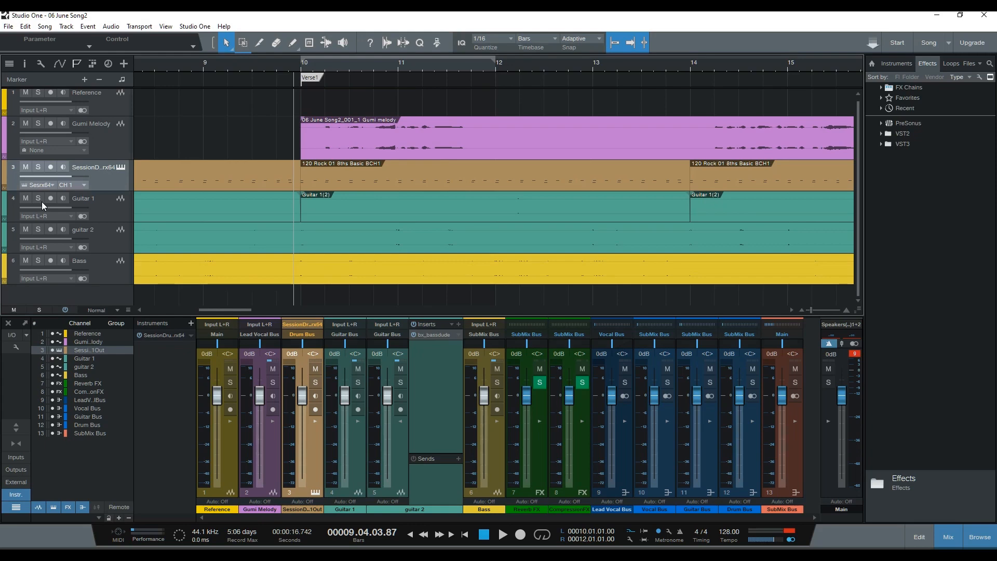
Audition the Bass track soloed from the start of the song, and mute it
{"action": "left_click", "coordinate": [38, 261]}
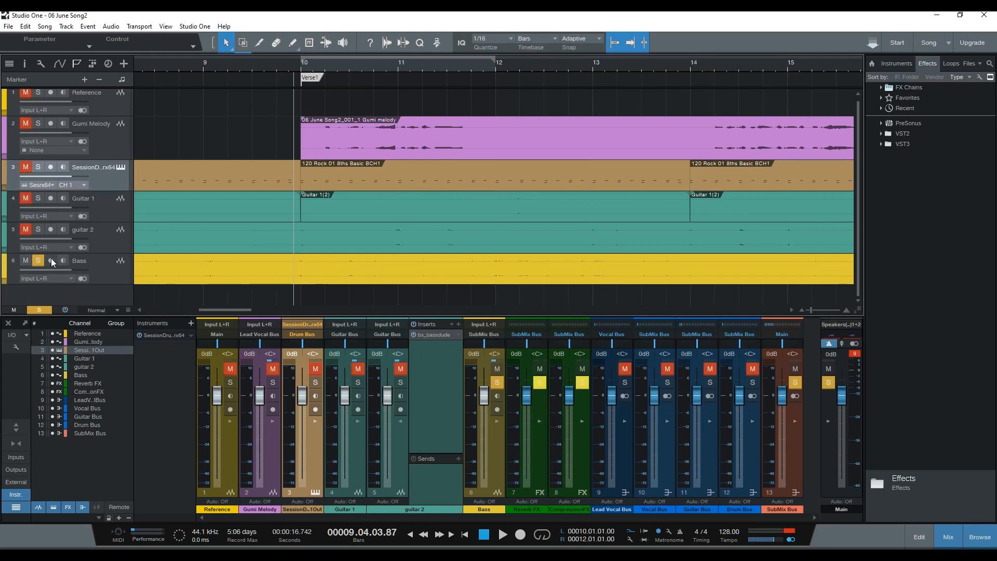
{"action": "key", "text": "Home"}
{"action": "key", "text": "space"}
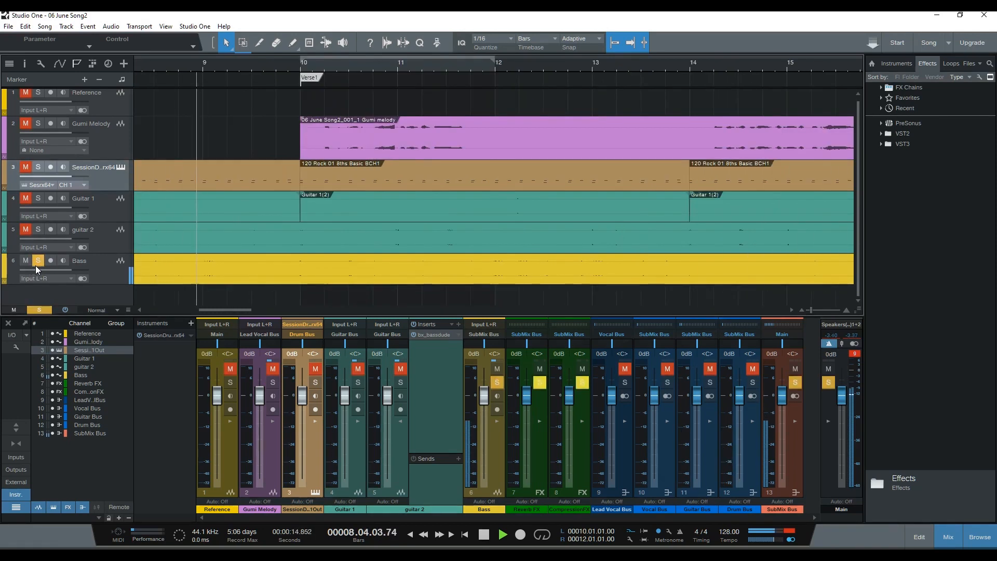
{"action": "key", "text": "space"}
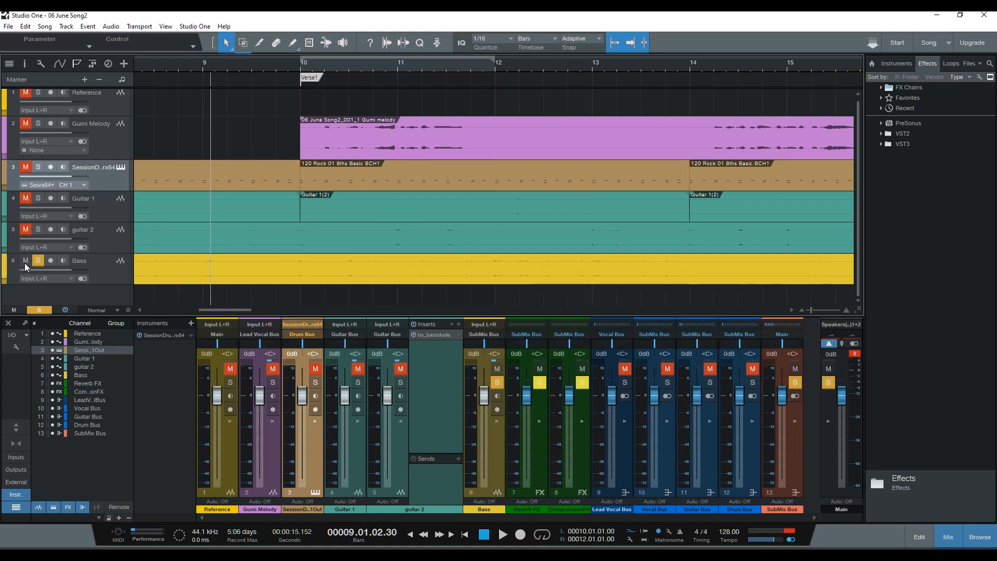
{"action": "left_click", "coordinate": [26, 263]}
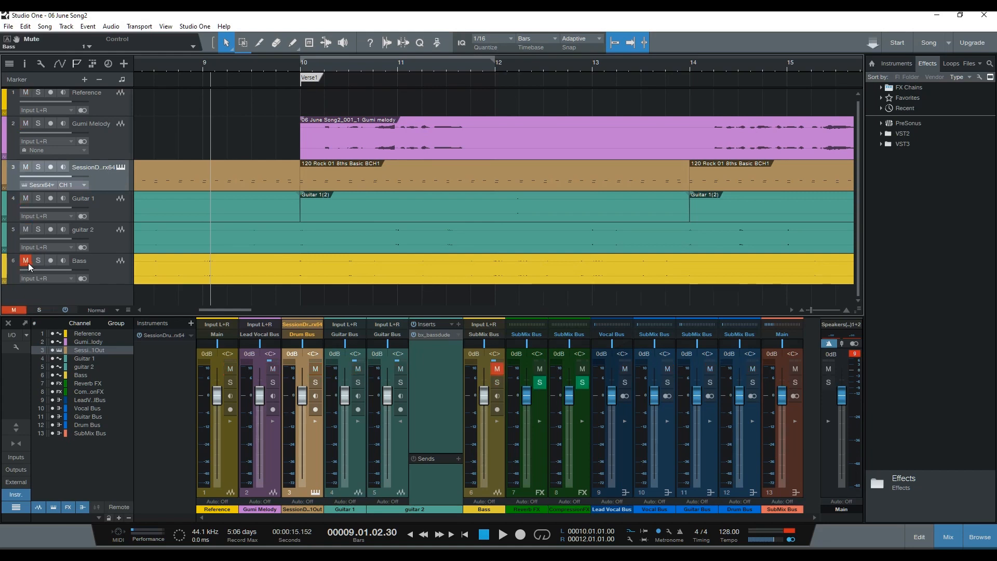
Audition the guitar 2 track soloed from the start of the song, and clear its solo and the Bass mute
{"action": "left_click", "coordinate": [38, 231]}
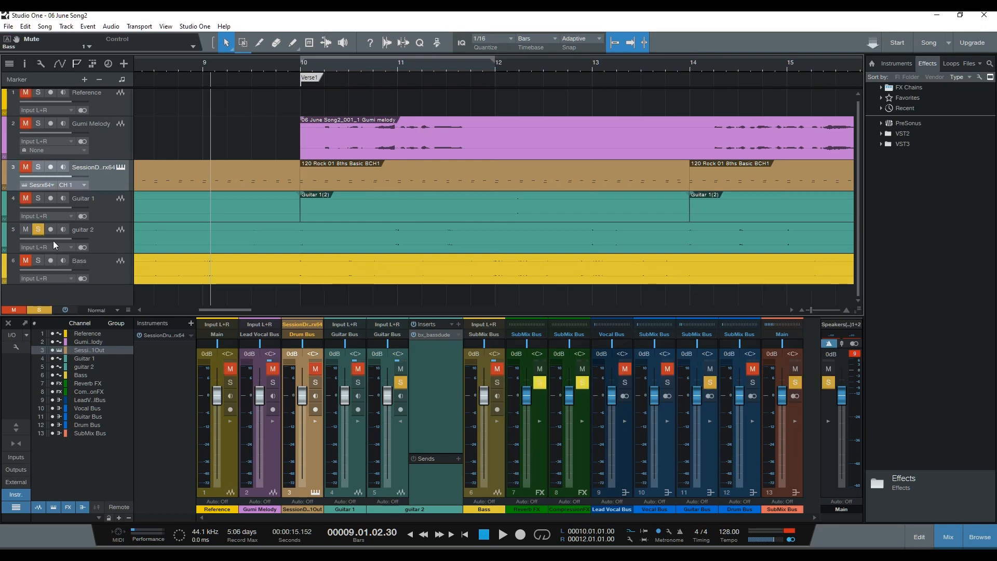
{"action": "key", "text": "Home"}
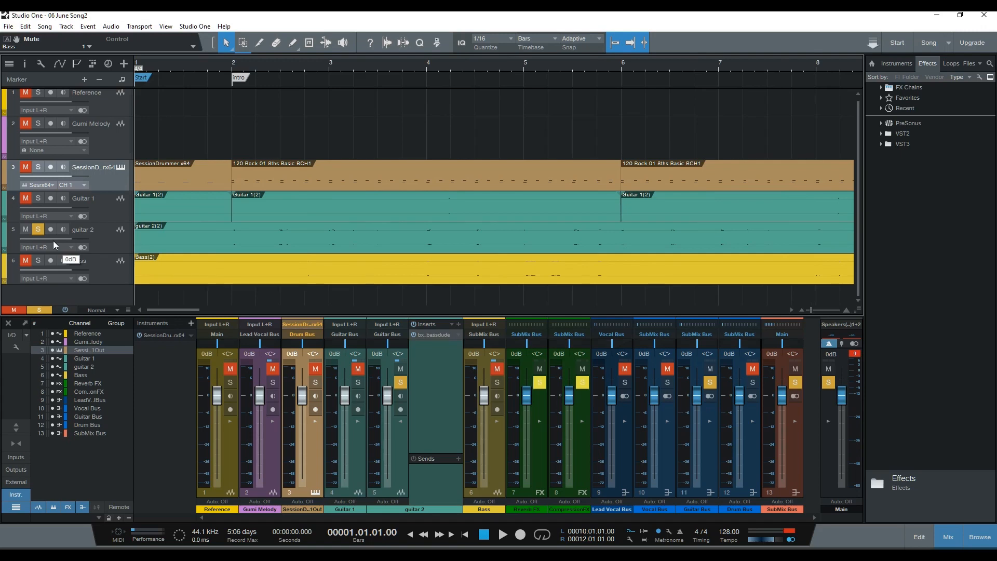
{"action": "key", "text": "space"}
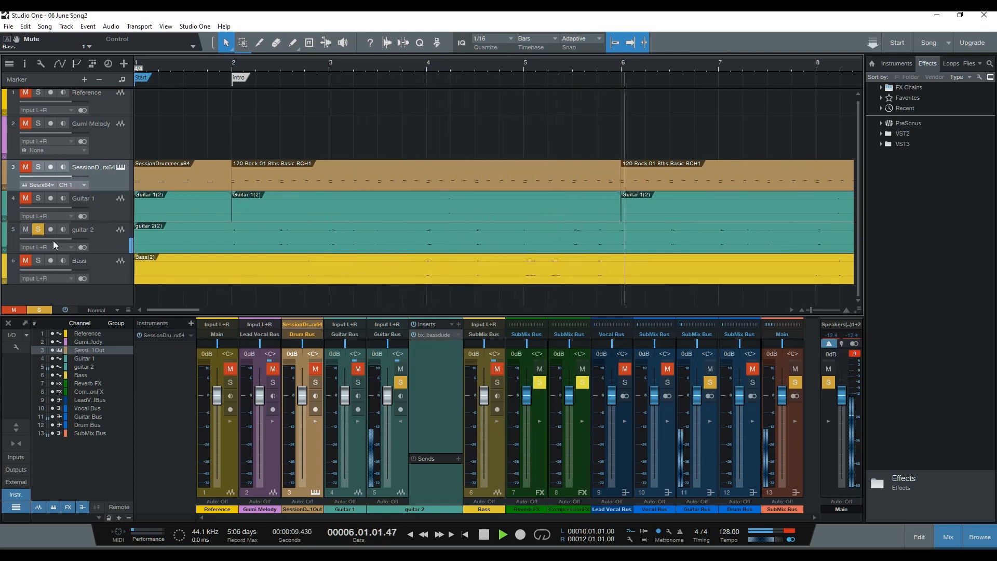
{"action": "key", "text": "space"}
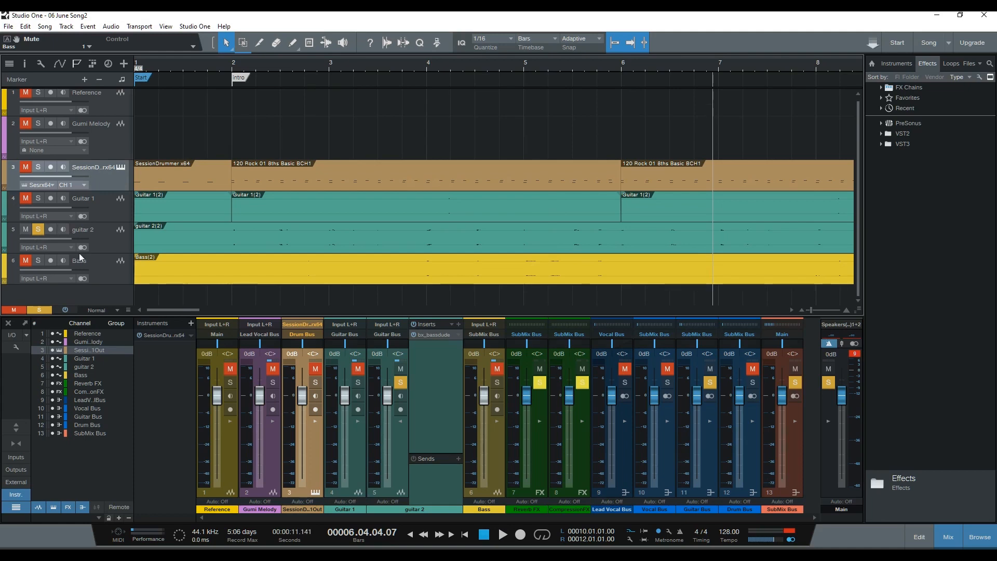
{"action": "mouse_move", "coordinate": [186, 312]}
{"action": "left_mouse_down"}
{"action": "mouse_move", "coordinate": [347, 312]}
{"action": "mouse_move", "coordinate": [412, 325]}
{"action": "mouse_move", "coordinate": [170, 311]}
{"action": "left_mouse_up"}
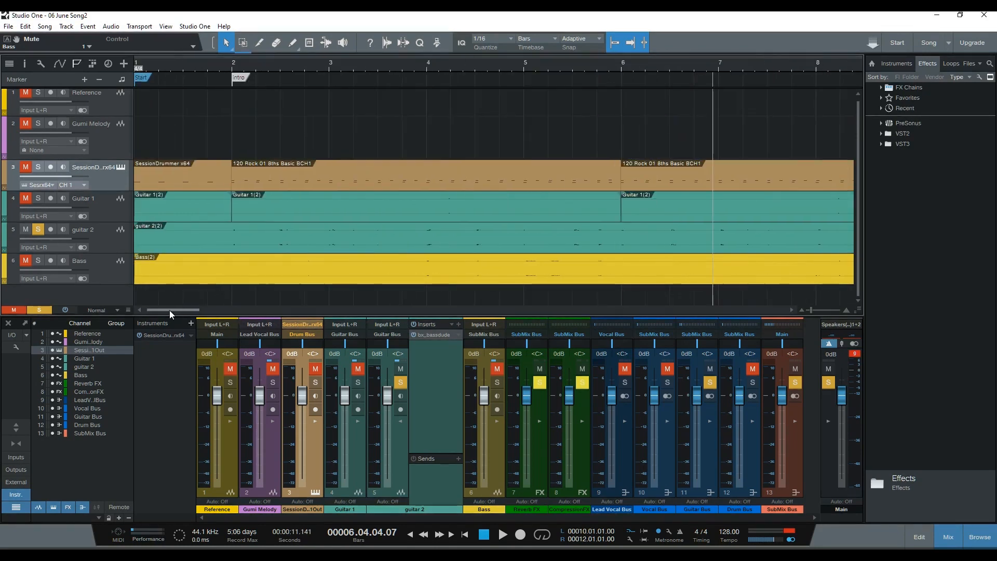
{"action": "left_click", "coordinate": [38, 230]}
{"action": "left_click", "coordinate": [26, 261]}
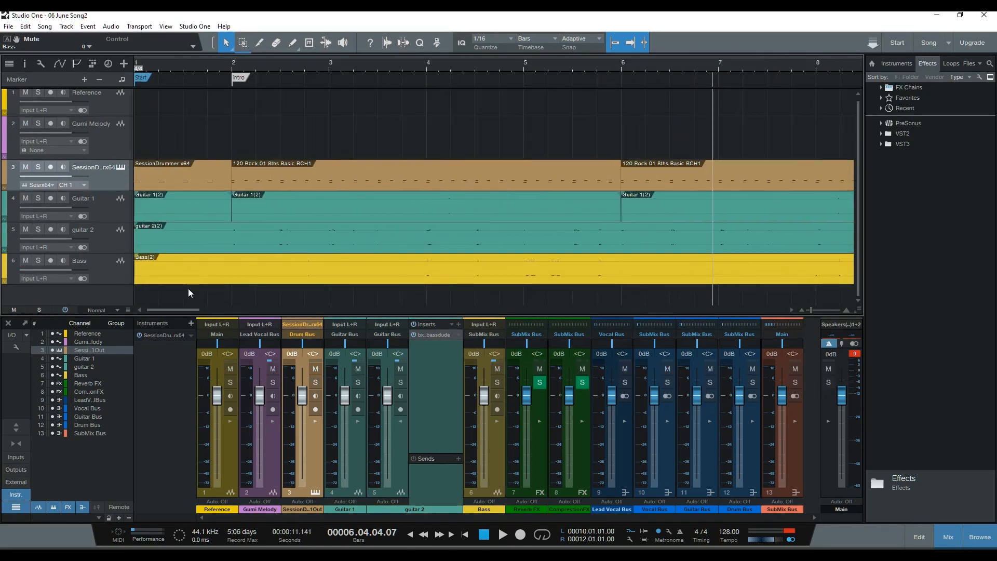
Select the Guitar 1 track and play the full mix from the start of the song, stopping in bar 5
{"action": "left_click", "coordinate": [108, 207]}
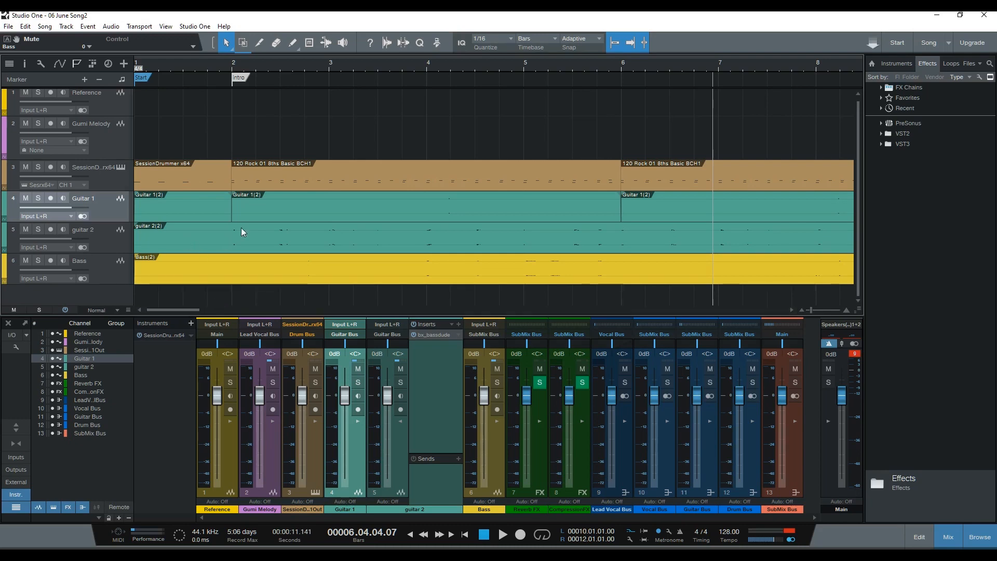
{"action": "key", "text": "Home"}
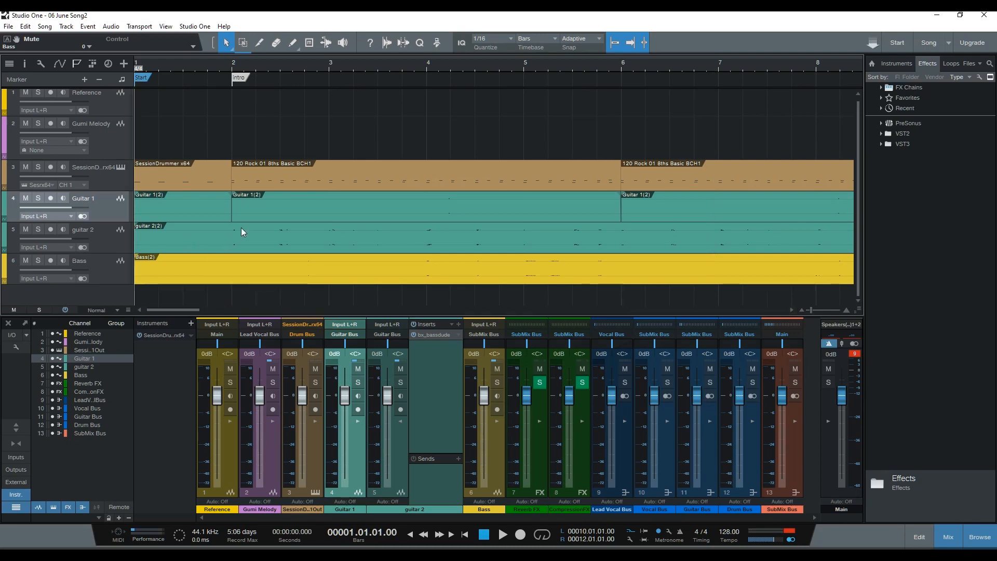
{"action": "key", "text": "space"}
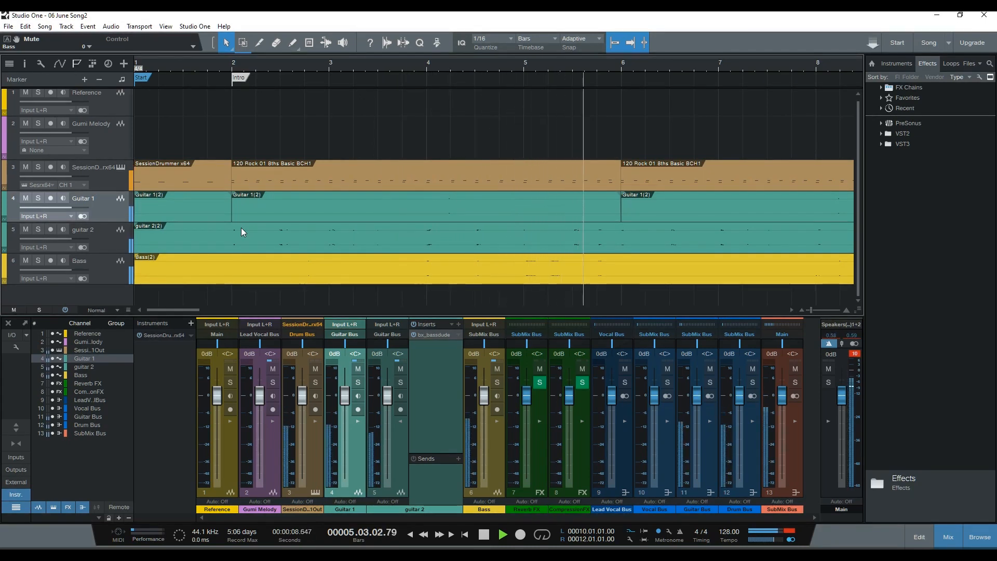
{"action": "key", "text": "space"}
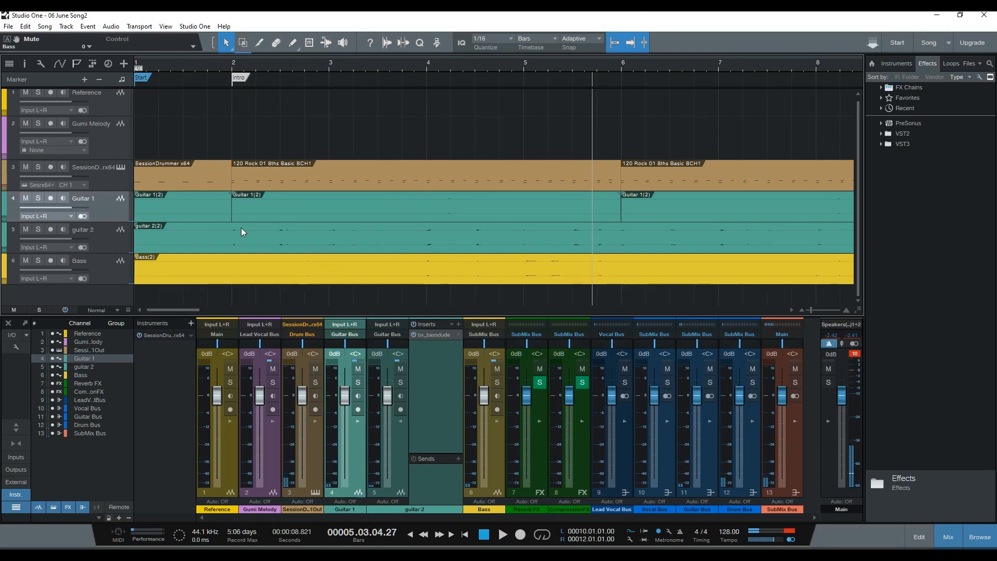
Move the playback position to the Verse1 marker and listen to the verse with all tracks up to bar 16
{"action": "key", "text": "shift+b"}
{"action": "key", "text": "shift+n"}
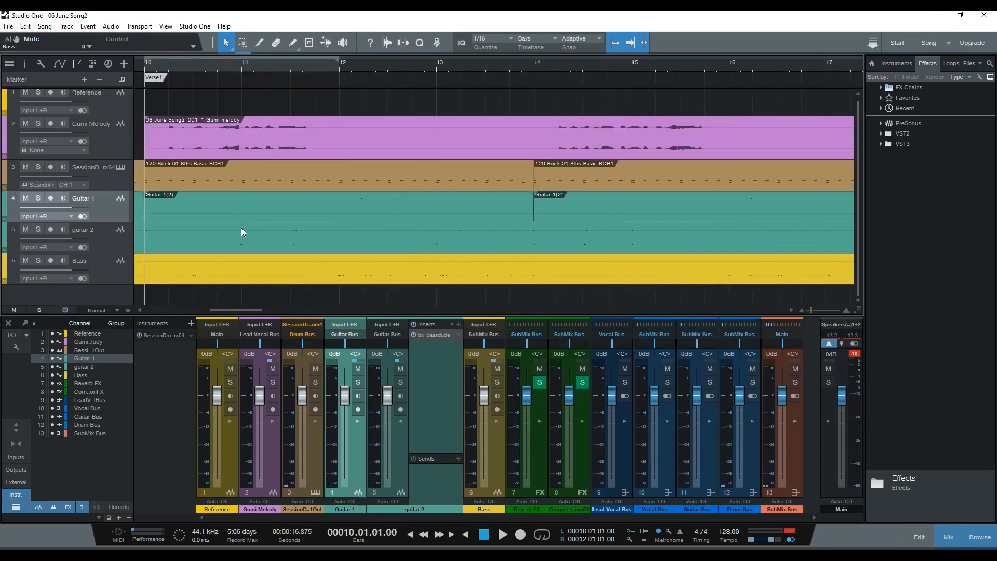
{"action": "key", "text": "space"}
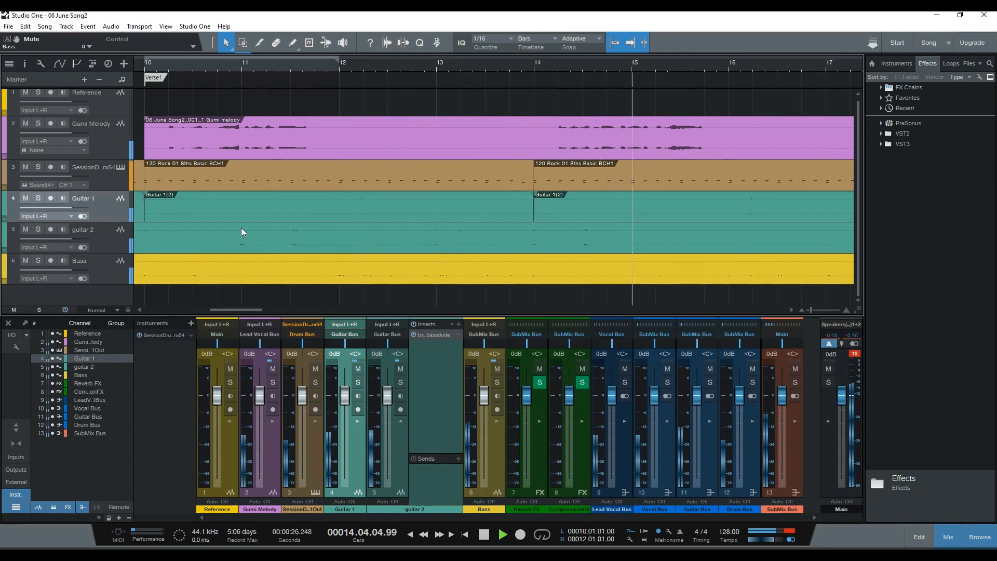
{"action": "key", "text": "space"}
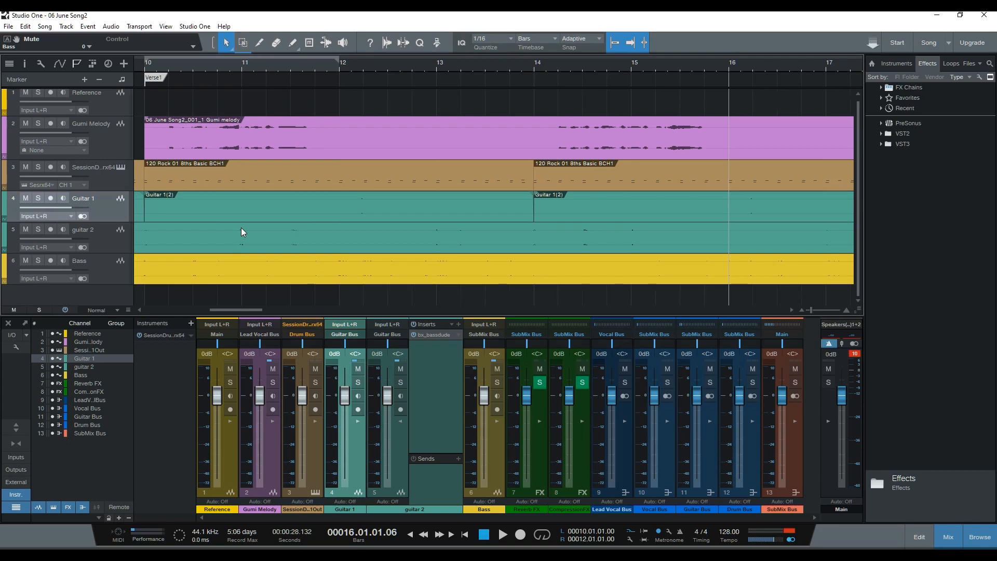
Return to the song start and replay the opening bars of the full mix, stopping in bar 4
{"action": "key", "text": "Home"}
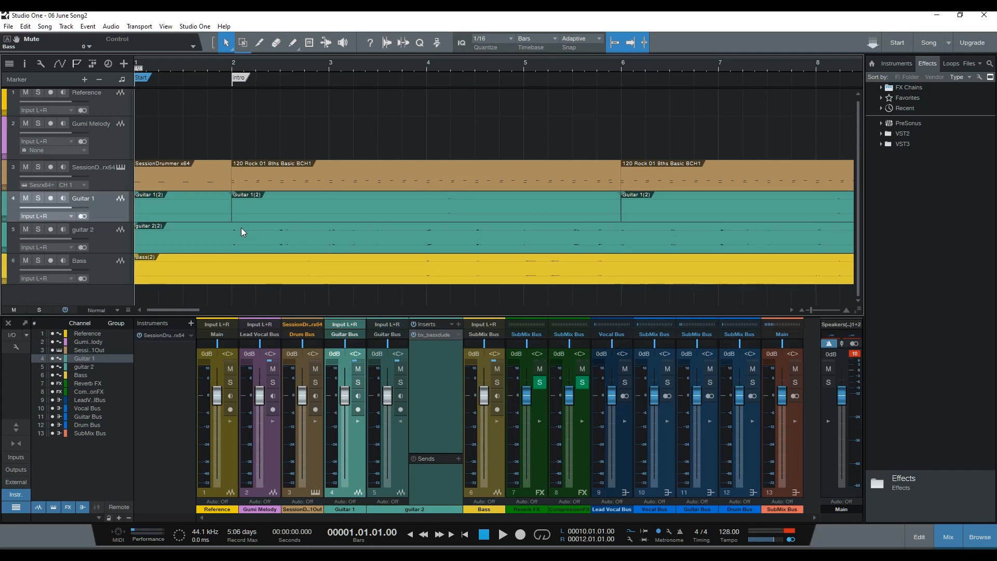
{"action": "key", "text": "space"}
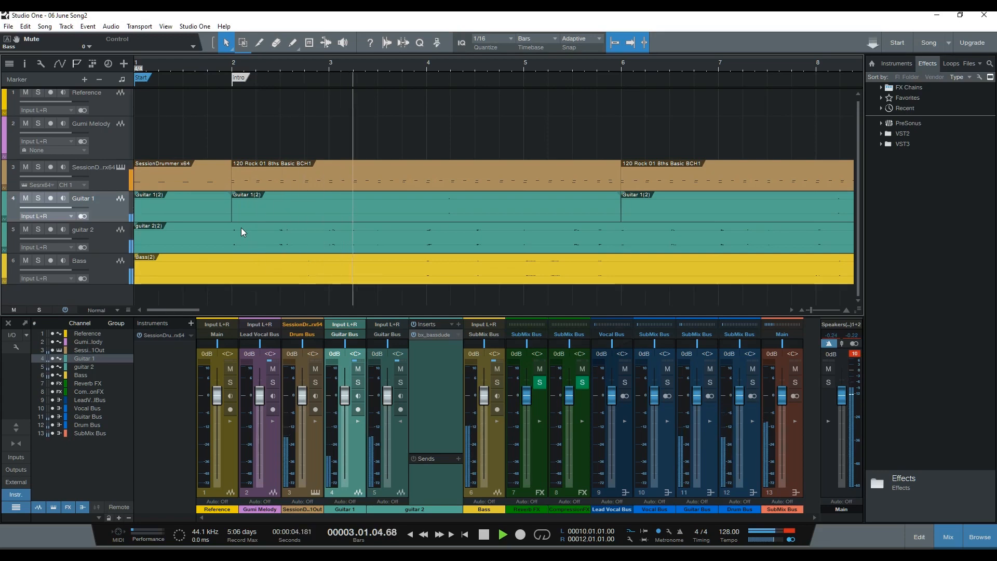
{"action": "key", "text": "space"}
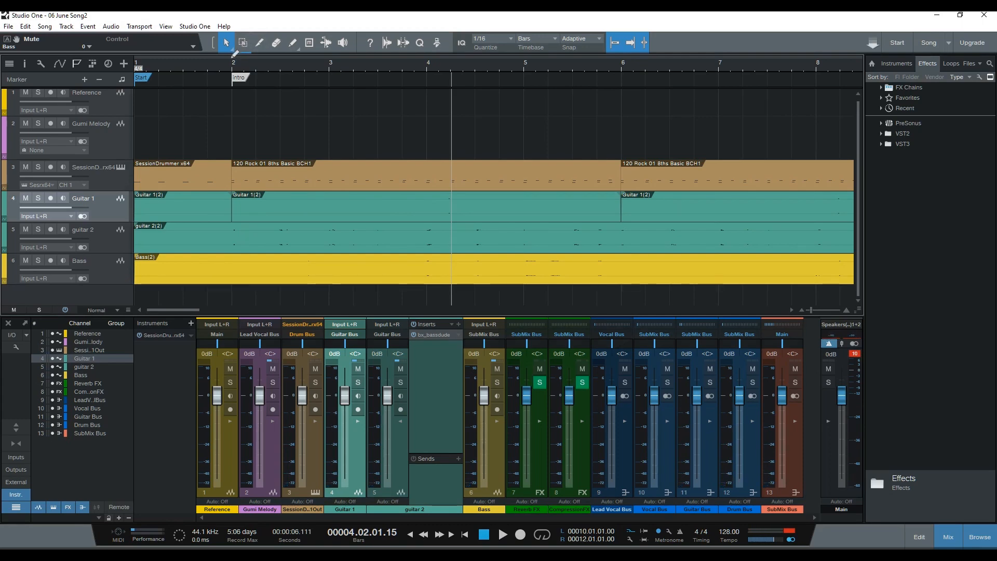
Set a loop range over the intro from bar 2 to bar 6, enable looping and start playback
{"action": "left_click_drag", "start_coordinate": [235, 57], "coordinate": [622, 79]}
{"action": "left_click", "coordinate": [541, 535]}
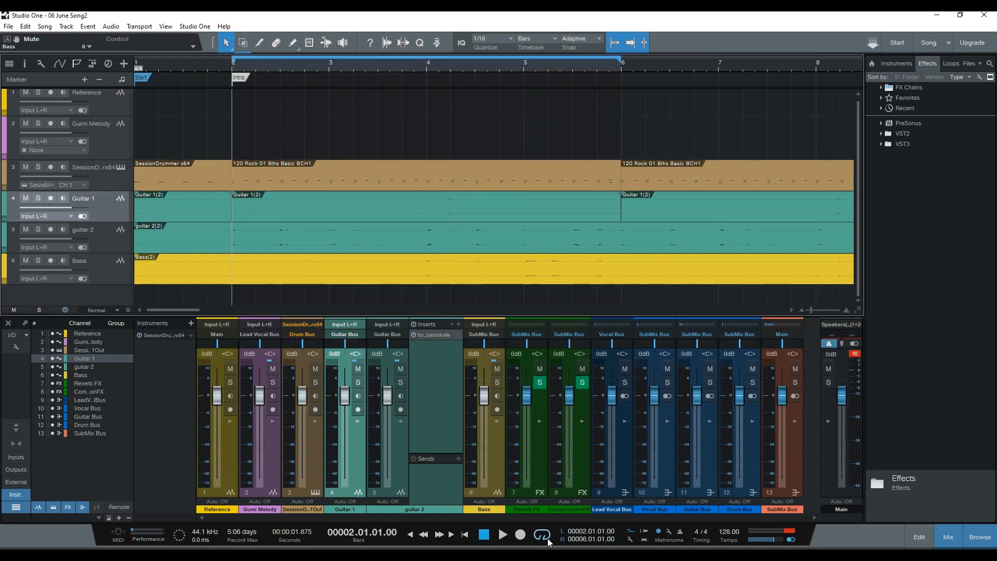
{"action": "left_click", "coordinate": [503, 535]}
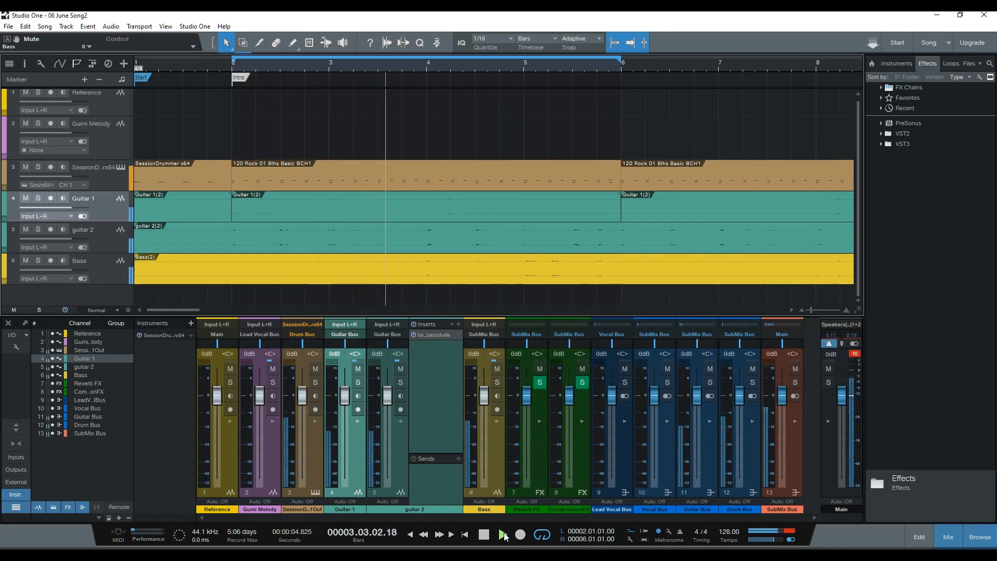
Collapse the guitar 2 channel's inserts and sends, and set the volumes to -6.7 dB for SessionDrummer, -2.5 dB for Guitar 1 and -3.3 dB for guitar 2
{"action": "left_click", "coordinate": [402, 423]}
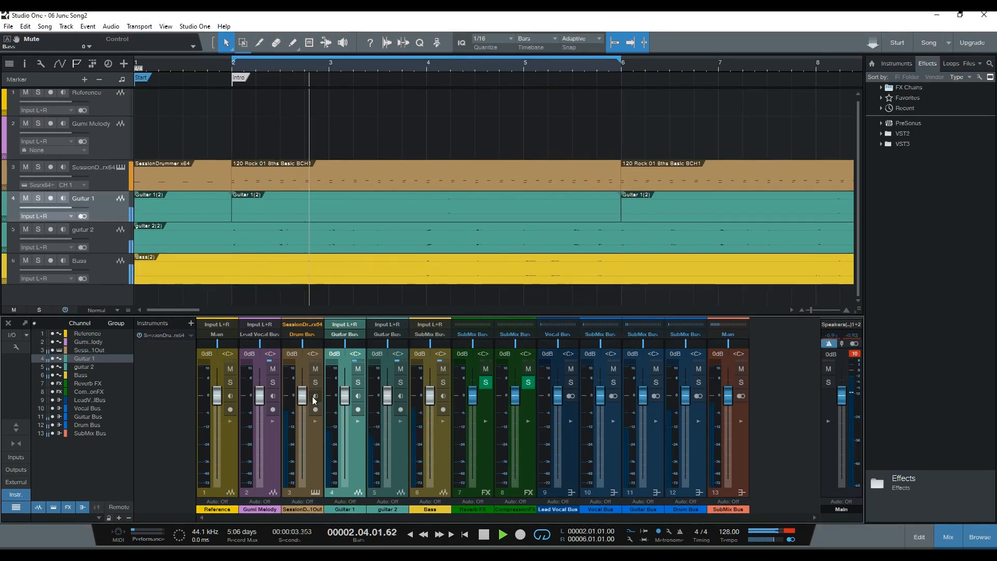
{"action": "left_click_drag", "start_coordinate": [304, 399], "coordinate": [304, 419]}
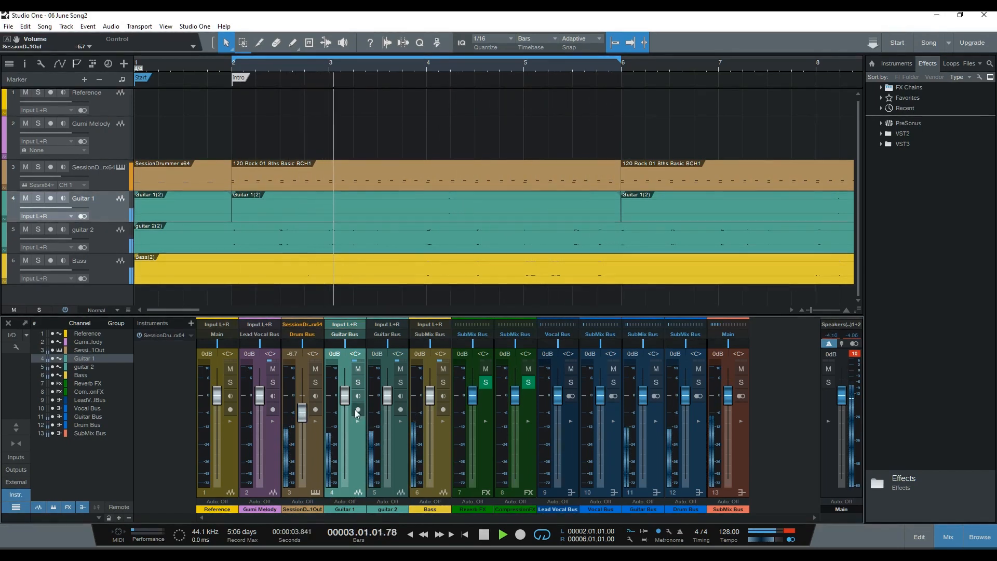
{"action": "left_click_drag", "start_coordinate": [348, 401], "coordinate": [348, 408]}
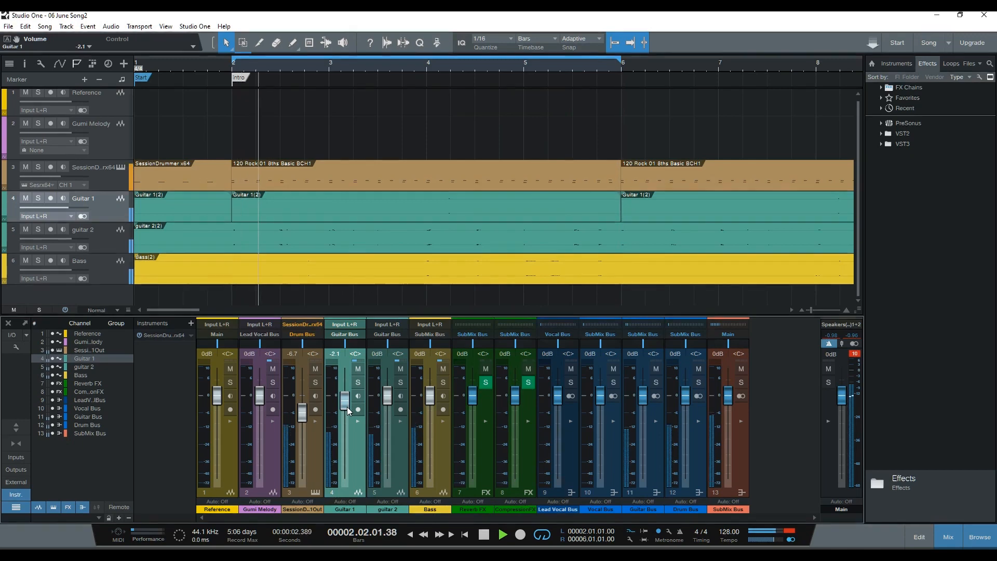
{"action": "left_click_drag", "start_coordinate": [385, 403], "coordinate": [387, 407]}
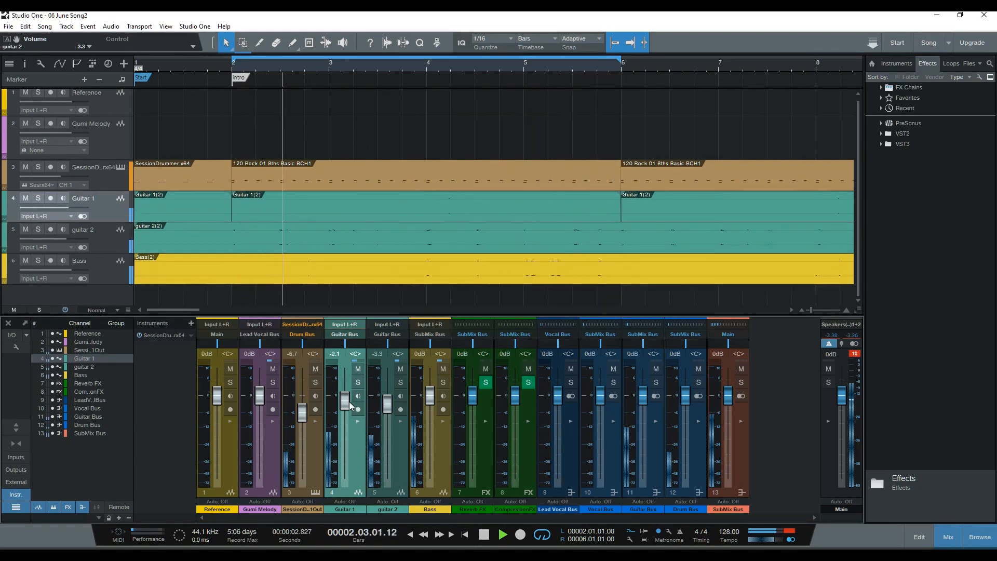
{"action": "left_click_drag", "start_coordinate": [348, 405], "coordinate": [348, 409]}
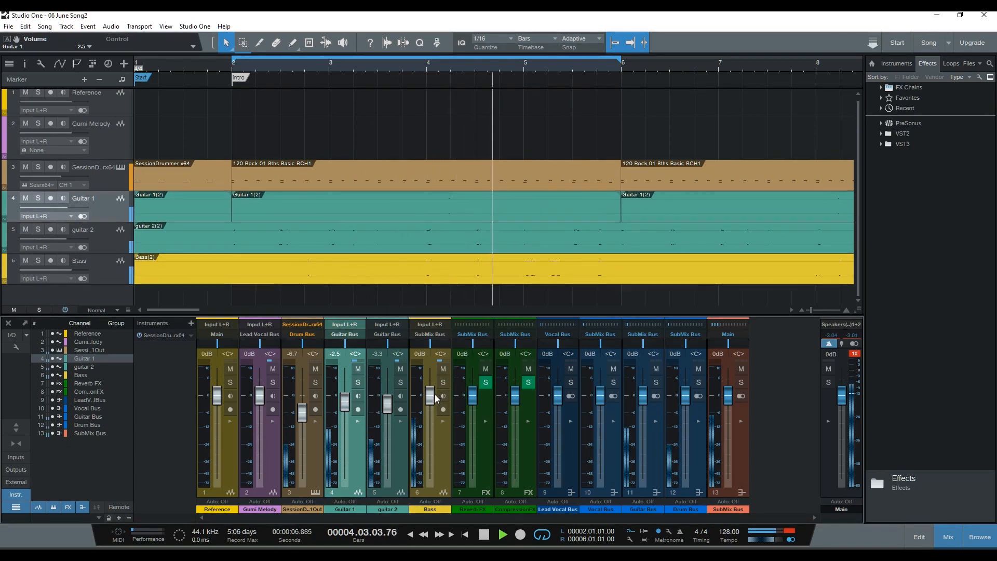
Lower the Bass channel's volume to -8.1 dB while the intro loop plays
{"action": "left_click_drag", "start_coordinate": [430, 396], "coordinate": [431, 418]}
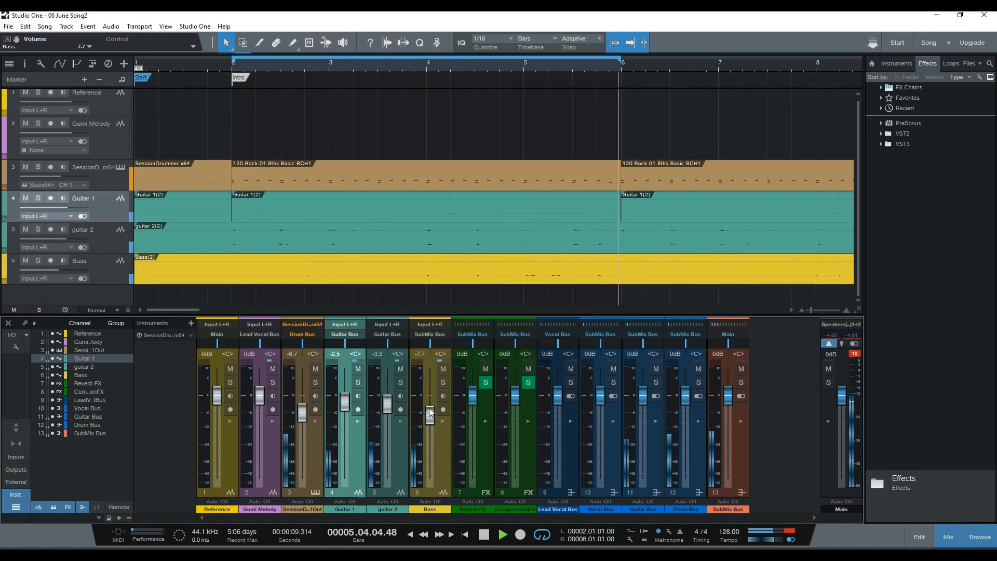
{"action": "scroll", "coordinate": [430, 416], "scroll_direction": "down", "scroll_amount": 1}
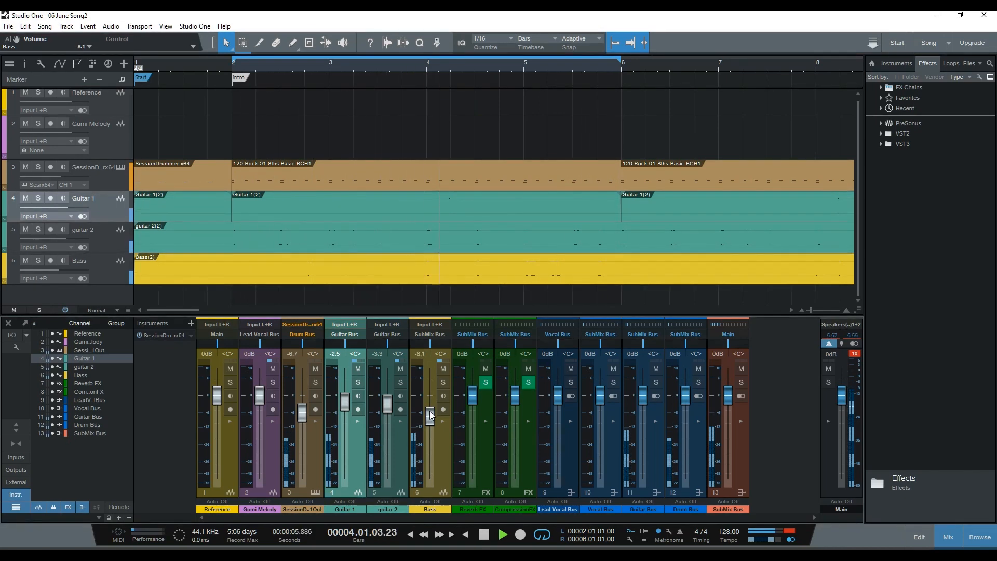
{"action": "scroll", "coordinate": [303, 416], "scroll_direction": "down", "scroll_amount": 2}
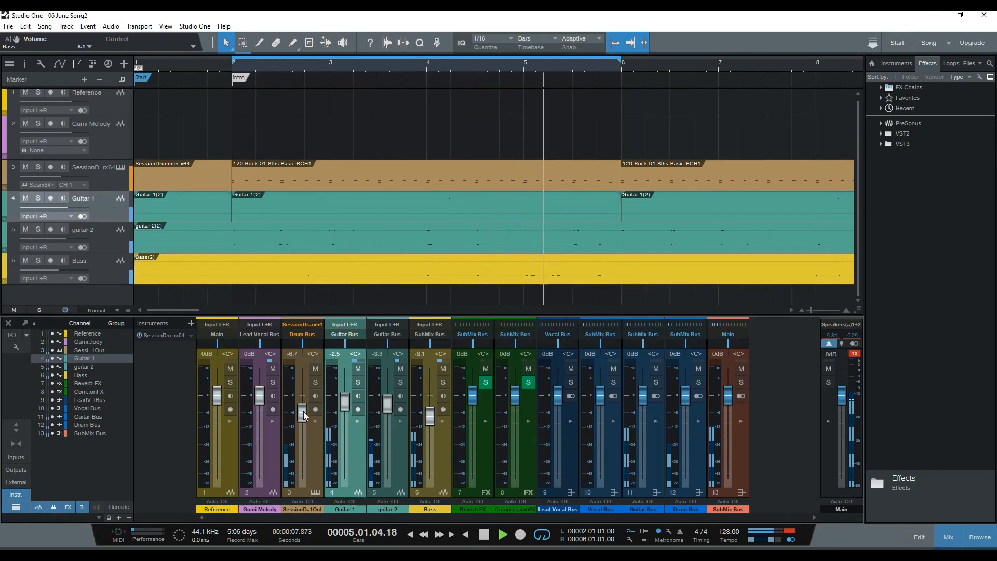
Lower SessionDrummer to -8.3 dB and guitar 2 to -4.1 dB against the intro loop, replaying it and stopping
{"action": "scroll", "coordinate": [304, 418], "scroll_direction": "down", "scroll_amount": 1}
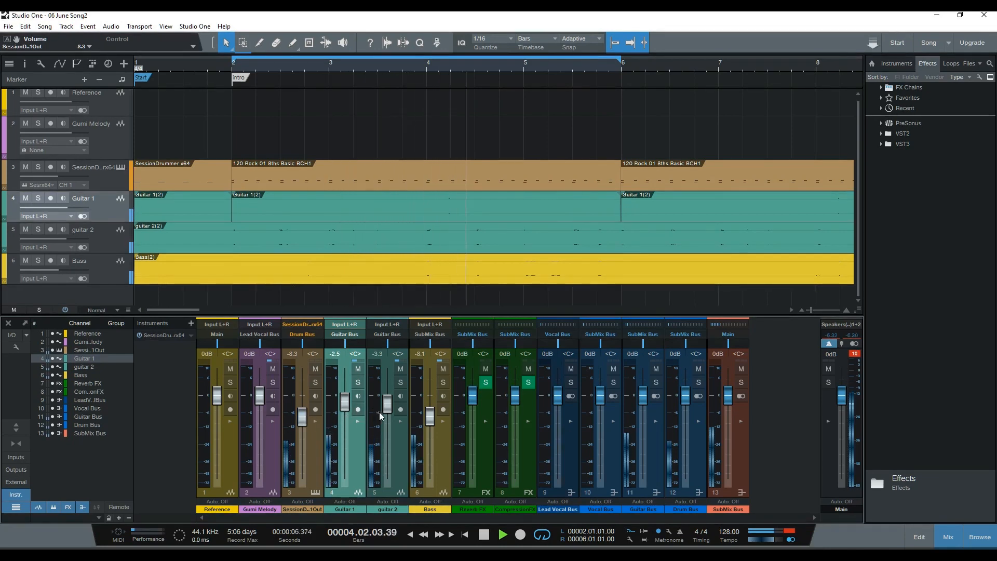
{"action": "scroll", "coordinate": [389, 411], "scroll_direction": "down", "scroll_amount": 2}
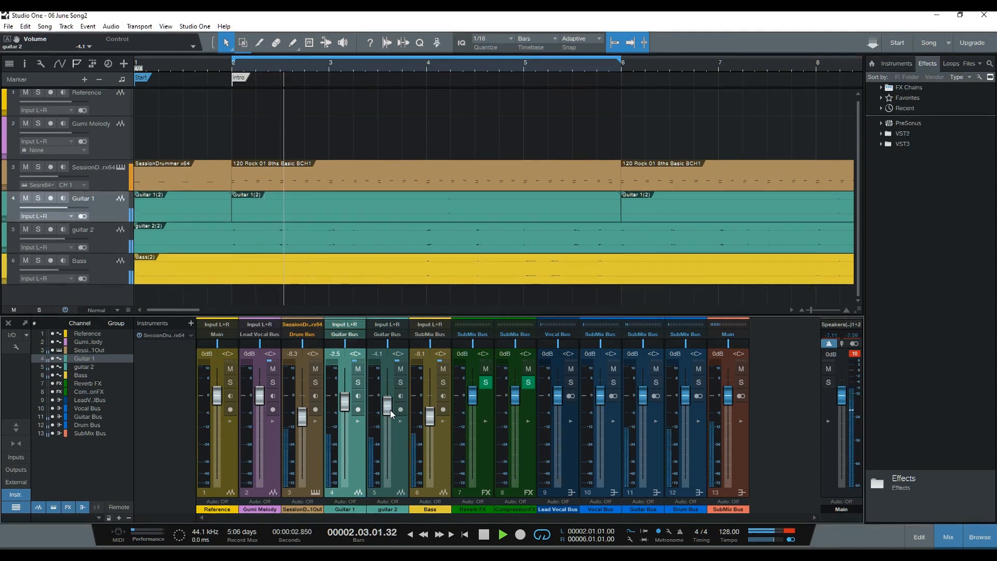
{"action": "key", "text": "space"}
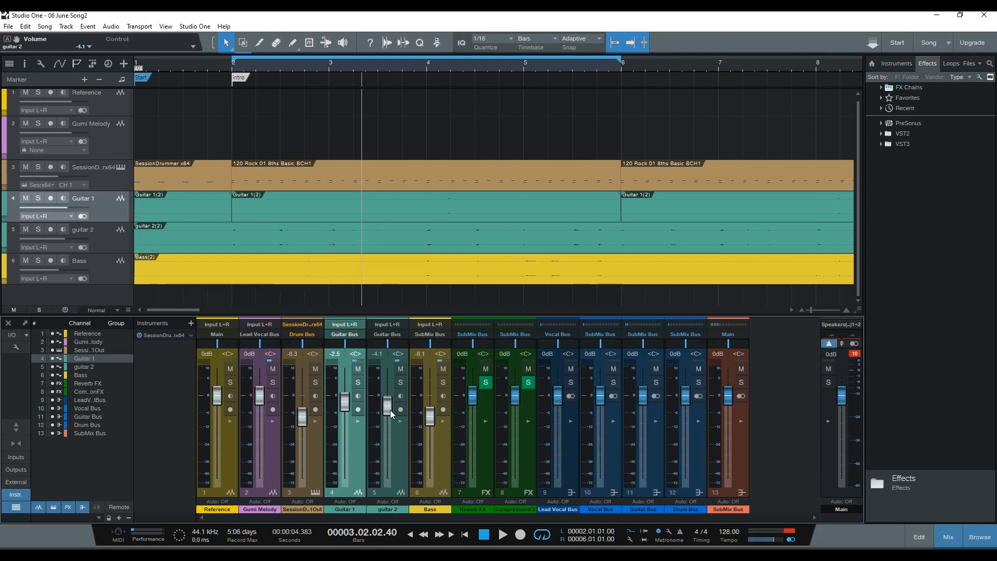
{"action": "key", "text": "space"}
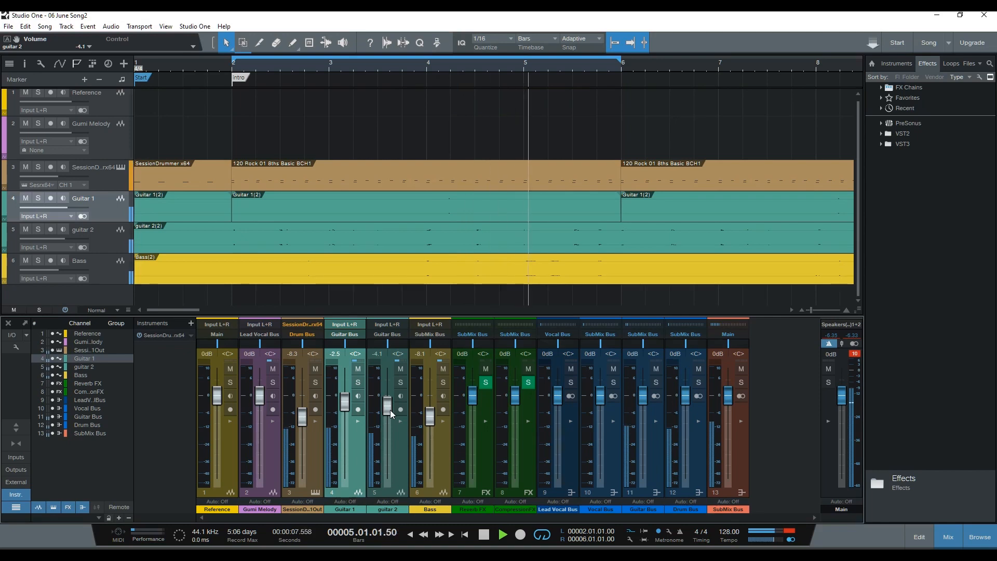
{"action": "key", "text": "space"}
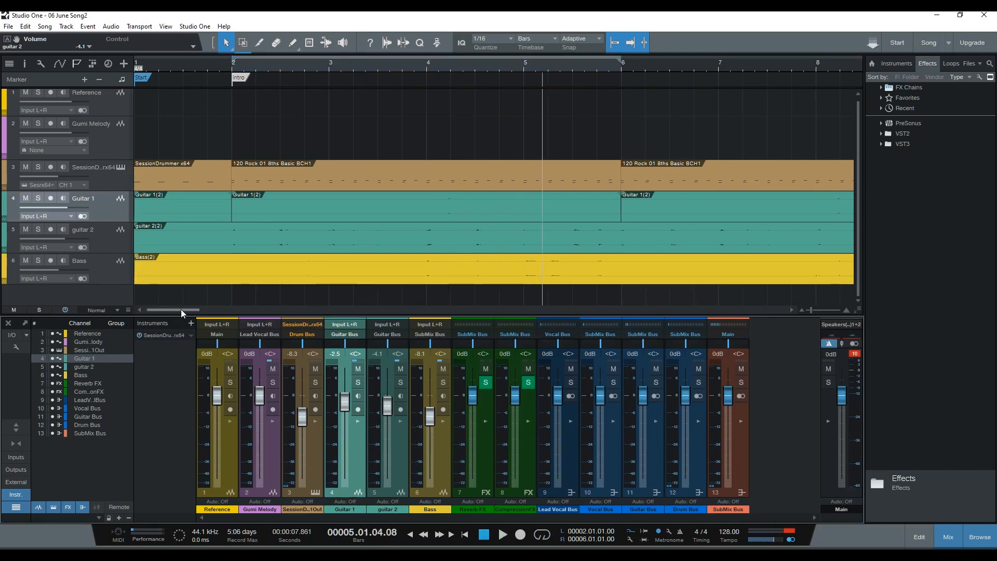
Set a new loop range over the start of Verse1, from bar 10 to bar 12, and enable looping
{"action": "left_click_drag", "start_coordinate": [181, 310], "coordinate": [238, 313]}
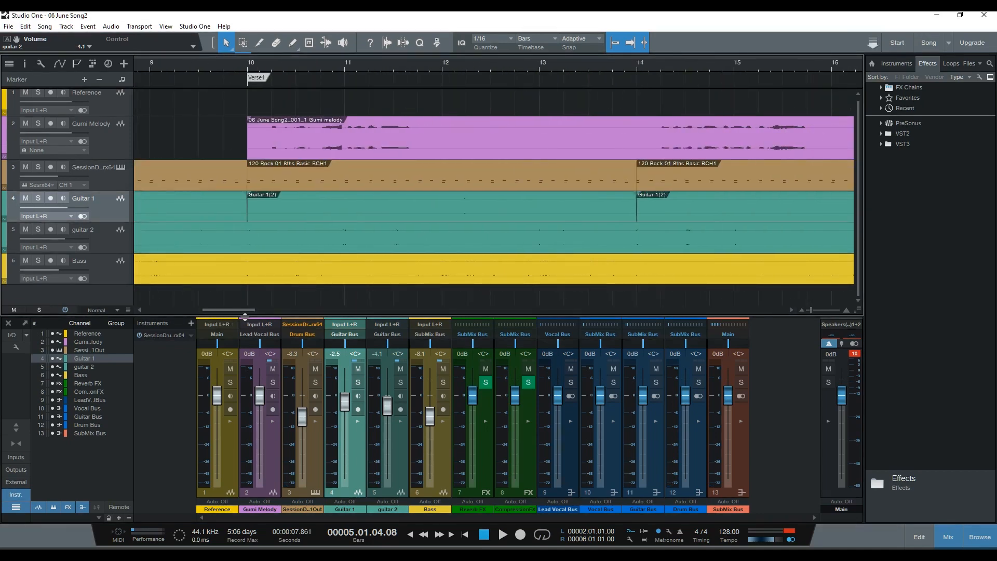
{"action": "left_click", "coordinate": [253, 63]}
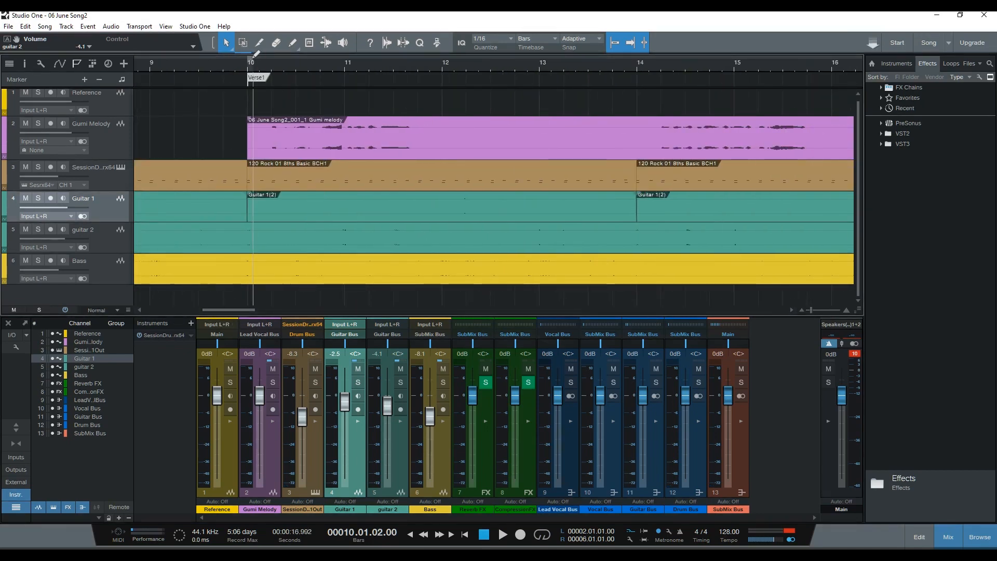
{"action": "left_click_drag", "start_coordinate": [306, 61], "coordinate": [444, 68]}
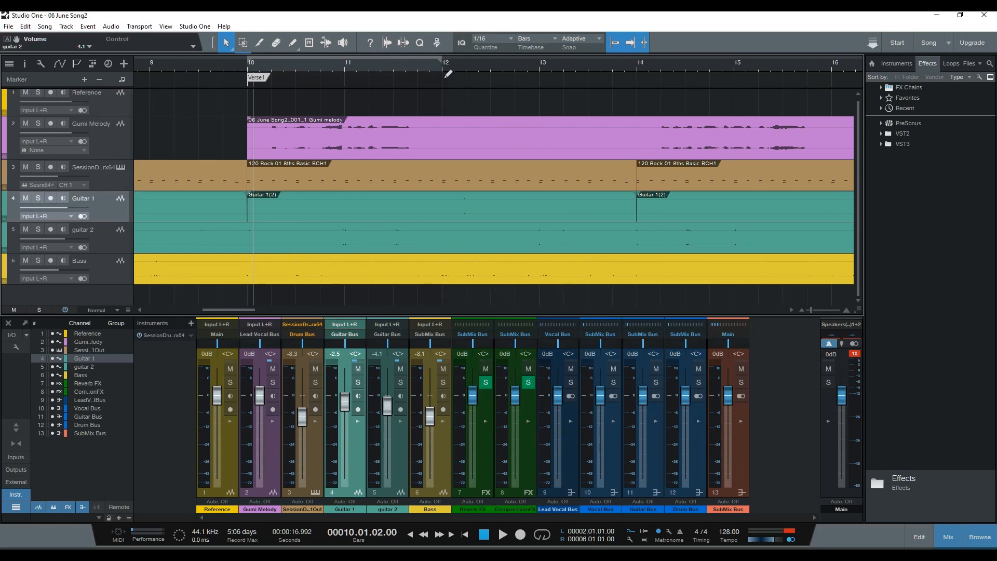
{"action": "left_click", "coordinate": [542, 534]}
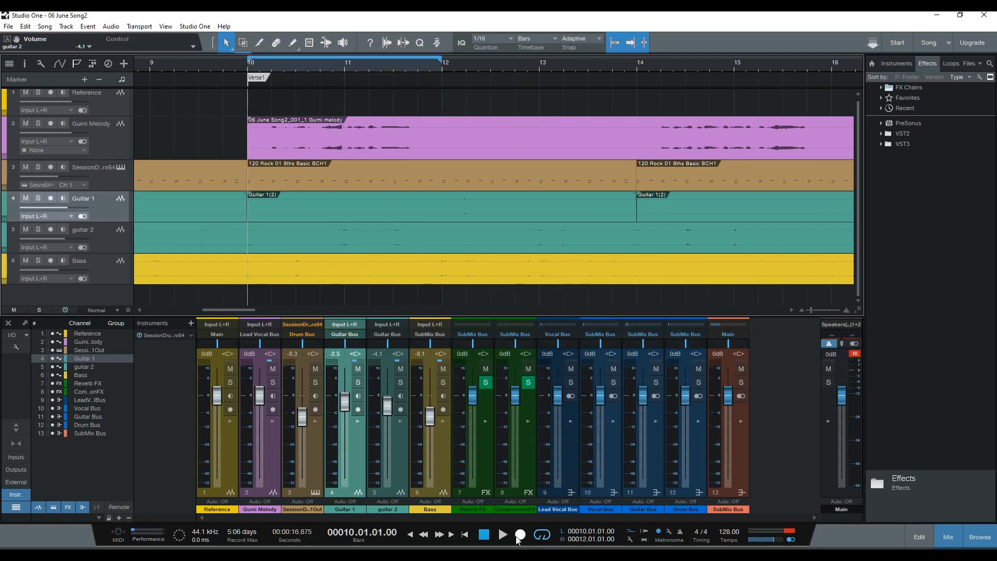
Play the verse loop, lower the guitar 2 channel's volume to -5.3 dB and stop playback
{"action": "left_click", "coordinate": [502, 535]}
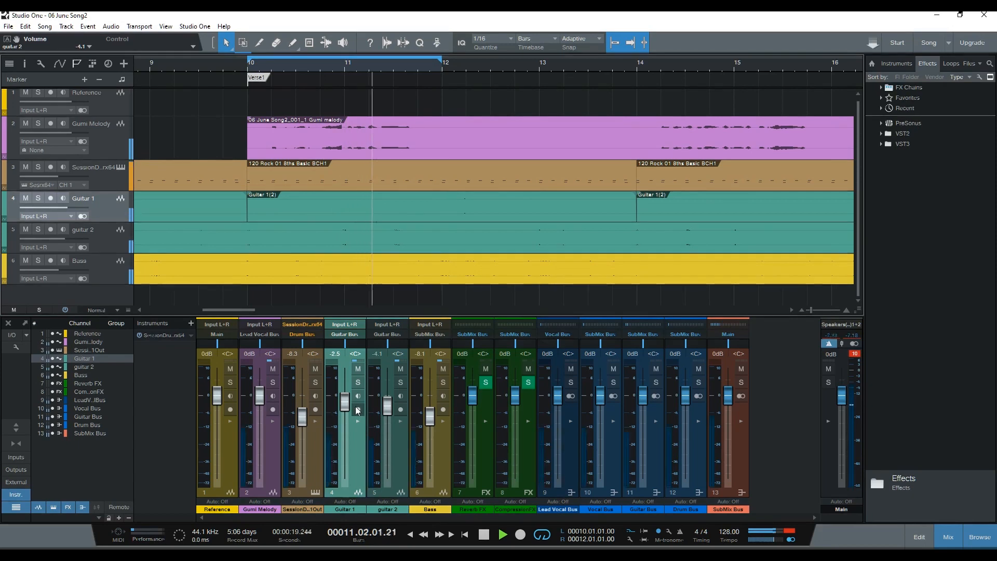
{"action": "left_click_drag", "start_coordinate": [387, 409], "coordinate": [388, 412]}
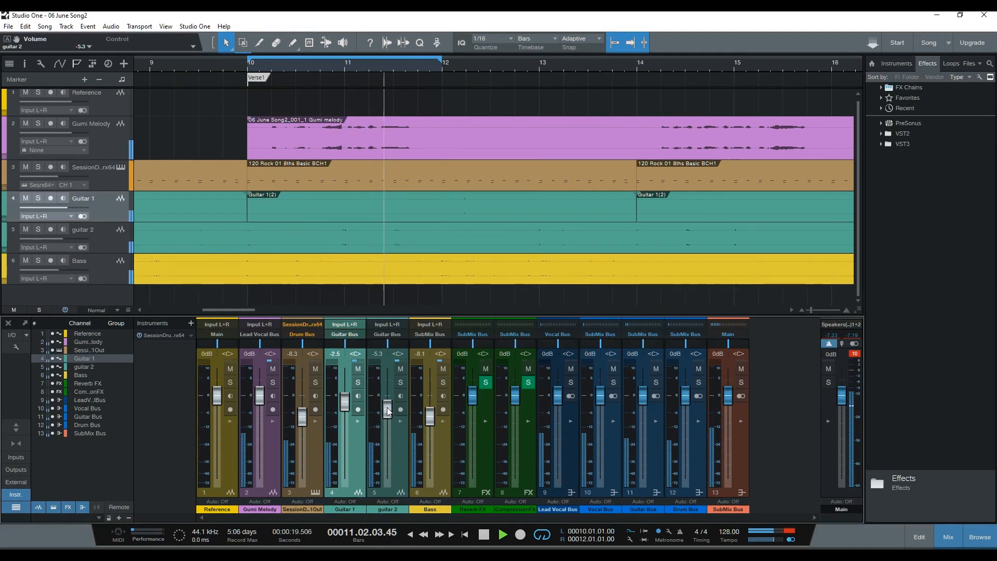
{"action": "key", "text": "space"}
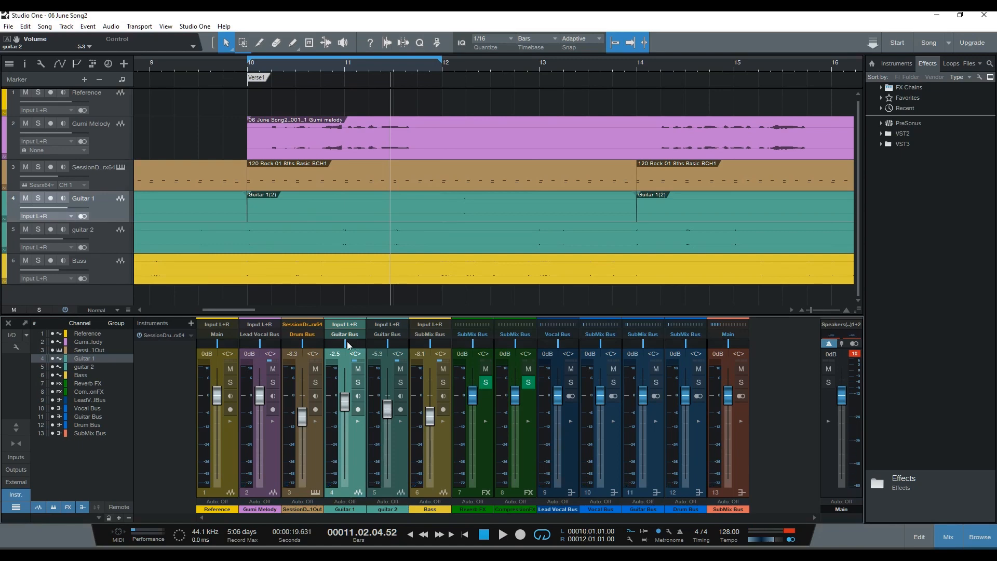
Pan Guitar 1 fully left and guitar 2 fully right, and audition the result in the verse loop
{"action": "mouse_move", "coordinate": [347, 347]}
{"action": "left_click_drag", "start_coordinate": [347, 347], "coordinate": [287, 347]}
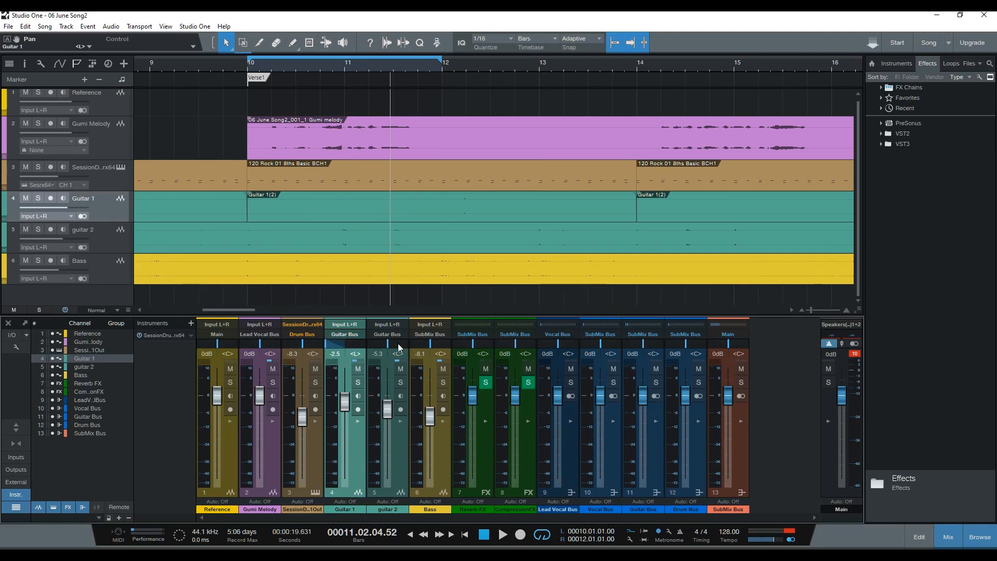
{"action": "left_click_drag", "start_coordinate": [391, 346], "coordinate": [450, 351]}
{"action": "key", "text": "space"}
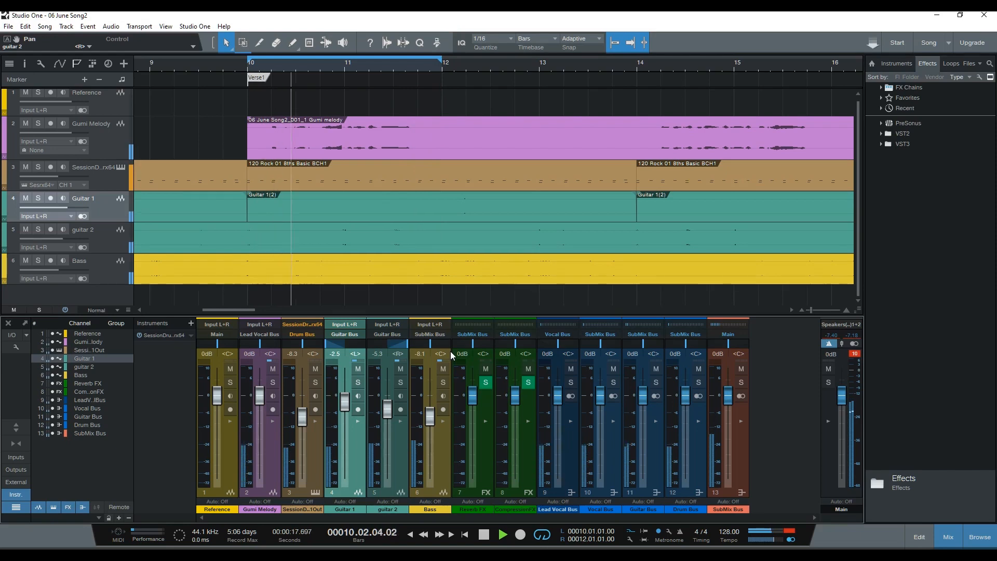
{"action": "key", "text": "space"}
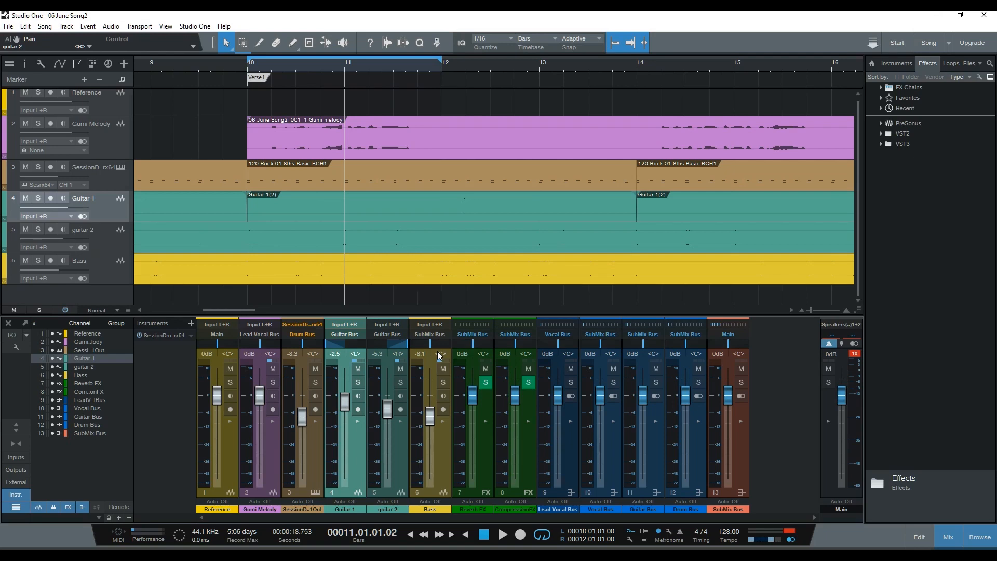
Lower the guitar 2 channel's volume to -6.1 dB while the verse loop plays, and stop playback
{"action": "key", "text": "space"}
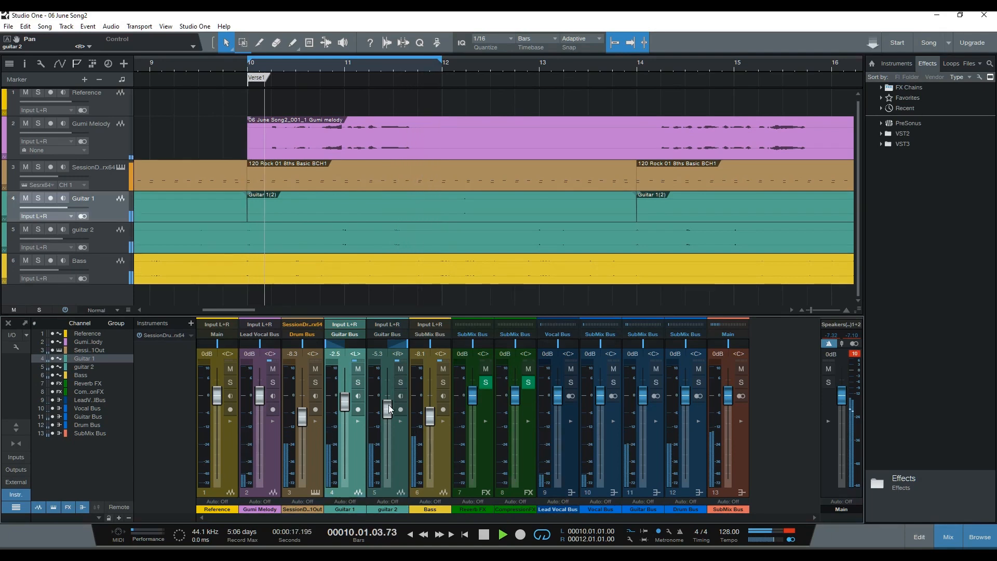
{"action": "left_click_drag", "start_coordinate": [389, 406], "coordinate": [391, 411]}
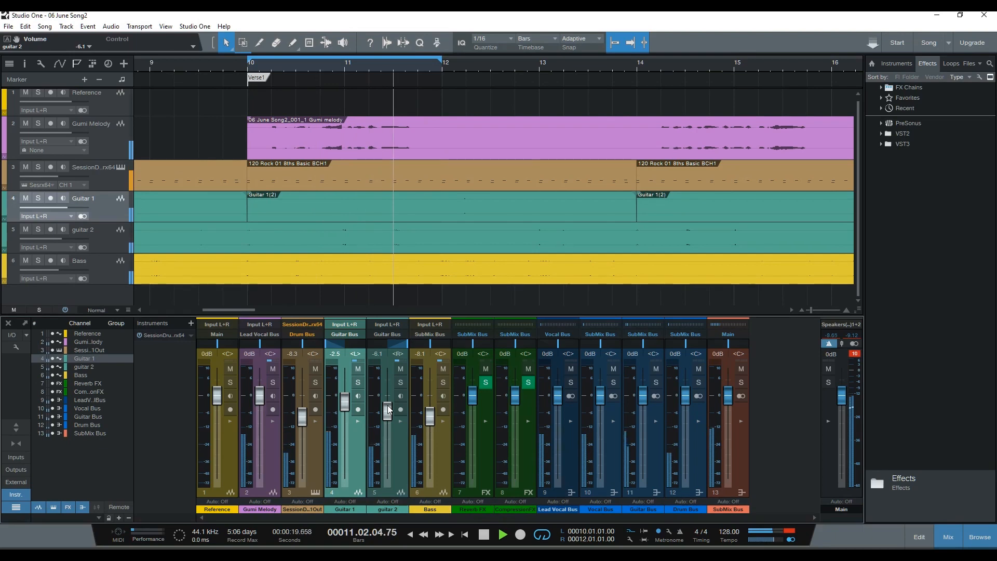
{"action": "key", "text": "space"}
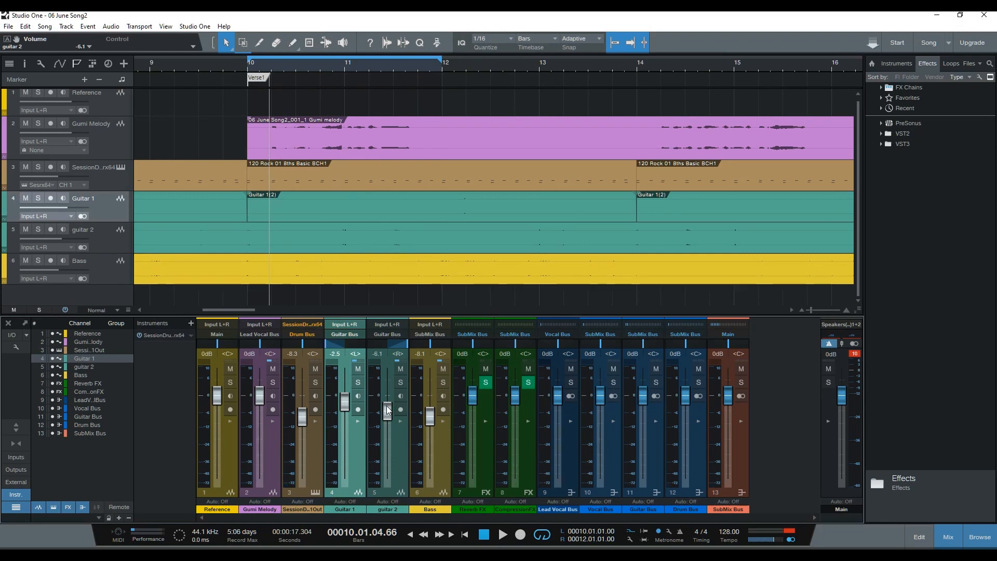
Open the Vocal Rider Stereo insert on the Gumi Melody channel, watch it during verse playback and close it
{"action": "left_click", "coordinate": [272, 420]}
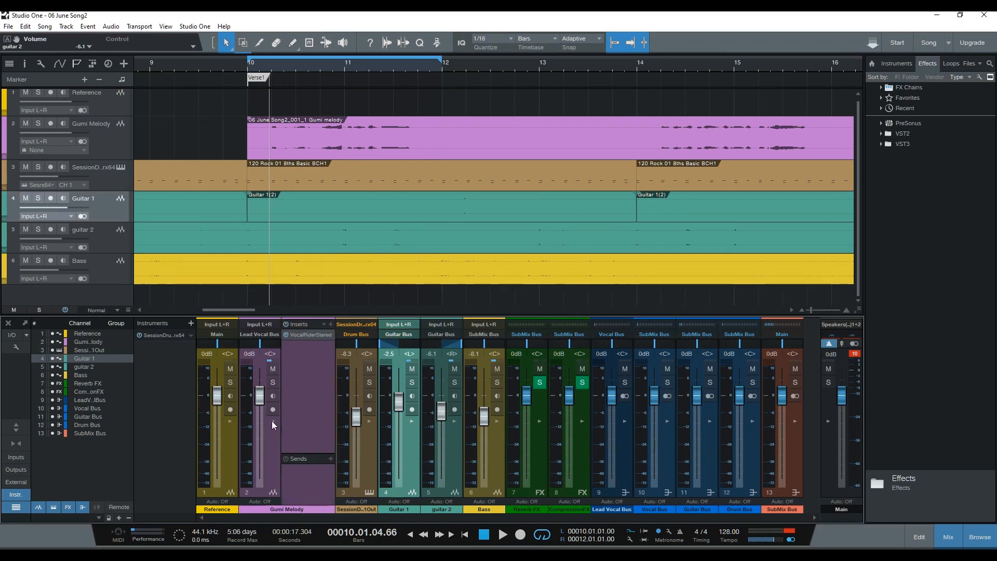
{"action": "left_click", "coordinate": [322, 335]}
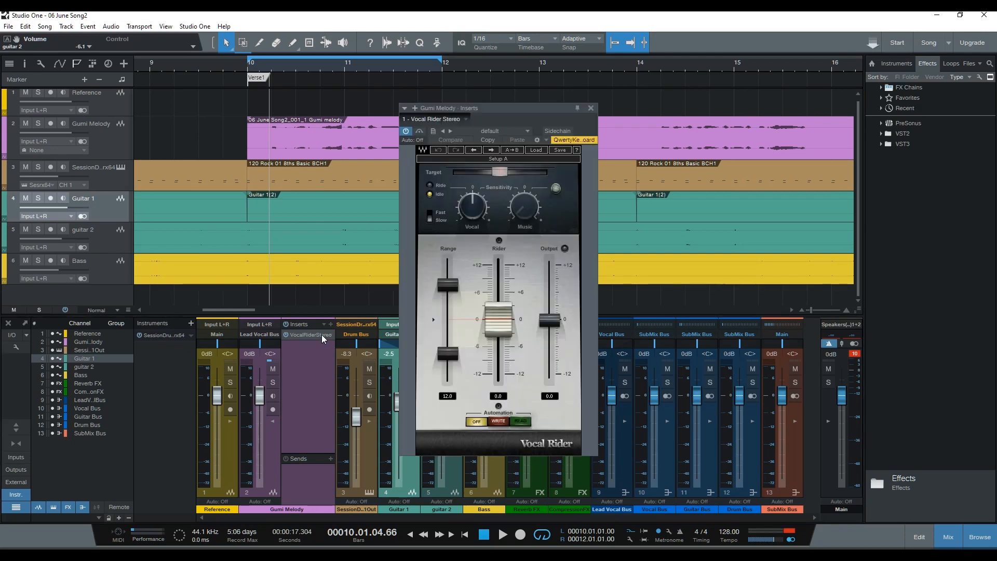
{"action": "key", "text": "space"}
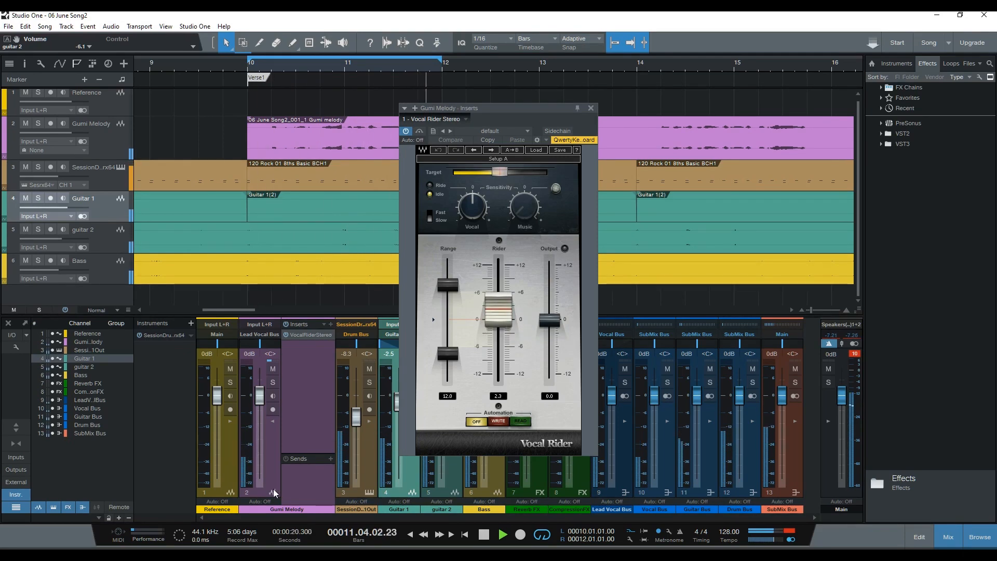
{"action": "key", "text": "space"}
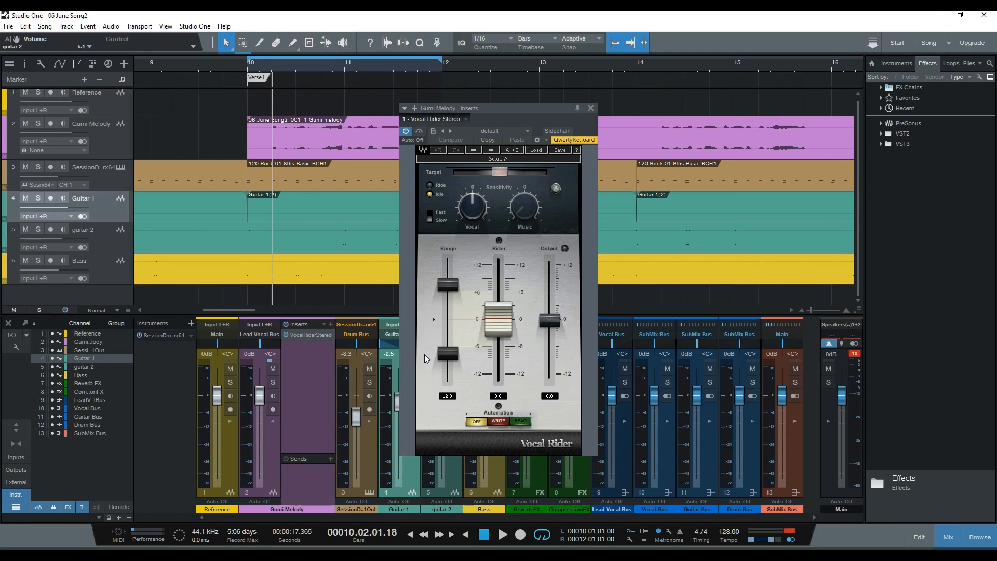
{"action": "left_click", "coordinate": [591, 108]}
Expand the Gumi Melody track's envelopes and enlarge its waveform and track height to examine the vocal's level differences
{"action": "right_click", "coordinate": [104, 139]}
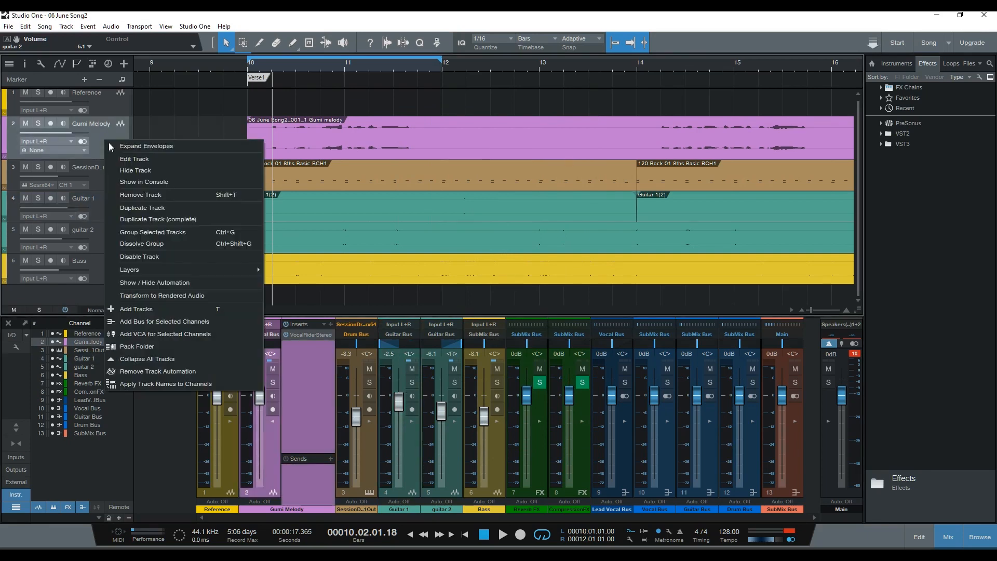
{"action": "left_click", "coordinate": [112, 145]}
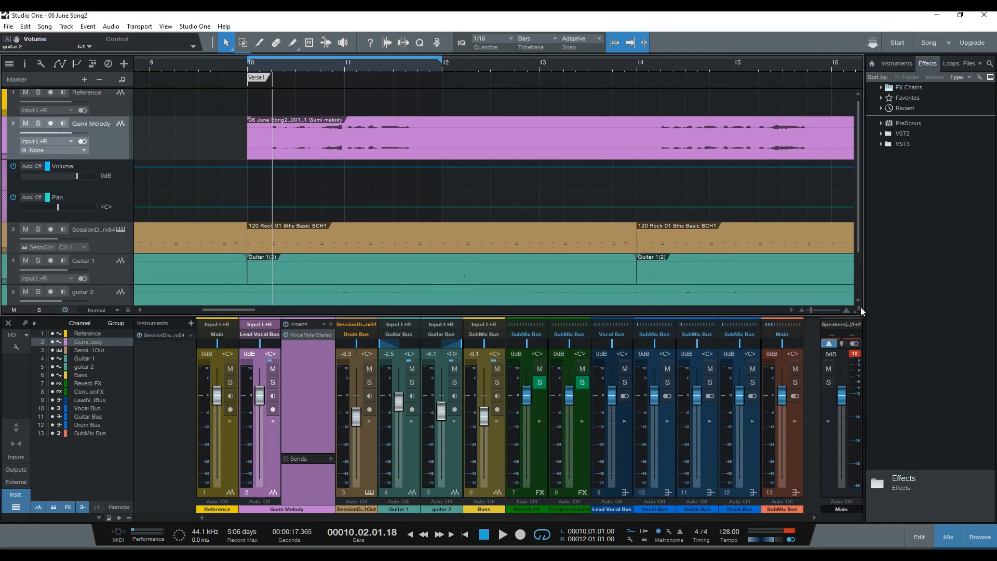
{"action": "left_click_drag", "start_coordinate": [858, 310], "coordinate": [859, 285]}
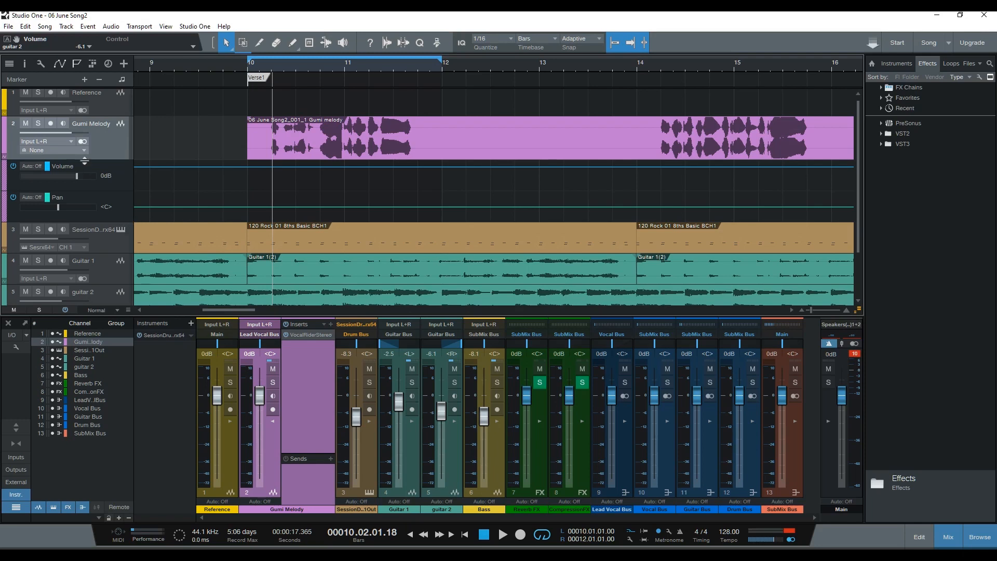
{"action": "left_click_drag", "start_coordinate": [84, 160], "coordinate": [83, 249]}
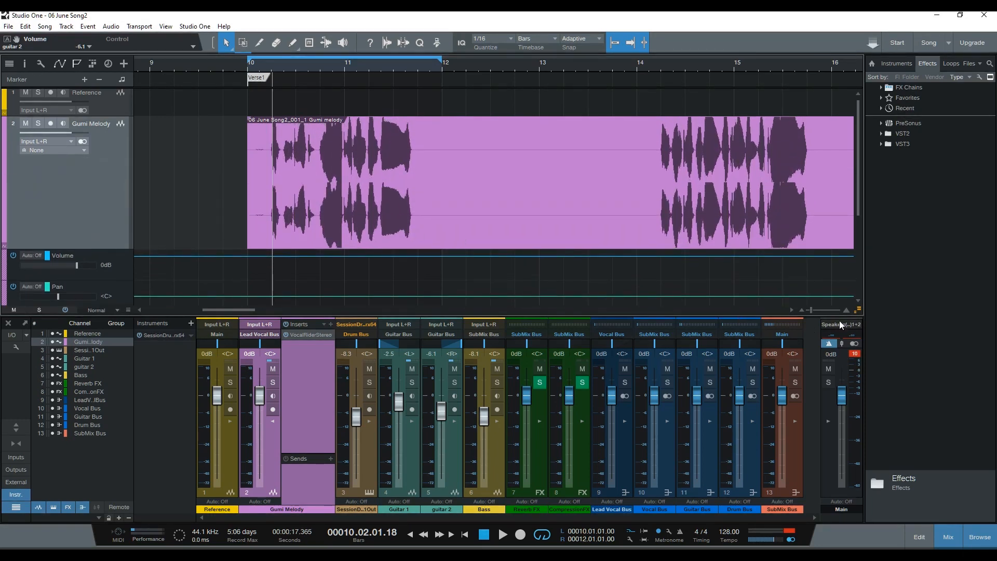
Reduce the waveform zoom and Gumi Melody track height back to their usual size and collapse the track's envelopes
{"action": "left_click_drag", "start_coordinate": [860, 310], "coordinate": [856, 367]}
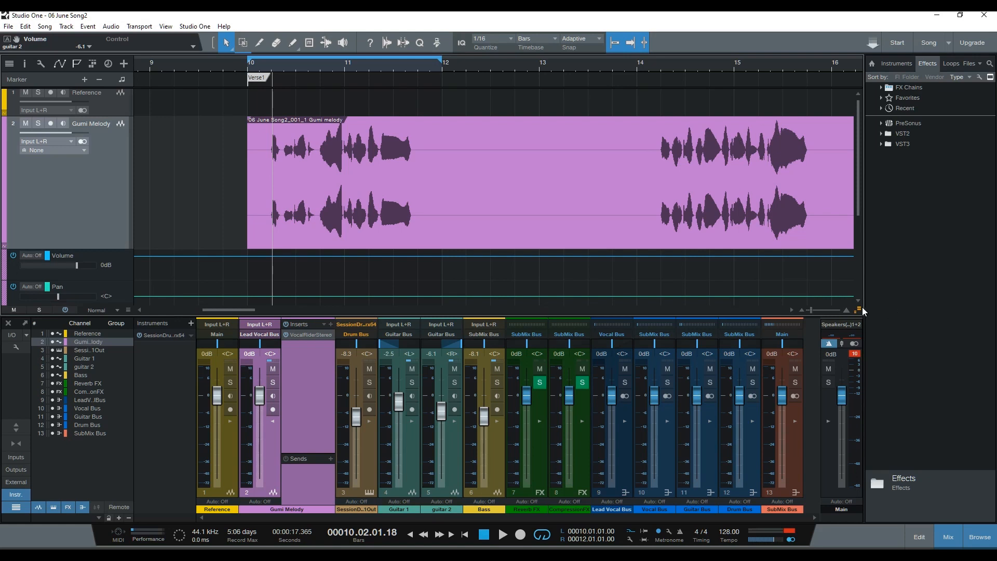
{"action": "left_click_drag", "start_coordinate": [860, 311], "coordinate": [860, 354]}
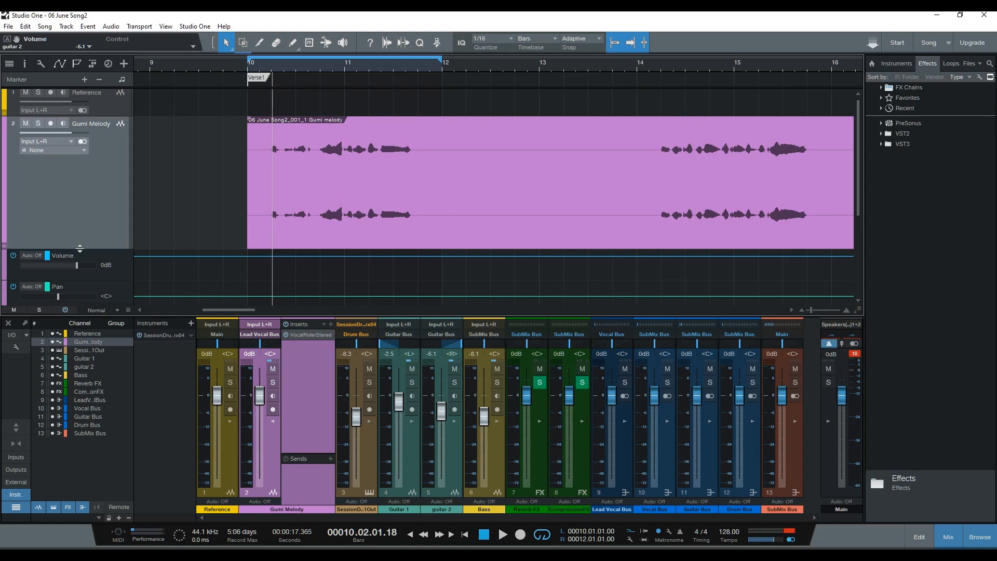
{"action": "left_click_drag", "start_coordinate": [79, 248], "coordinate": [95, 159]}
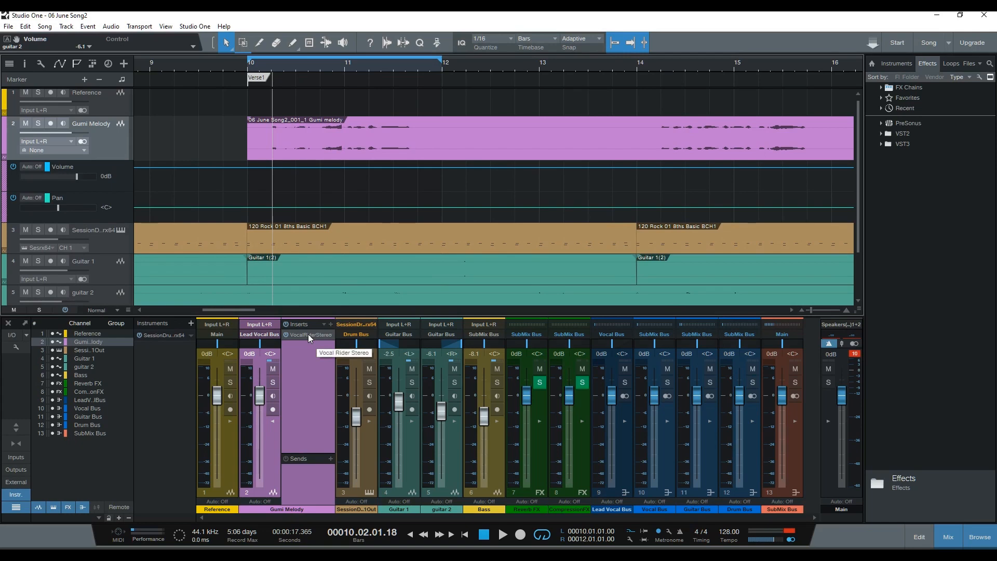
{"action": "right_click", "coordinate": [106, 145]}
{"action": "left_click", "coordinate": [130, 152]}
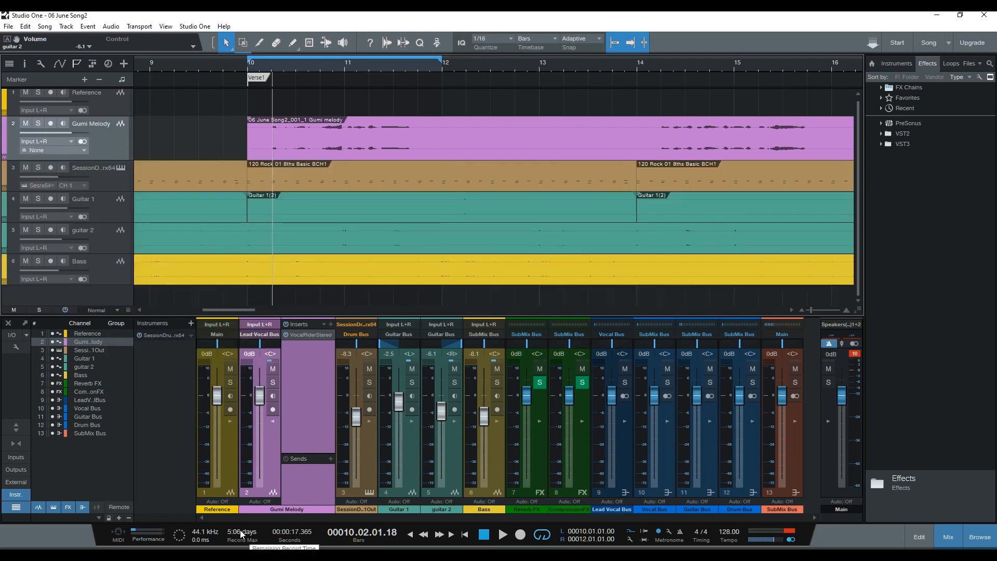
Replay the verse loop to hear the vocal against the mix, stop playback and turn looping off
{"action": "key", "text": "space"}
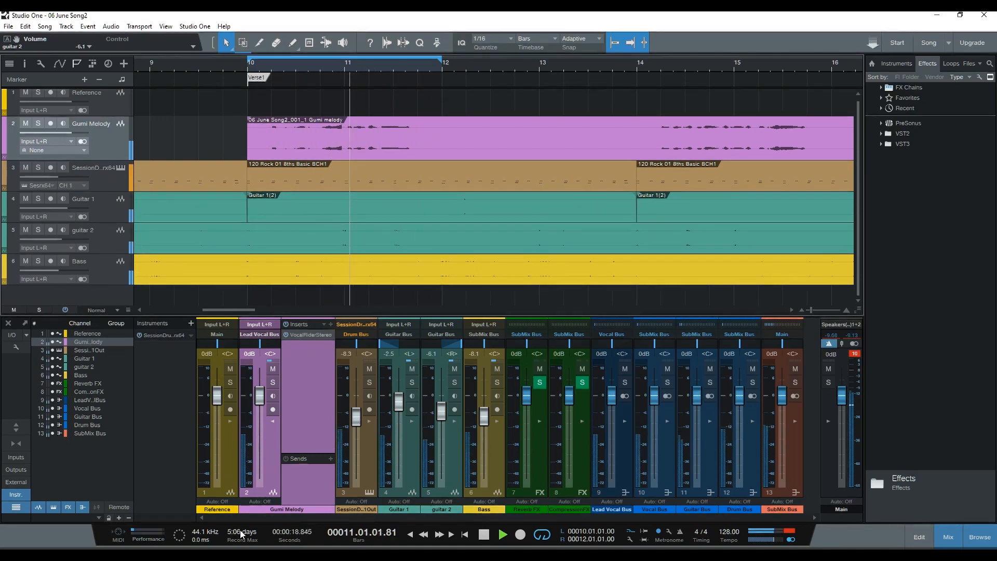
{"action": "key", "text": "space"}
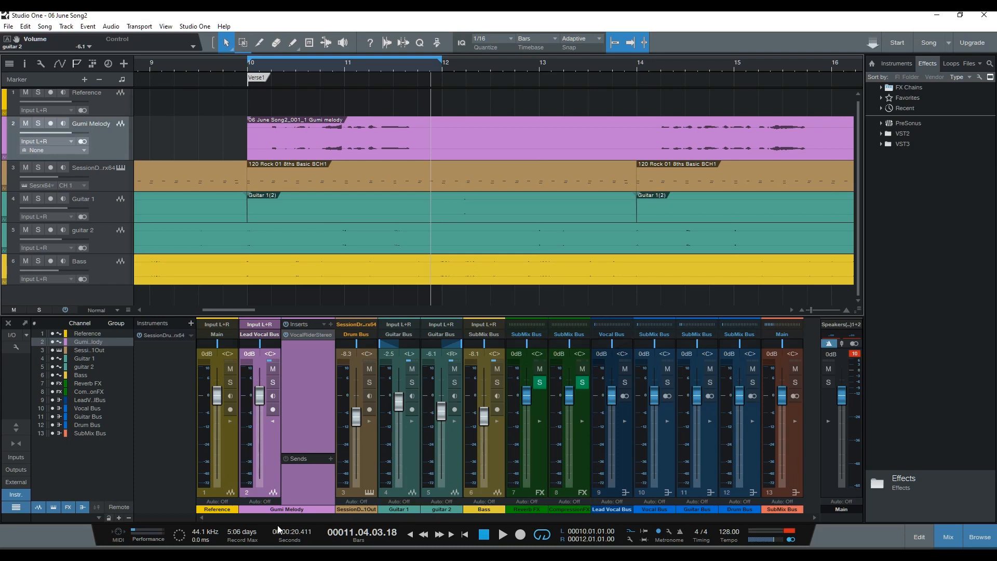
{"action": "left_click", "coordinate": [544, 536]}
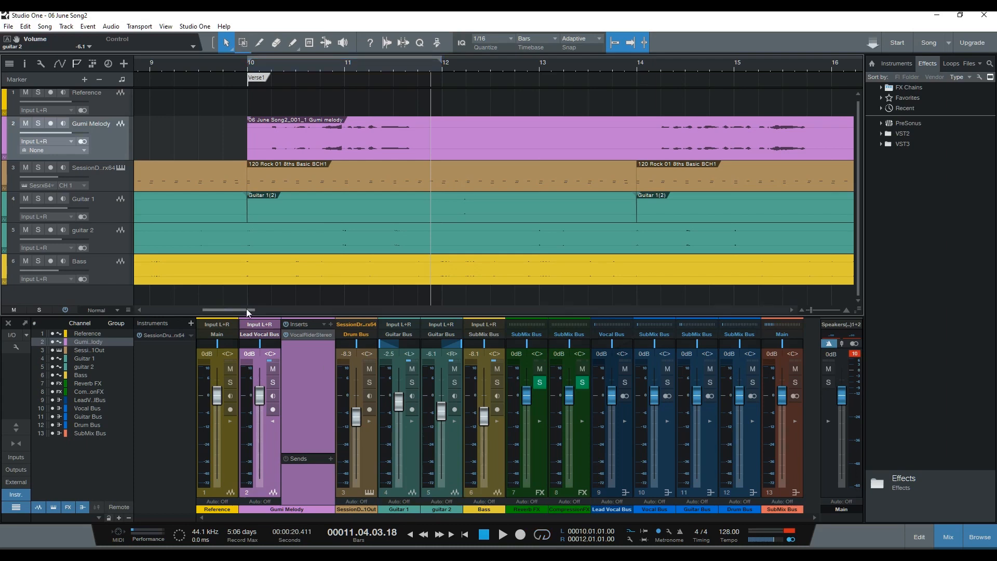
Expand the SubMix Bus channel to show its inserts, collapse the Gumi Melody channel's inserts, and play the song
{"action": "left_click_drag", "start_coordinate": [247, 309], "coordinate": [436, 310]}
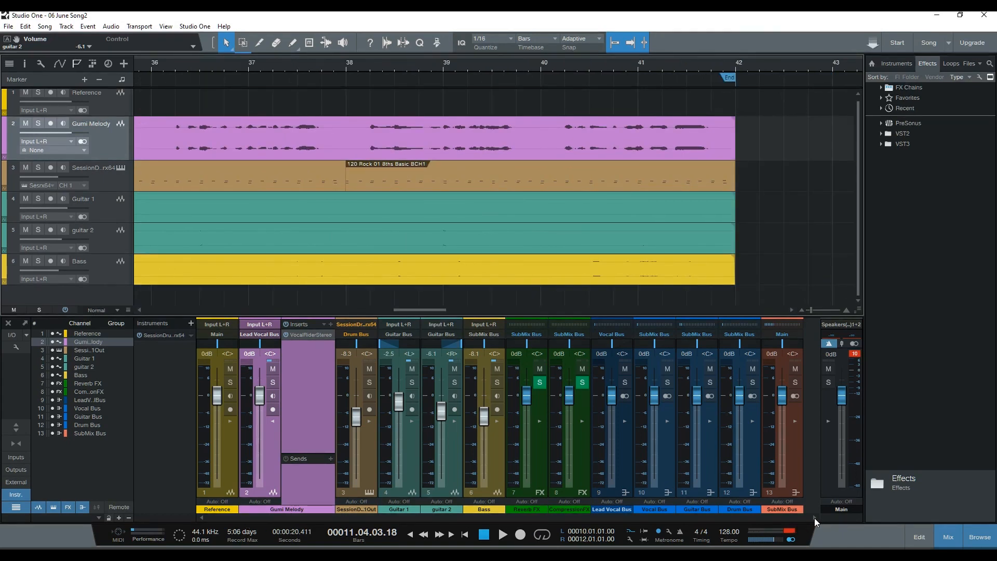
{"action": "left_click", "coordinate": [796, 422]}
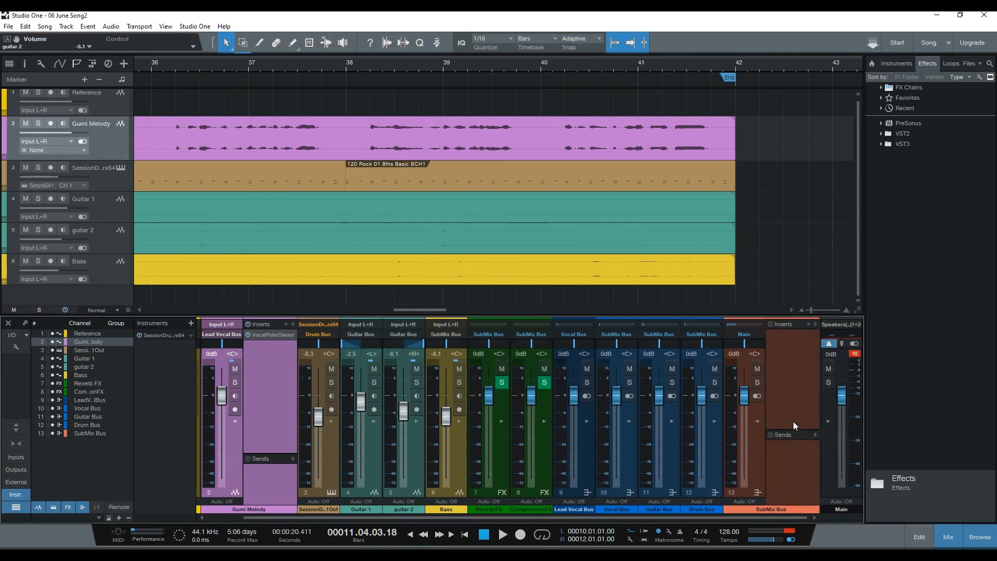
{"action": "left_click", "coordinate": [235, 422]}
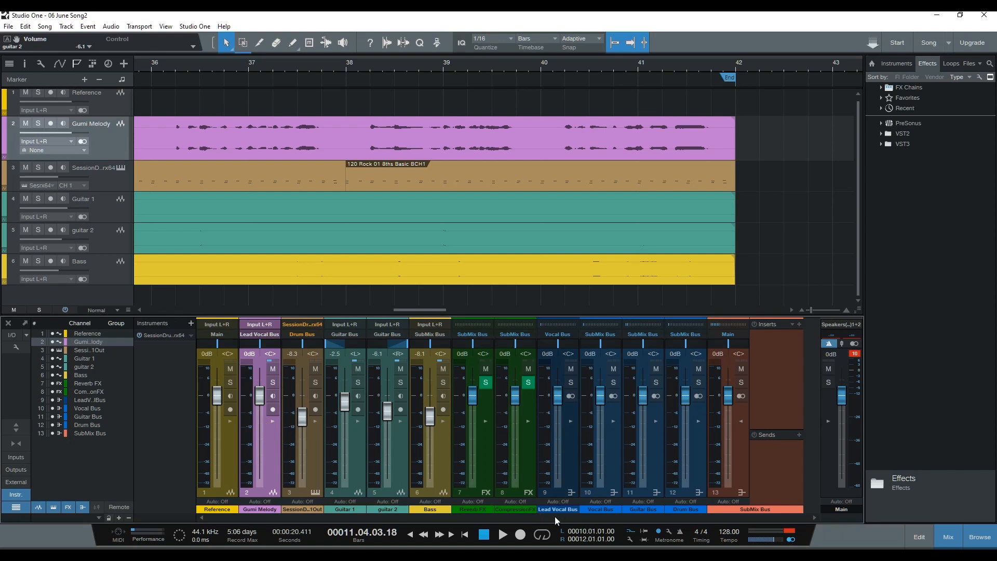
{"action": "key", "text": "space"}
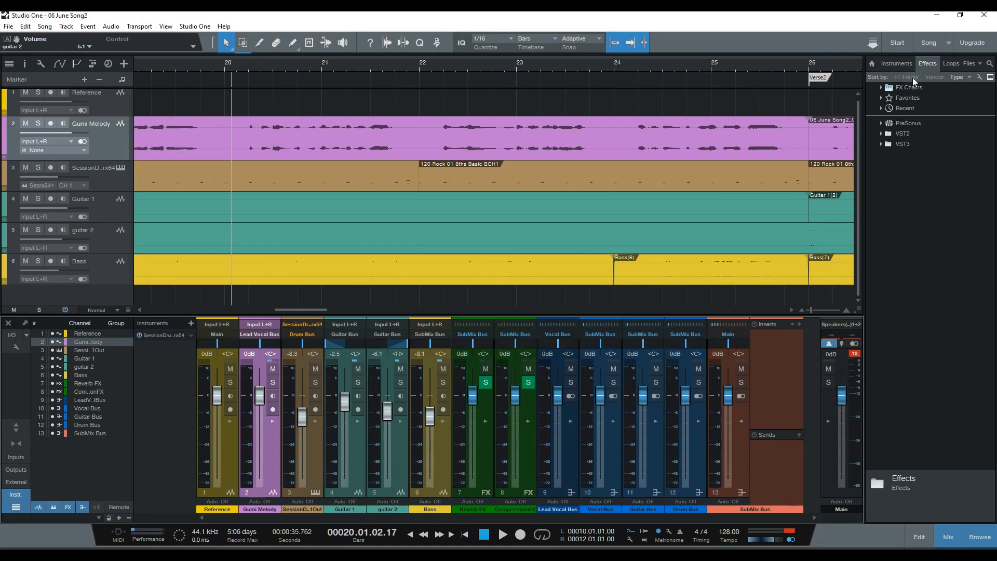
Insert the PreSonus Compressor with its Master Bus preset from the Misc folder on the SubMix Bus
{"action": "left_click", "coordinate": [881, 123]}
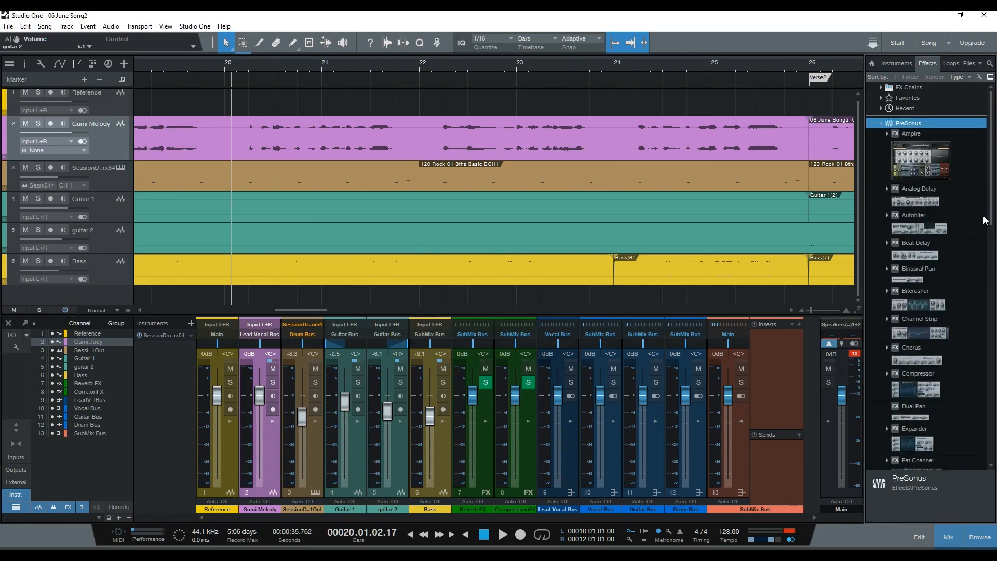
{"action": "scroll", "coordinate": [977, 217], "scroll_direction": "down", "scroll_amount": 3}
{"action": "scroll", "coordinate": [977, 217], "scroll_direction": "down", "scroll_amount": 2}
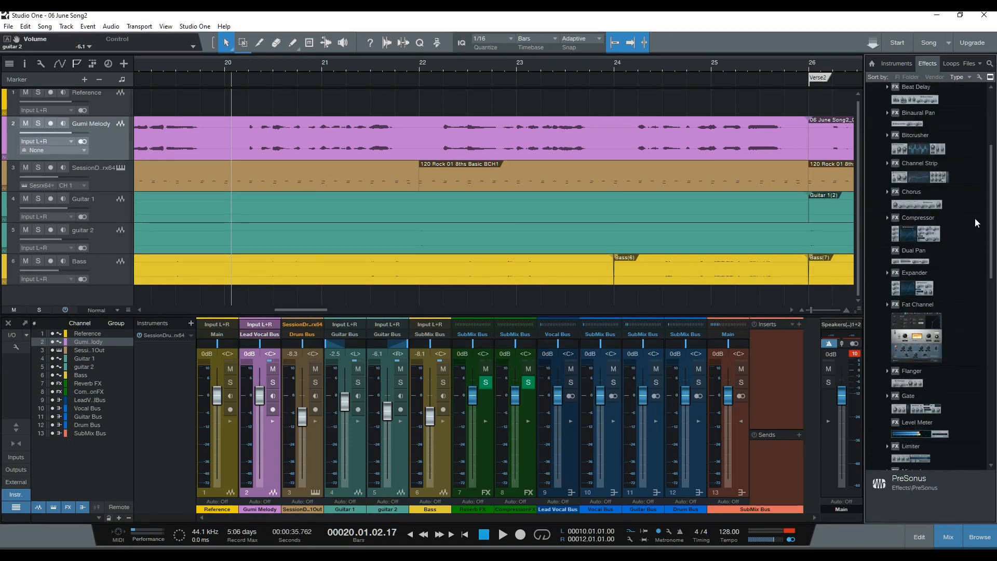
{"action": "left_click", "coordinate": [889, 219]}
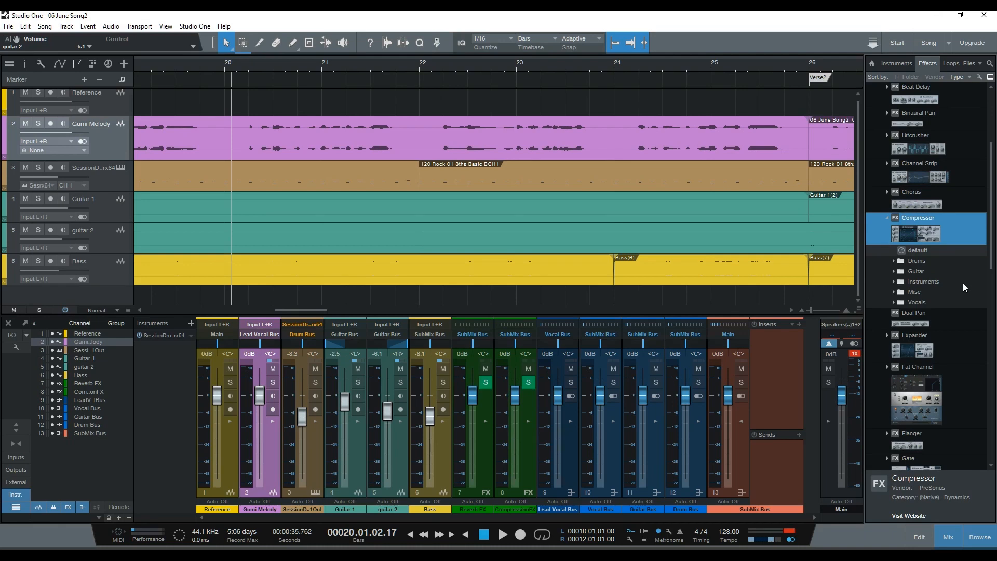
{"action": "left_click", "coordinate": [894, 293]}
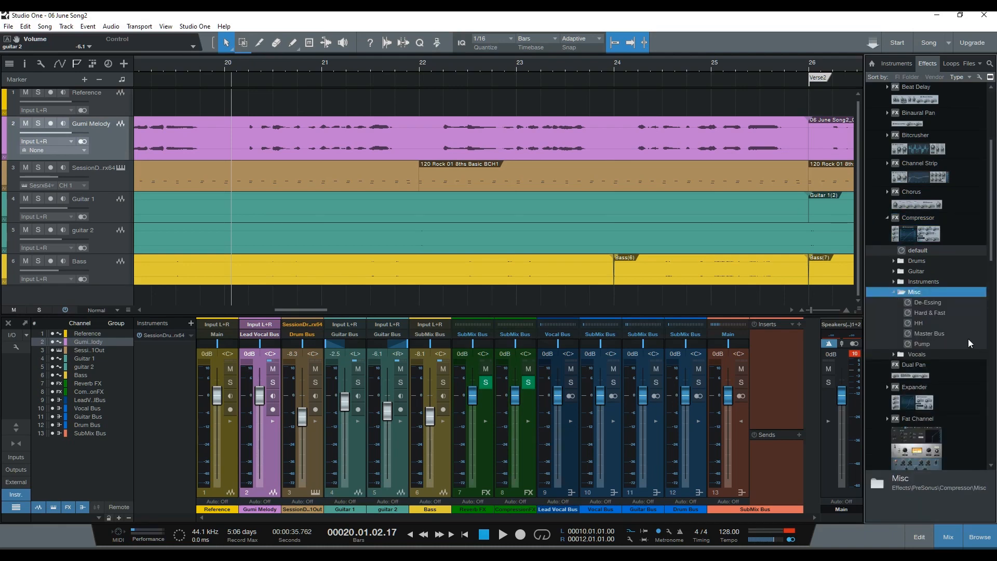
{"action": "left_click_drag", "start_coordinate": [930, 334], "coordinate": [777, 336]}
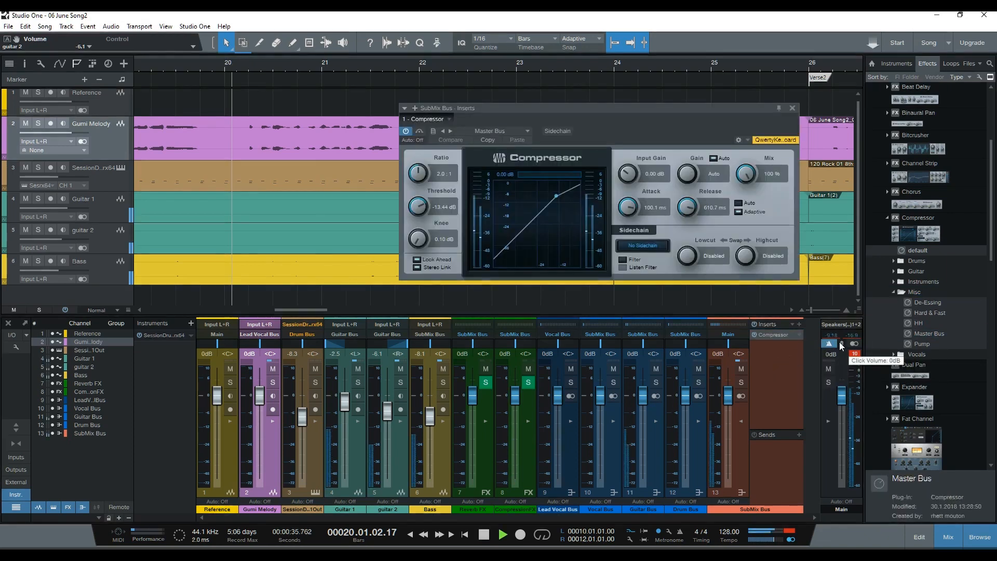
Set the SubMix Bus compressor's threshold to -17.04 dB while playing the song, and stop playback
{"action": "key", "text": "space"}
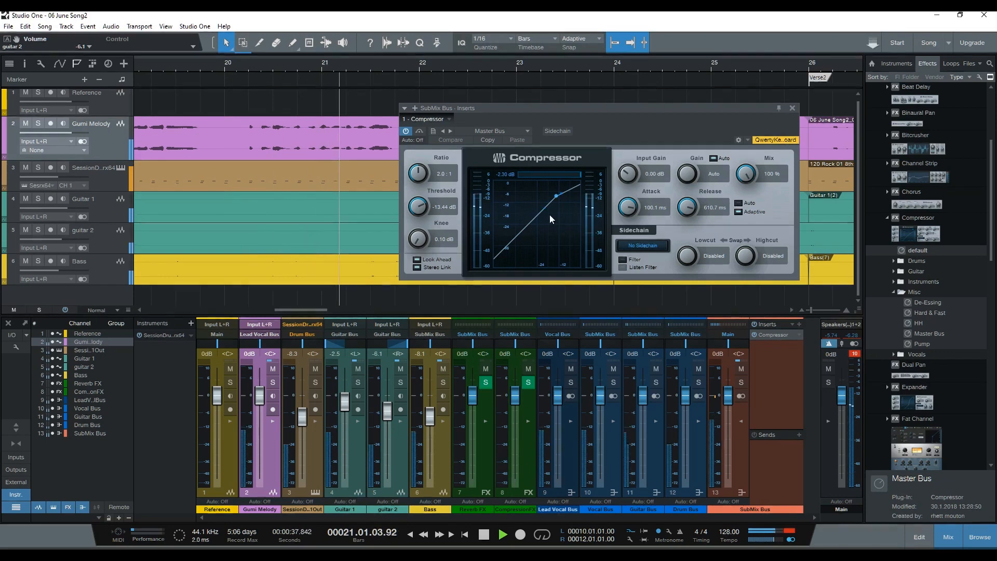
{"action": "key", "text": "space"}
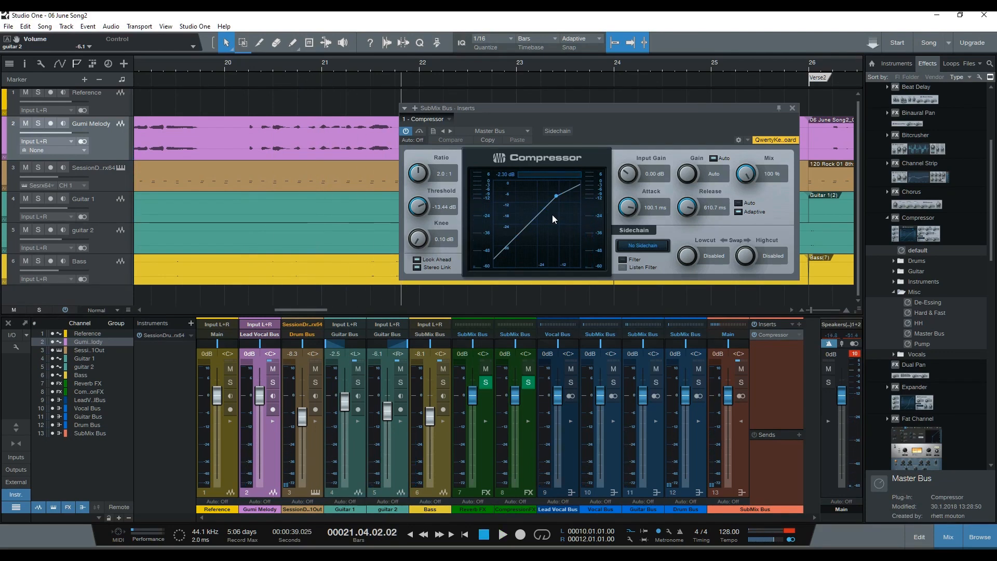
{"action": "key", "text": "space"}
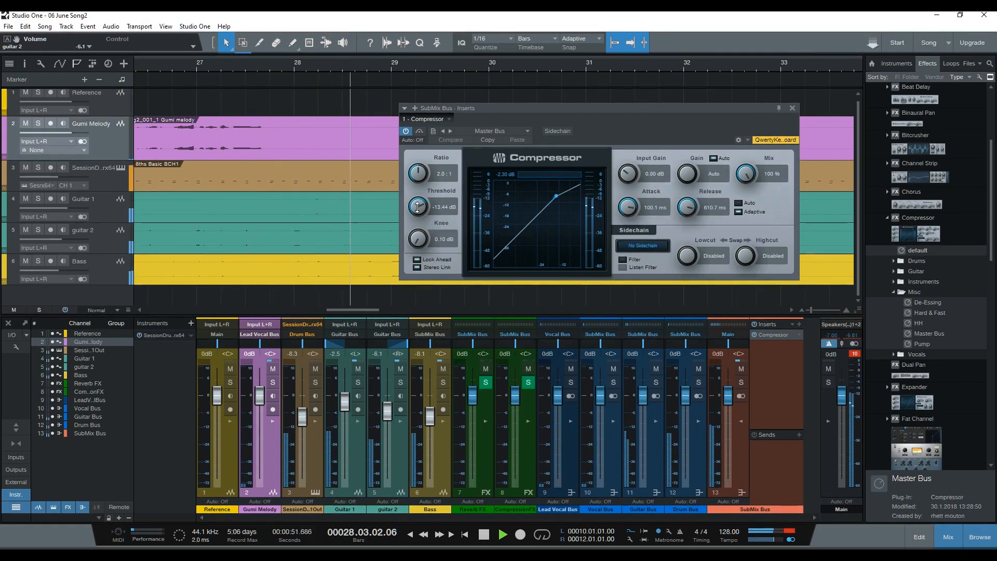
{"action": "left_click_drag", "start_coordinate": [419, 209], "coordinate": [416, 212]}
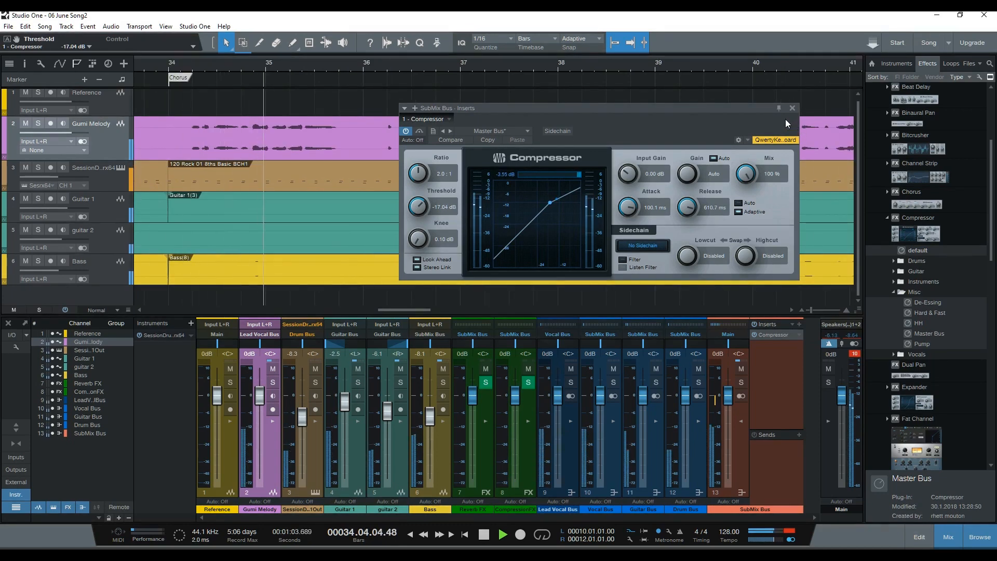
{"action": "key", "text": "space"}
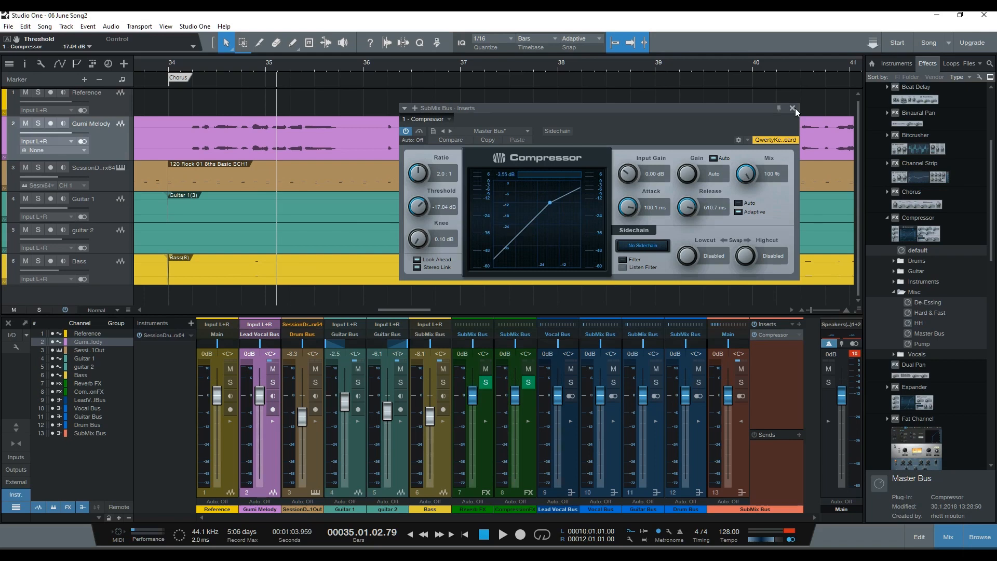
Set the compressor's knee to 3.08 dB while playing from the song start, and close the plug-in window
{"action": "key", "text": "space"}
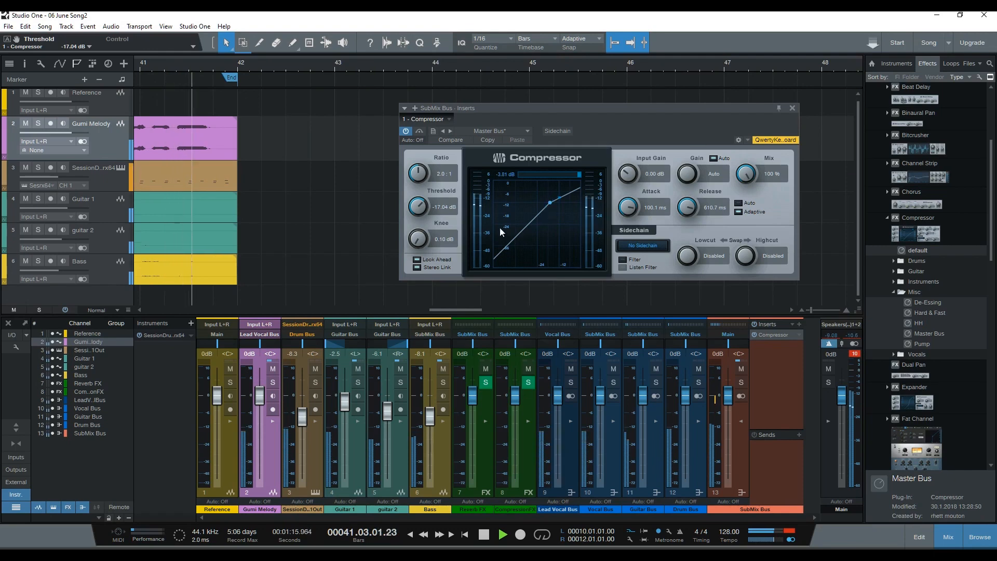
{"action": "mouse_move", "coordinate": [486, 231]}
{"action": "key", "text": "comma"}
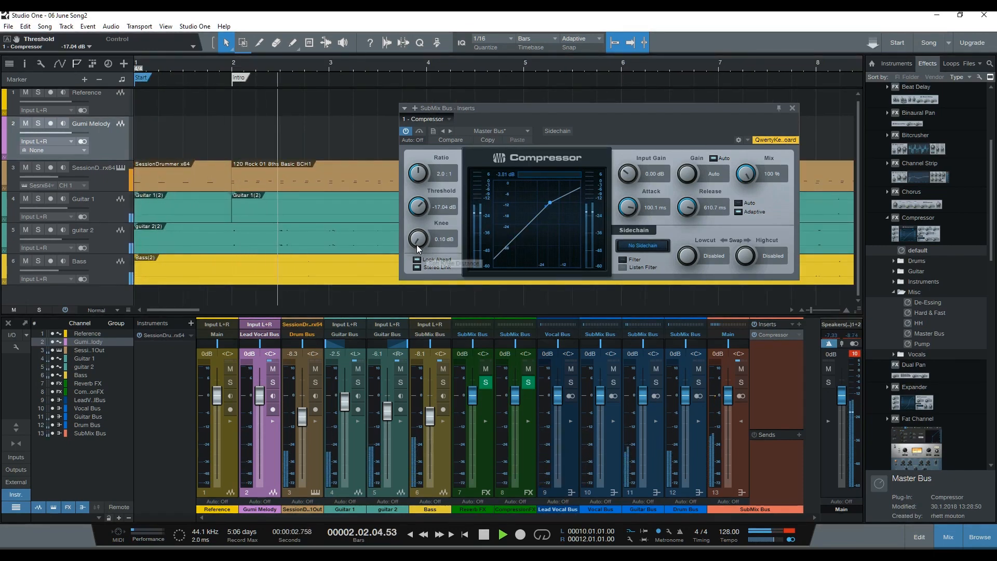
{"action": "left_click_drag", "start_coordinate": [417, 245], "coordinate": [418, 230]}
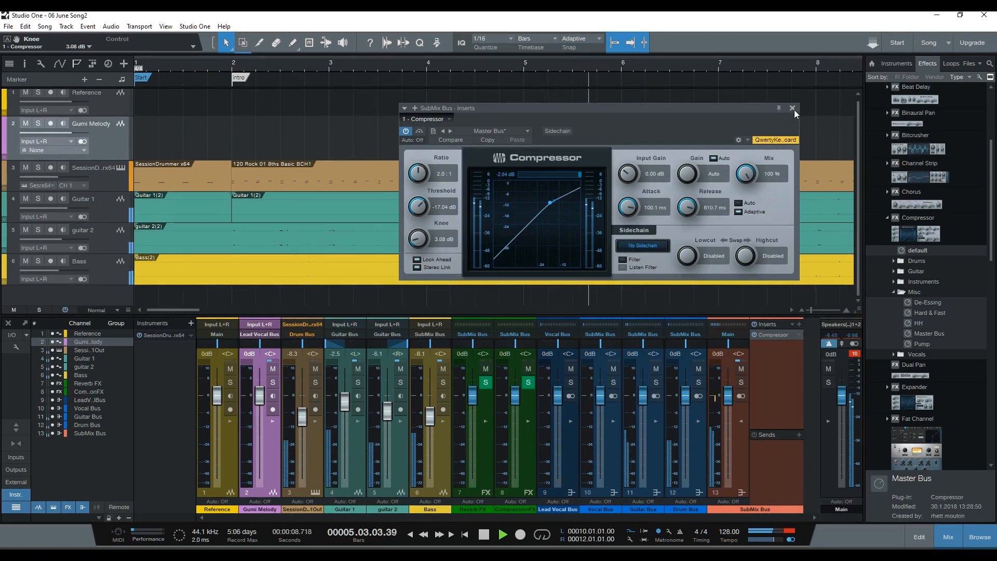
{"action": "key", "text": "space"}
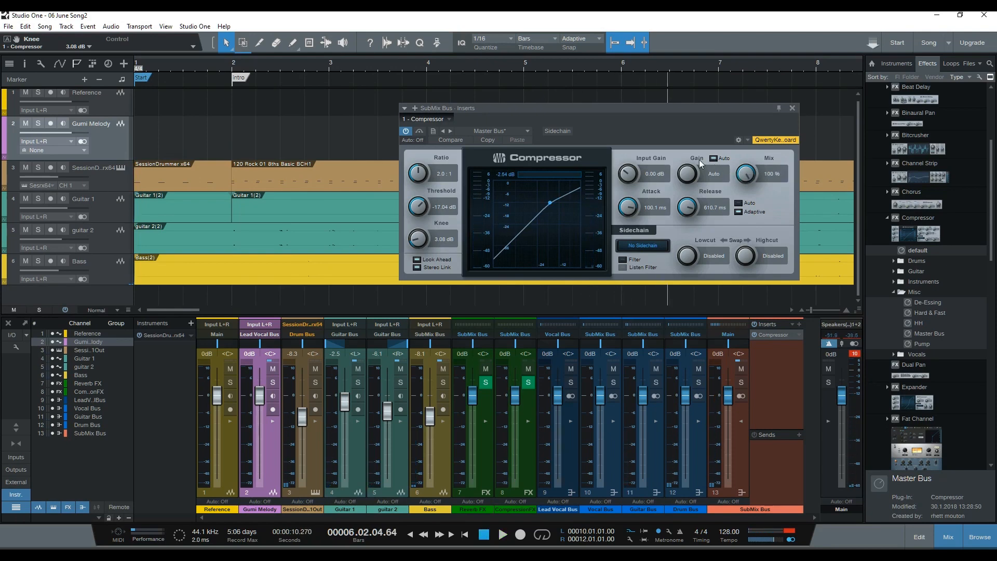
{"action": "left_click", "coordinate": [792, 108]}
{"action": "key", "text": "space"}
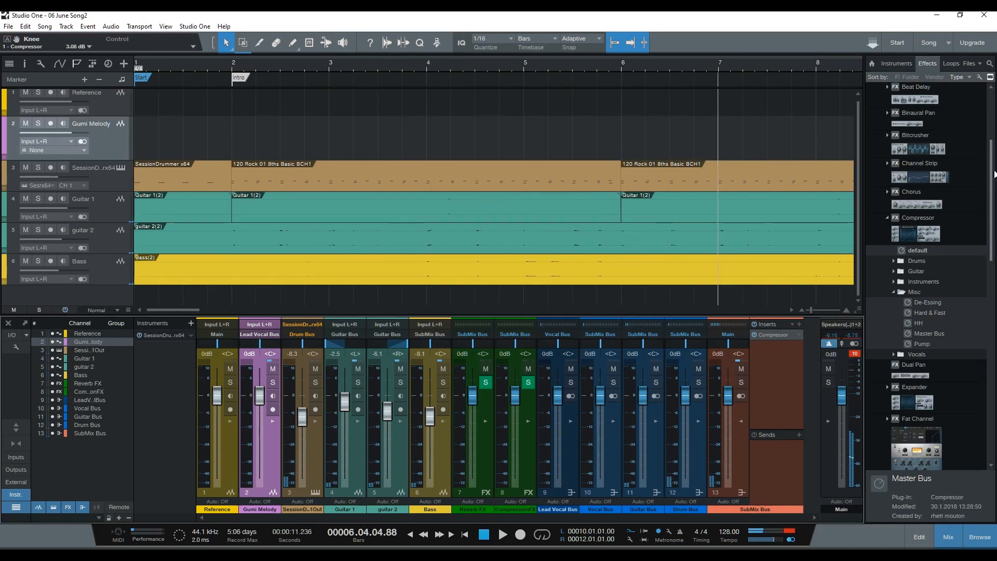
Add the Pro EQ's Enhancement preset after the Compressor on the SubMix Bus and enable its High quality option
{"action": "scroll", "coordinate": [942, 189], "scroll_direction": "up", "scroll_amount": 5}
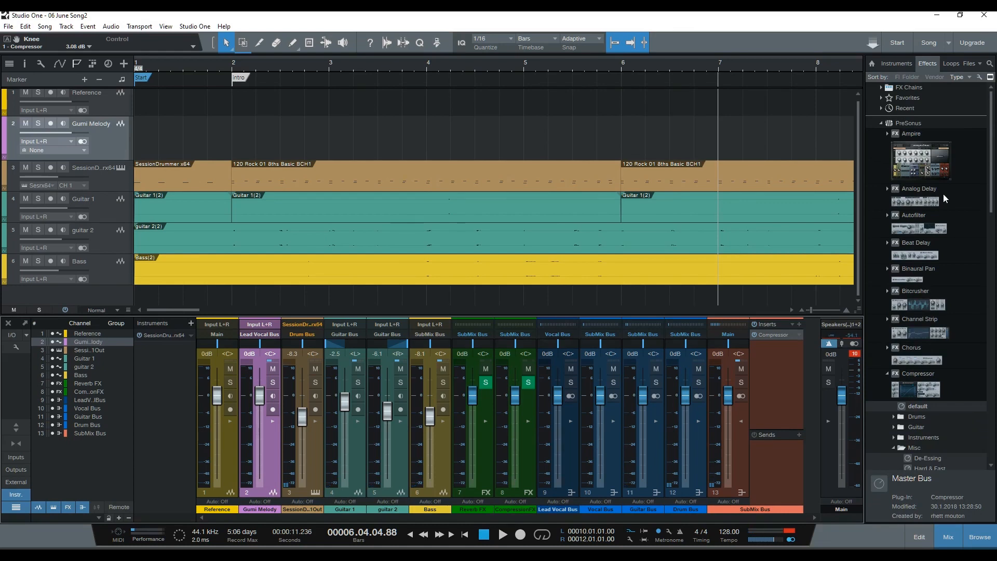
{"action": "scroll", "coordinate": [948, 201], "scroll_direction": "down", "scroll_amount": 9}
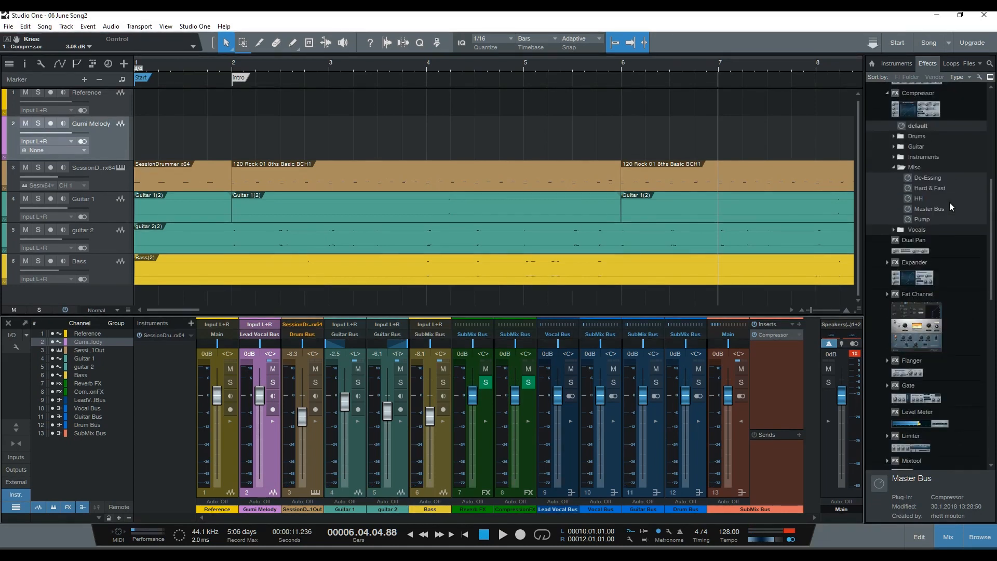
{"action": "scroll", "coordinate": [950, 204], "scroll_direction": "down", "scroll_amount": 4}
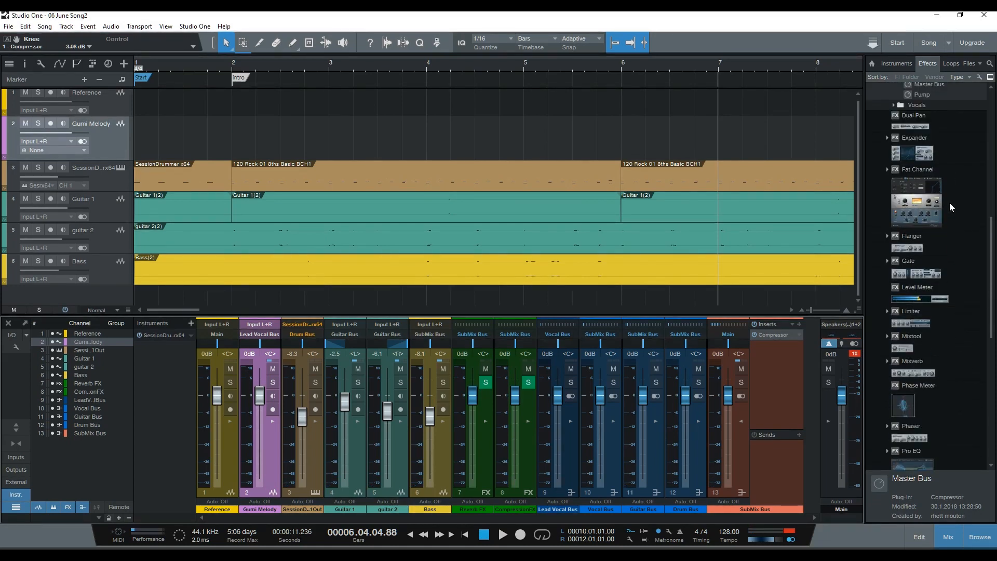
{"action": "scroll", "coordinate": [950, 207], "scroll_direction": "down", "scroll_amount": 5}
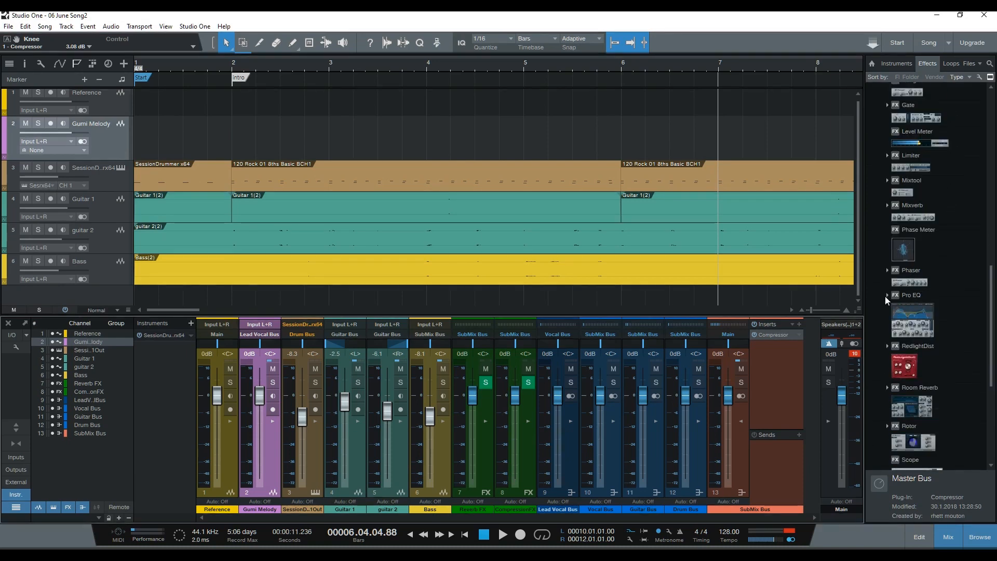
{"action": "left_click", "coordinate": [886, 295]}
{"action": "scroll", "coordinate": [957, 288], "scroll_direction": "down", "scroll_amount": 3}
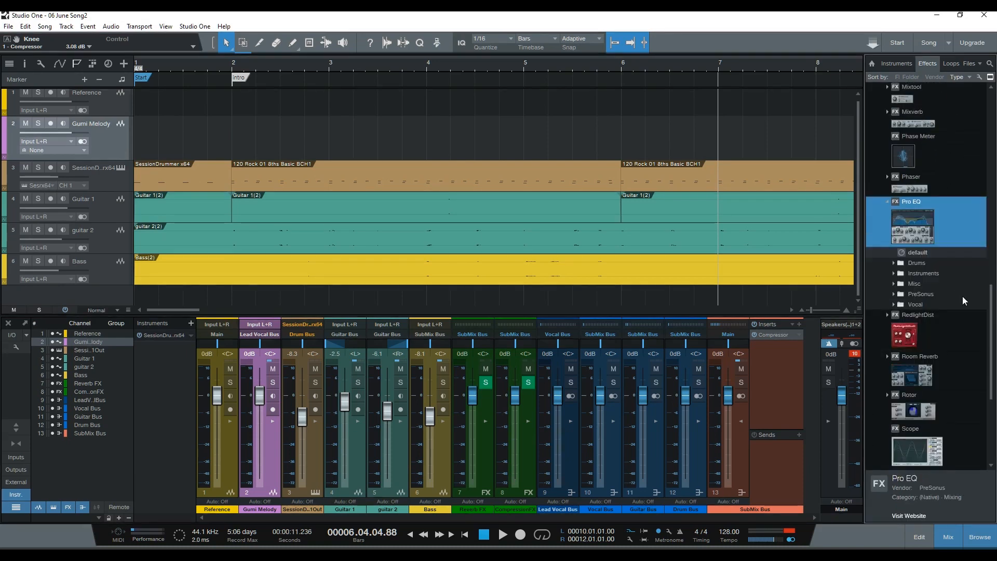
{"action": "left_click", "coordinate": [894, 283]}
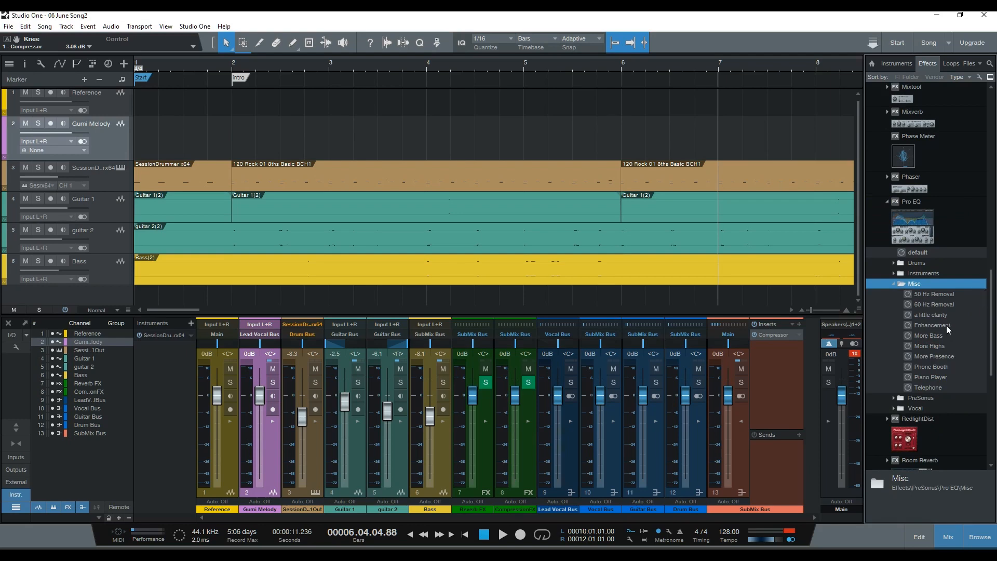
{"action": "left_click_drag", "start_coordinate": [947, 325], "coordinate": [776, 370]}
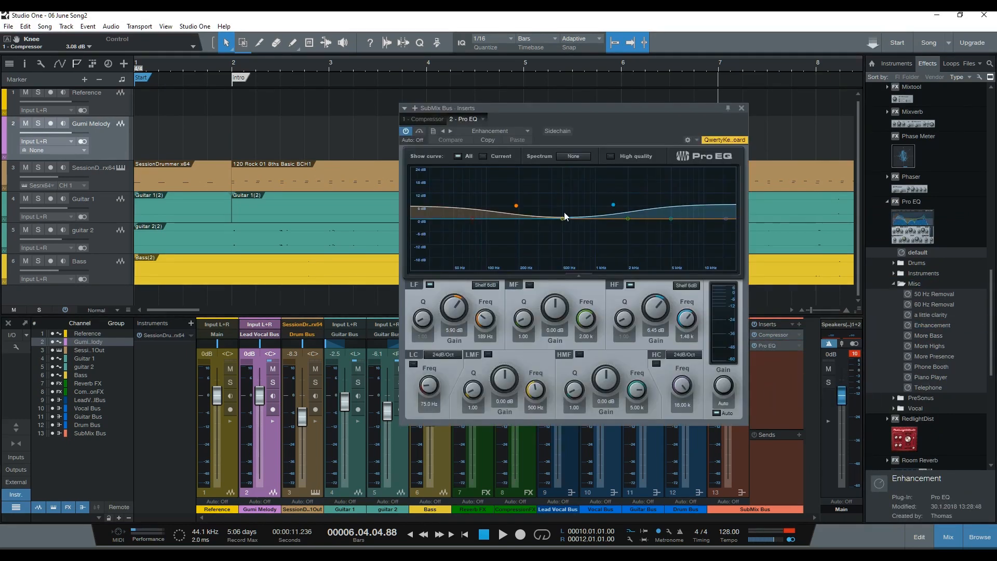
{"action": "left_click", "coordinate": [612, 157]}
Play from the intro into the verse, bypassing and re-enabling the Pro EQ to compare the mix with and without it
{"action": "key", "text": "space"}
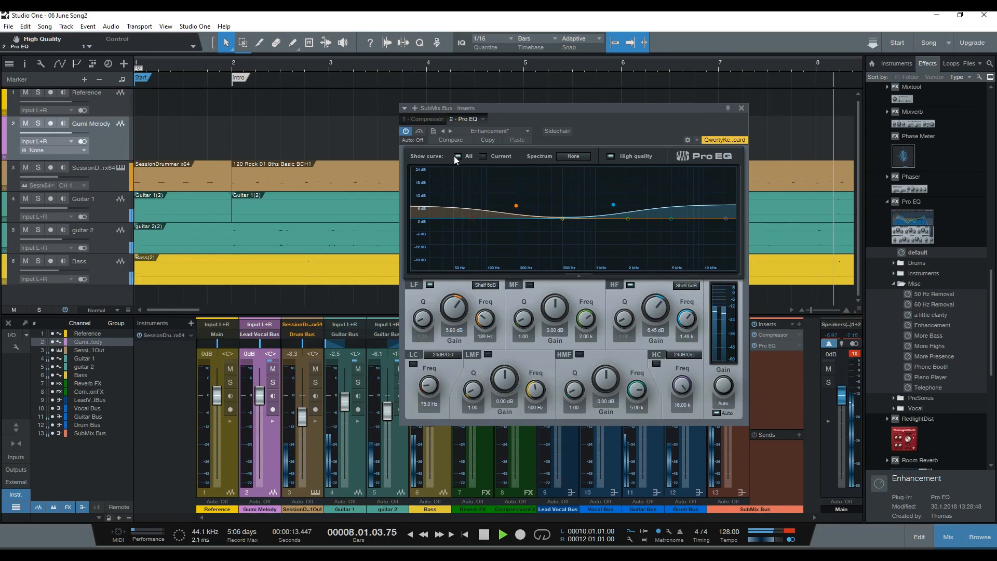
{"action": "left_click", "coordinate": [406, 132]}
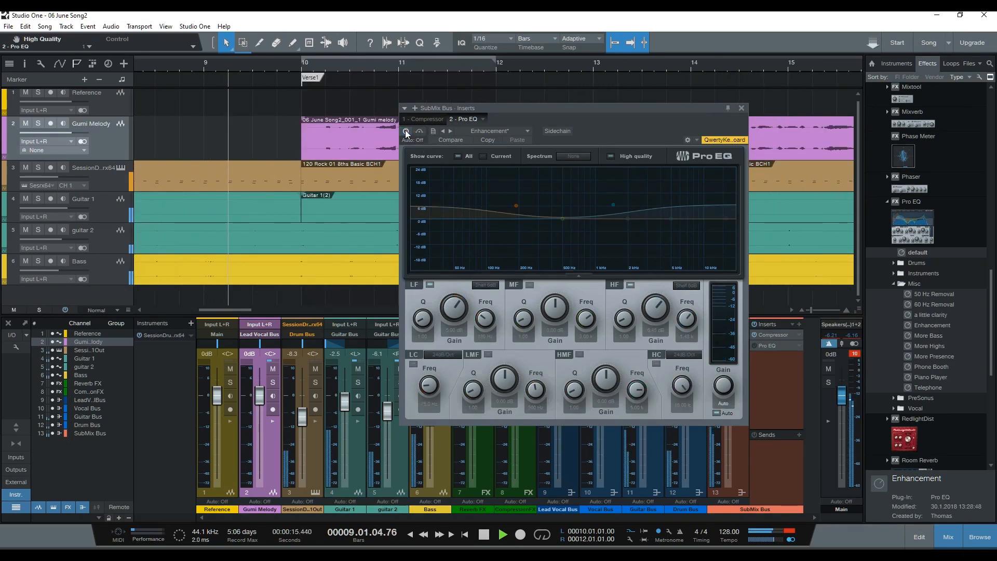
{"action": "left_click", "coordinate": [406, 132]}
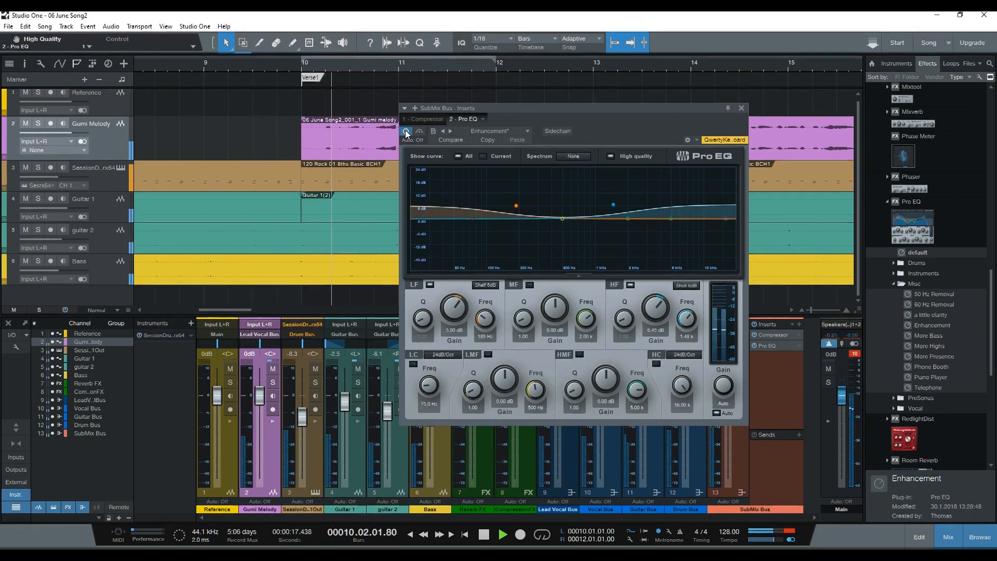
{"action": "left_click", "coordinate": [406, 132]}
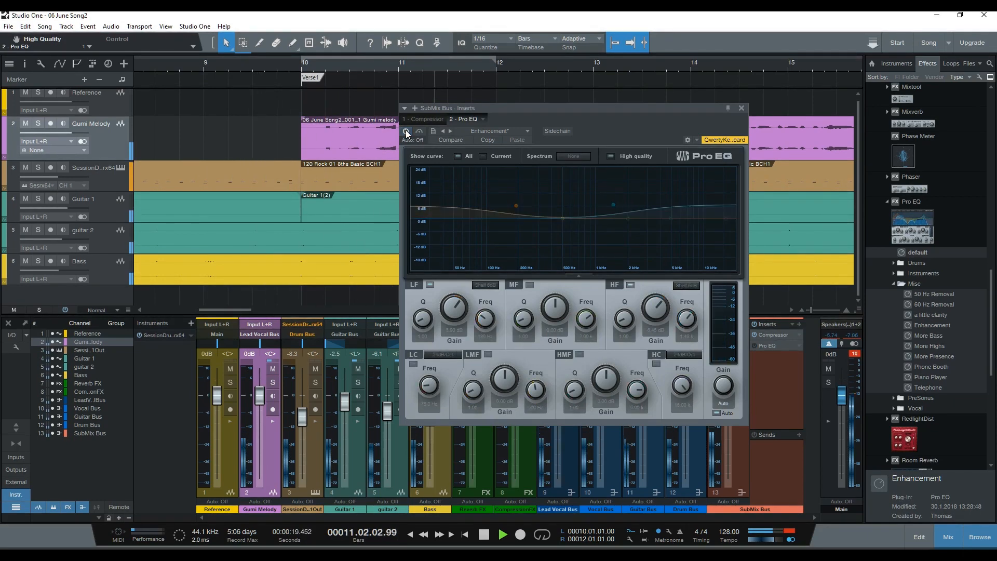
{"action": "left_click", "coordinate": [407, 132]}
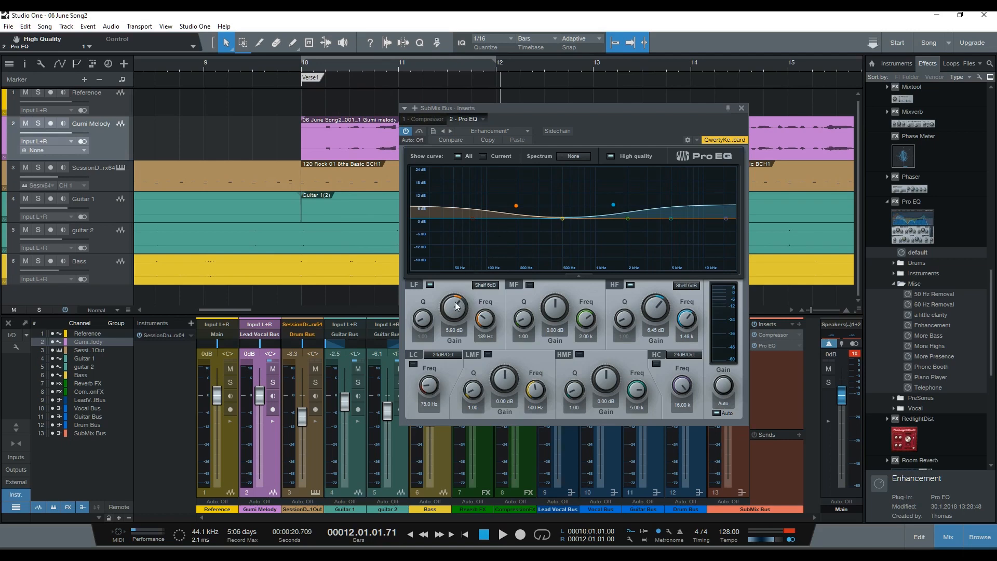
Set the Pro EQ's LF gain to 2.78 dB while playing the verse, and compare the mix with the EQ bypassed and active
{"action": "left_click_drag", "start_coordinate": [456, 306], "coordinate": [455, 303]}
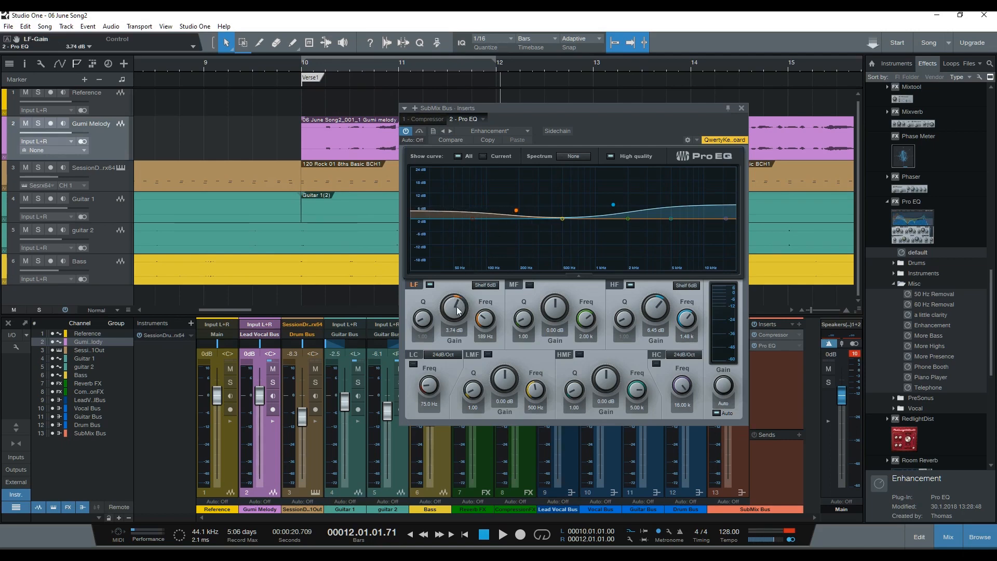
{"action": "key", "text": "space"}
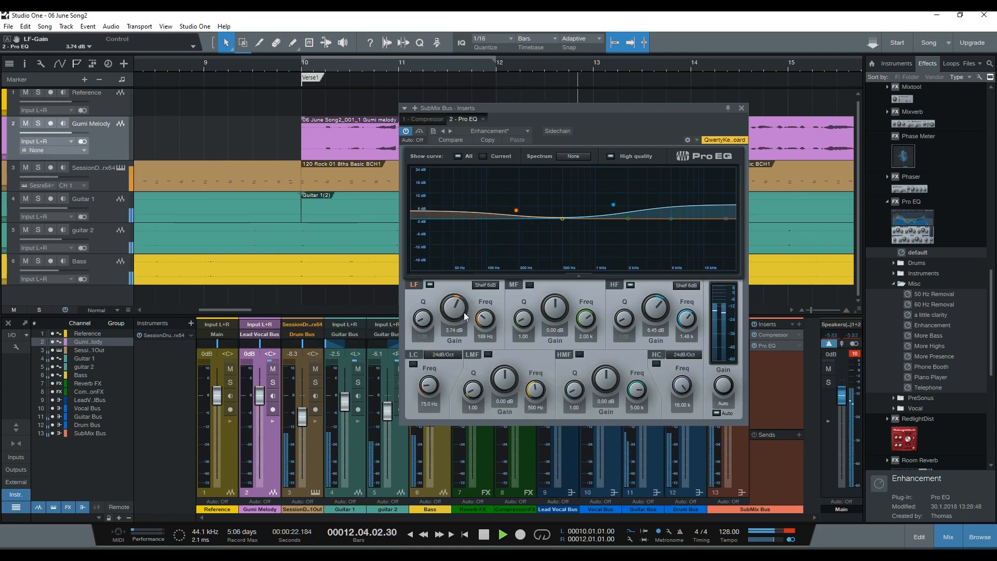
{"action": "left_click_drag", "start_coordinate": [455, 307], "coordinate": [455, 310]}
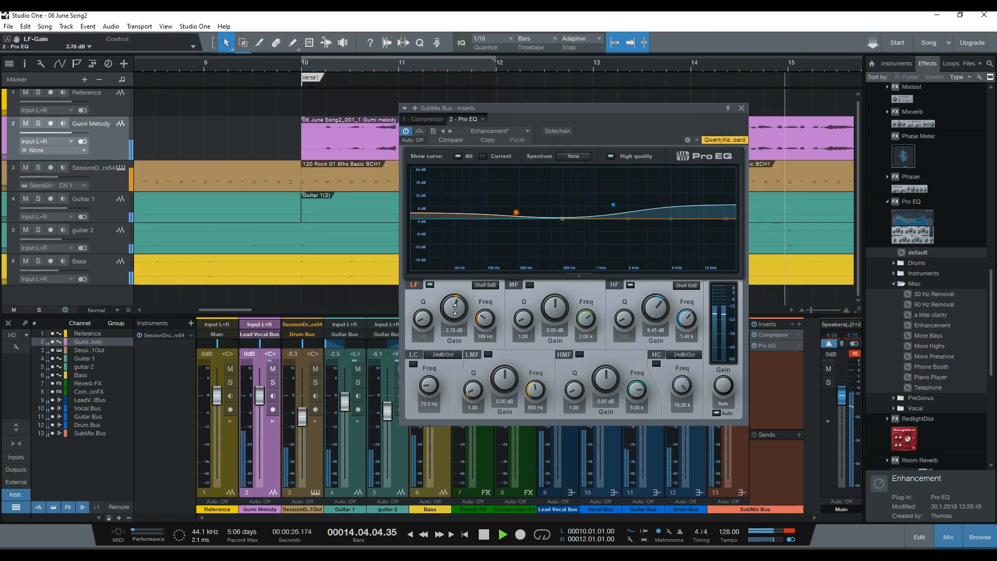
{"action": "left_click", "coordinate": [406, 132]}
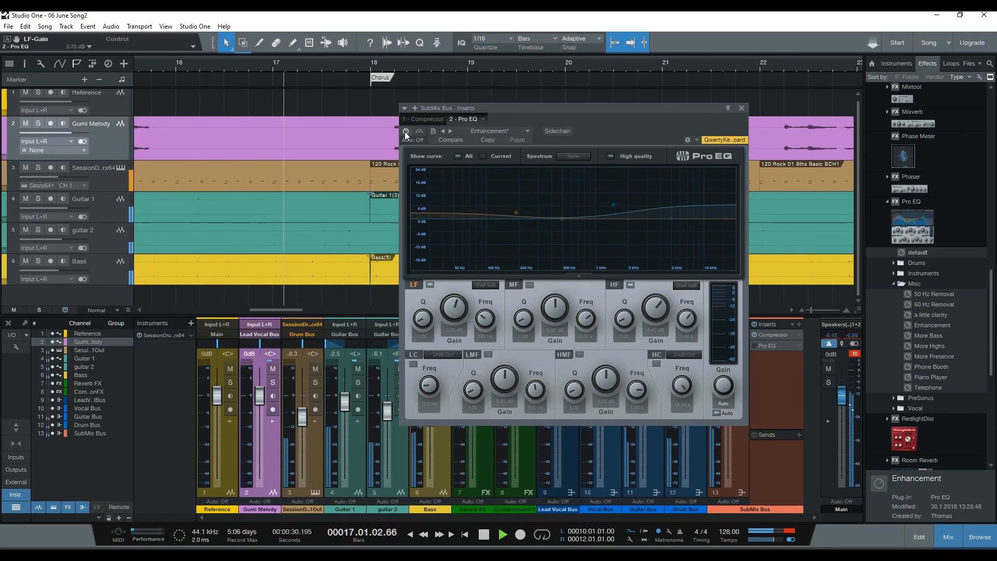
{"action": "left_click", "coordinate": [406, 132]}
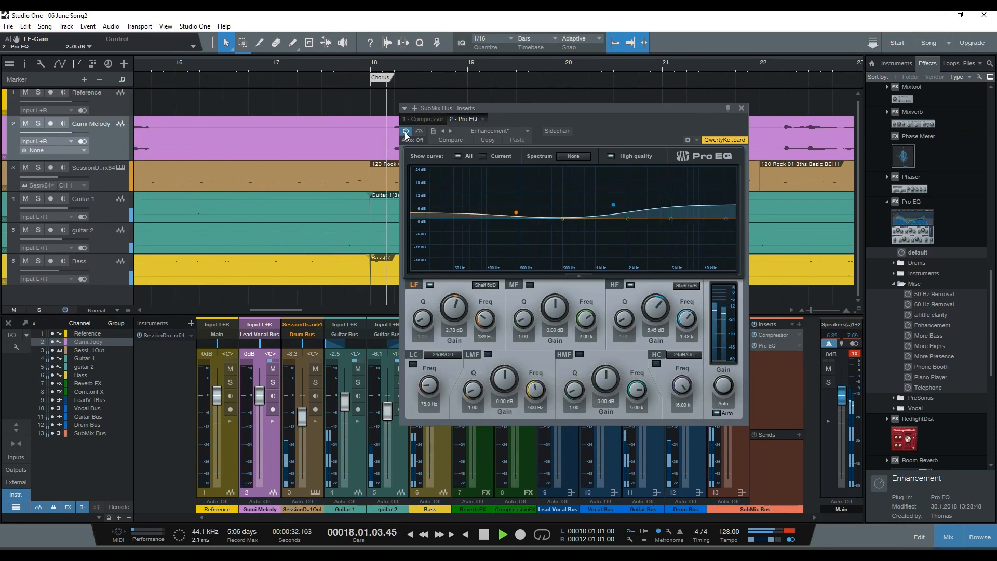
Enable the Pro EQ's low cut filter, compare it against bypass, and set its frequency to 49.6 Hz
{"action": "left_click", "coordinate": [414, 364]}
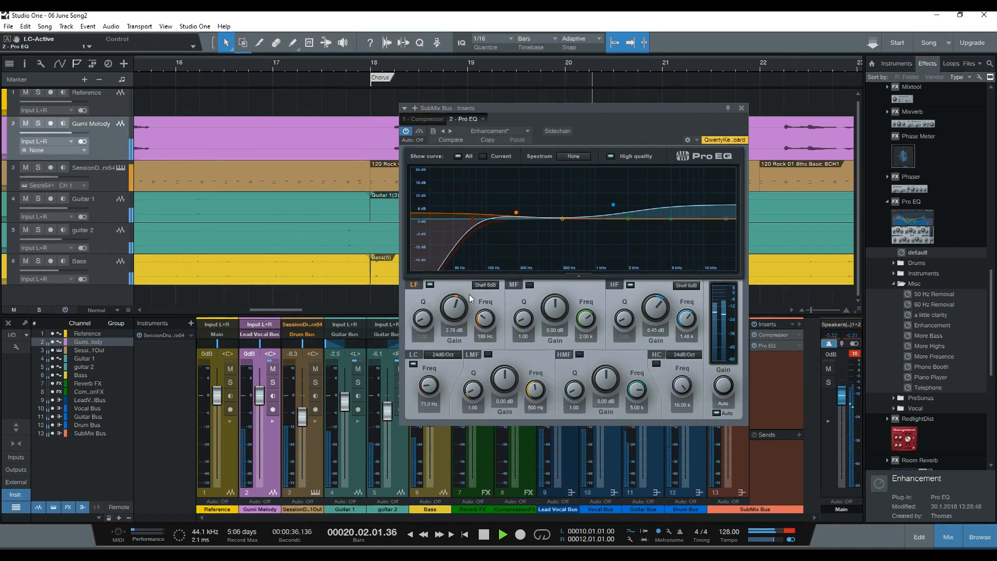
{"action": "left_click", "coordinate": [406, 133]}
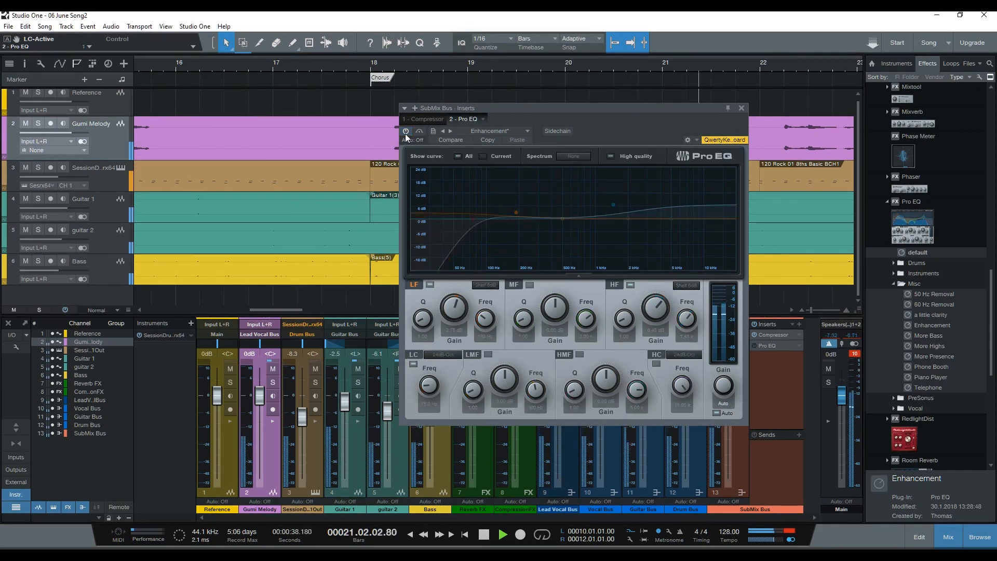
{"action": "left_click", "coordinate": [405, 132]}
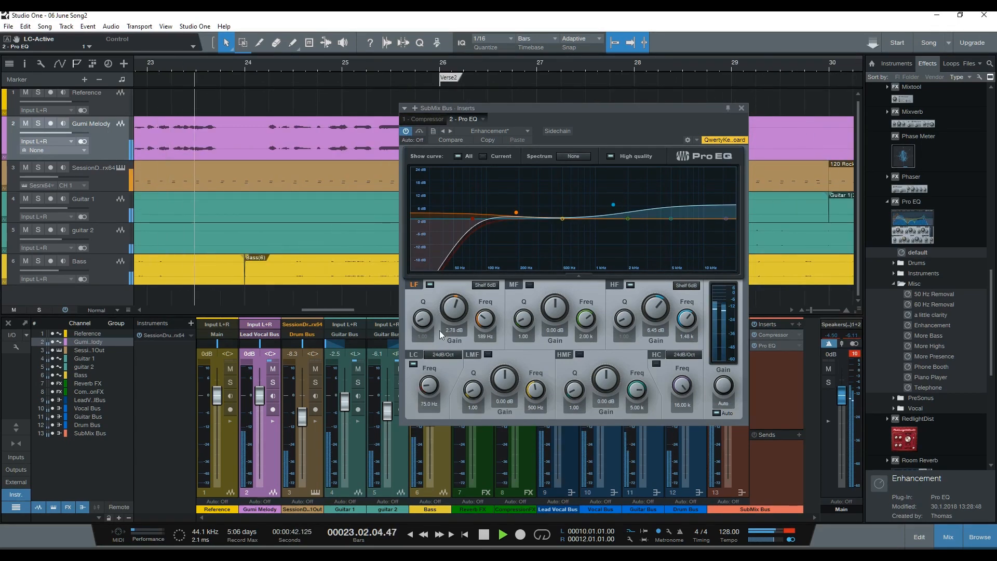
{"action": "left_click_drag", "start_coordinate": [436, 383], "coordinate": [426, 391]}
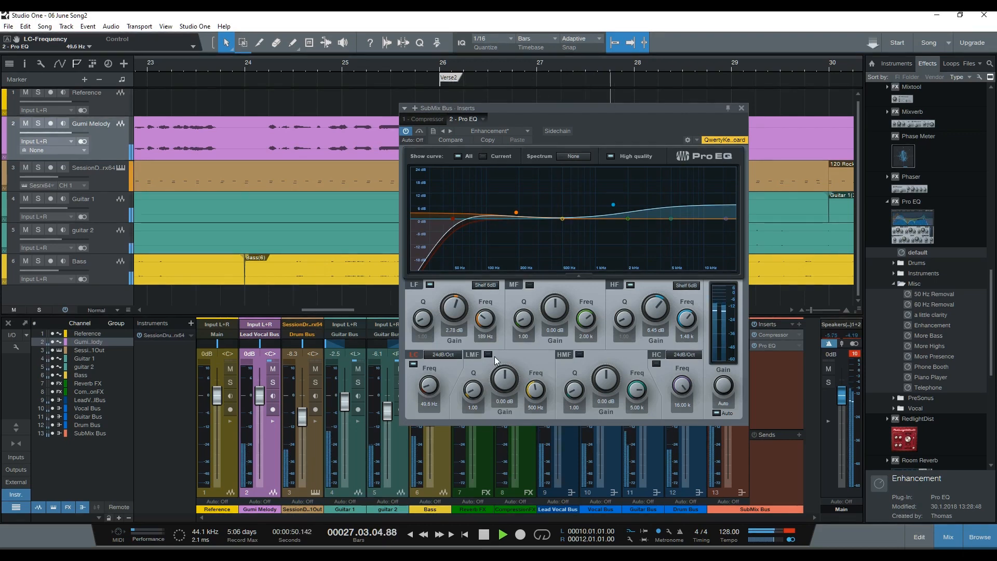
Turn off the Pro EQ's Auto Gain, compare the mix with the EQ bypassed and active, and stop playback with the plug-in window closed
{"action": "left_click", "coordinate": [407, 131]}
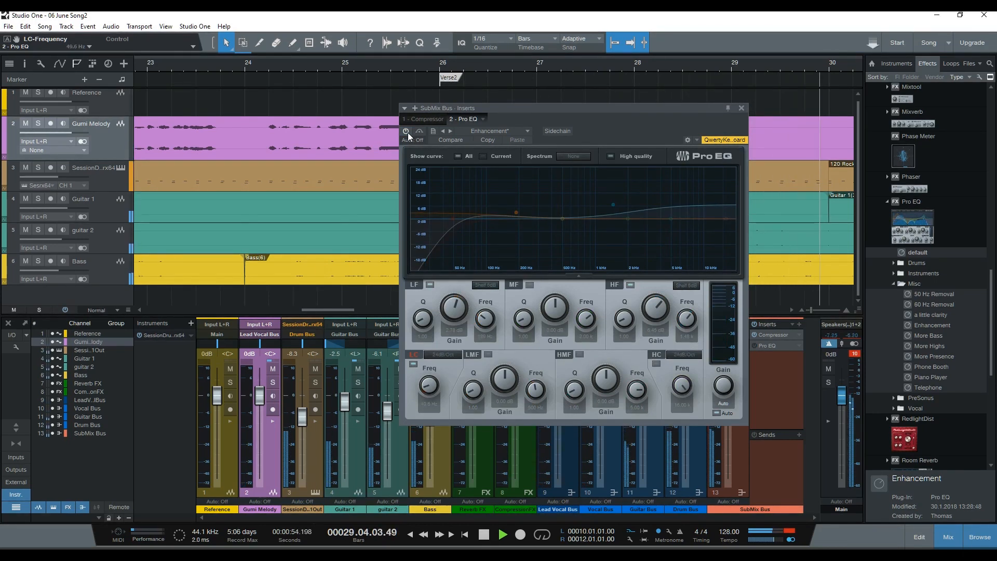
{"action": "left_click", "coordinate": [407, 132]}
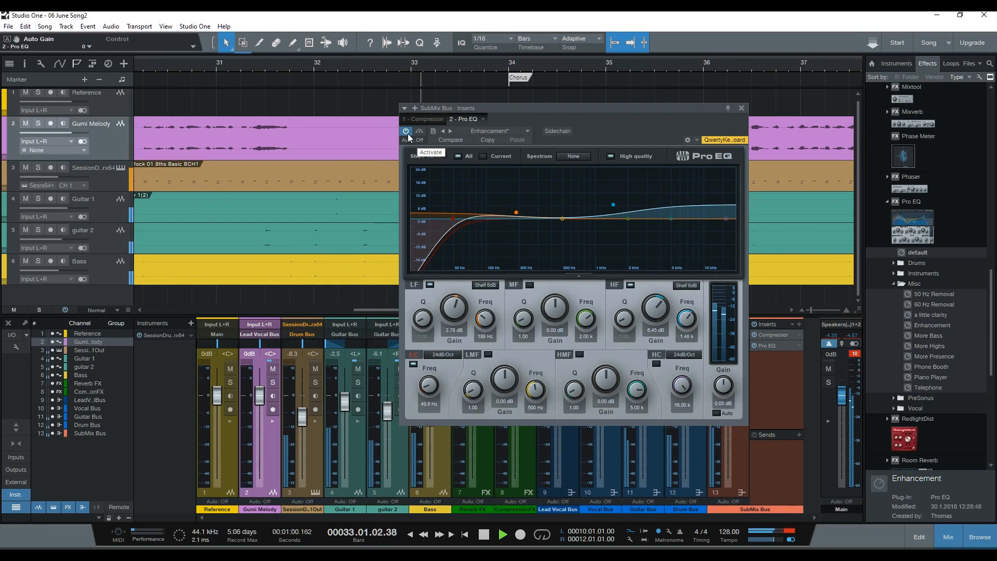
{"action": "left_click", "coordinate": [407, 133]}
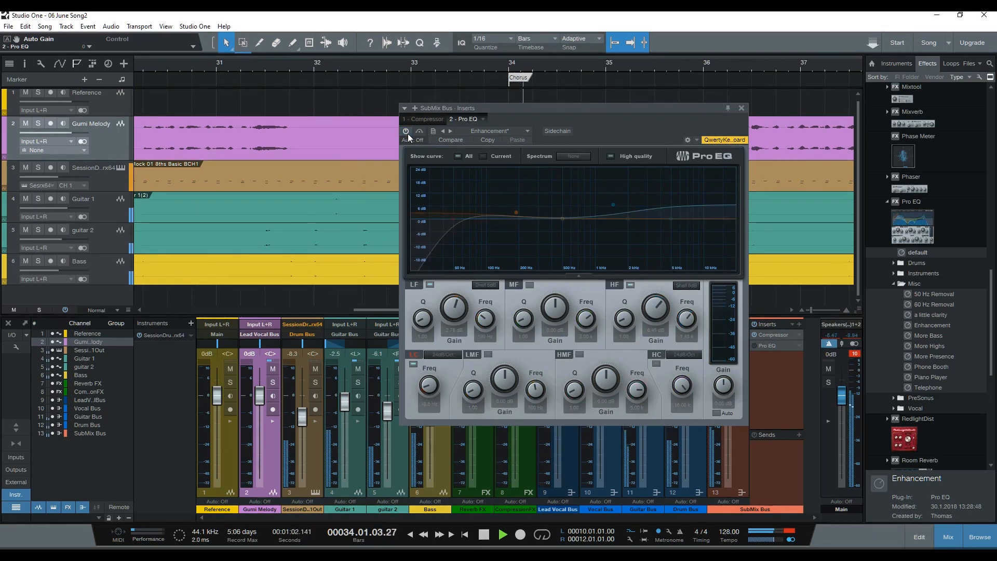
{"action": "left_click", "coordinate": [407, 133]}
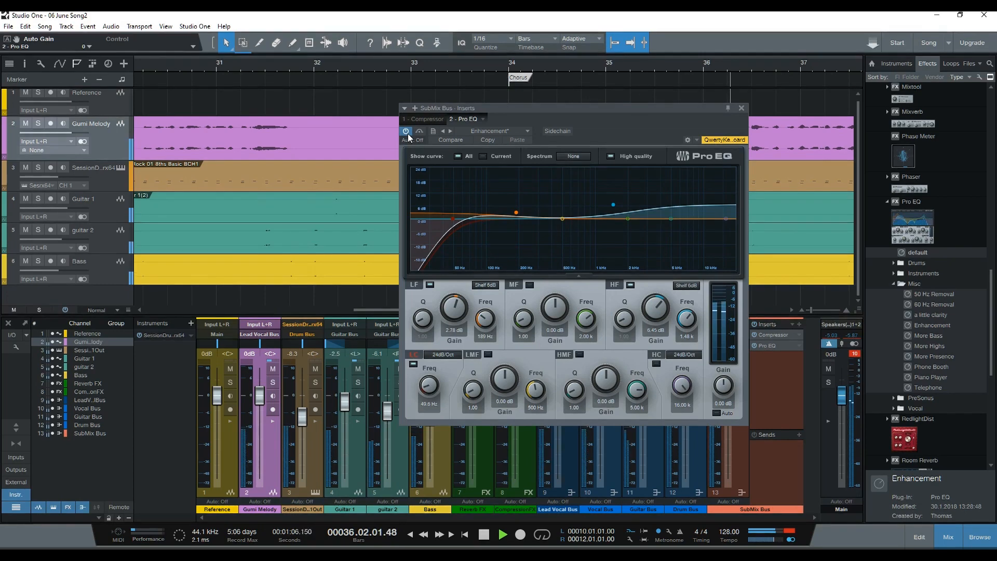
{"action": "key", "text": "space"}
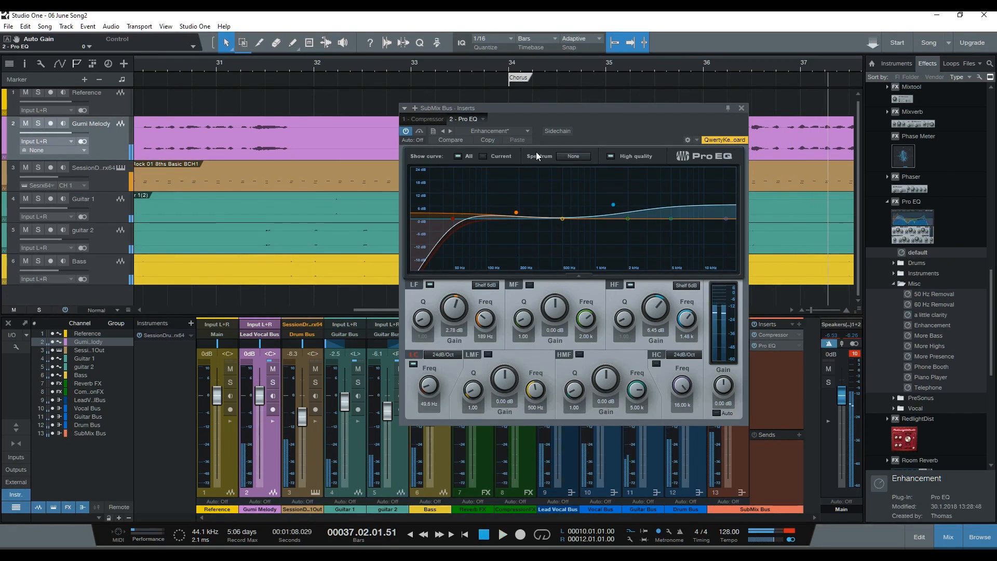
{"action": "left_click", "coordinate": [743, 109]}
Listen to the processed mix from the song start into the first verse, and stop playback
{"action": "key", "text": "Home"}
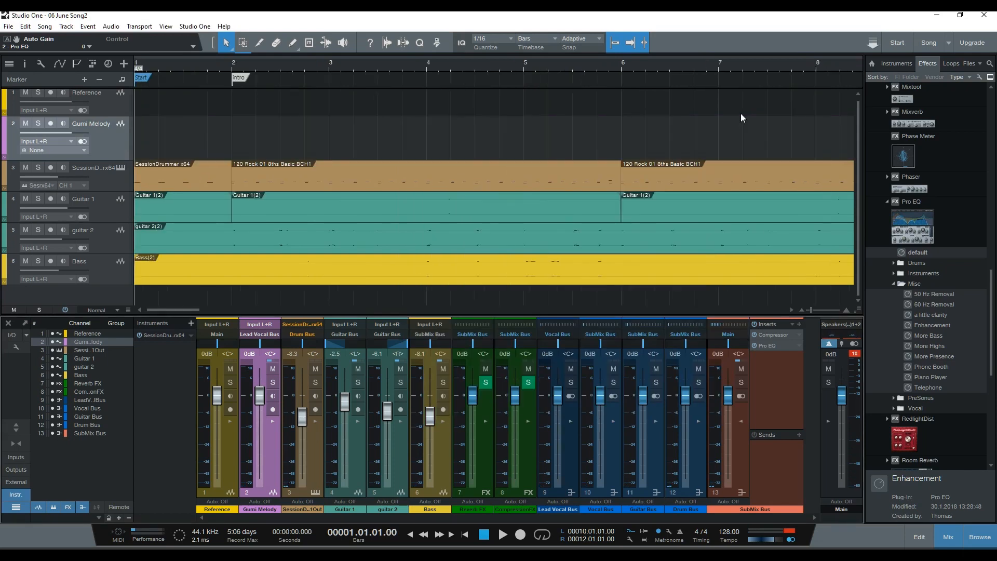
{"action": "key", "text": "space"}
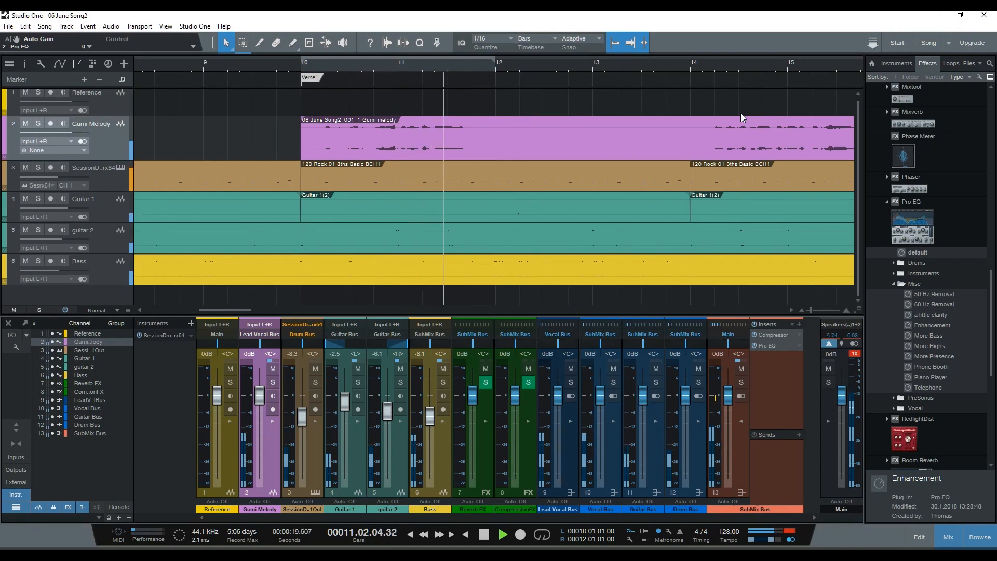
{"action": "key", "text": "space"}
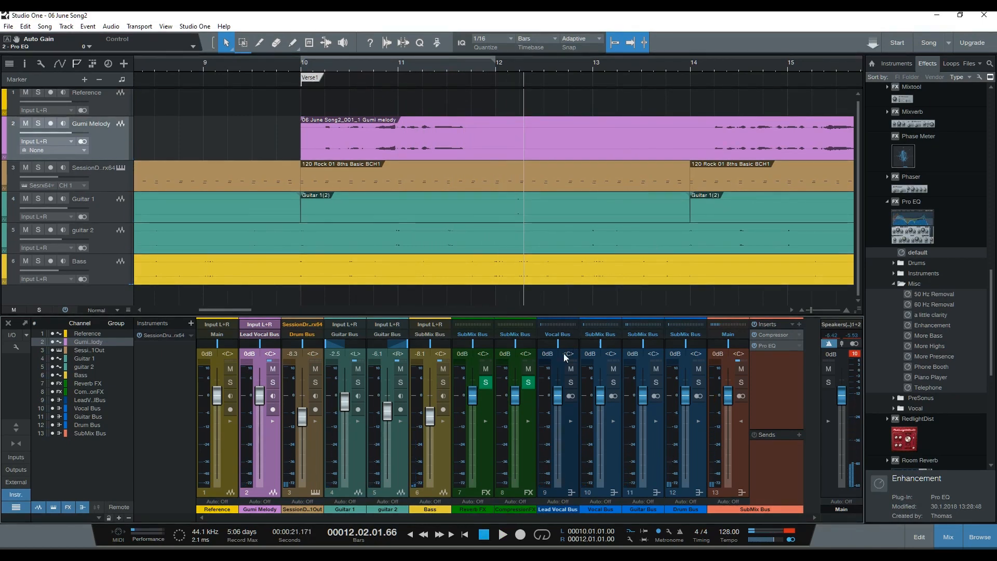
Expand the Lead Vocal Bus and Reverb FX channels to show their effect racks, leaving the Compression FX channel collapsed
{"action": "left_click", "coordinate": [571, 421]}
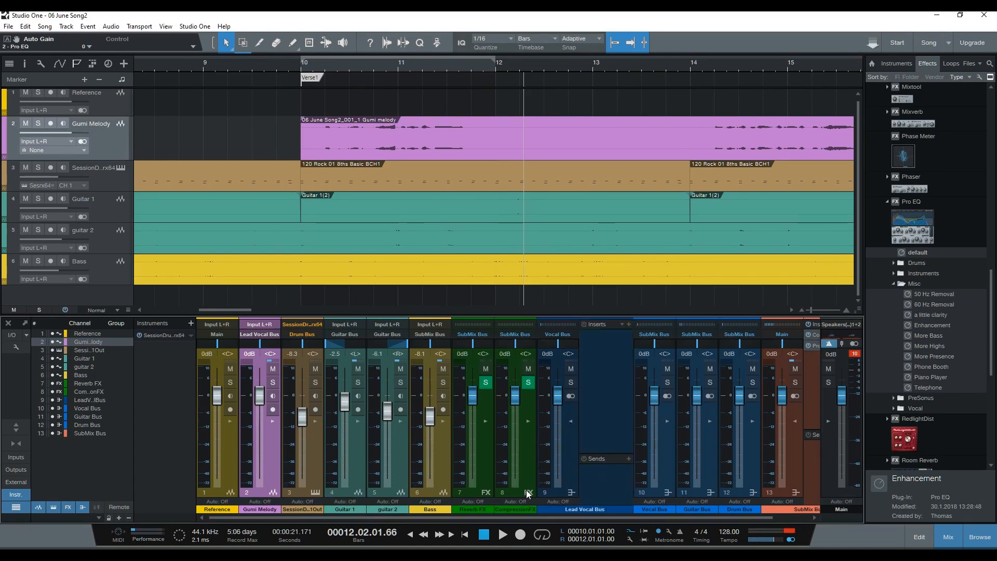
{"action": "left_click", "coordinate": [485, 421]}
{"action": "left_click", "coordinate": [581, 422]}
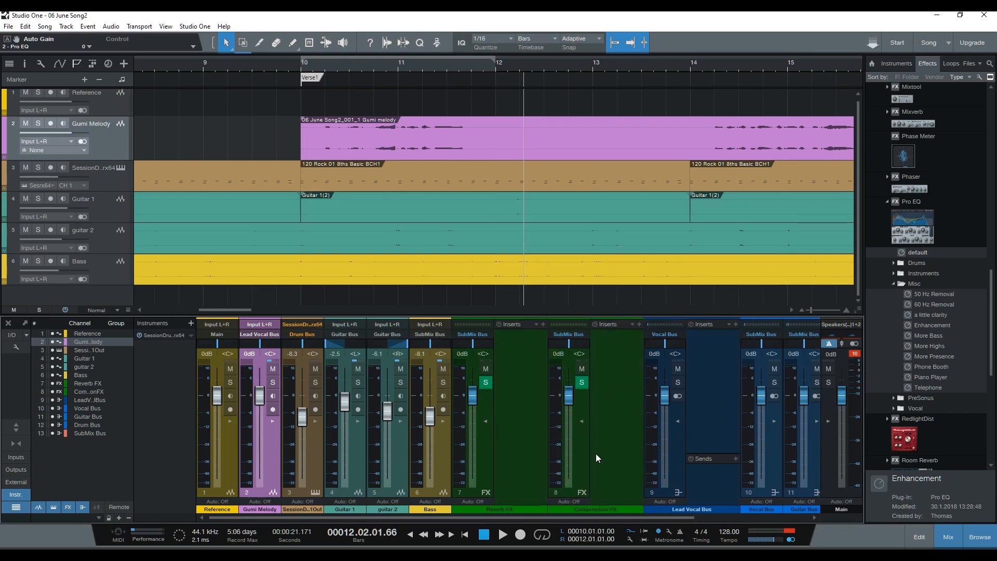
{"action": "left_click", "coordinate": [583, 422]}
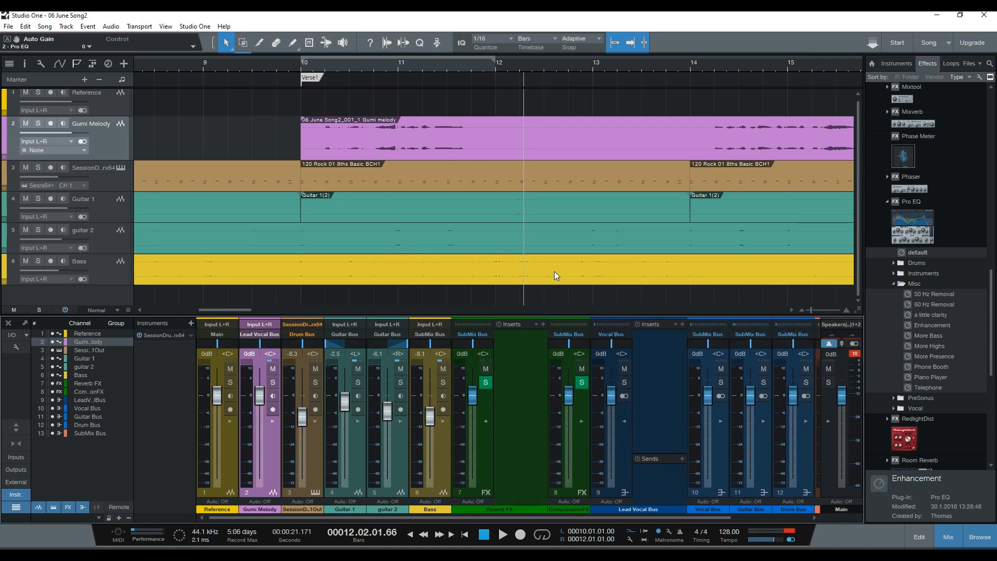
Insert Room Reverb with the Flat Plate preset from its Send FX presets on the Reverb FX channel, and move its window clear of the mixer
{"action": "scroll", "coordinate": [920, 231], "scroll_direction": "down", "scroll_amount": 10}
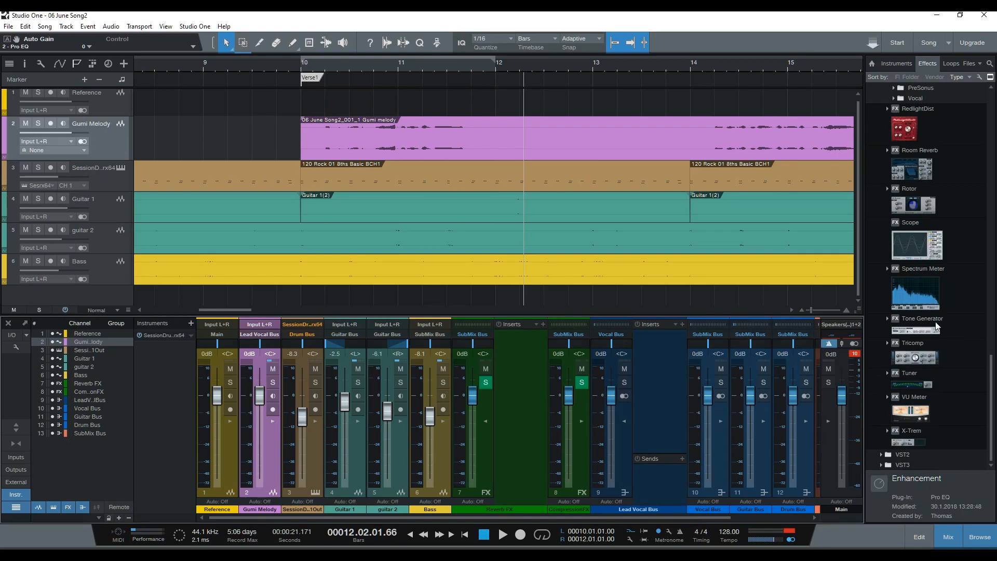
{"action": "scroll", "coordinate": [937, 314], "scroll_direction": "up", "scroll_amount": 10}
{"action": "scroll", "coordinate": [938, 309], "scroll_direction": "up", "scroll_amount": 10}
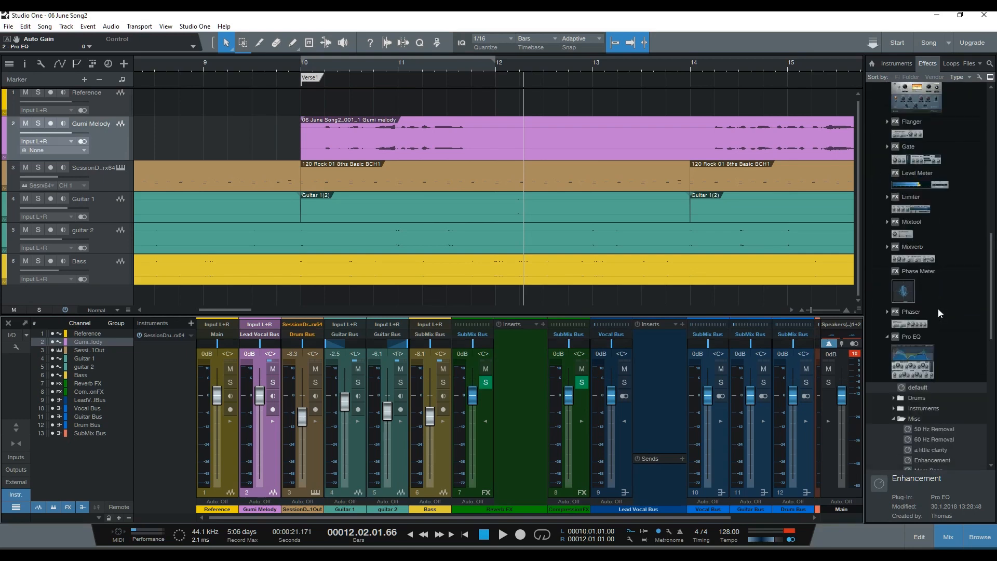
{"action": "scroll", "coordinate": [938, 309], "scroll_direction": "up", "scroll_amount": 4}
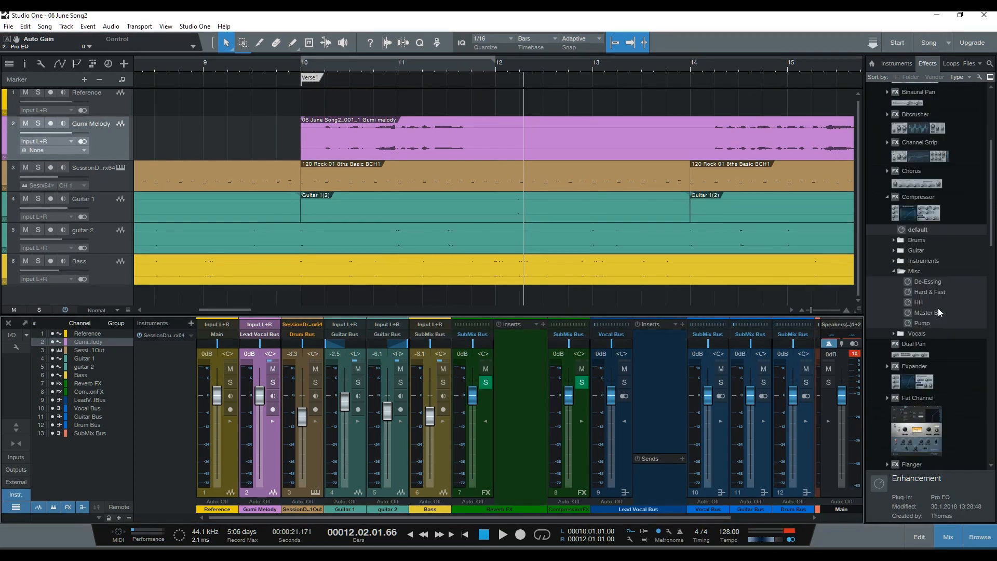
{"action": "scroll", "coordinate": [938, 310], "scroll_direction": "down", "scroll_amount": 8}
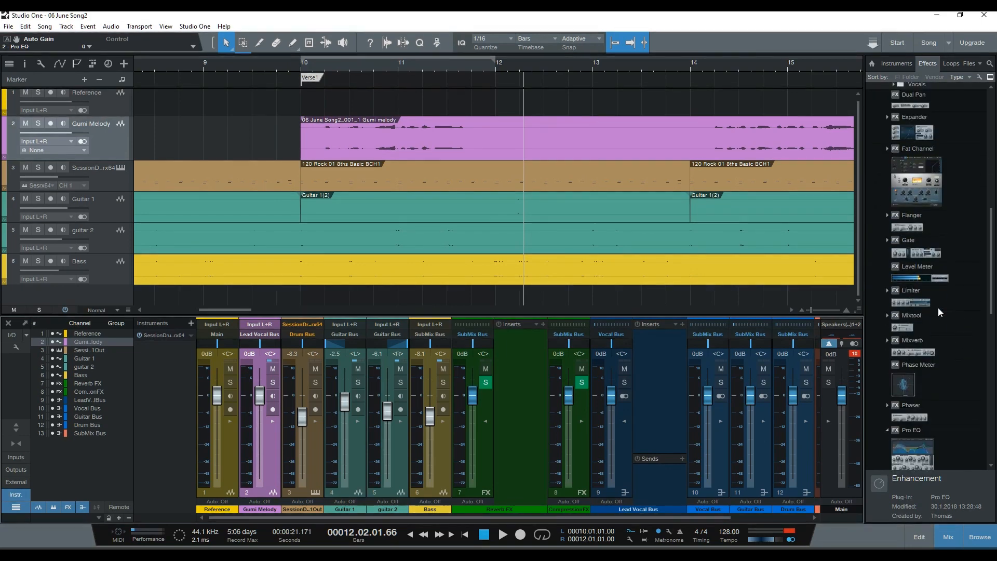
{"action": "scroll", "coordinate": [938, 308], "scroll_direction": "down", "scroll_amount": 7}
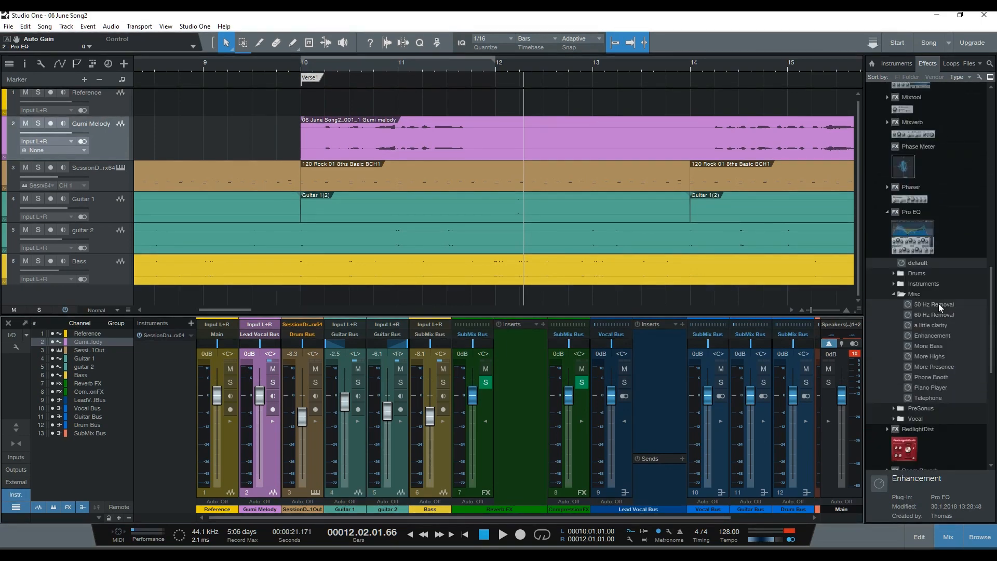
{"action": "left_click", "coordinate": [887, 213]}
{"action": "scroll", "coordinate": [887, 259], "scroll_direction": "down", "scroll_amount": 1}
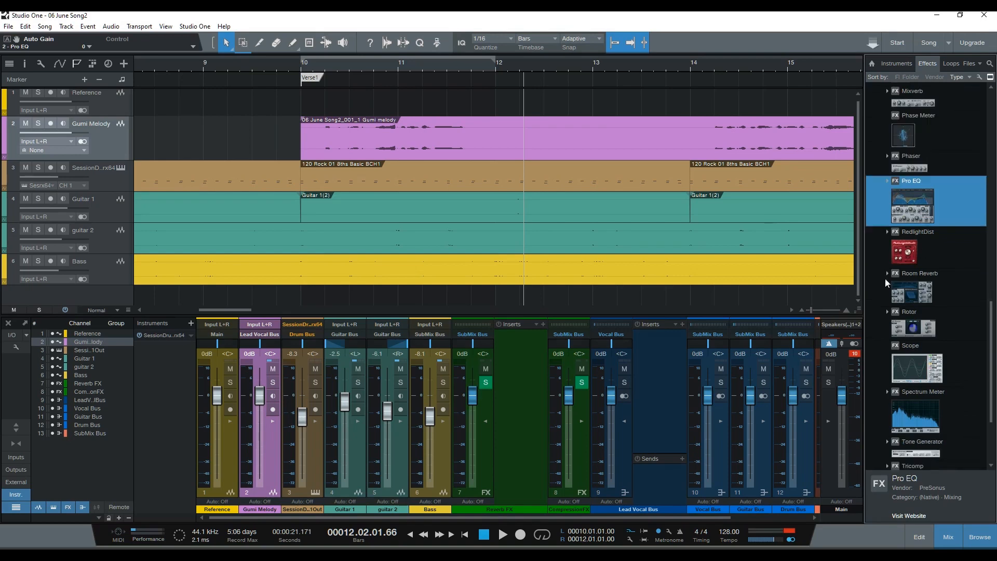
{"action": "left_click", "coordinate": [887, 273]}
{"action": "scroll", "coordinate": [964, 295], "scroll_direction": "down", "scroll_amount": 7}
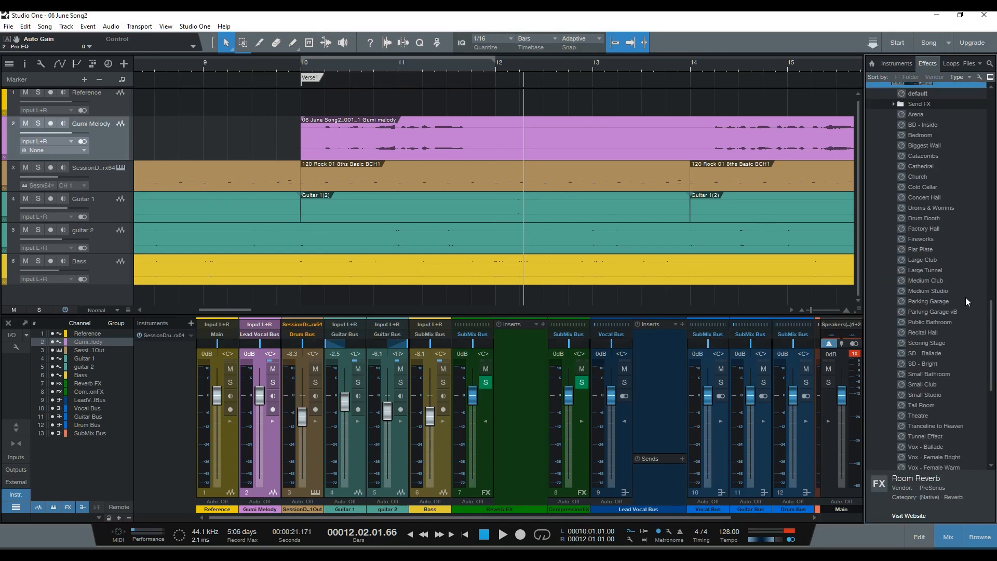
{"action": "left_click", "coordinate": [894, 104]}
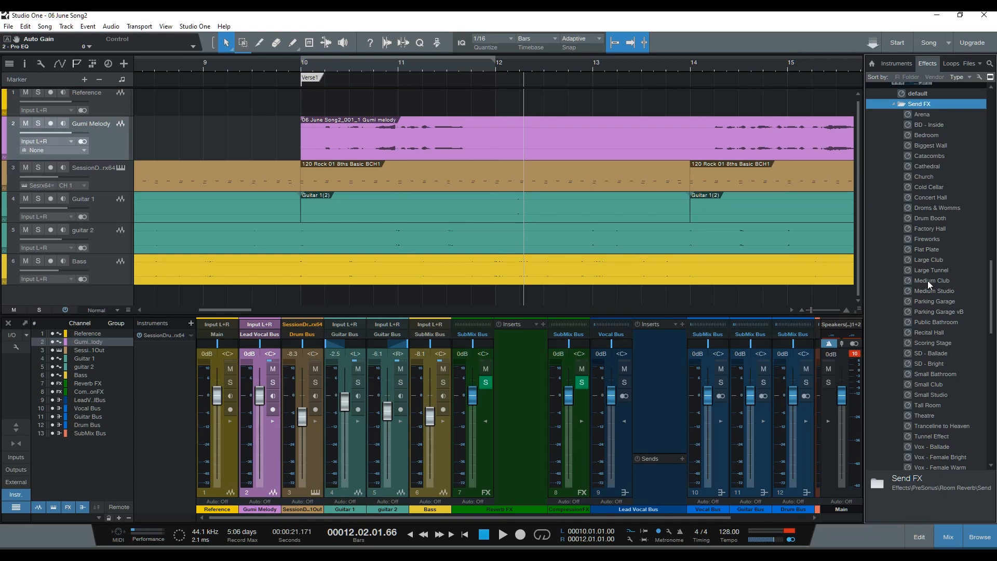
{"action": "left_click_drag", "start_coordinate": [926, 249], "coordinate": [519, 387]}
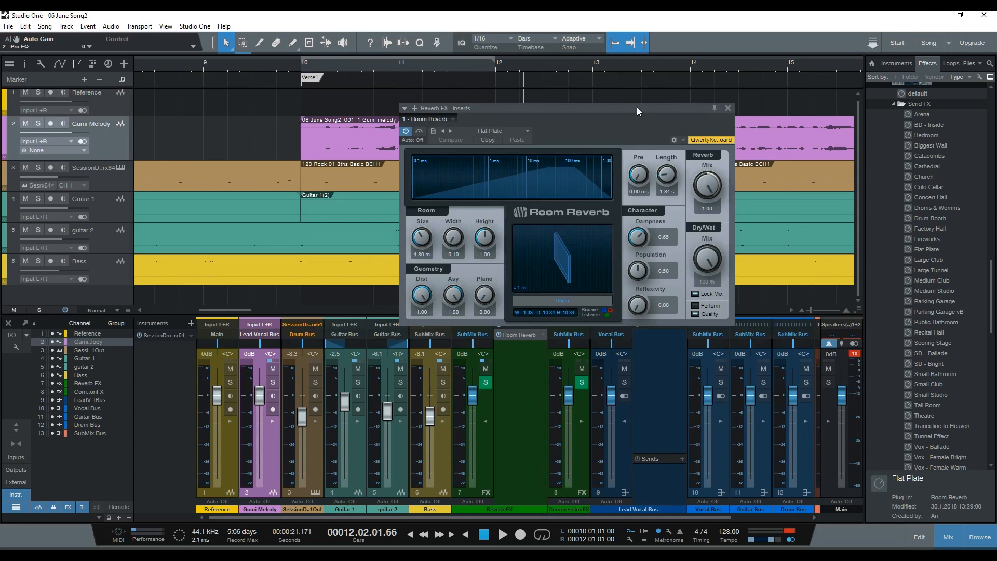
{"action": "left_click_drag", "start_coordinate": [637, 107], "coordinate": [620, 68]}
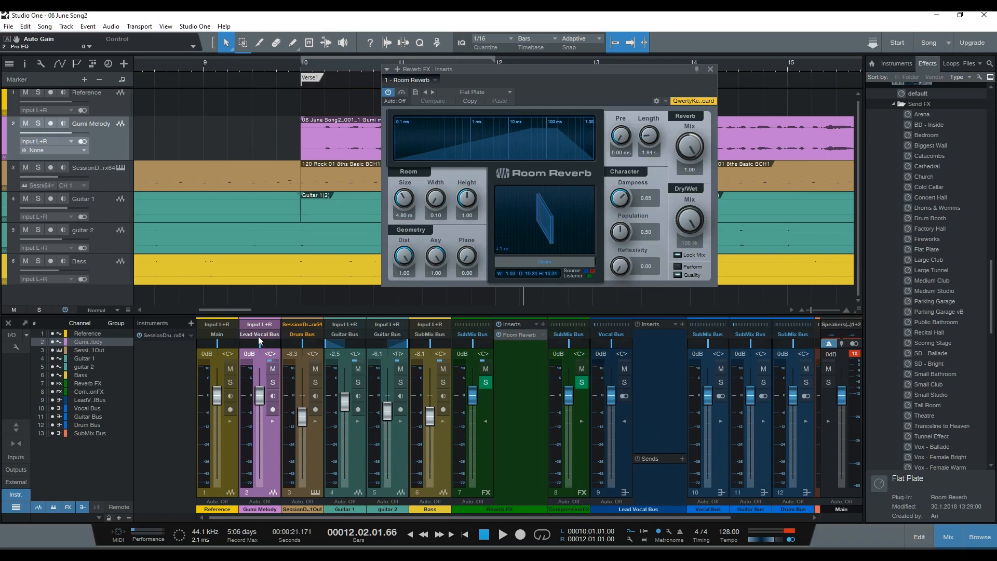
Check the Gumi Melody channel's effect racks, add a send from the Lead Vocal Bus to Reverb FX, and start playback
{"action": "left_click", "coordinate": [273, 422]}
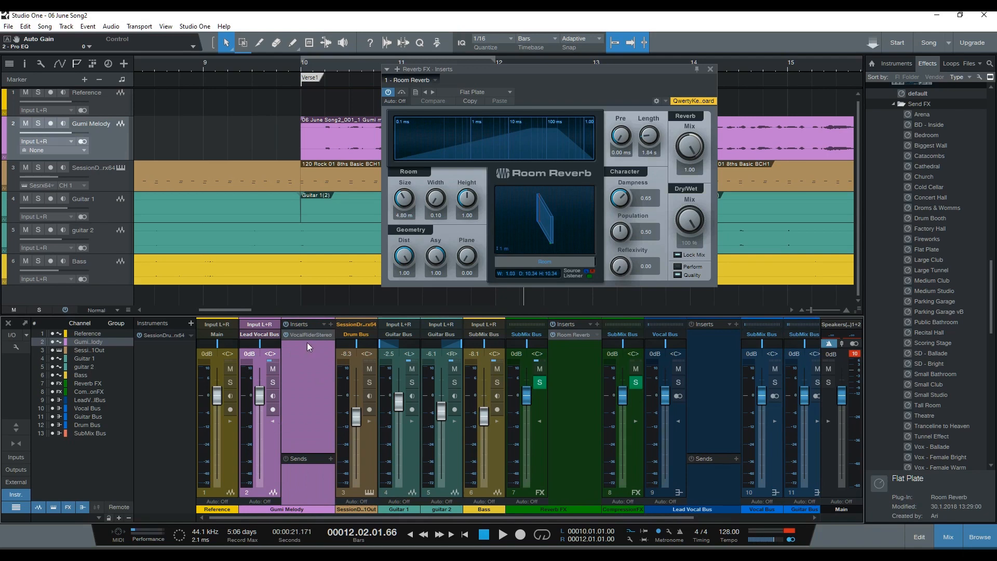
{"action": "left_click", "coordinate": [274, 422]}
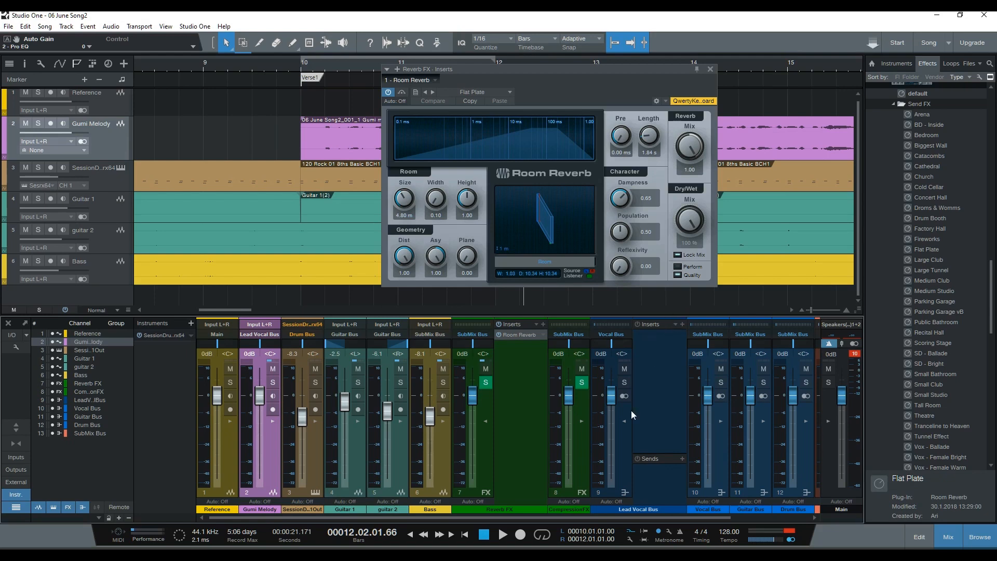
{"action": "left_click", "coordinate": [682, 458]}
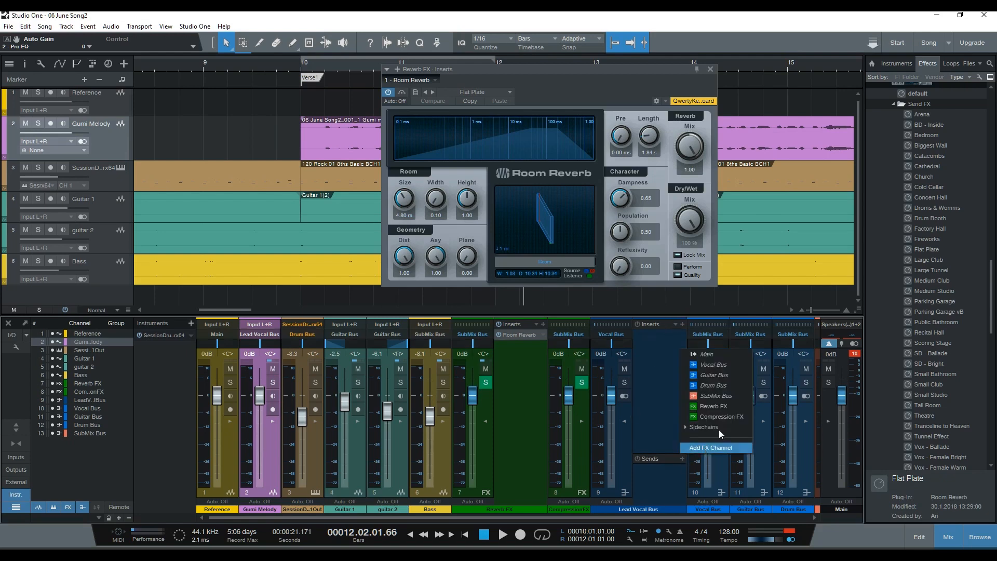
{"action": "left_click", "coordinate": [722, 409]}
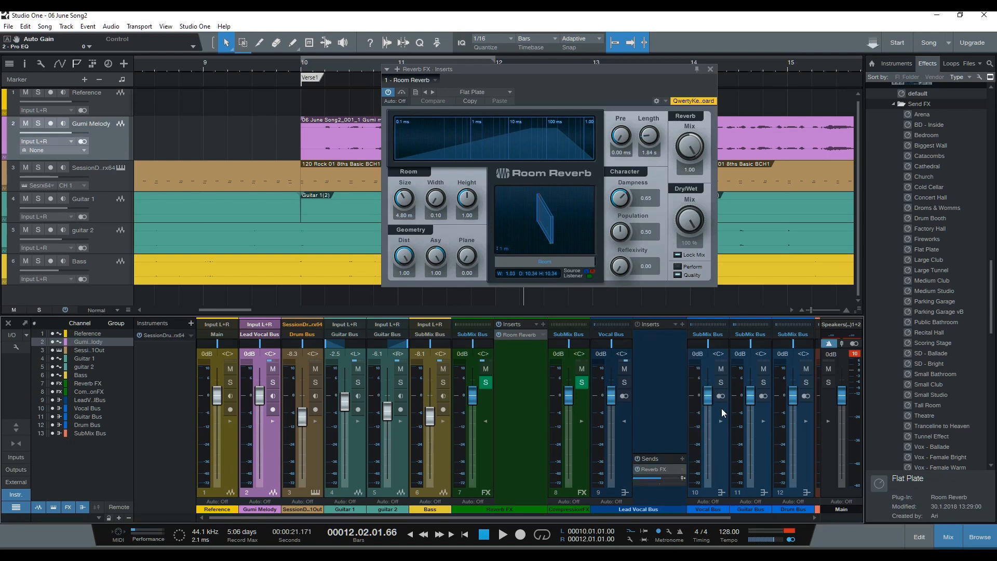
{"action": "key", "text": "space"}
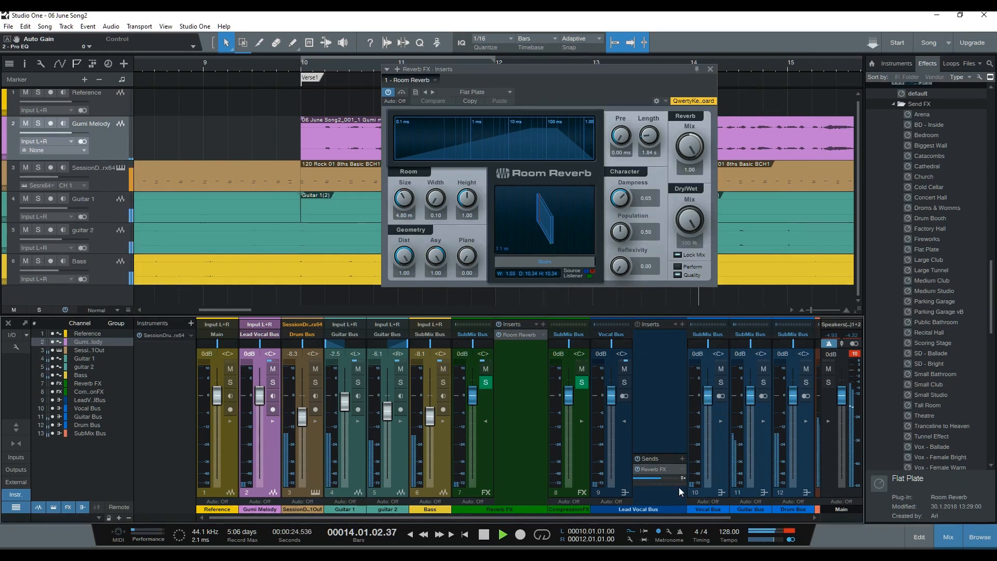
Lower the Lead Vocal Bus send level to Reverb FX to -14.6, close the Room Reverb window, and stop playback
{"action": "left_click_drag", "start_coordinate": [660, 480], "coordinate": [653, 480]}
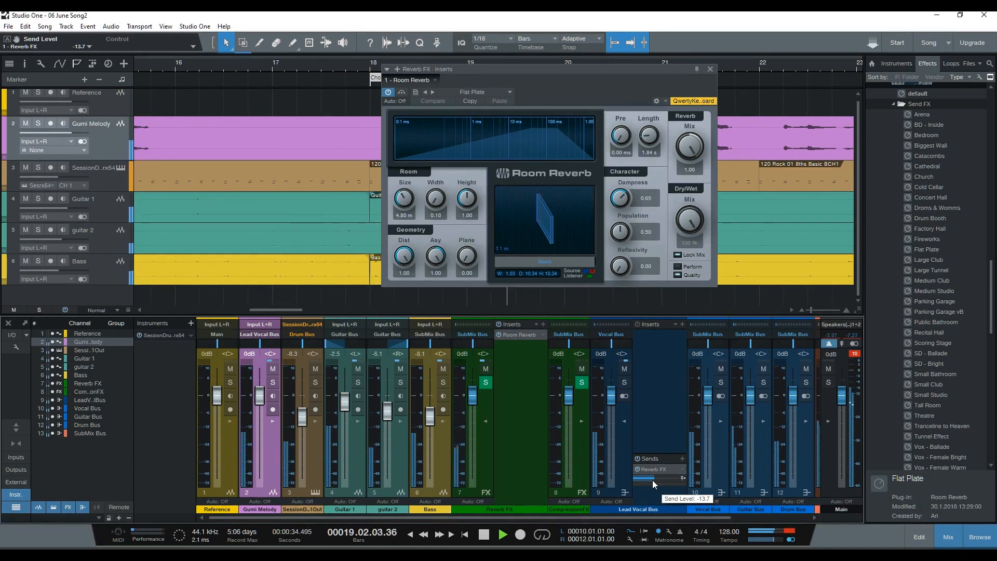
{"action": "left_click_drag", "start_coordinate": [653, 481], "coordinate": [652, 480]}
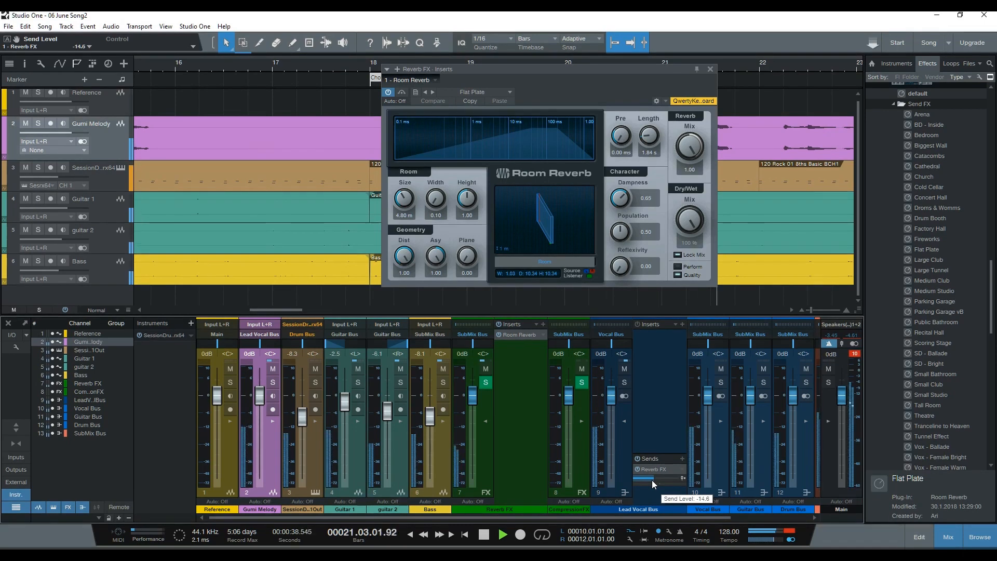
{"action": "left_click_drag", "start_coordinate": [653, 480], "coordinate": [653, 481]}
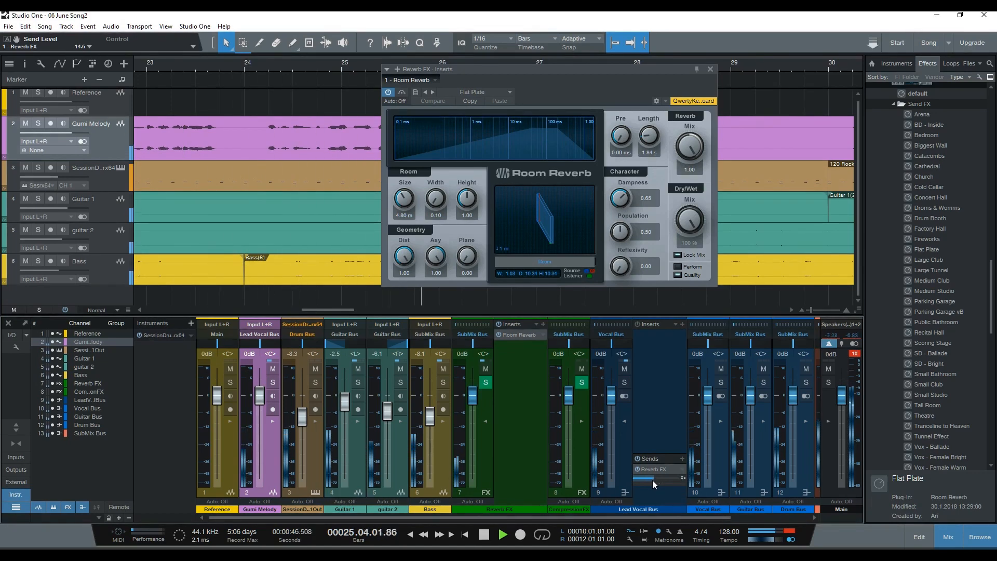
{"action": "left_click", "coordinate": [710, 69]}
{"action": "key", "text": "space"}
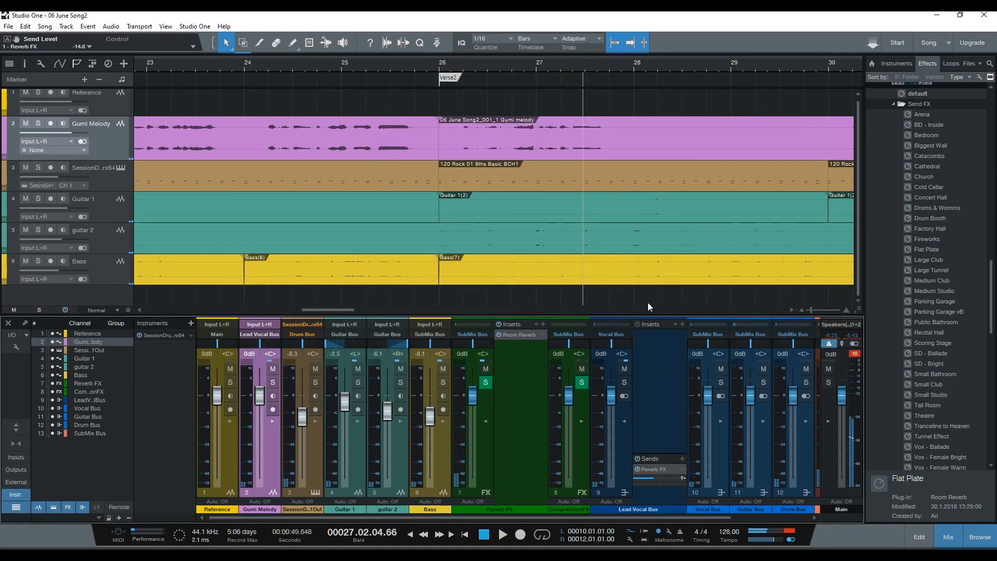
Insert Analog Delay with the Medium Delay preset on the Lead Vocal Bus, and briefly listen to it with its window closed
{"action": "scroll", "coordinate": [976, 261], "scroll_direction": "up", "scroll_amount": 10}
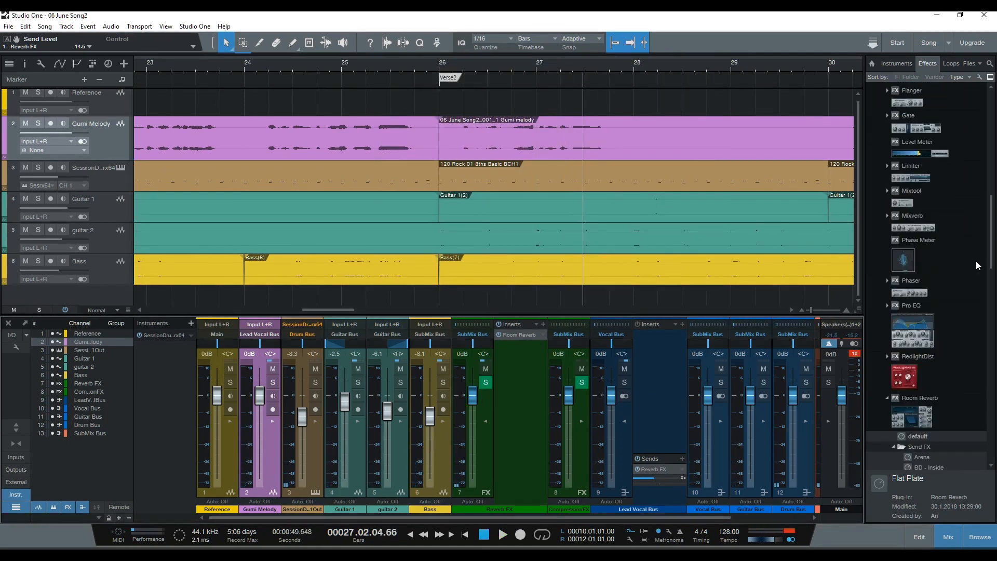
{"action": "scroll", "coordinate": [975, 263], "scroll_direction": "up", "scroll_amount": 15}
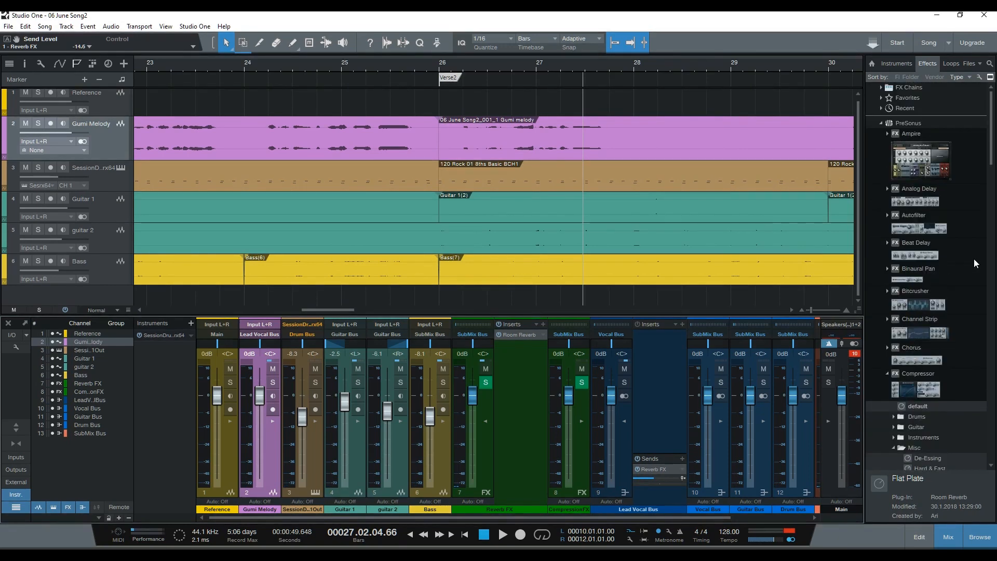
{"action": "left_click", "coordinate": [887, 189]}
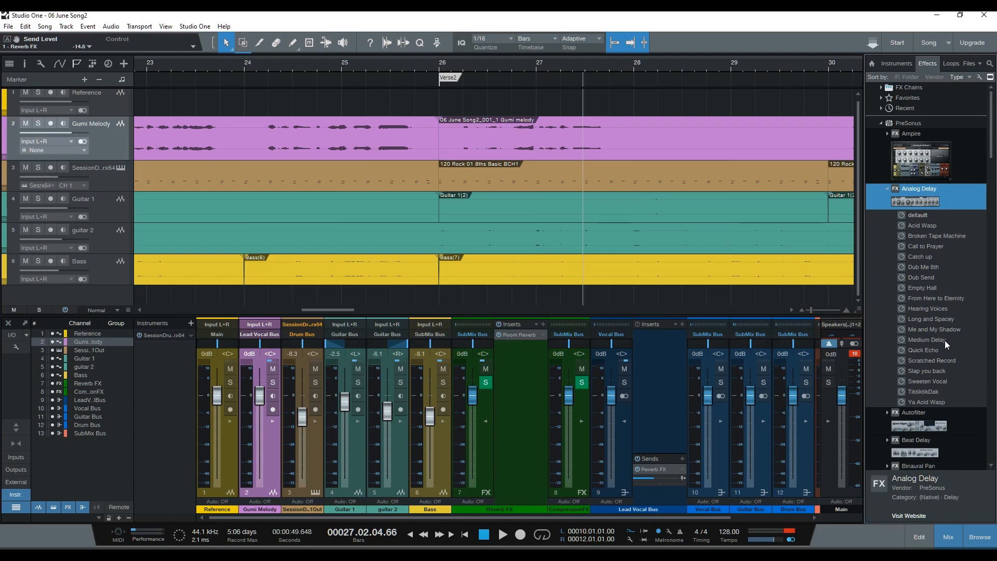
{"action": "left_click_drag", "start_coordinate": [945, 341], "coordinate": [680, 359]}
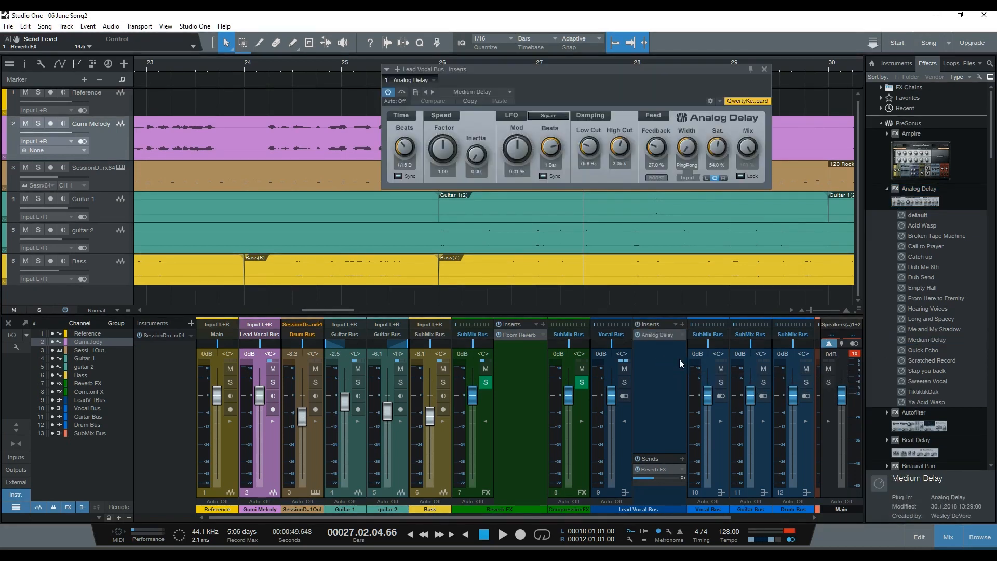
{"action": "key", "text": "space"}
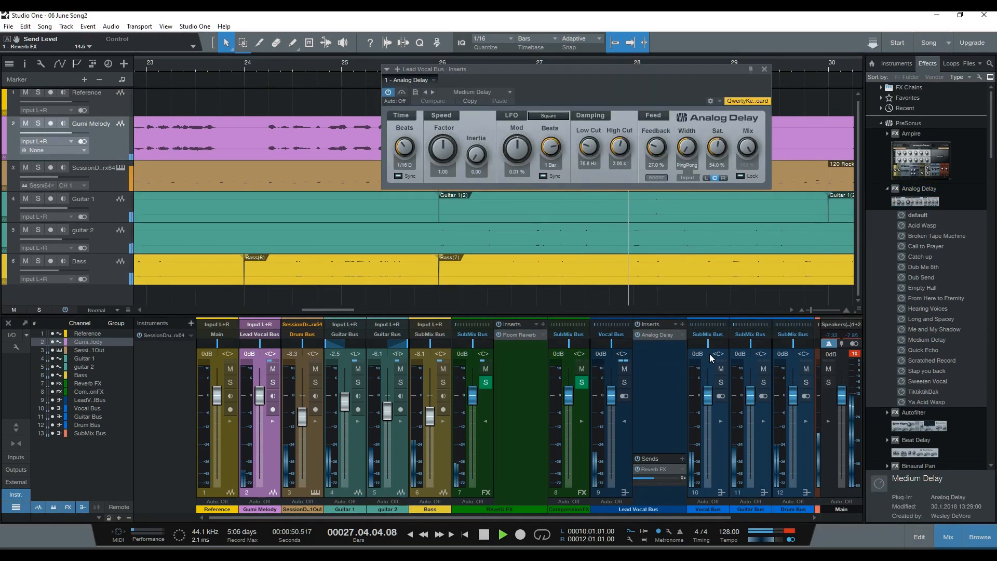
{"action": "left_click", "coordinate": [765, 69]}
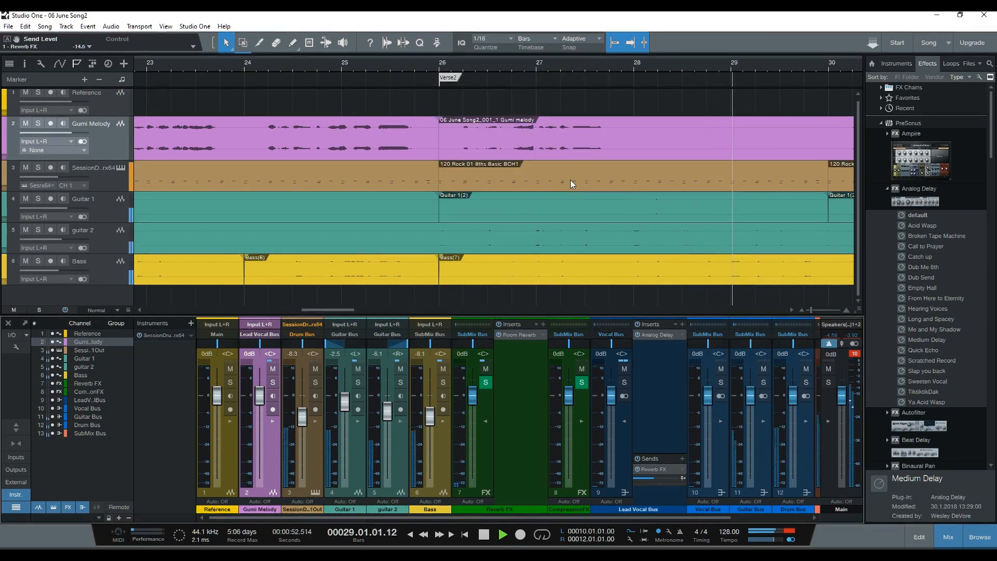
{"action": "key", "text": "space"}
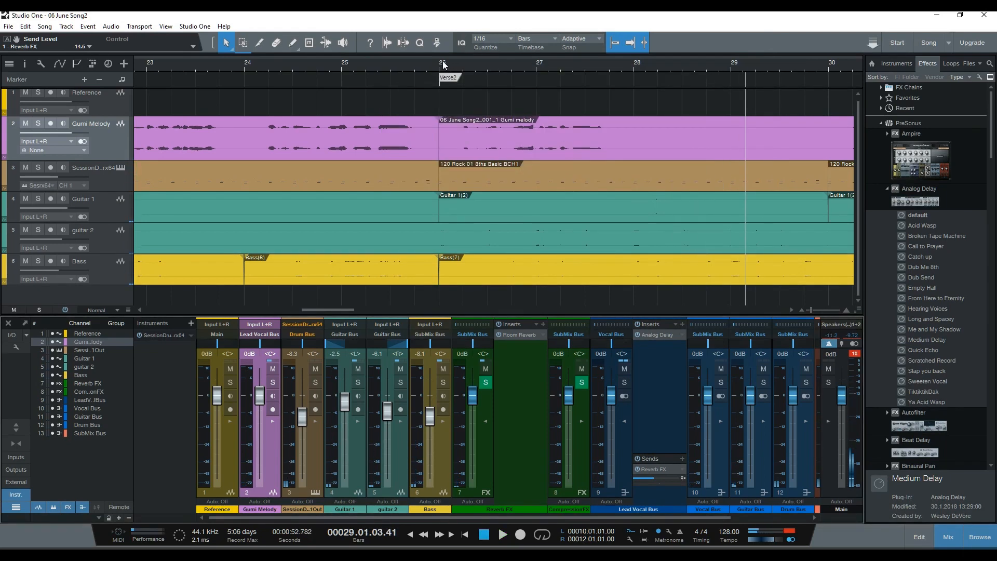
Loop the opening vocal phrase of Verse2 from 26.01.01 to 27.03.03, and start playback at the Verse2 marker
{"action": "left_click_drag", "start_coordinate": [443, 59], "coordinate": [602, 67]}
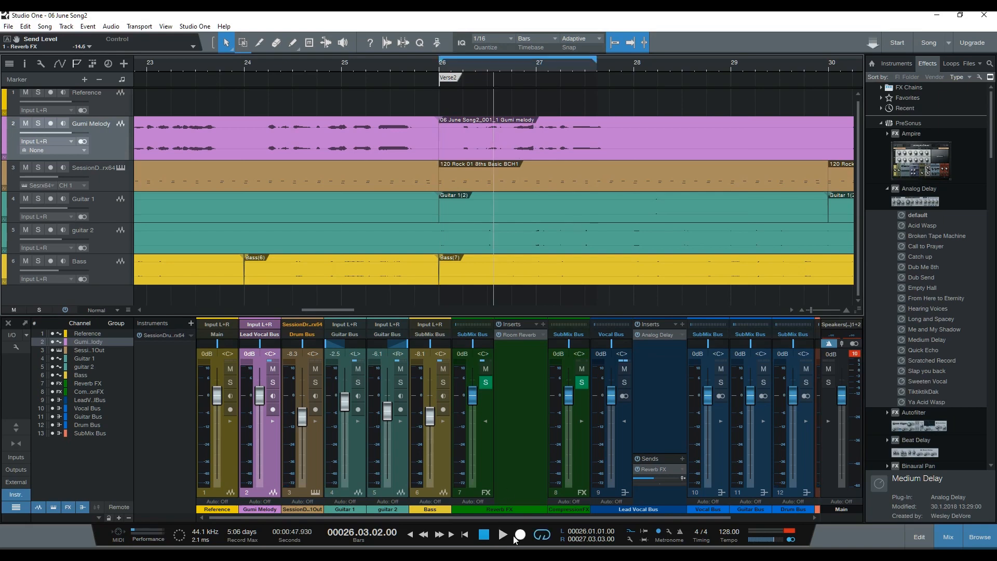
{"action": "left_click", "coordinate": [488, 535]}
{"action": "left_click", "coordinate": [503, 536]}
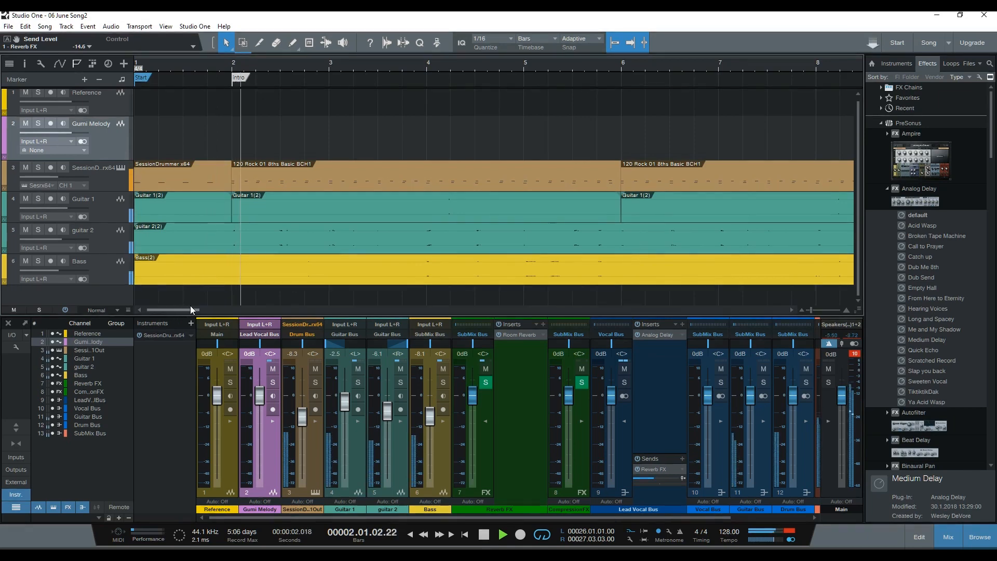
{"action": "left_click", "coordinate": [486, 535]}
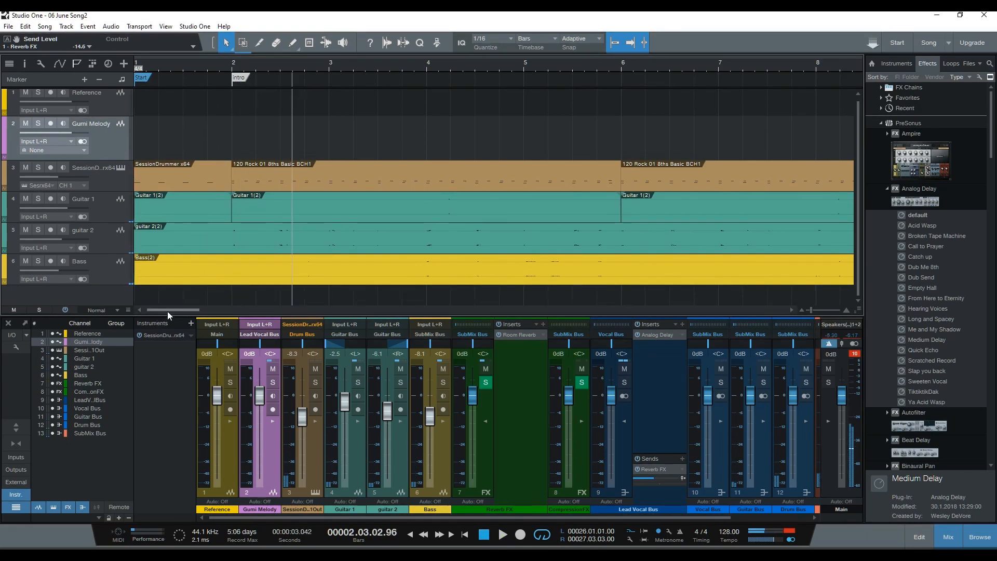
{"action": "left_click_drag", "start_coordinate": [167, 311], "coordinate": [336, 319]}
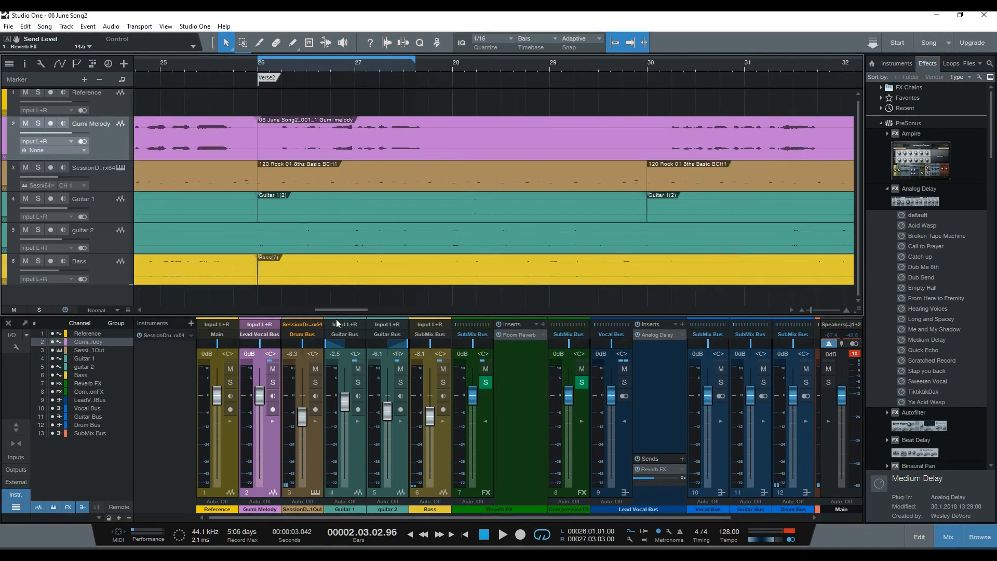
{"action": "left_click", "coordinate": [288, 82]}
{"action": "left_click", "coordinate": [505, 533]}
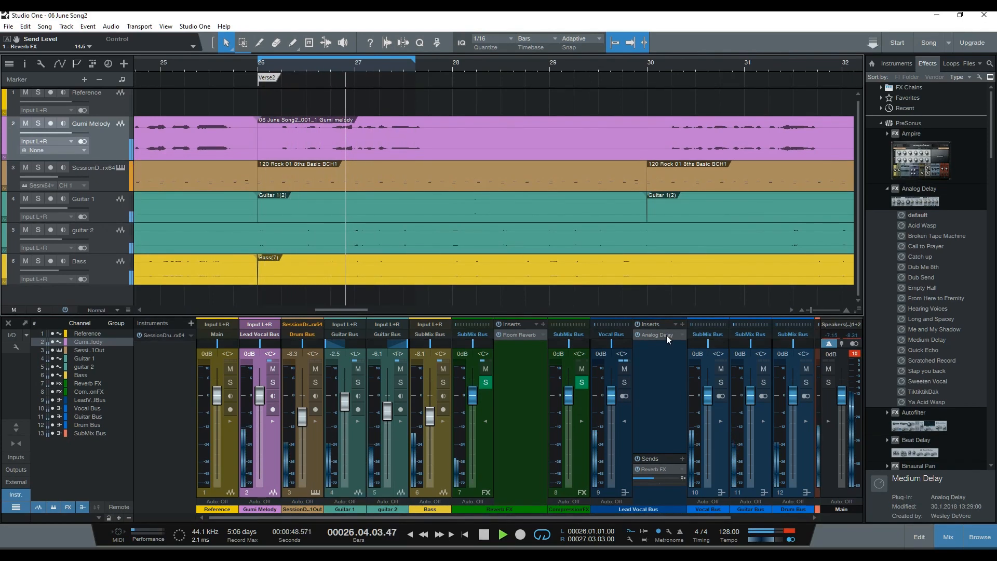
Solo the Lead Vocal Bus to listen to the delayed vocal in the loop, and return to the full mix
{"action": "left_click", "coordinate": [624, 382]}
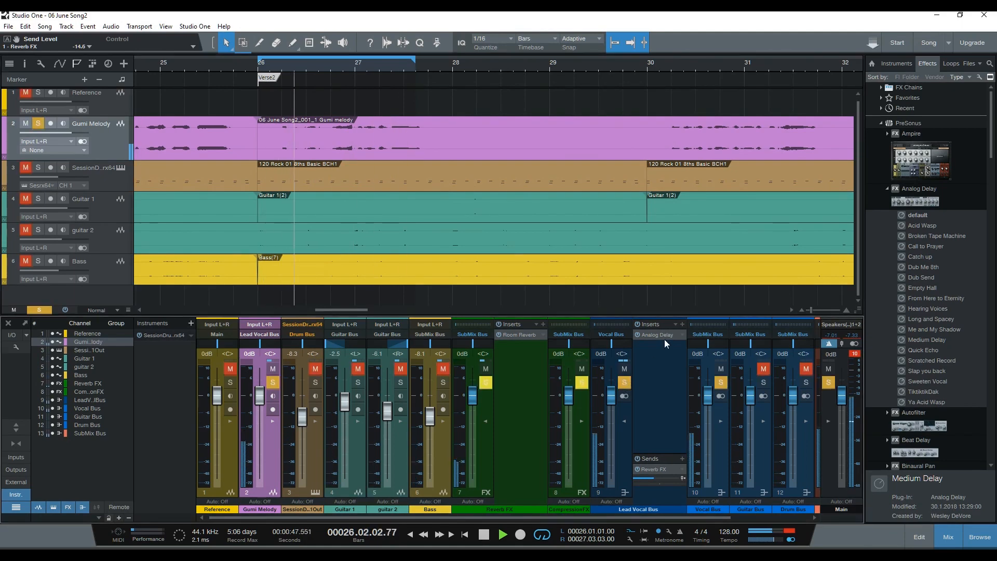
{"action": "left_click", "coordinate": [625, 383]}
{"action": "left_click", "coordinate": [624, 382]}
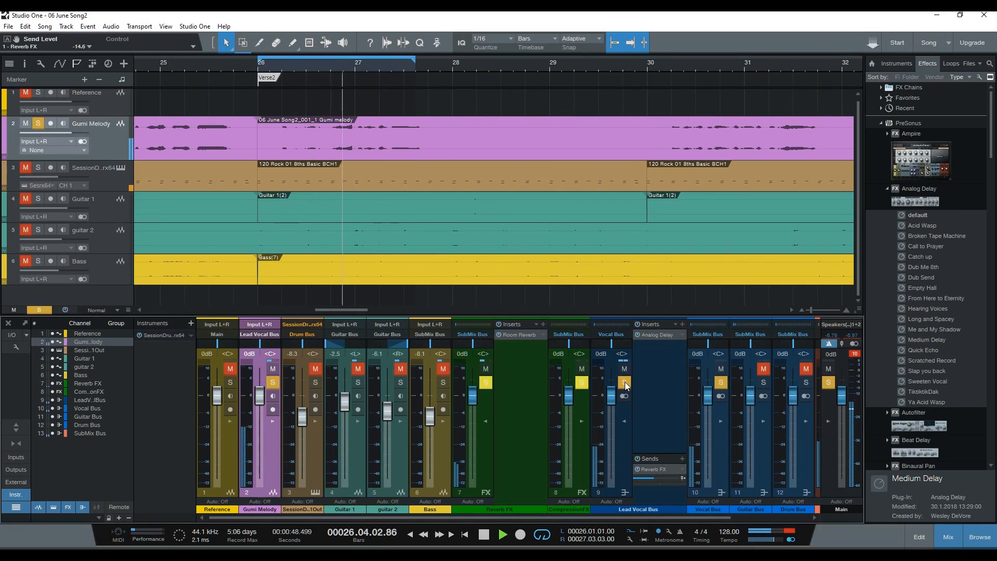
{"action": "key", "text": "space"}
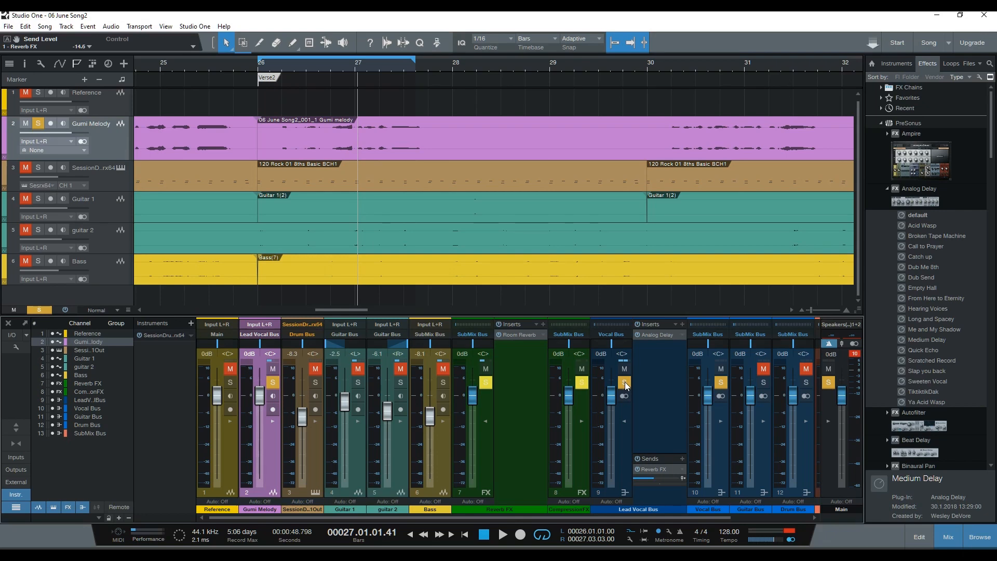
{"action": "key", "text": "space"}
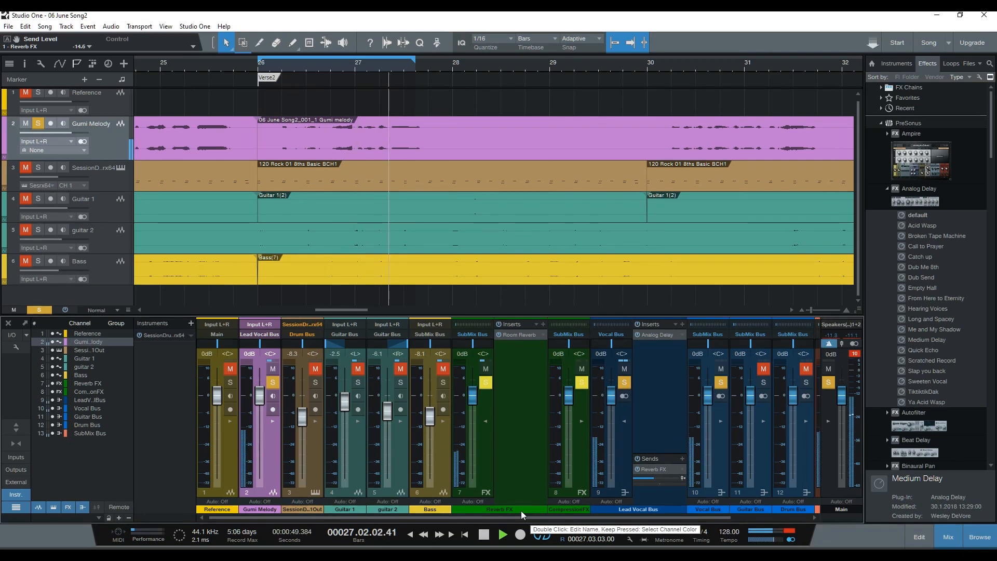
{"action": "left_click", "coordinate": [625, 383]}
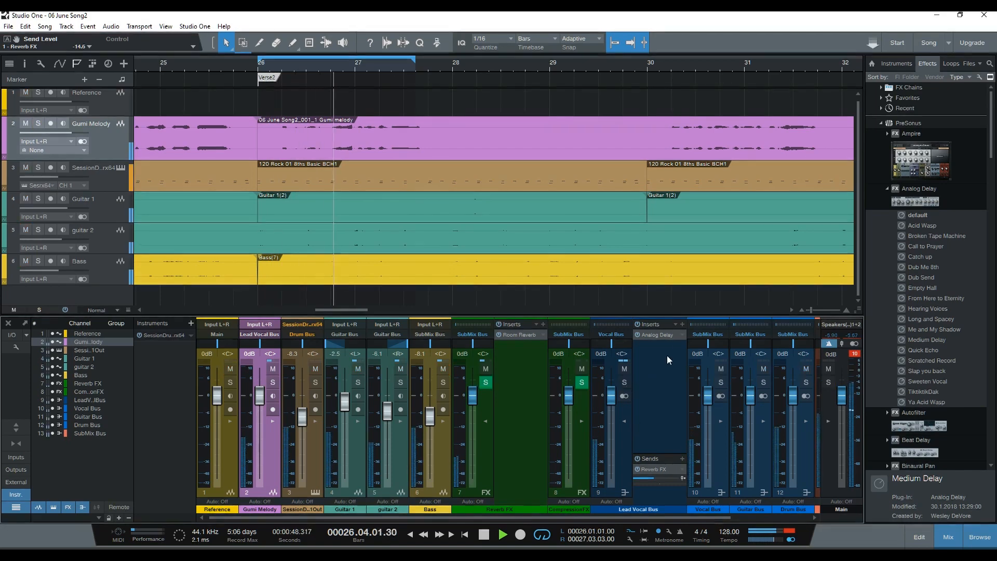
Unlock the mix of the Lead Vocal Bus Analog Delay, set it to 15%, and listen with the window closed
{"action": "left_click", "coordinate": [666, 335]}
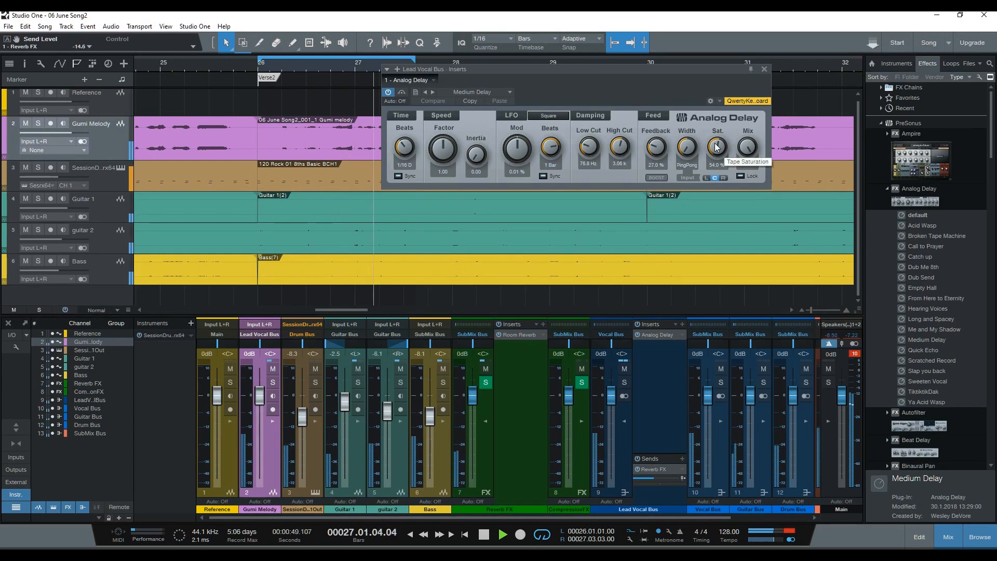
{"action": "left_click", "coordinate": [741, 177]}
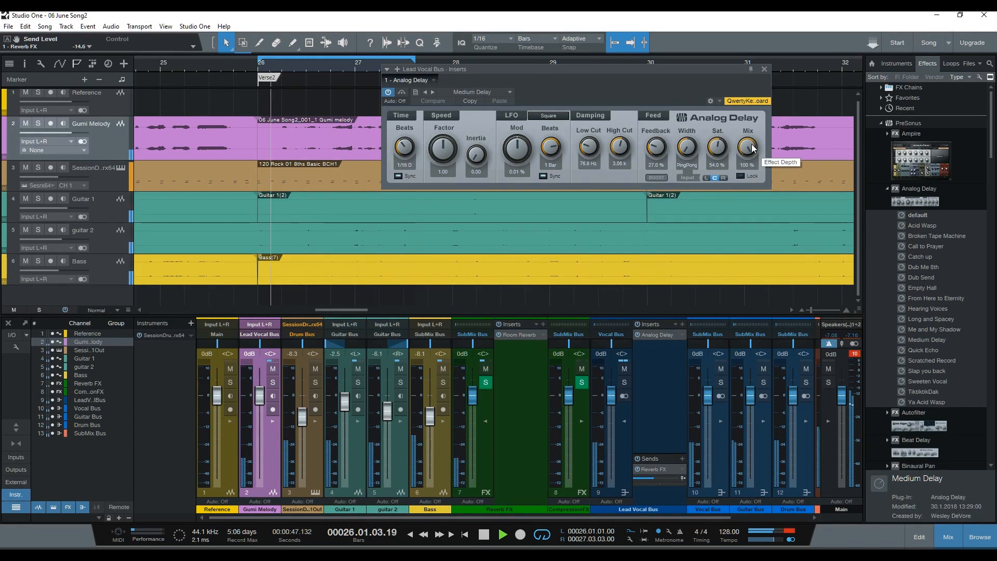
{"action": "left_click_drag", "start_coordinate": [753, 149], "coordinate": [750, 184]}
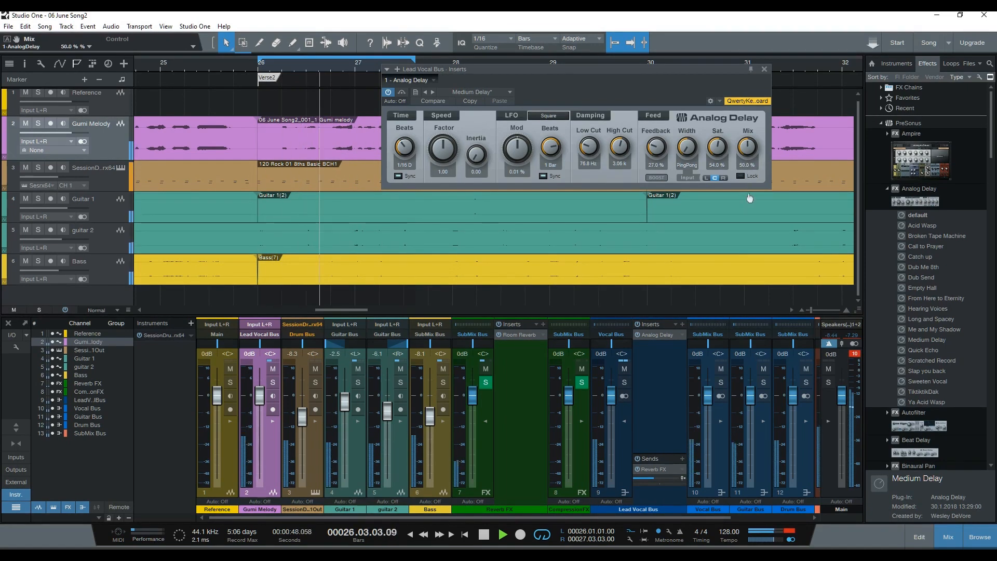
{"action": "left_click_drag", "start_coordinate": [754, 143], "coordinate": [754, 179]}
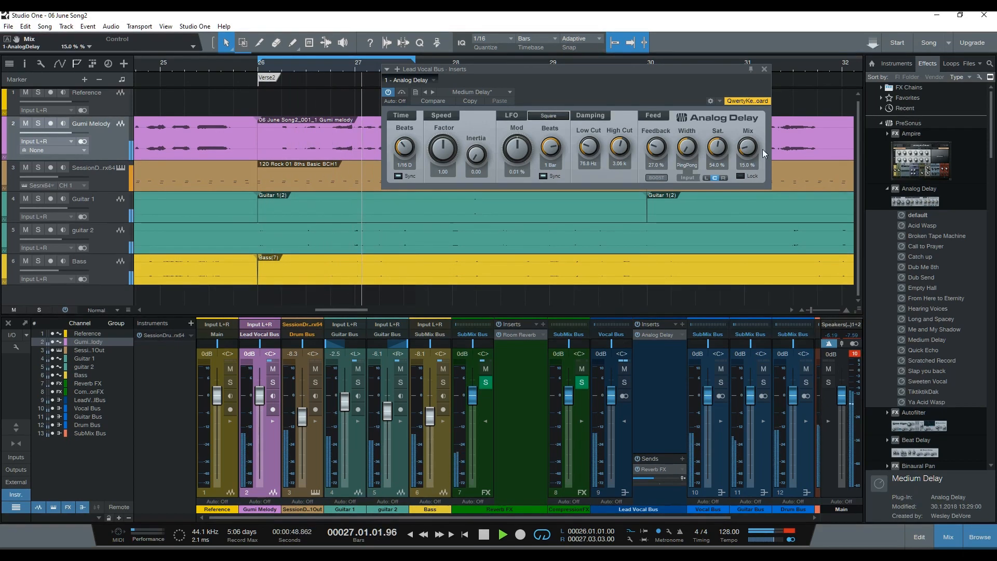
{"action": "left_click", "coordinate": [765, 69]}
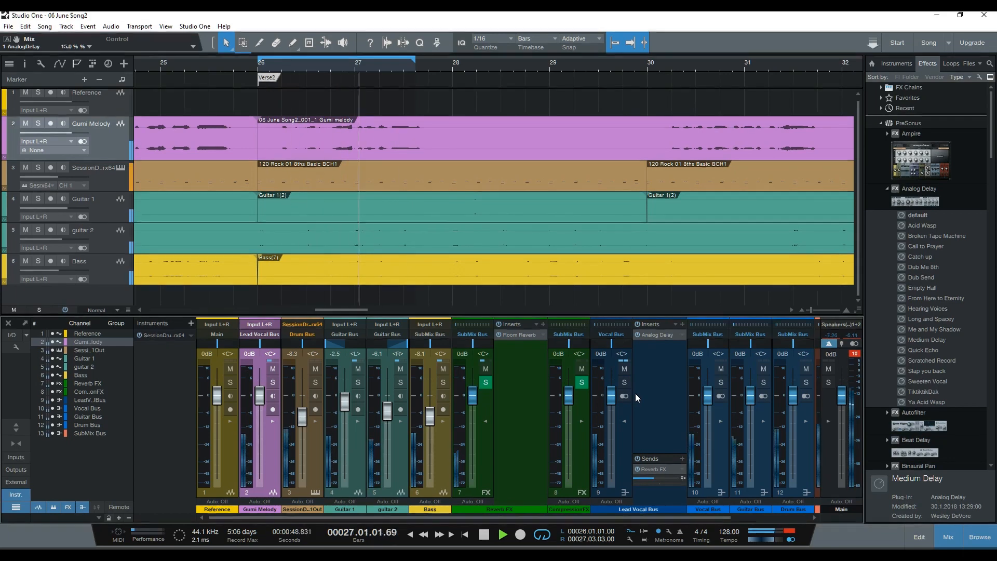
{"action": "key", "text": "space"}
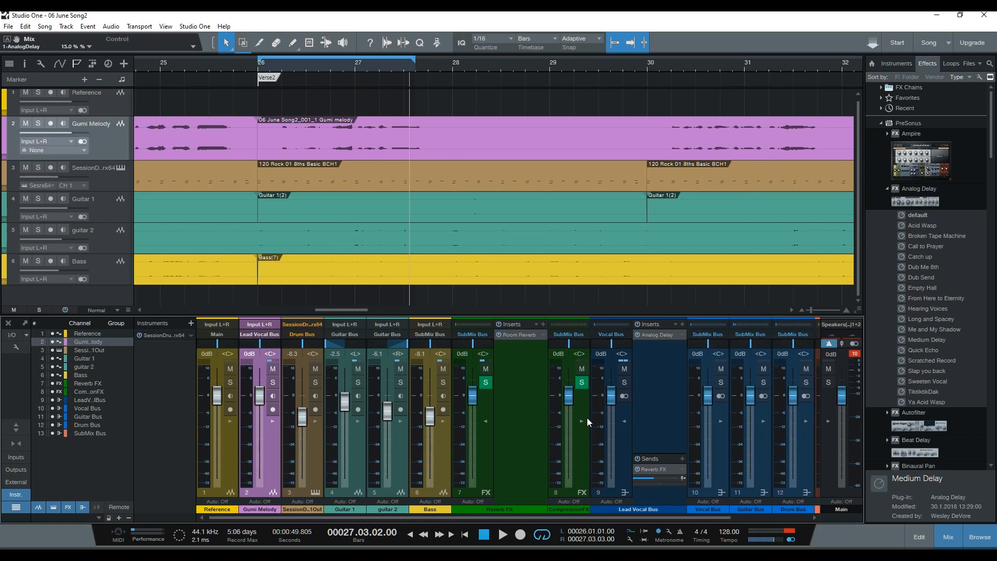
Reduce the Analog Delay mix on the Lead Vocal Bus to 12.5% during playback, close its window, and stop playback
{"action": "key", "text": "space"}
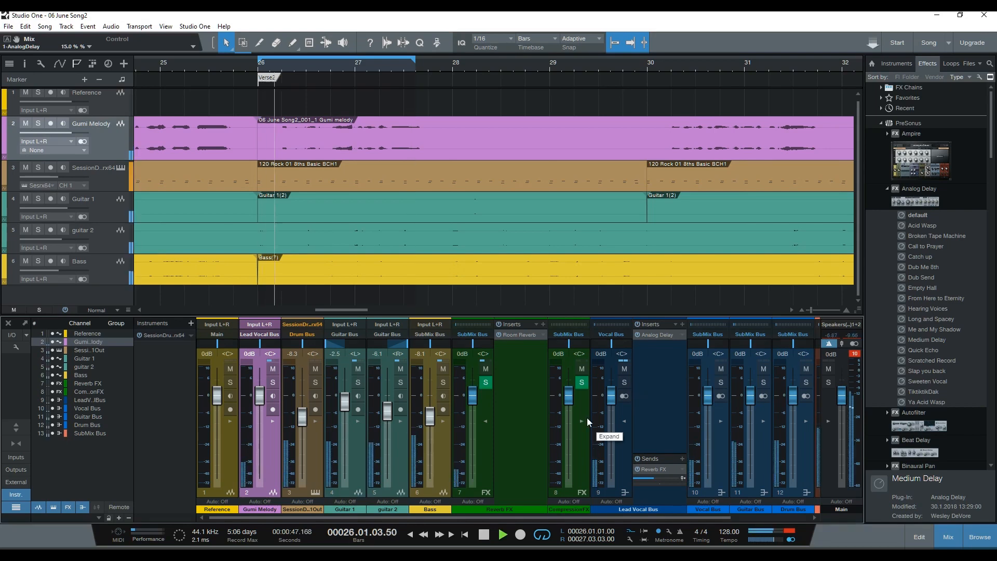
{"action": "left_click", "coordinate": [656, 338]}
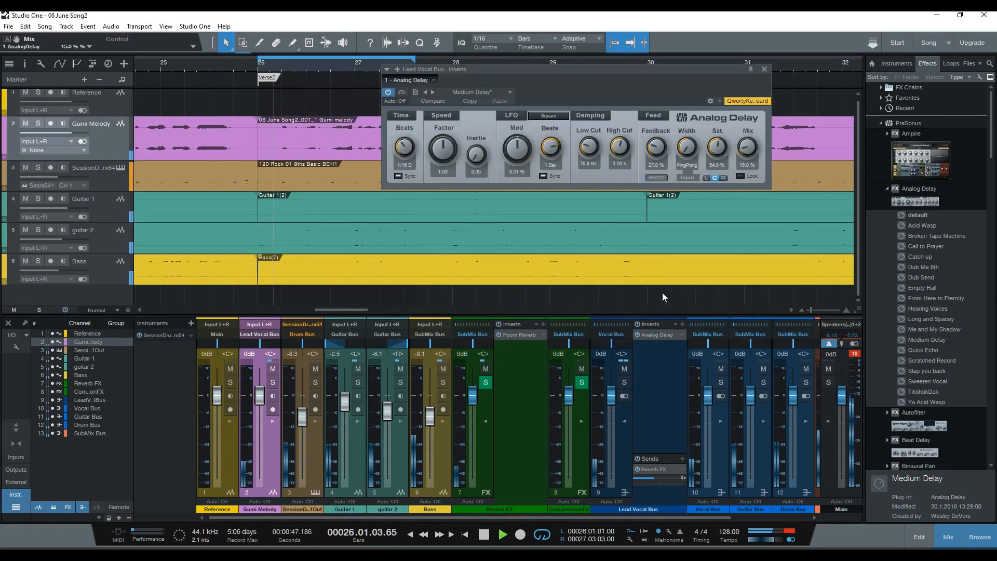
{"action": "left_click_drag", "start_coordinate": [747, 147], "coordinate": [745, 151]}
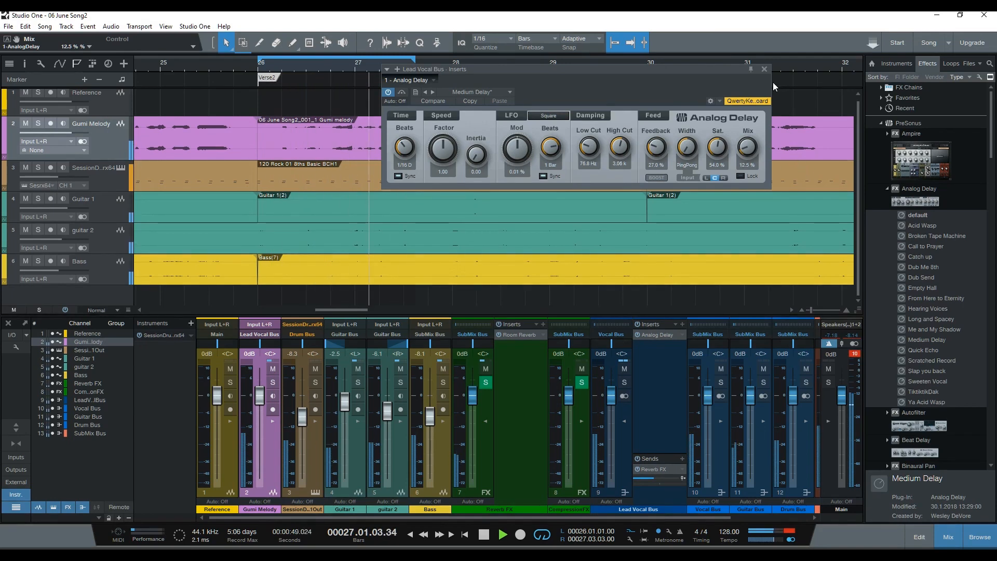
{"action": "left_click", "coordinate": [764, 70]}
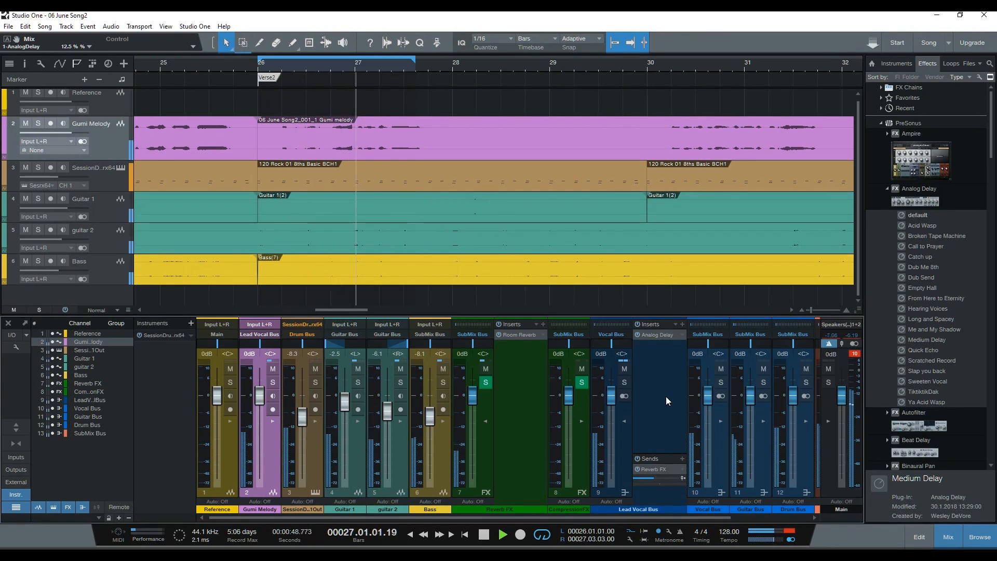
{"action": "key", "text": "space"}
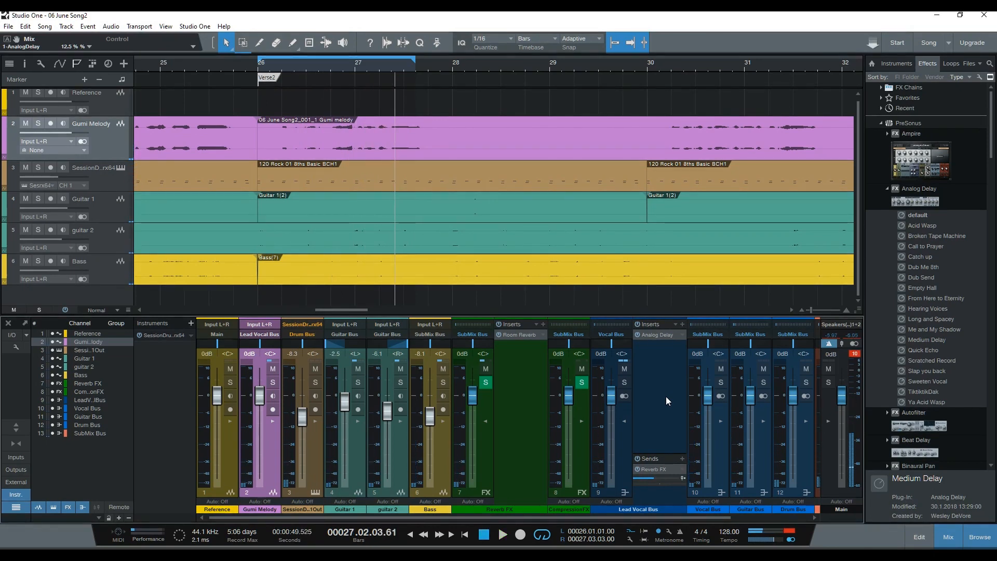
Replay the Verse2 loop, collapse the Reverb FX channel in the mixer, and stop playback
{"action": "key", "text": "space"}
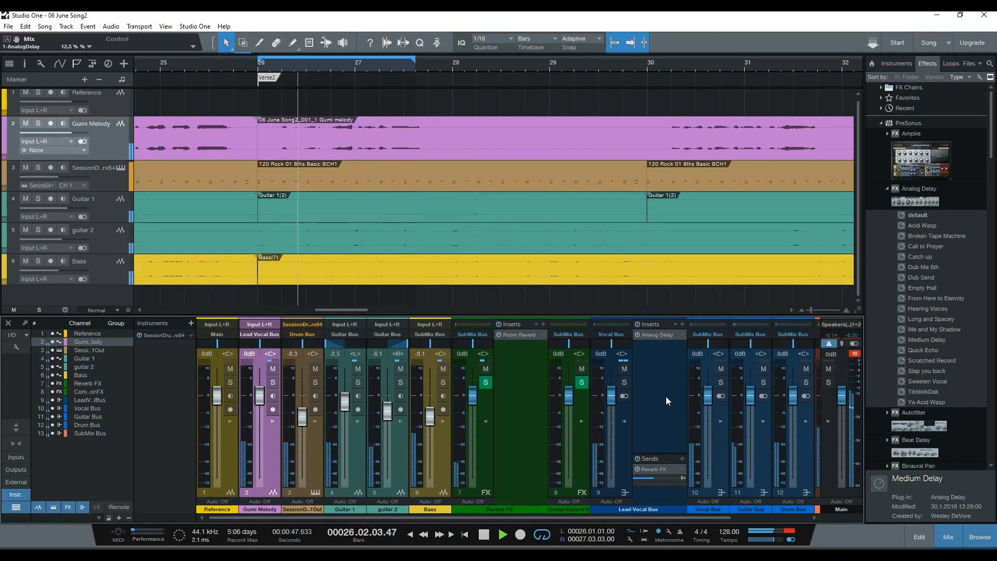
{"action": "left_click", "coordinate": [485, 422]}
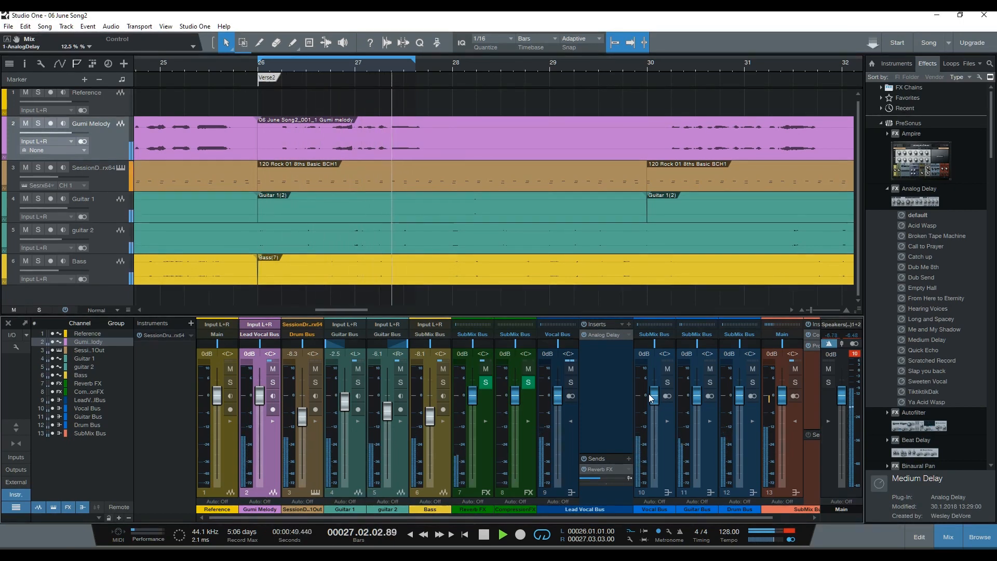
{"action": "key", "text": "space"}
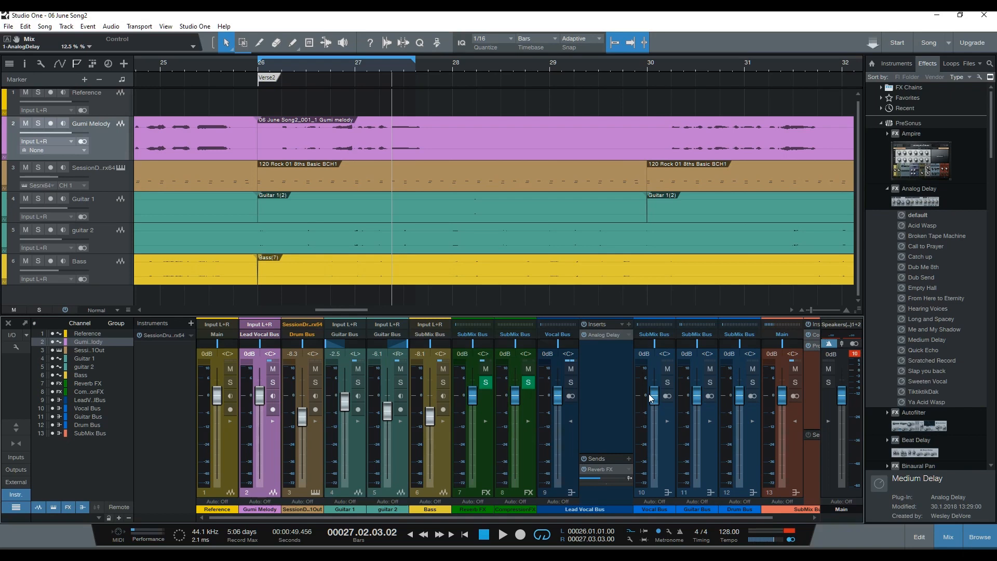
Replay the Verse2 loop in short passes to check the mix, and collapse the Lead Vocal Bus channel in the mixer
{"action": "key", "text": "space"}
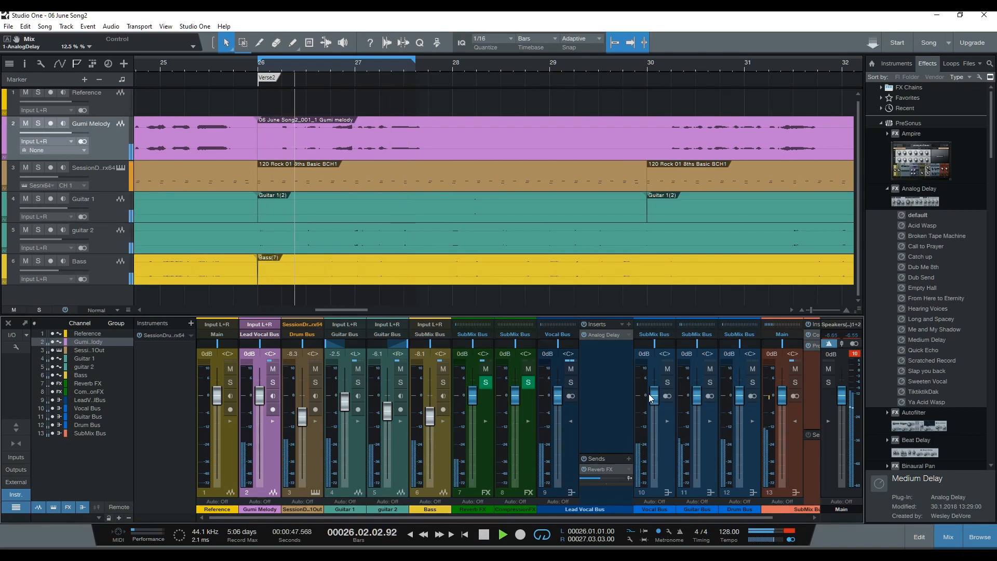
{"action": "key", "text": "space"}
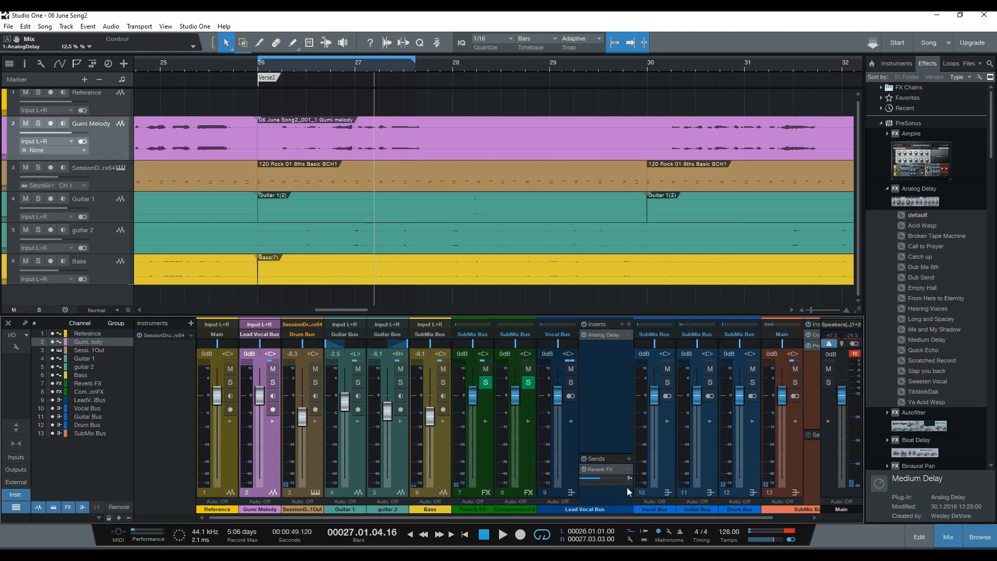
{"action": "scroll", "coordinate": [498, 523], "scroll_direction": "right", "scroll_amount": 1}
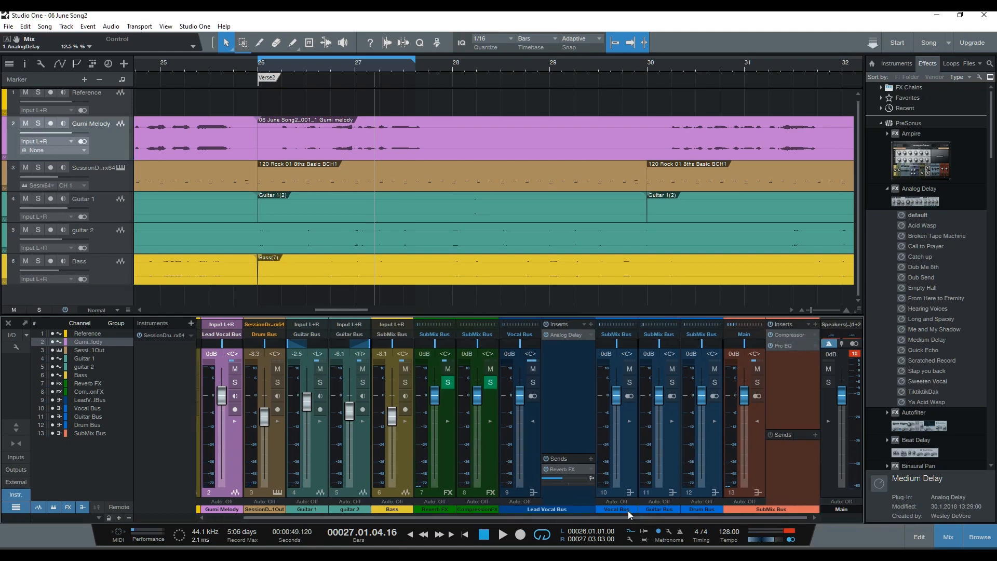
{"action": "left_click", "coordinate": [534, 422]}
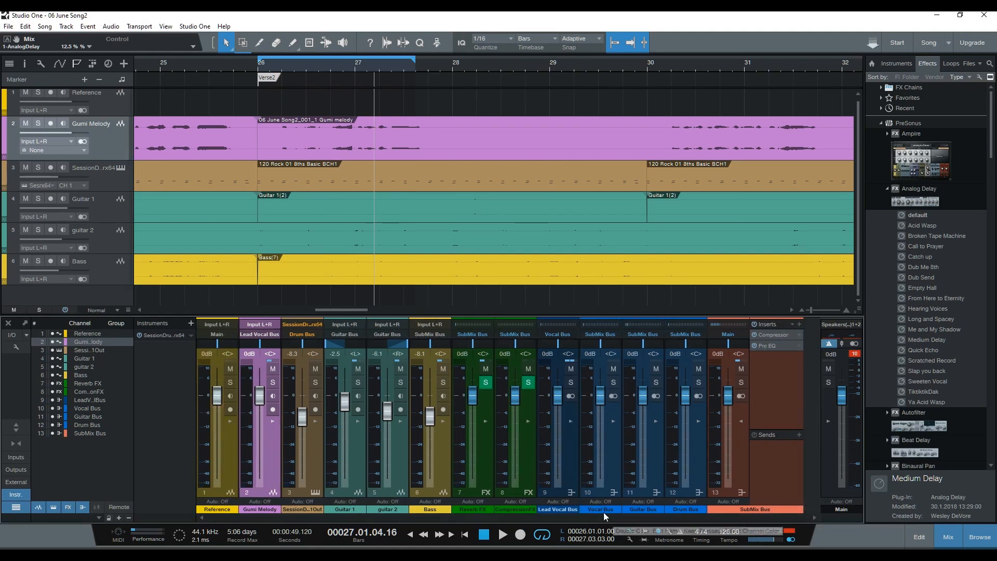
{"action": "key", "text": "space"}
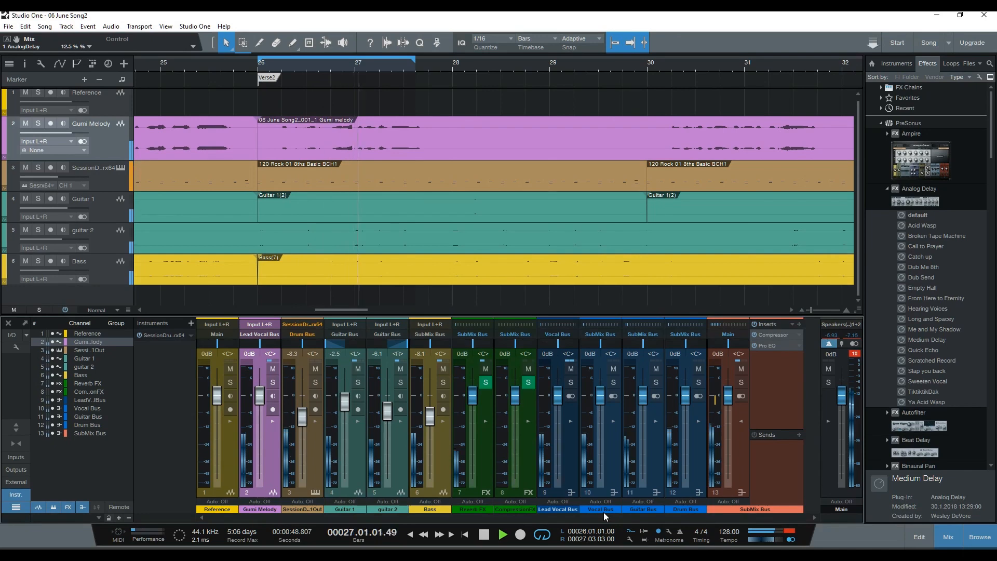
{"action": "key", "text": "space"}
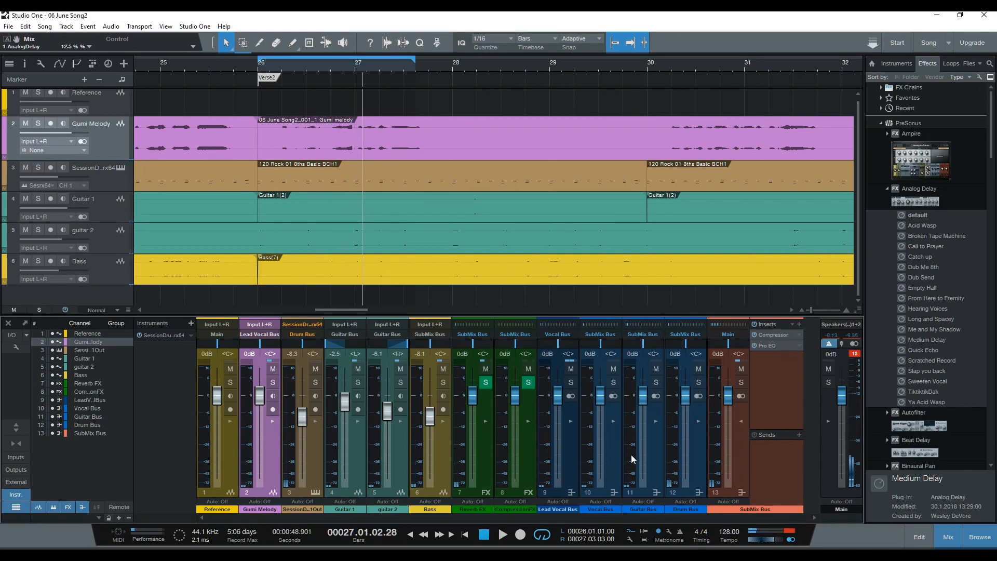
{"action": "key", "text": "space"}
{"action": "key", "text": "space"}
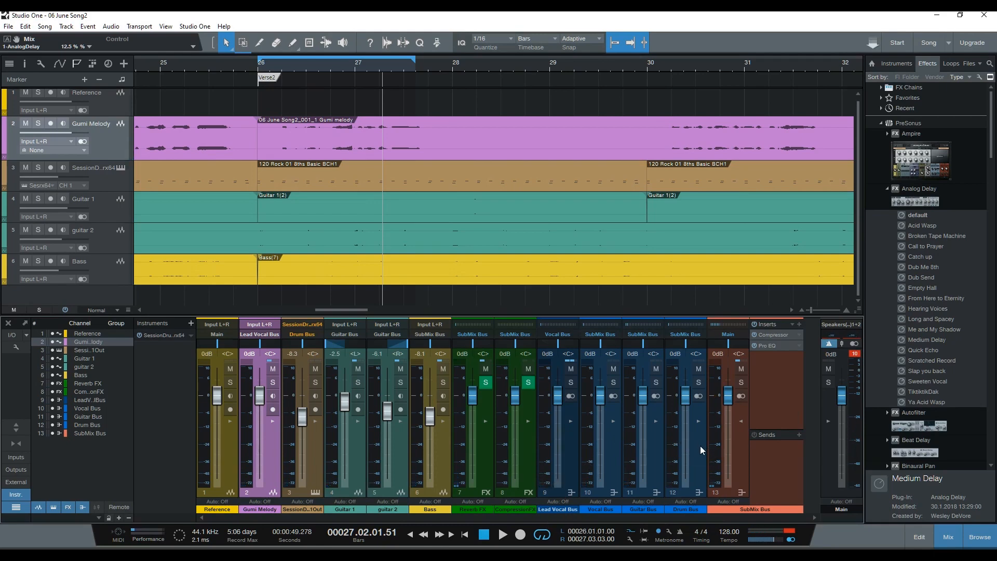
Expand the Compression FX channel and insert a Compressor with the Drum Set preset from the Drums folder, moving its window aside
{"action": "left_click", "coordinate": [527, 422]}
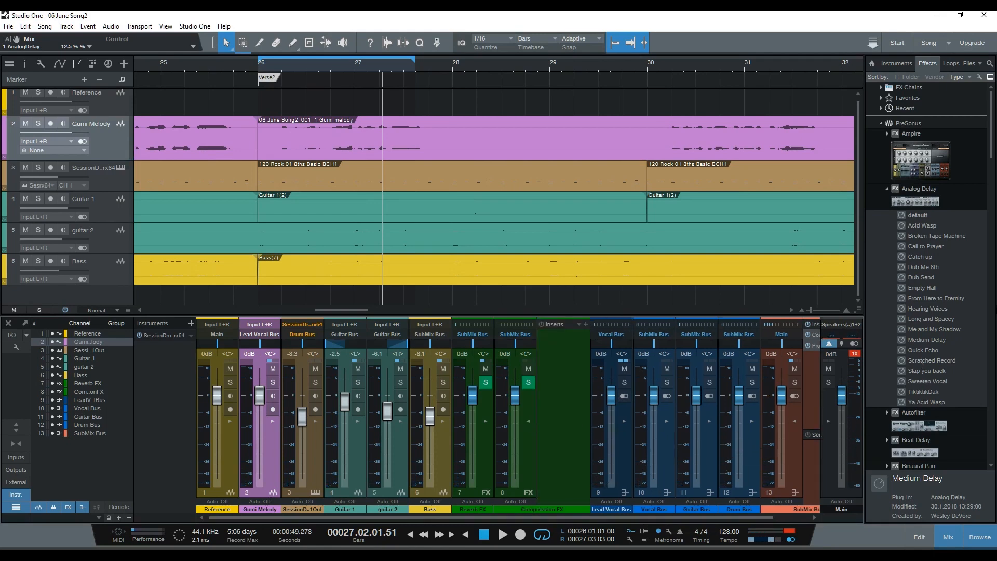
{"action": "left_click_drag", "start_coordinate": [992, 156], "coordinate": [993, 214]}
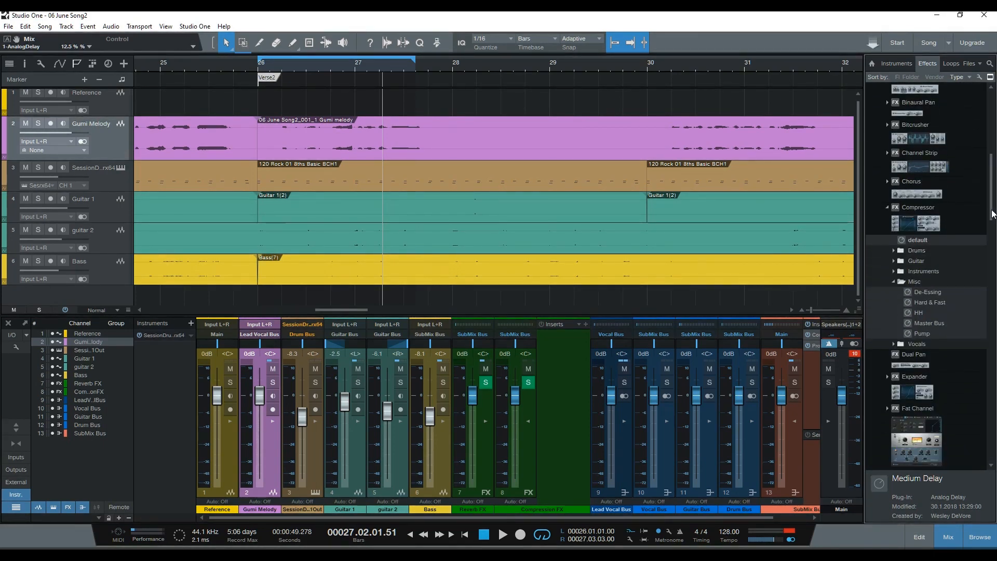
{"action": "left_click", "coordinate": [889, 208]}
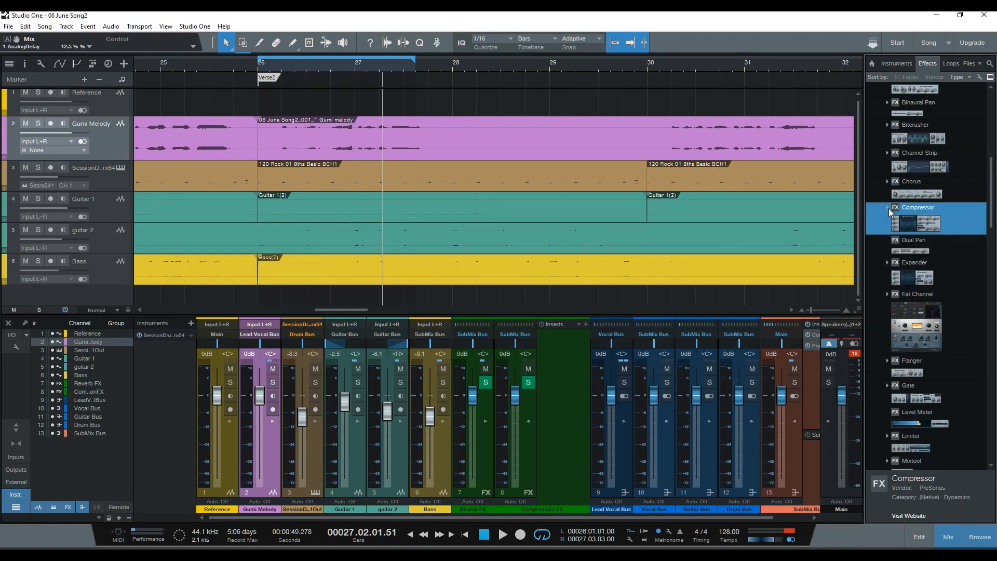
{"action": "left_click", "coordinate": [887, 208]}
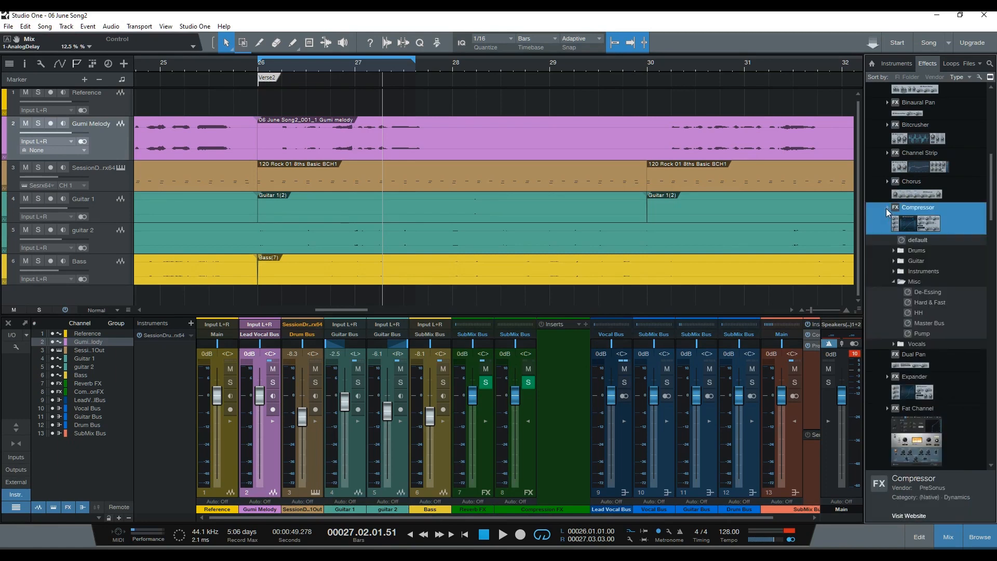
{"action": "left_click", "coordinate": [894, 250]}
{"action": "scroll", "coordinate": [986, 271], "scroll_direction": "down", "scroll_amount": 3}
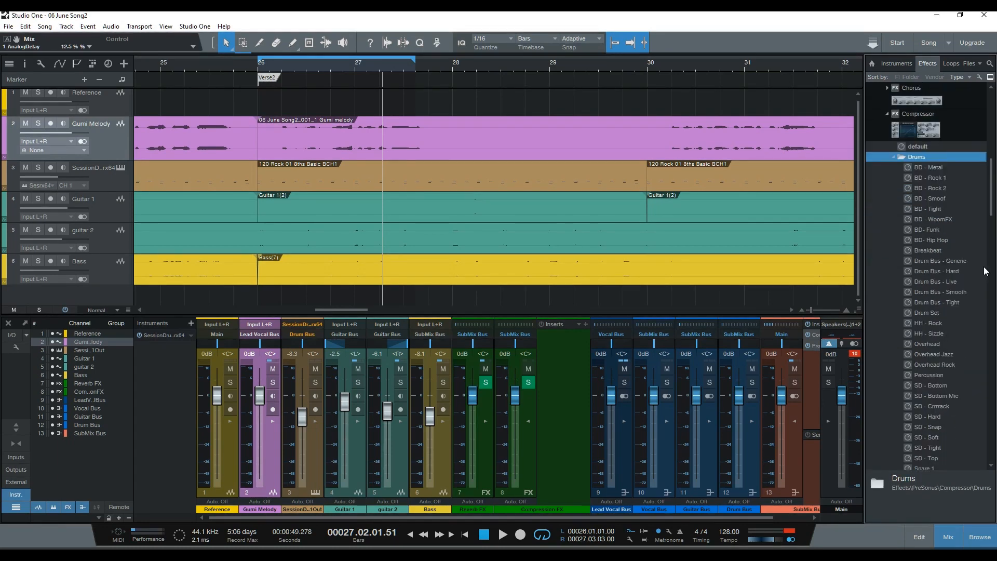
{"action": "scroll", "coordinate": [985, 271], "scroll_direction": "down", "scroll_amount": 1}
{"action": "scroll", "coordinate": [985, 271], "scroll_direction": "down", "scroll_amount": 1}
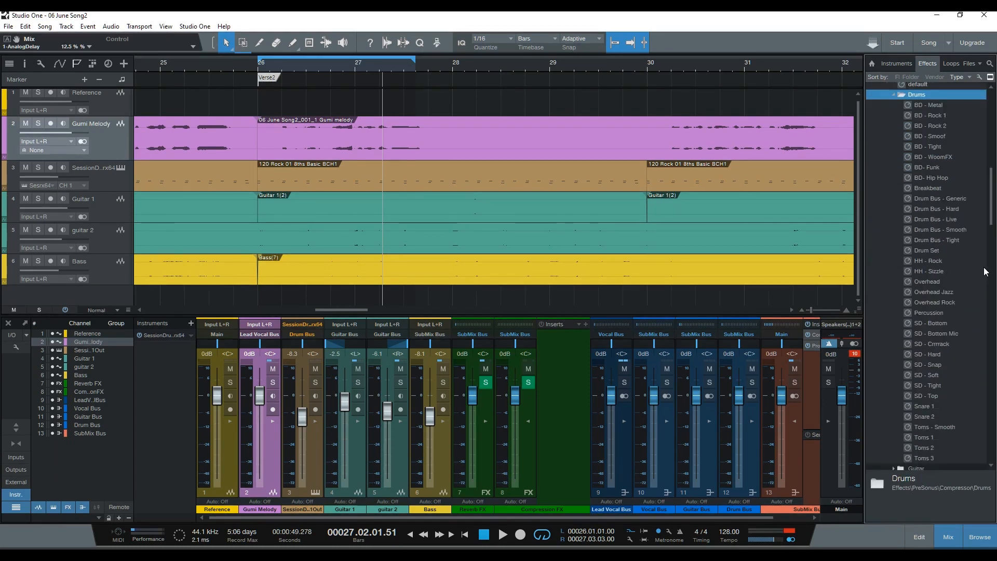
{"action": "left_click_drag", "start_coordinate": [931, 250], "coordinate": [561, 350]}
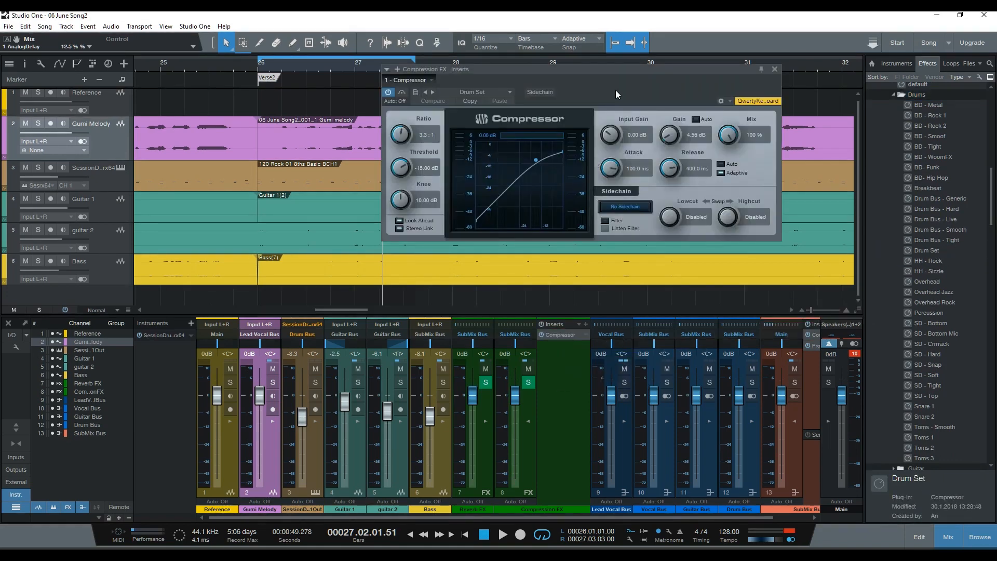
{"action": "left_click_drag", "start_coordinate": [595, 70], "coordinate": [416, 67]}
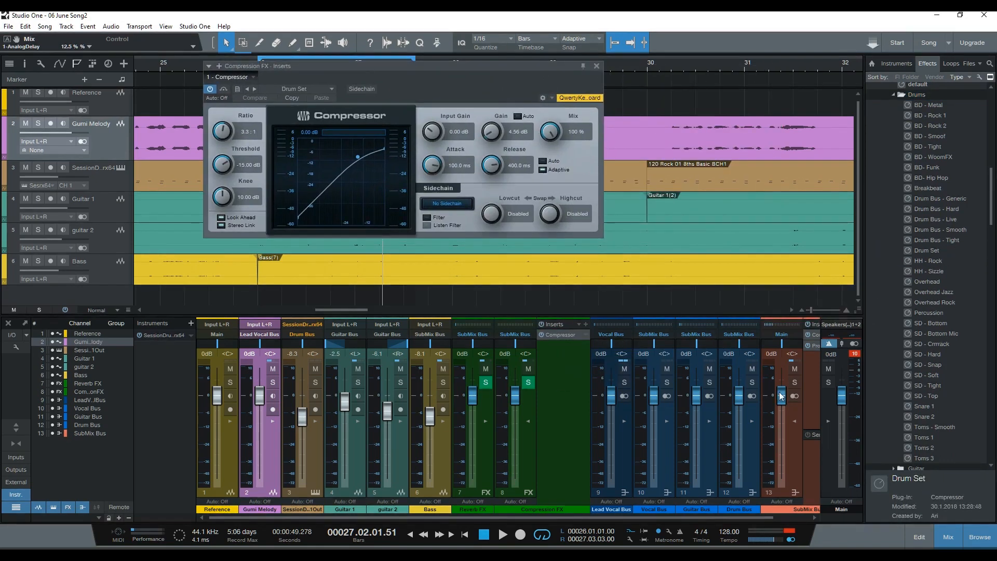
Expand the Drum Bus channel and add a send to Compression FX
{"action": "left_click", "coordinate": [751, 420]}
{"action": "left_click", "coordinate": [810, 435]}
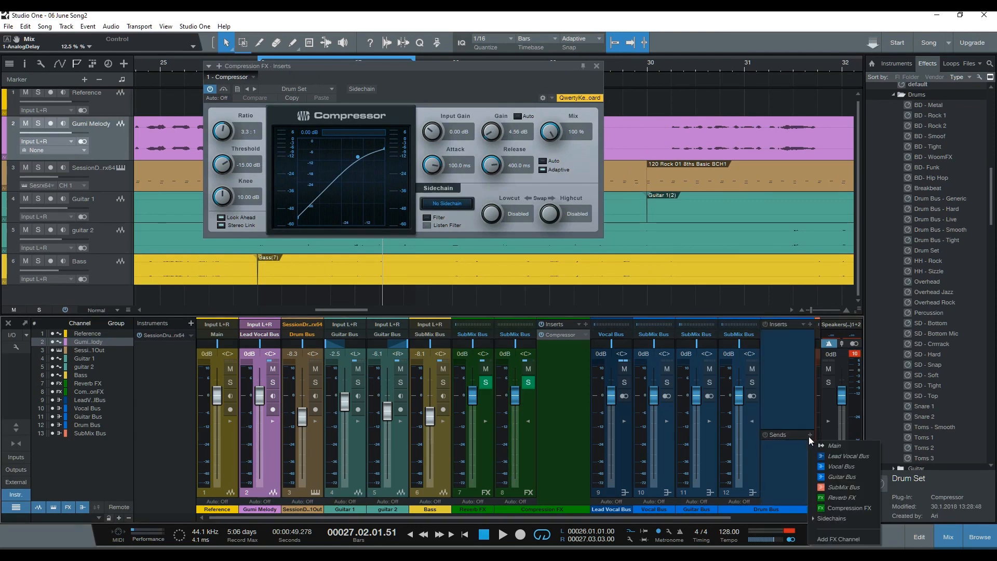
{"action": "left_click", "coordinate": [836, 507]}
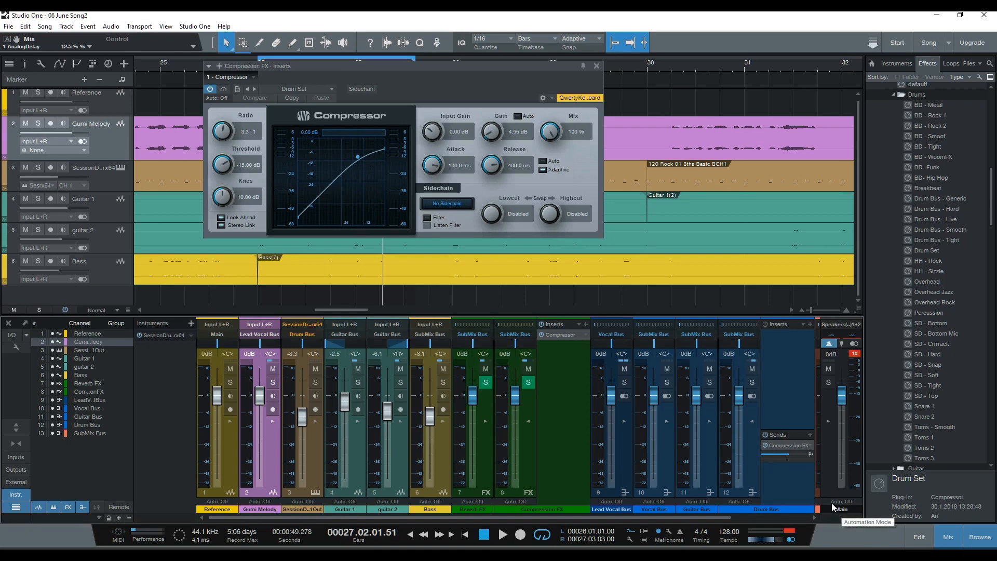
Move the Compressor window off the timeline ruler, extend the loop end to bar 29, and replay the longer loop
{"action": "key", "text": "space"}
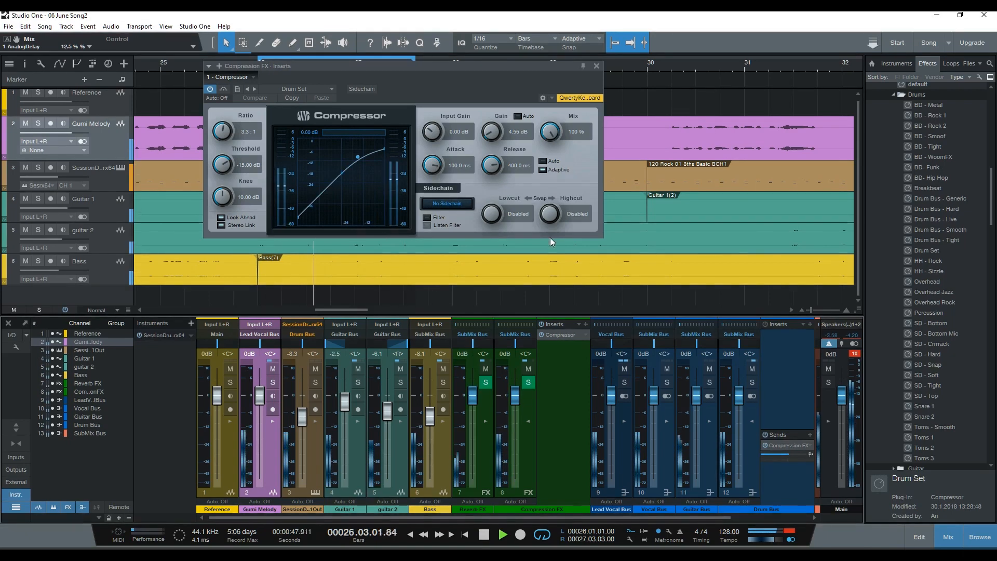
{"action": "left_click_drag", "start_coordinate": [531, 68], "coordinate": [507, 157]}
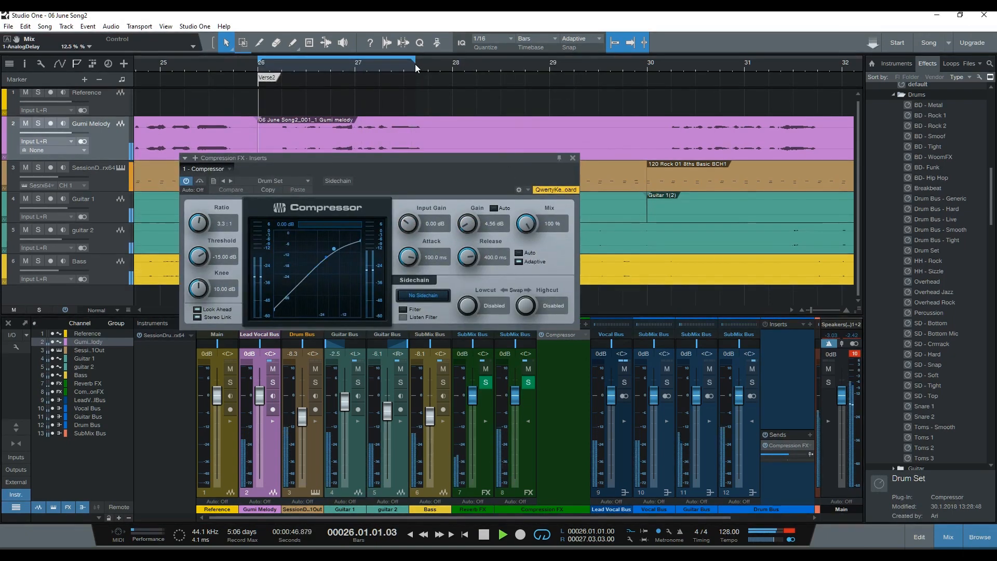
{"action": "left_click_drag", "start_coordinate": [416, 64], "coordinate": [551, 65]}
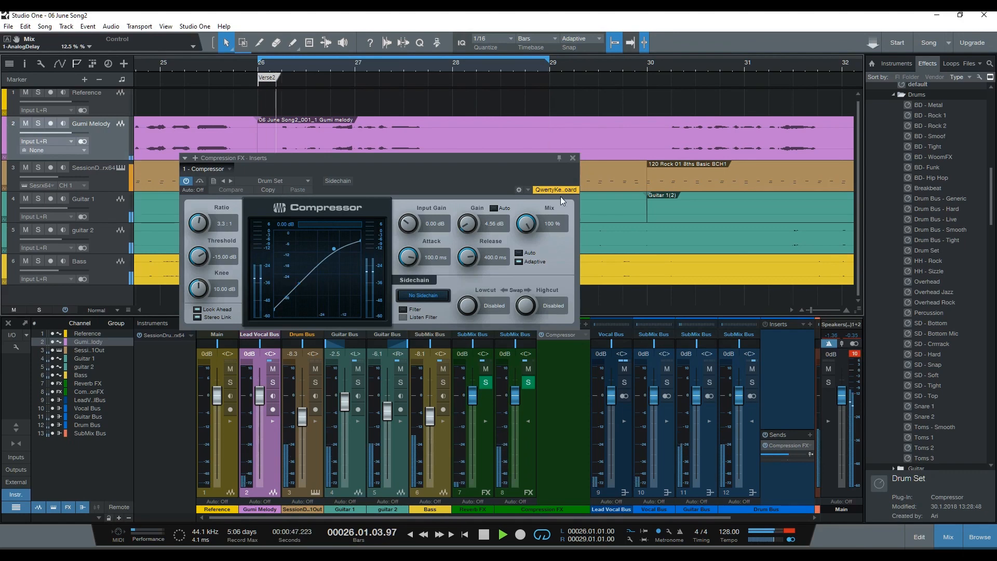
{"action": "key", "text": "space"}
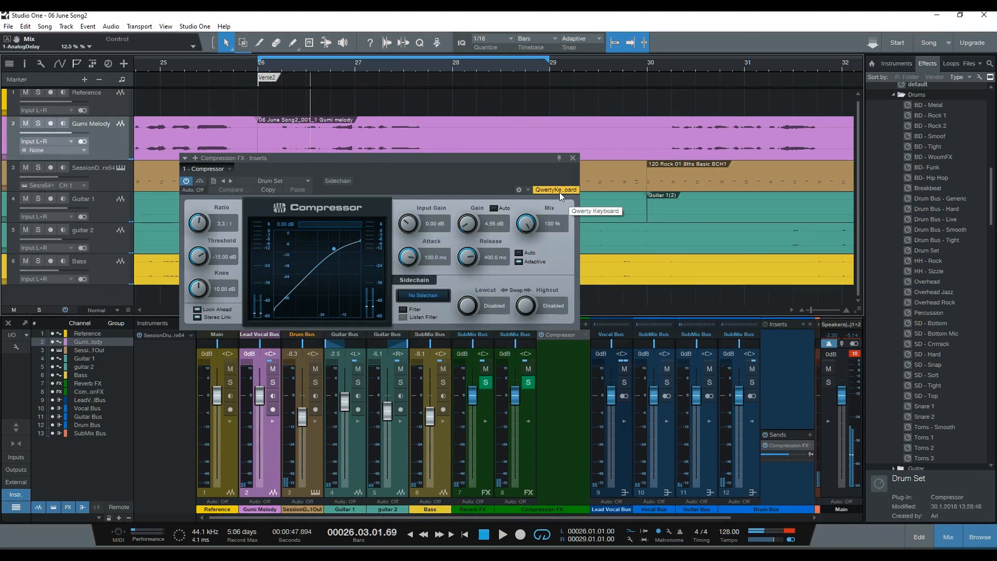
{"action": "key", "text": "space"}
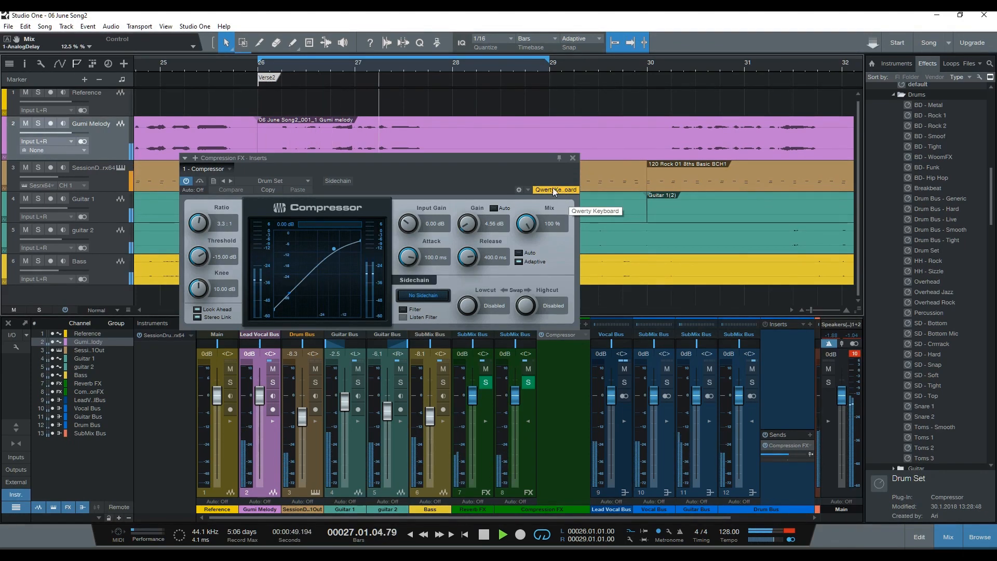
Try Auto gain on the Compression FX compressor during playback, switch it back off, and stop playback
{"action": "left_click", "coordinate": [494, 208]}
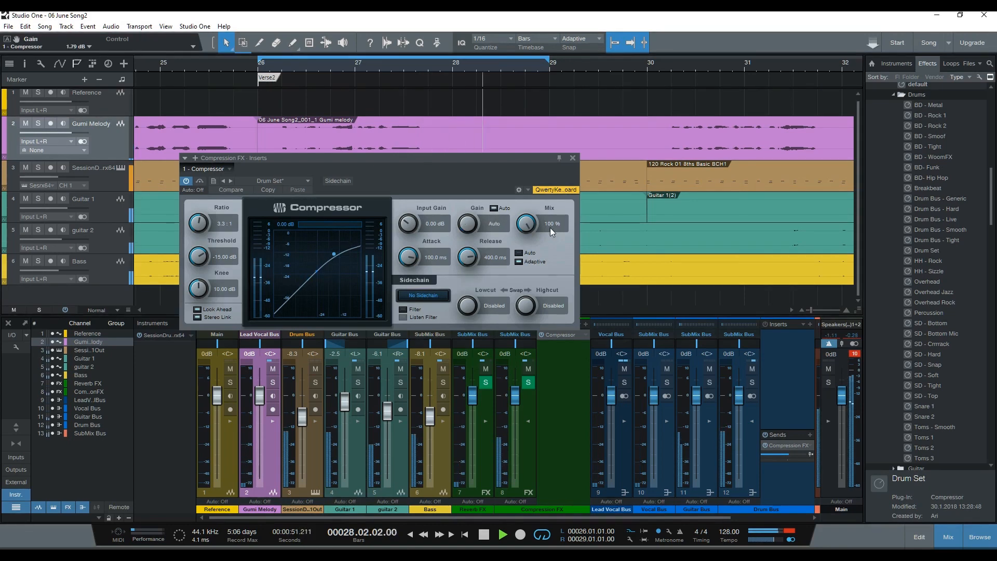
{"action": "left_click", "coordinate": [494, 208]}
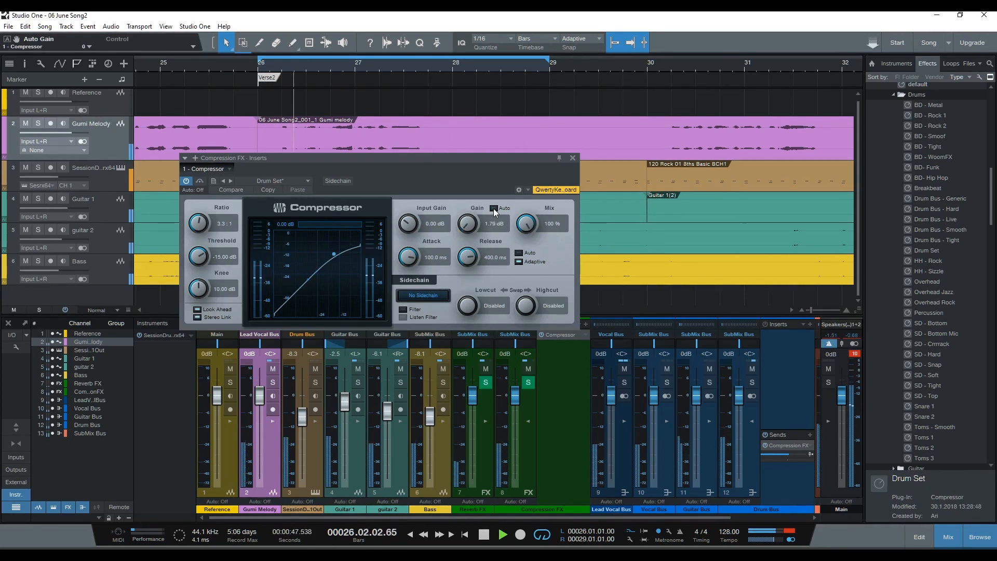
{"action": "key", "text": "space"}
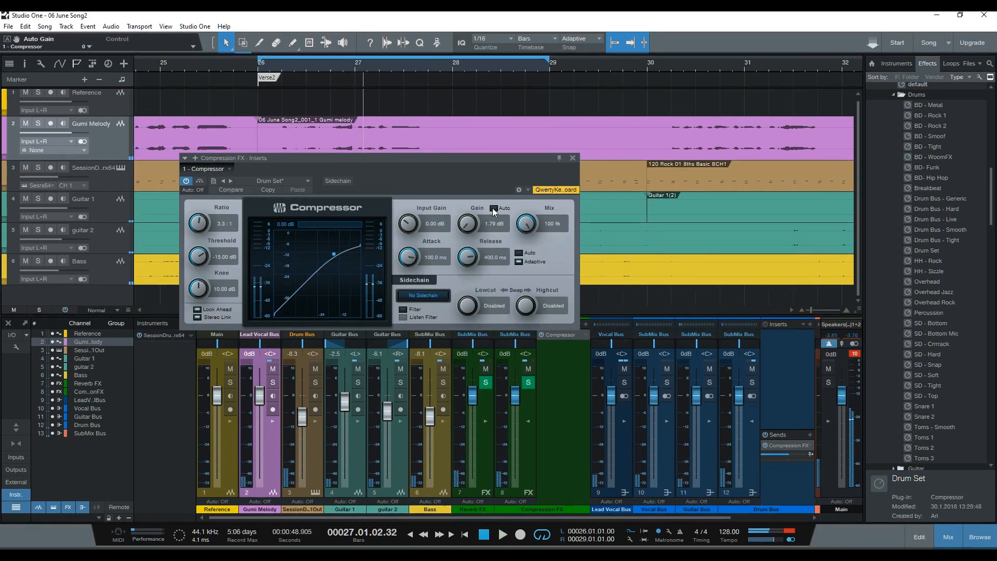
Solo the Drum Bus and play the loop, toggling its sends to compare the drums with and without the compression
{"action": "left_click", "coordinate": [754, 382]}
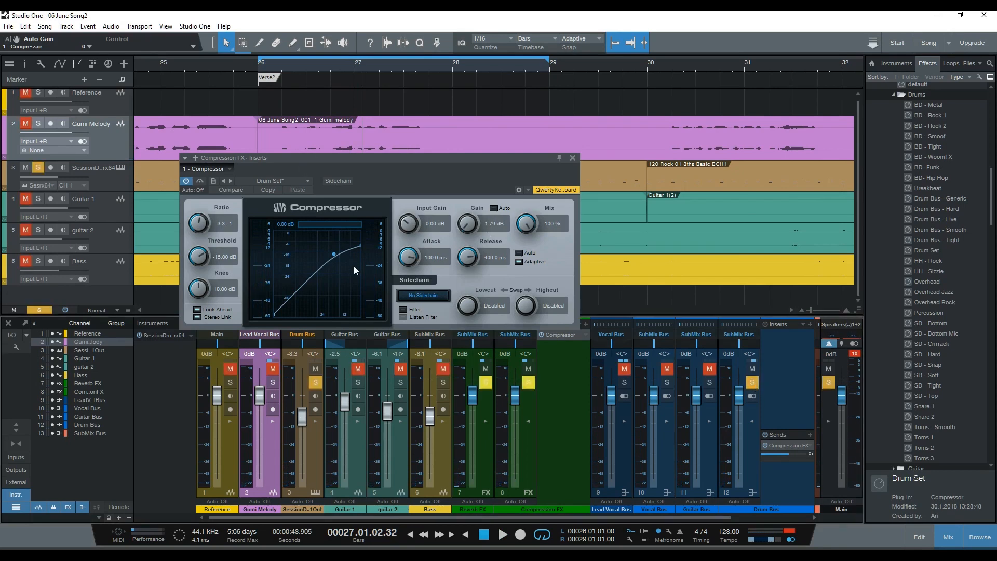
{"action": "key", "text": "space"}
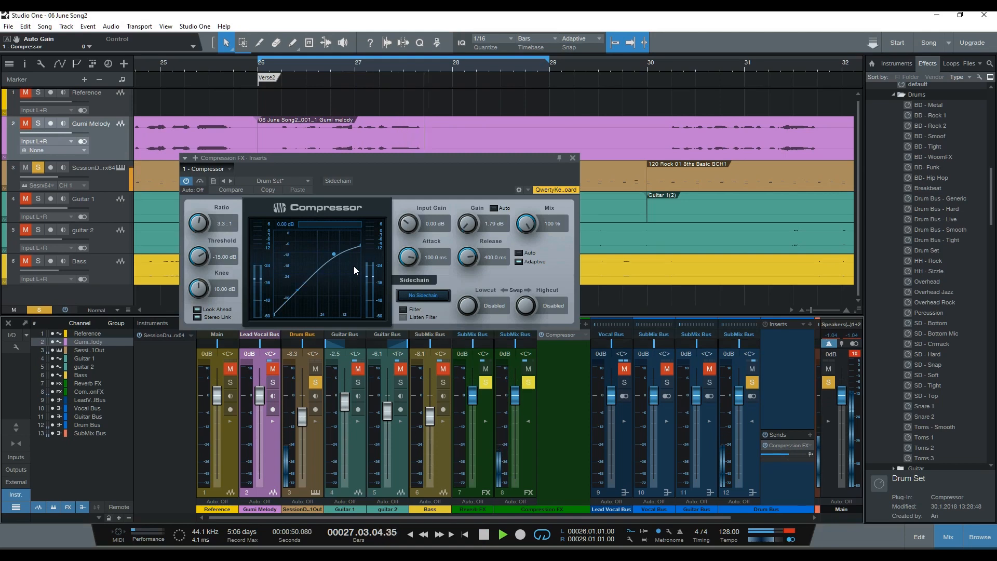
{"action": "left_click", "coordinate": [767, 437]}
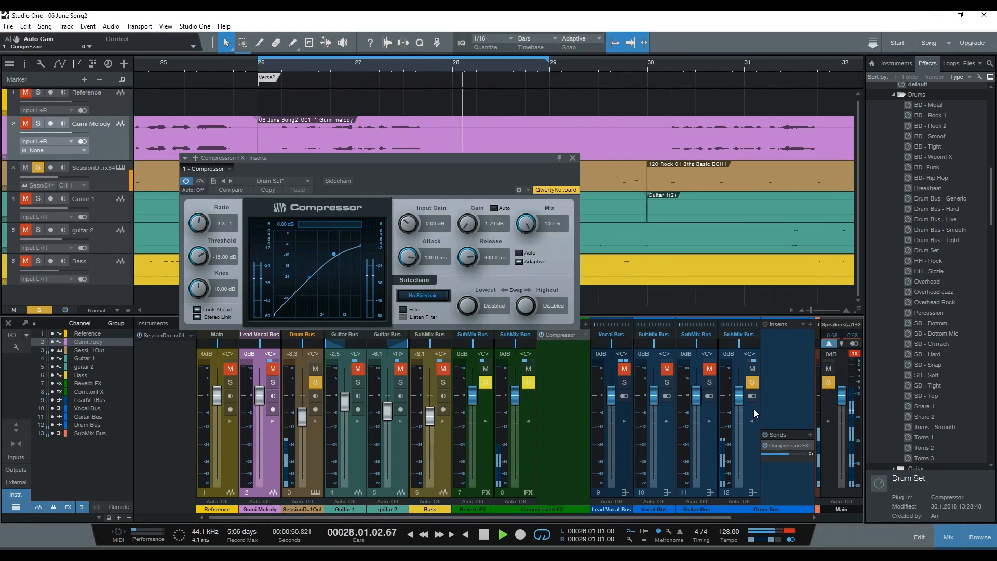
{"action": "key", "text": "space"}
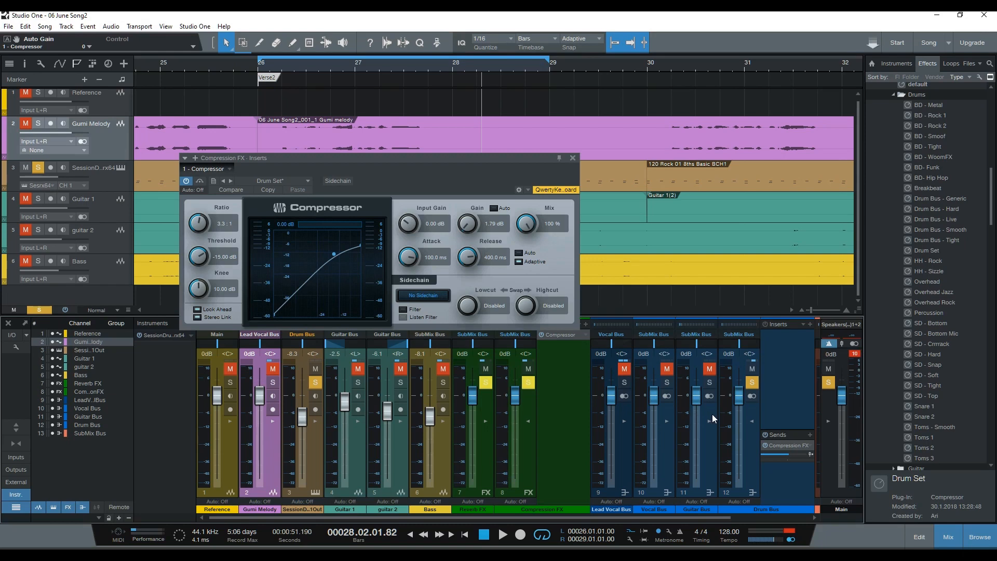
{"action": "key", "text": "space"}
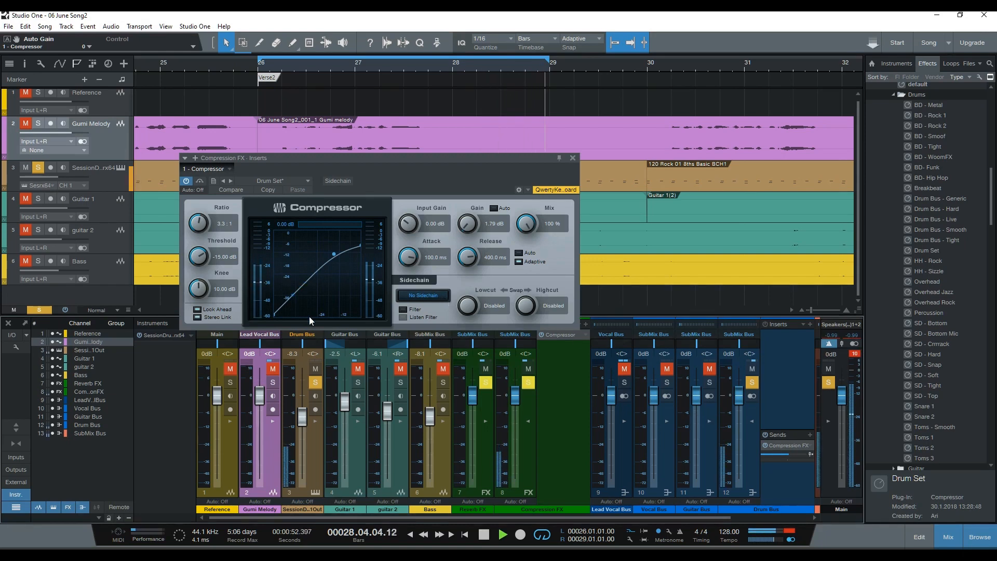
Set the Compression FX compressor's threshold to -30.36 dB, attack to 11.1 ms and release to 132.9 ms, and enable Auto gain
{"action": "left_click_drag", "start_coordinate": [198, 254], "coordinate": [195, 284]}
{"action": "left_click_drag", "start_coordinate": [400, 261], "coordinate": [403, 275]}
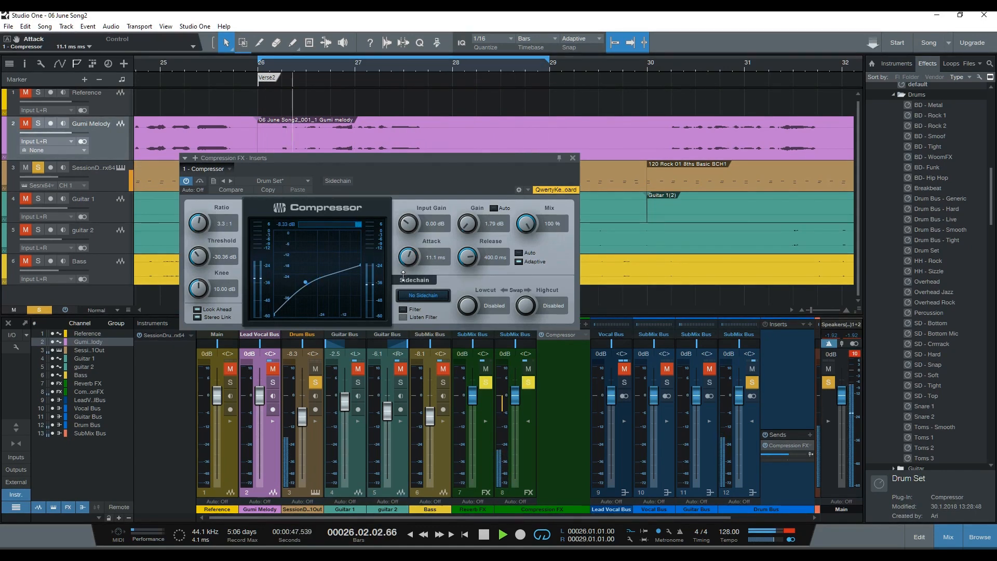
{"action": "left_click_drag", "start_coordinate": [470, 258], "coordinate": [467, 267]}
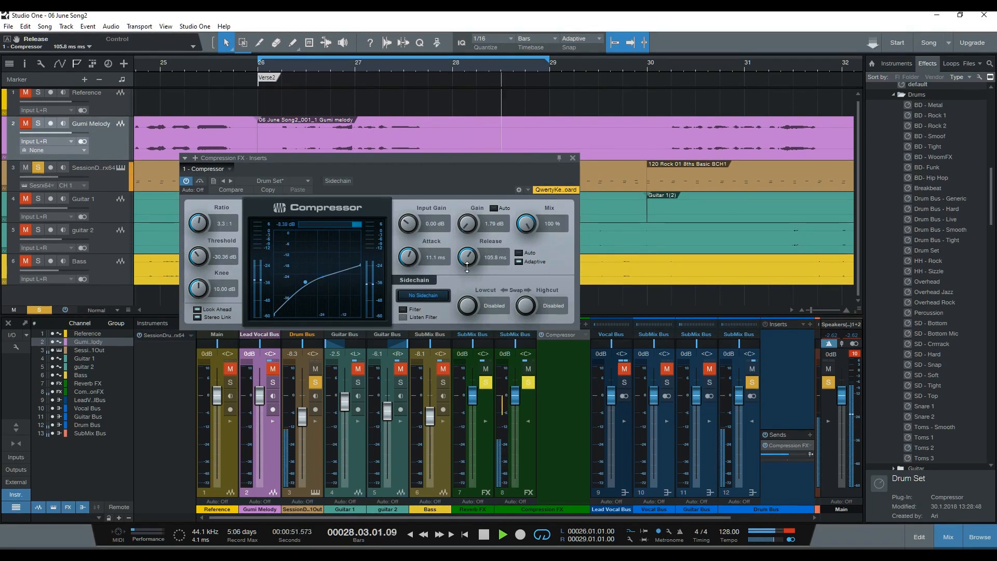
{"action": "left_click_drag", "start_coordinate": [467, 267], "coordinate": [468, 265]}
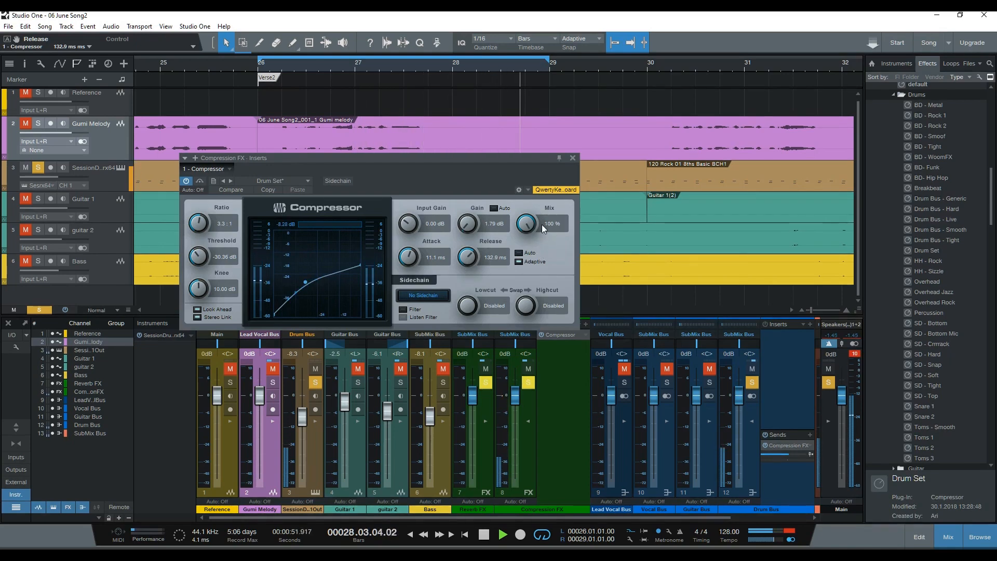
{"action": "left_click", "coordinate": [495, 208]}
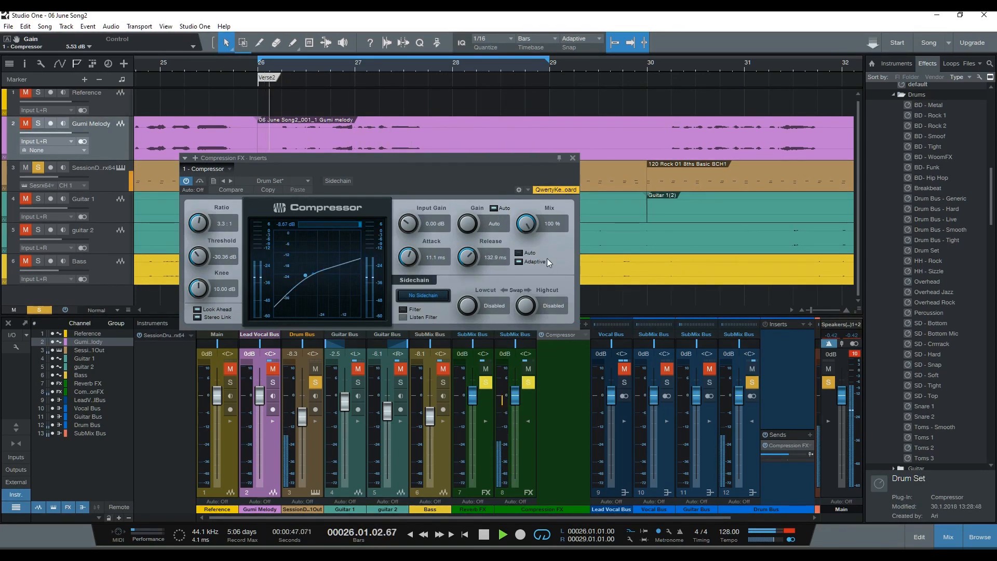
{"action": "left_click", "coordinate": [494, 208]}
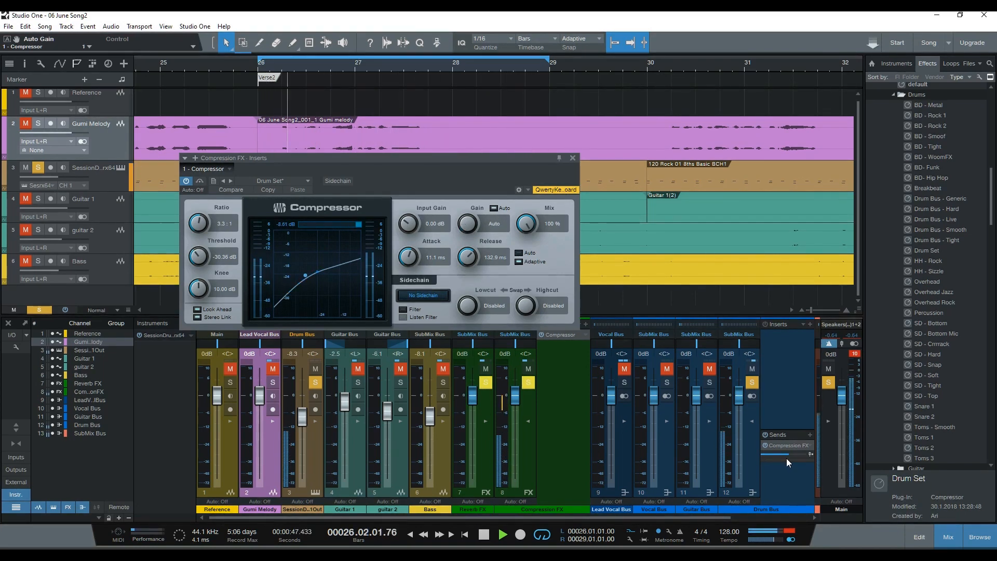
Set the Drum Bus send to Compression FX to -10.8 dB, and compare the drums with the compressor bypassed and re-enabled
{"action": "left_click_drag", "start_coordinate": [787, 460], "coordinate": [782, 454]}
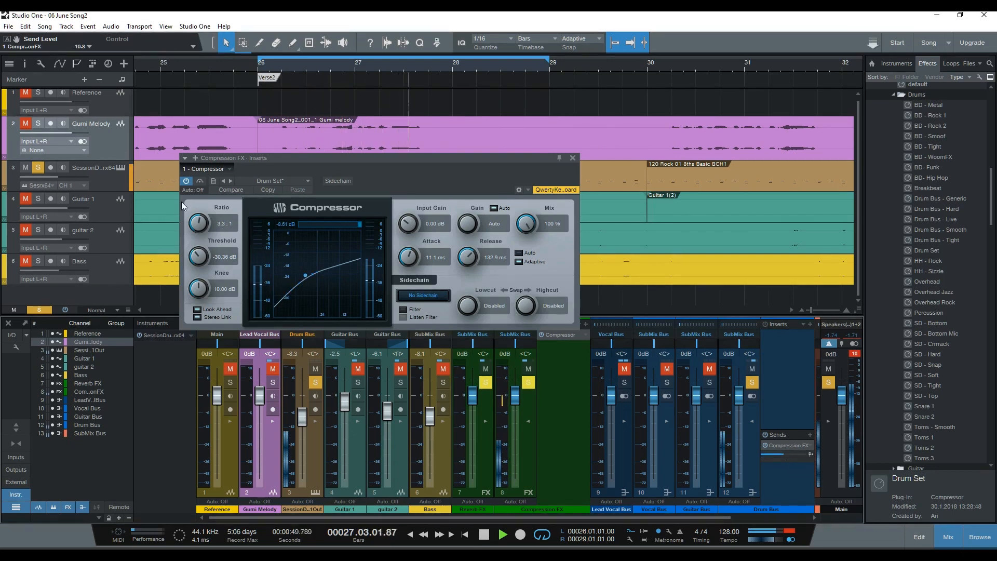
{"action": "left_click", "coordinate": [186, 181]}
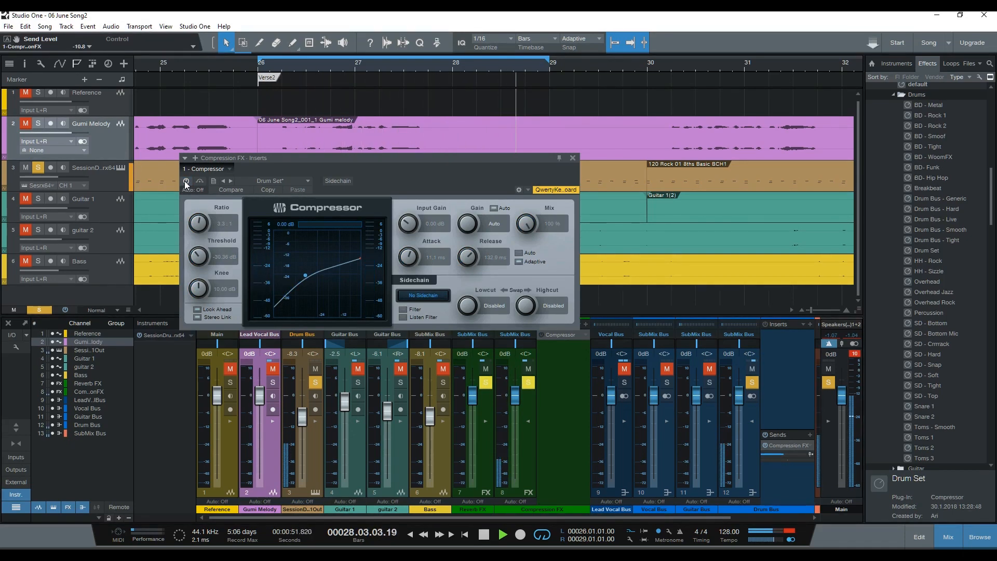
{"action": "left_click", "coordinate": [186, 180]}
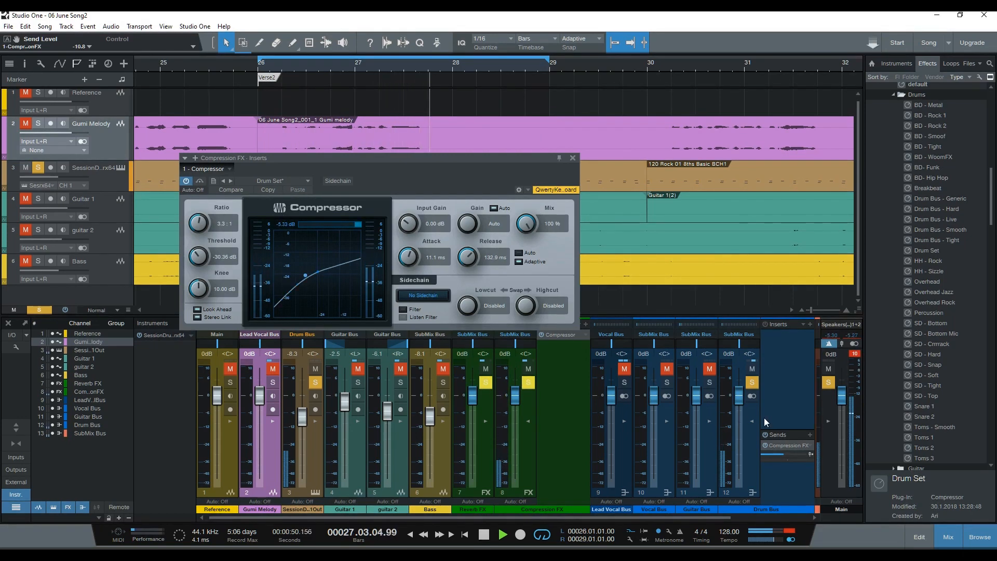
Unsolo the Drum Bus to hear the full mix, stop playback, and close the Compression FX compressor window
{"action": "left_click", "coordinate": [753, 382]}
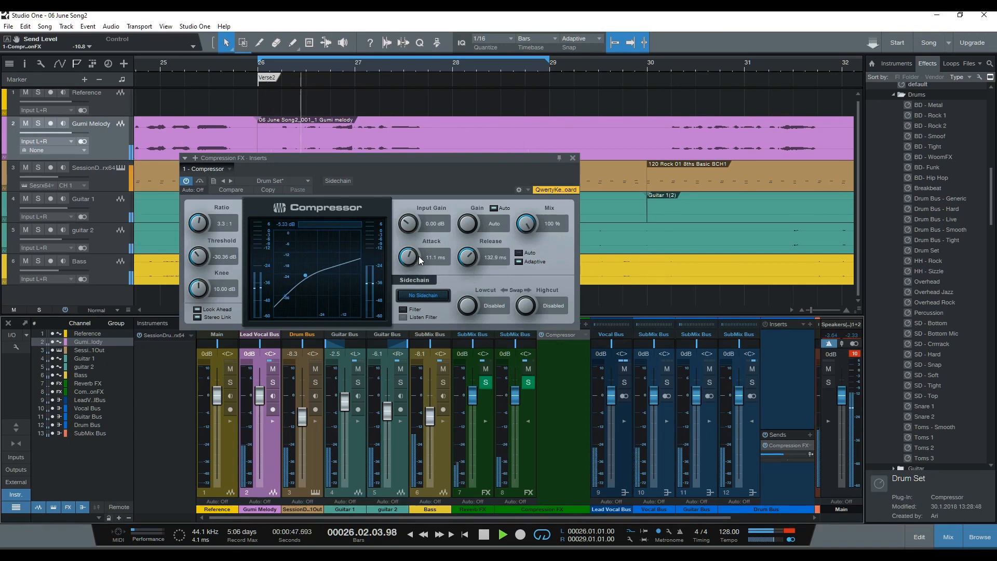
{"action": "key", "text": "space"}
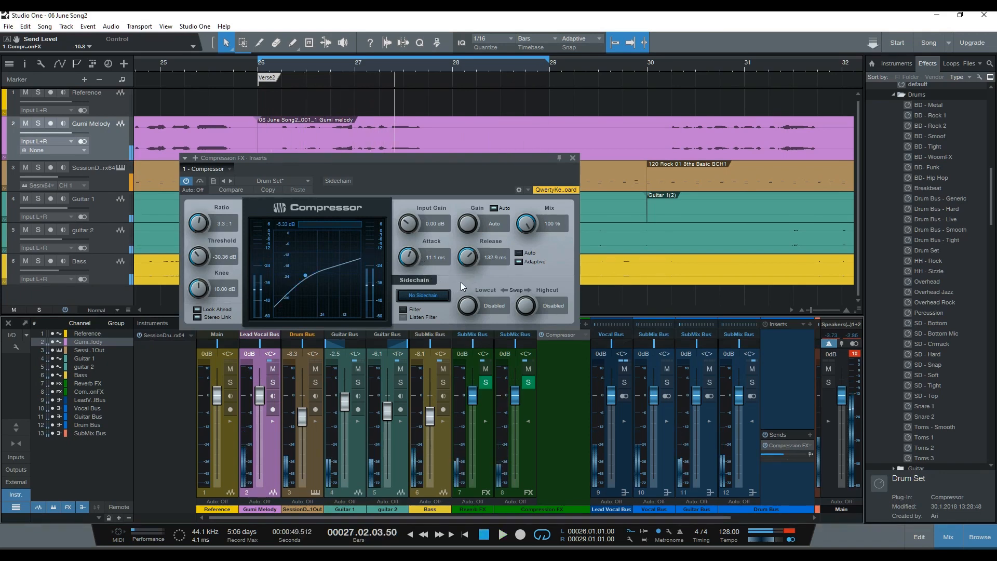
{"action": "left_click", "coordinate": [573, 158]}
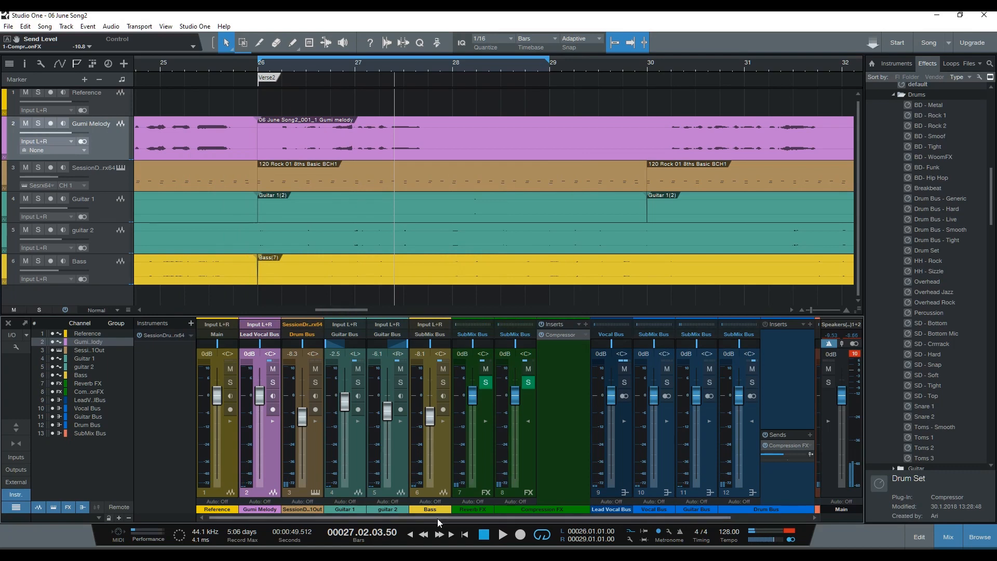
Bring the SubMix Bus channel into view and replay the loop in short passes to check the full mix with parallel drum compression
{"action": "scroll", "coordinate": [440, 519], "scroll_direction": "right", "scroll_amount": 2}
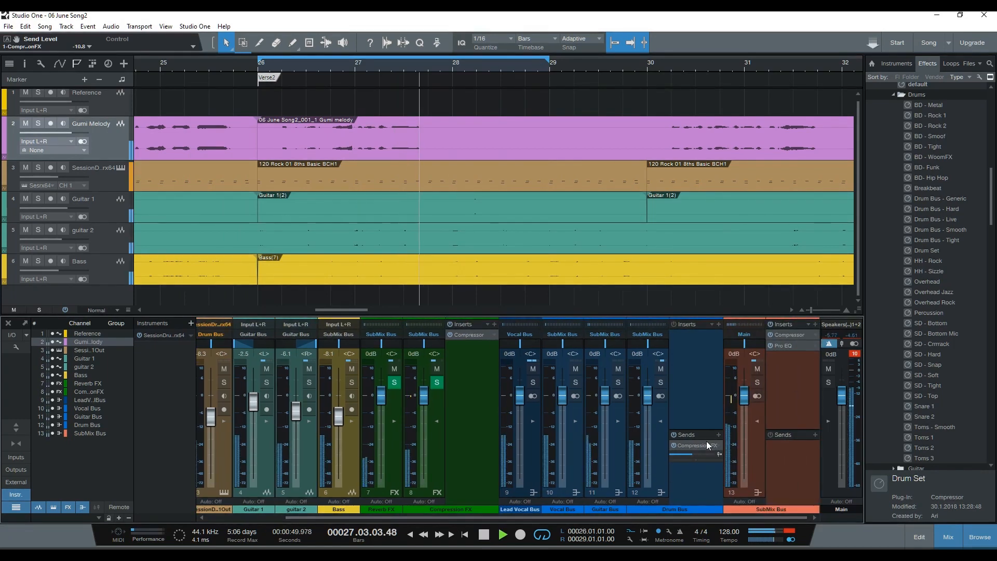
{"action": "key", "text": "space"}
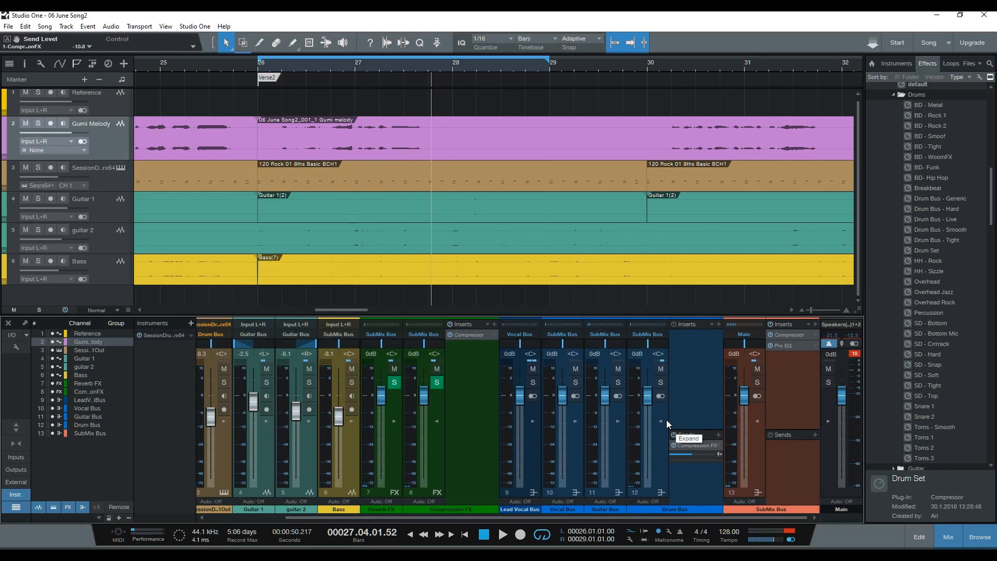
{"action": "key", "text": "space"}
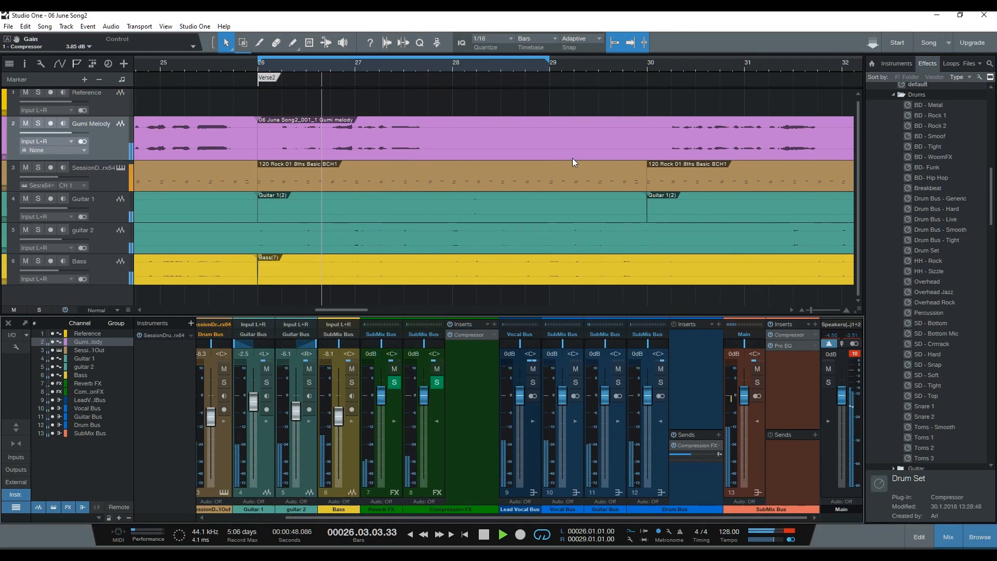
{"action": "key", "text": "space"}
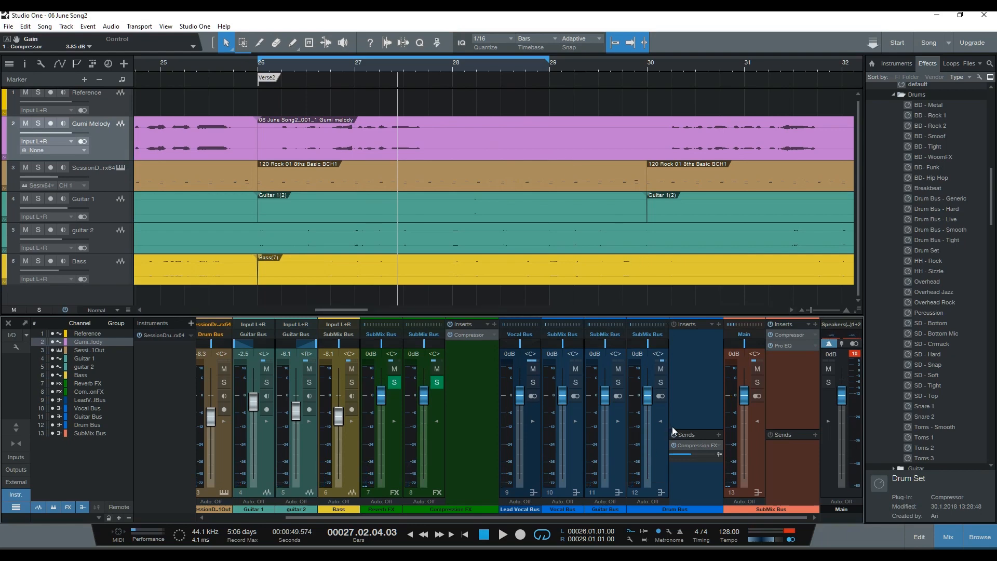
{"action": "key", "text": "space"}
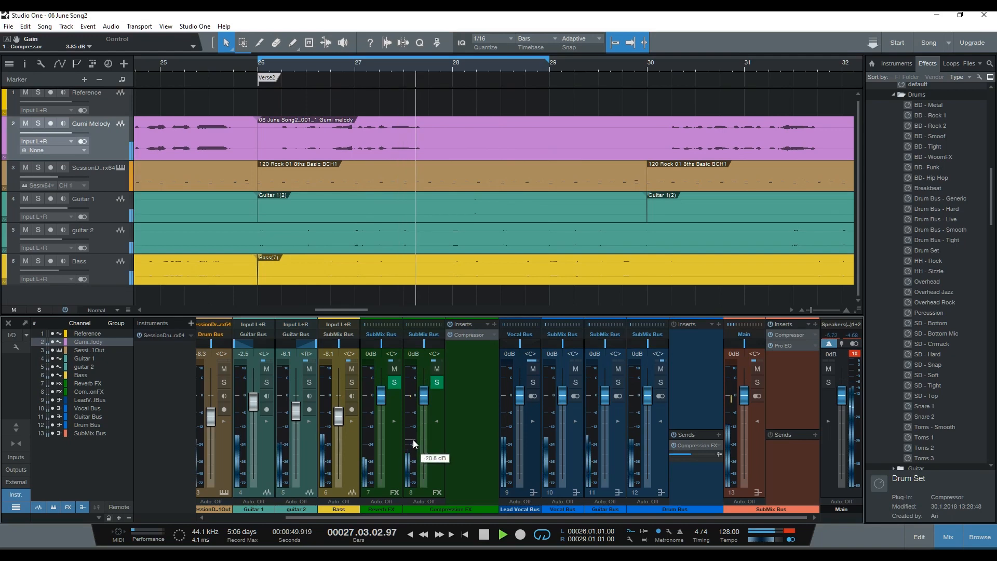
{"action": "key", "text": "space"}
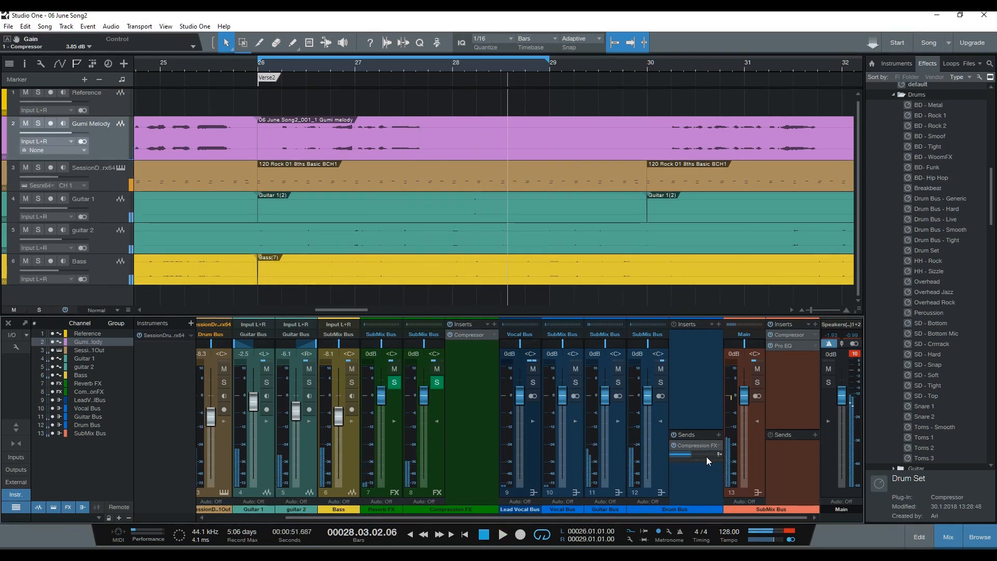
Solo the Drum Bus during playback, compare it with its sends bypassed, and adjust its Compression FX send level
{"action": "key", "text": "space"}
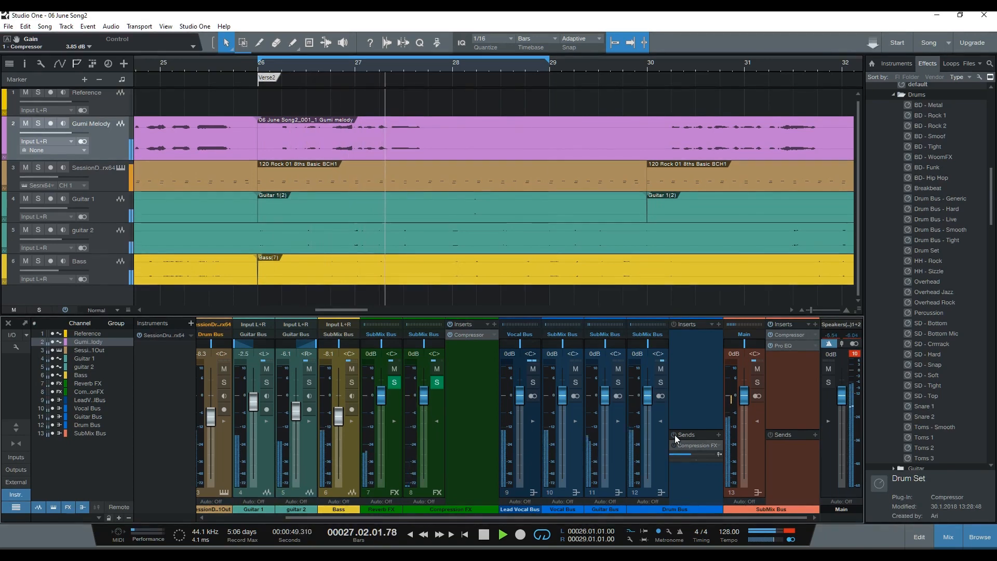
{"action": "left_click", "coordinate": [661, 383]}
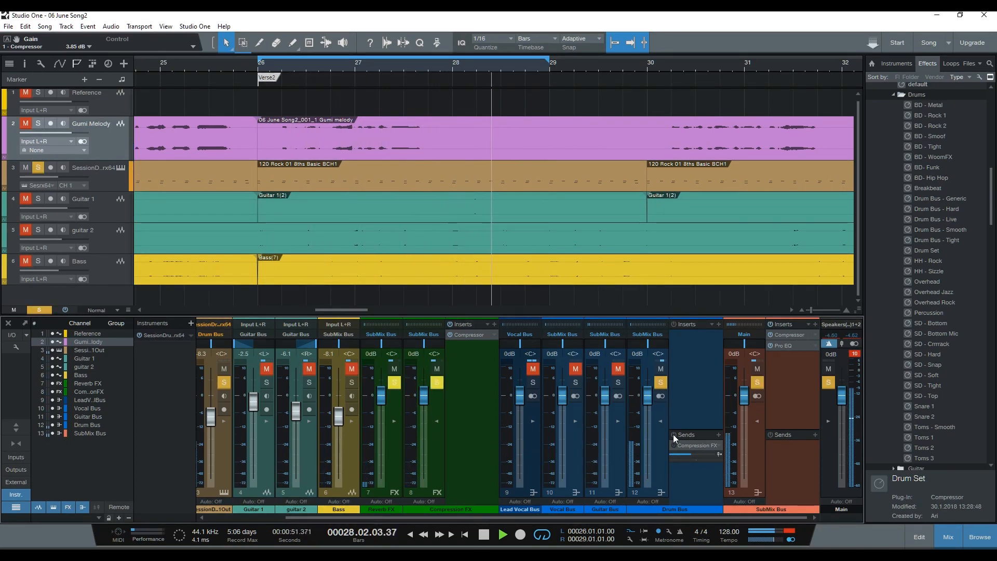
{"action": "left_click", "coordinate": [674, 435]}
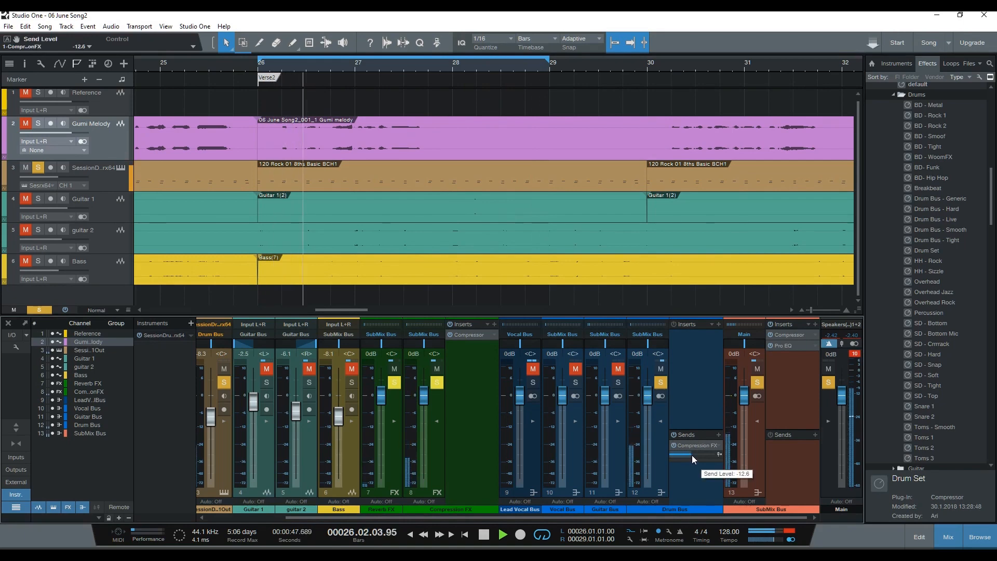
{"action": "left_click_drag", "start_coordinate": [692, 455], "coordinate": [694, 455]}
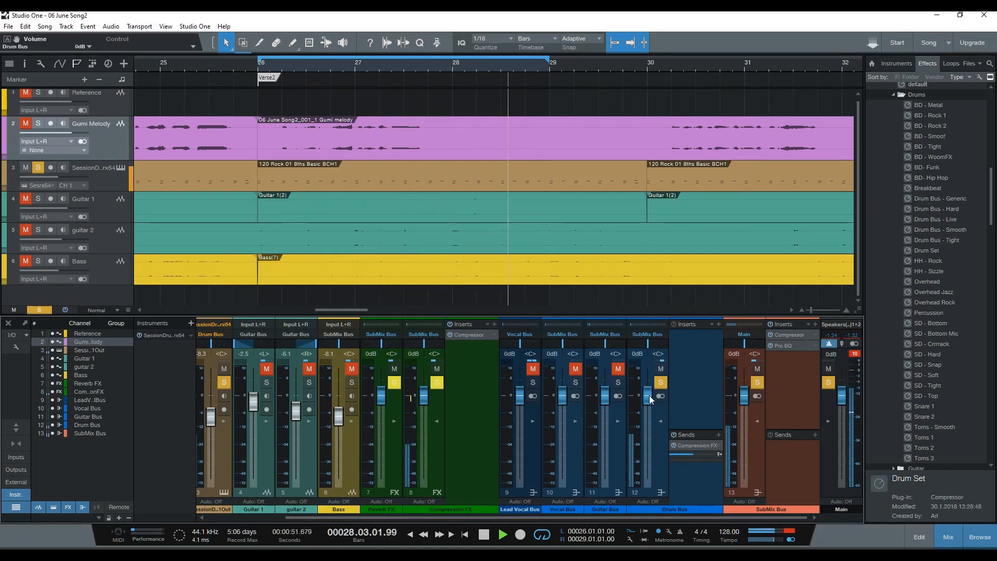
Lower the Drum Bus volume to -1.9 dB and unsolo the bus
{"action": "left_click_drag", "start_coordinate": [649, 396], "coordinate": [650, 401]}
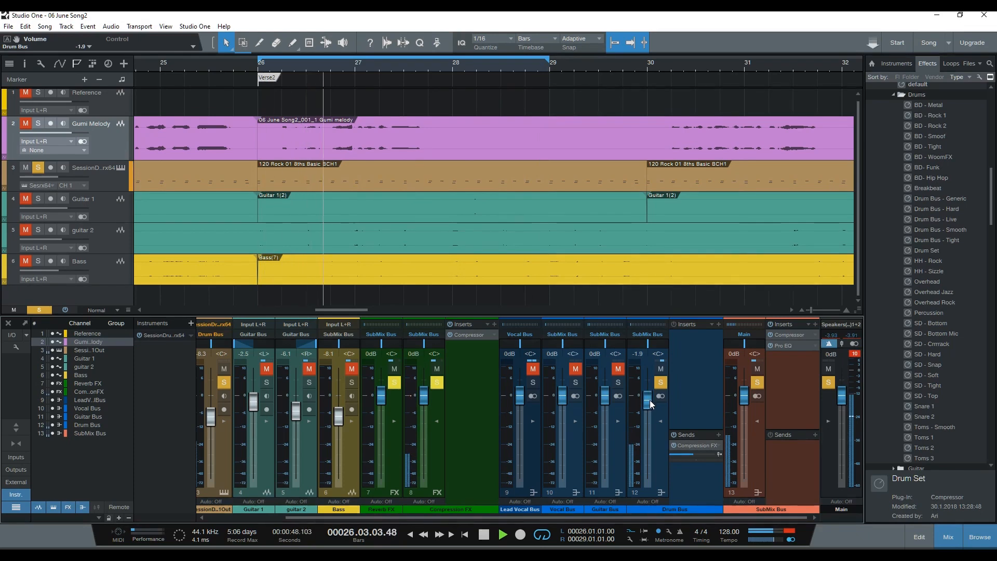
{"action": "left_click", "coordinate": [660, 382]}
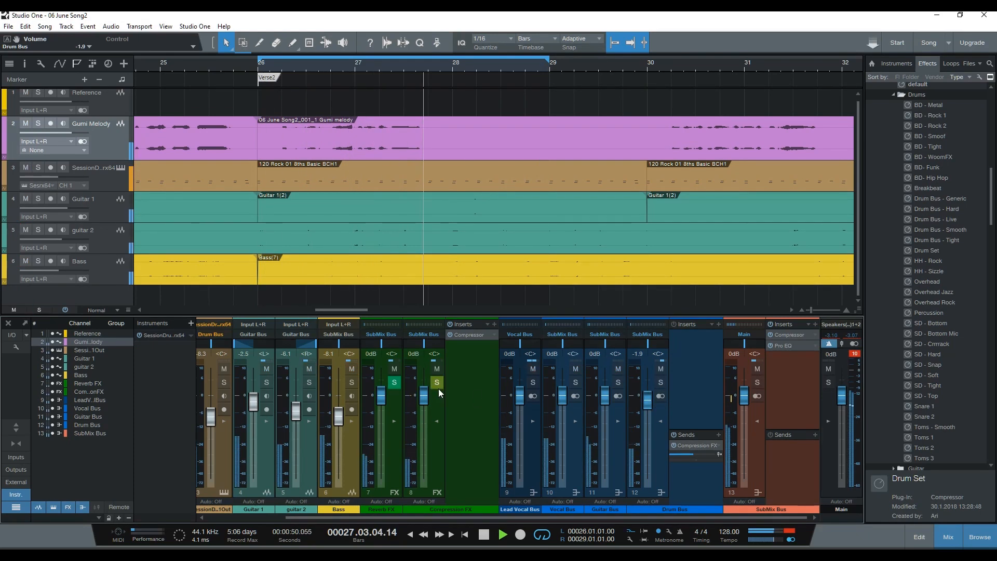
Collapse the Compression FX channel's details in the mixer and keep the Drum Bus inserts and sends expanded
{"action": "left_click", "coordinate": [438, 422]}
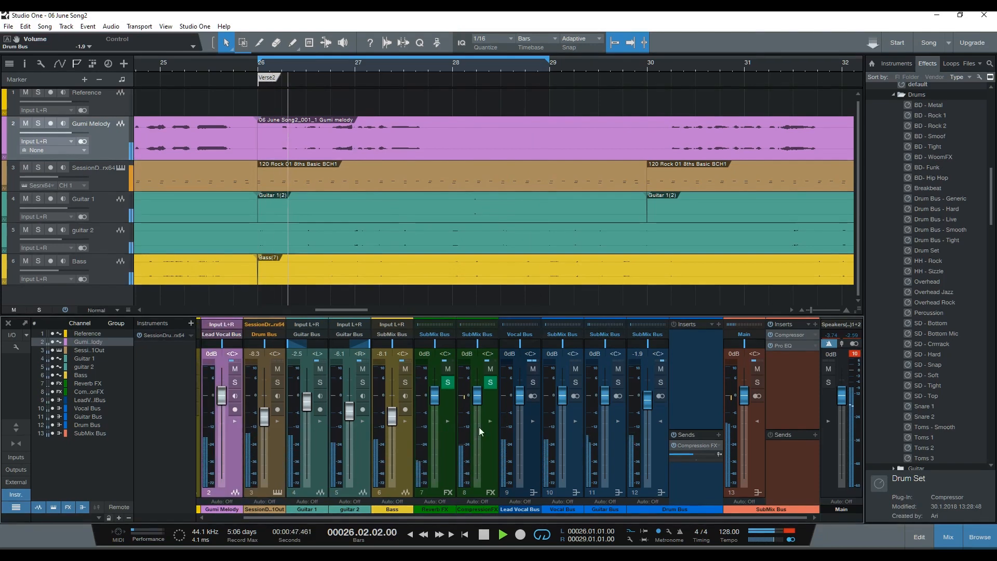
{"action": "left_click", "coordinate": [661, 422]}
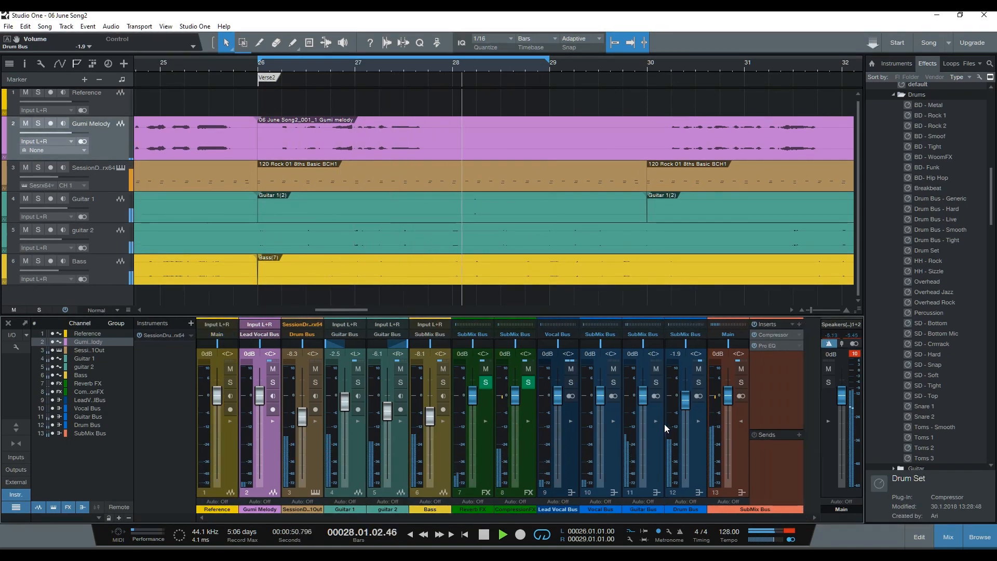
{"action": "left_click", "coordinate": [700, 422]}
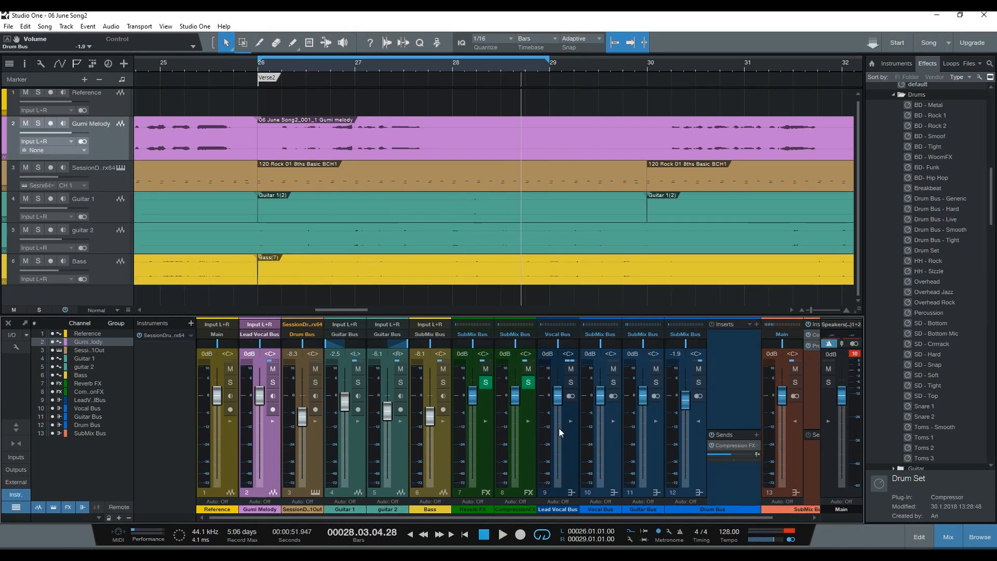
Play the looped Verse2 section to audition the full mix
{"action": "key", "text": "space"}
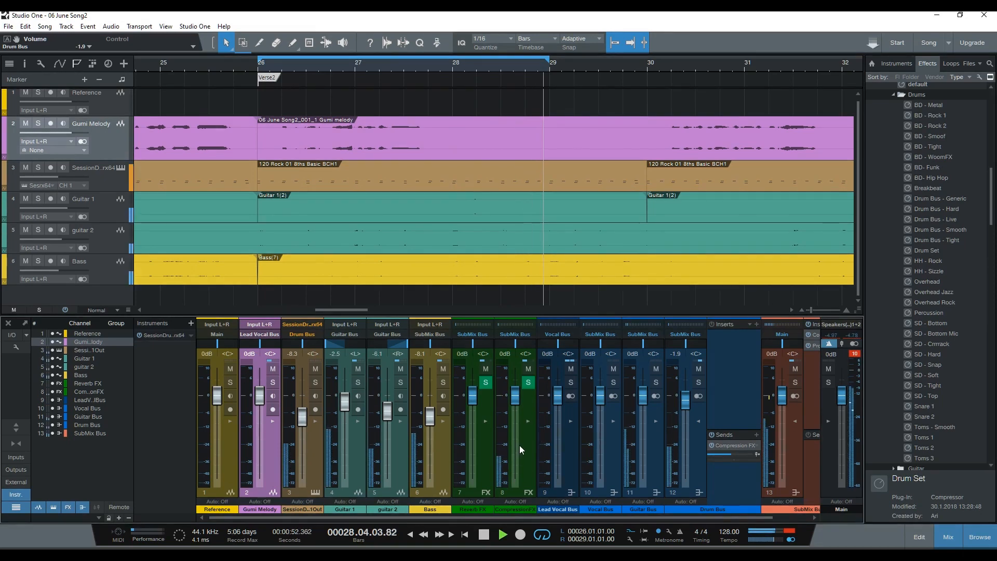
{"action": "key", "text": "space"}
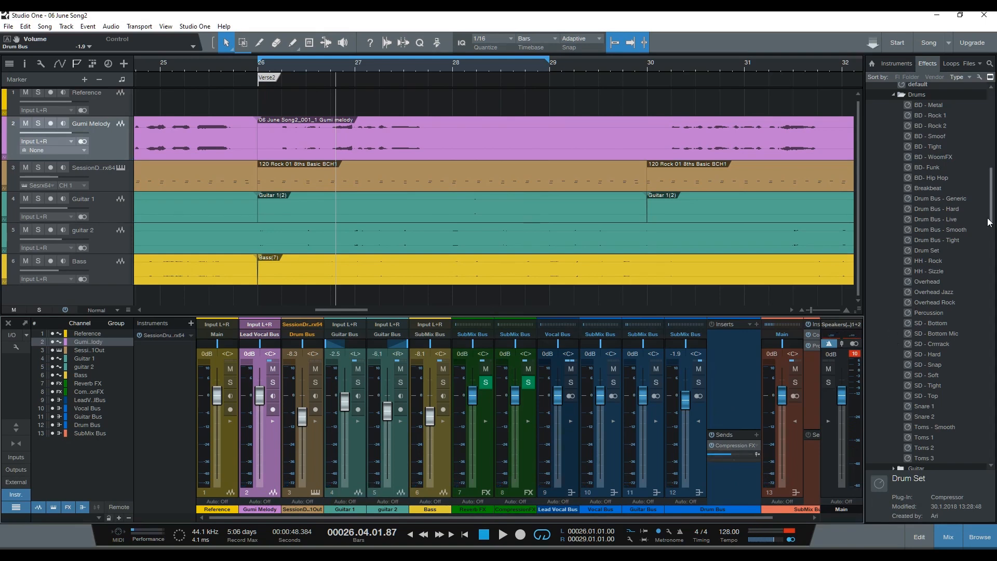
{"action": "key", "text": "space"}
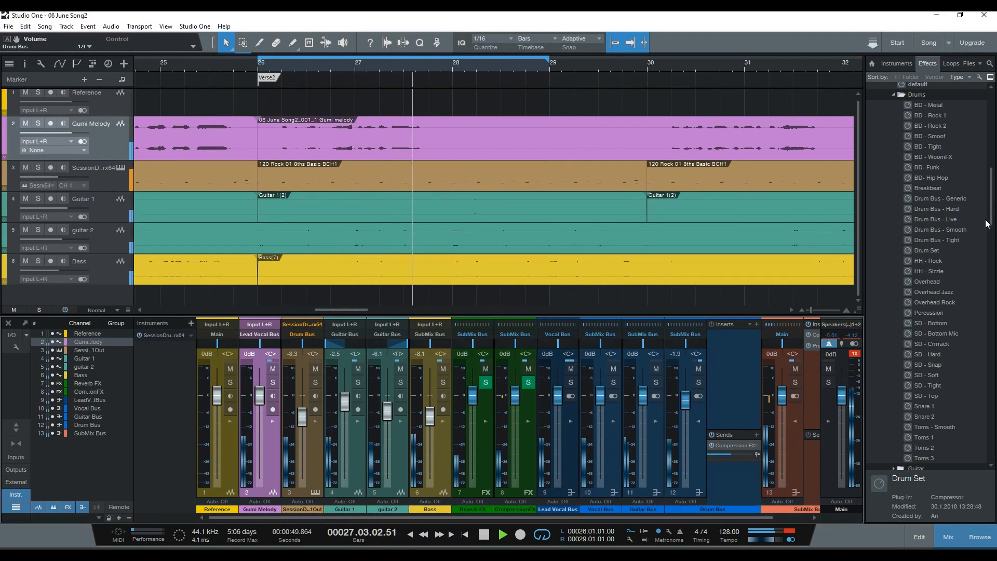
{"action": "key", "text": "space"}
Solo the Drum Bus and audition the drums on their own in the looped section
{"action": "left_click_drag", "start_coordinate": [992, 208], "coordinate": [992, 144]}
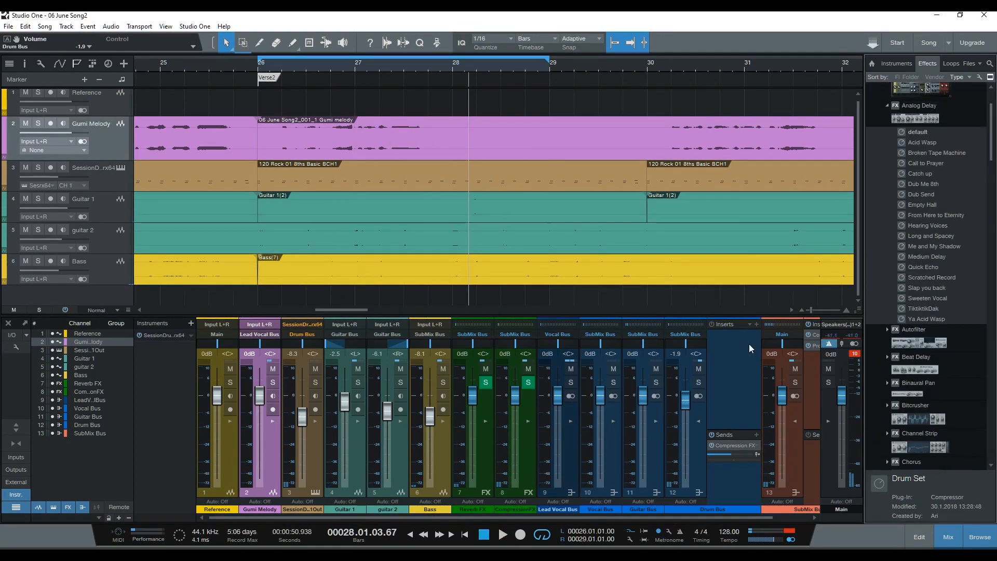
{"action": "left_click", "coordinate": [700, 382]}
{"action": "key", "text": "space"}
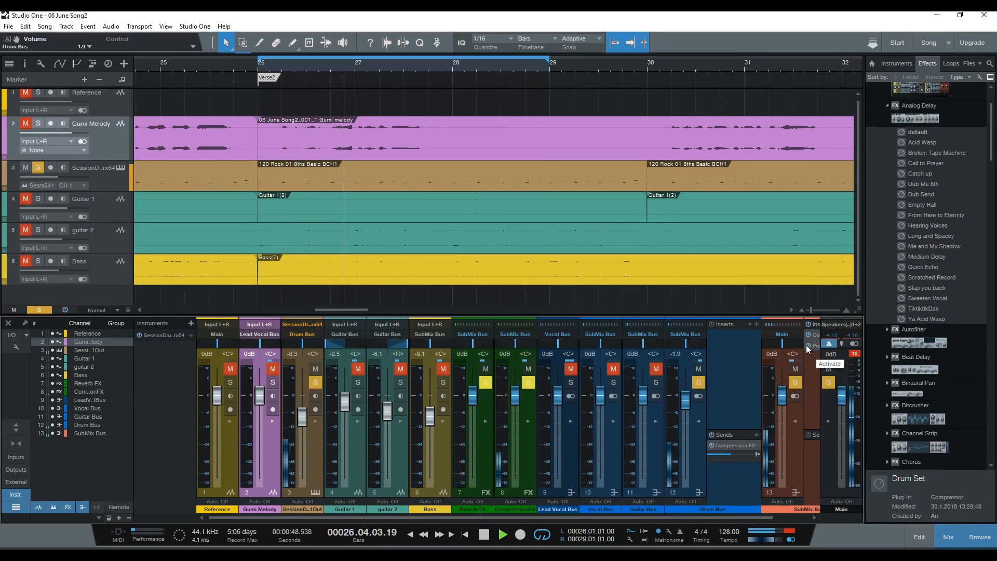
{"action": "key", "text": "space"}
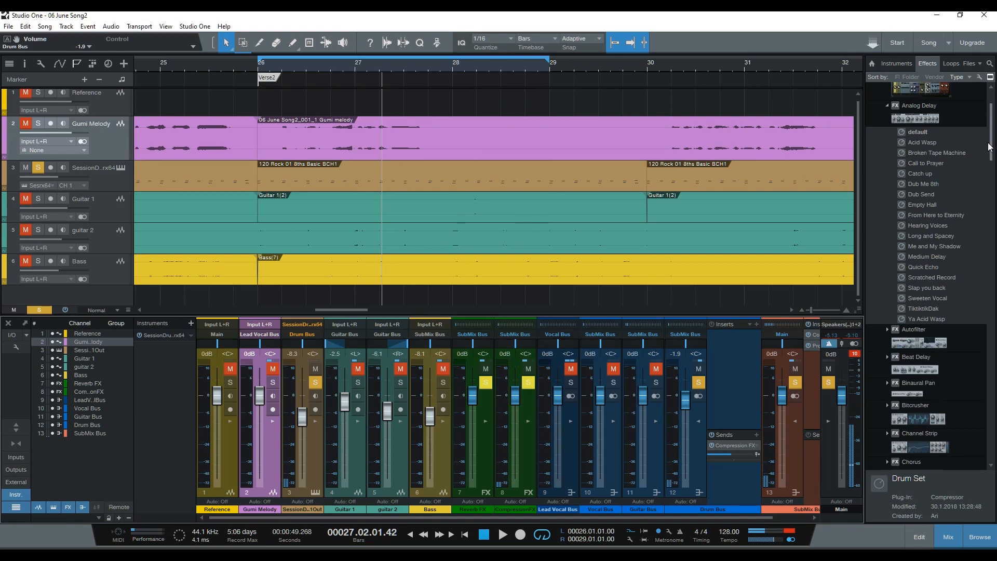
Insert Pro EQ with the Drum Set preset from its Drums presets on the Drum Bus
{"action": "left_click_drag", "start_coordinate": [993, 146], "coordinate": [991, 317]}
{"action": "left_click", "coordinate": [887, 108]}
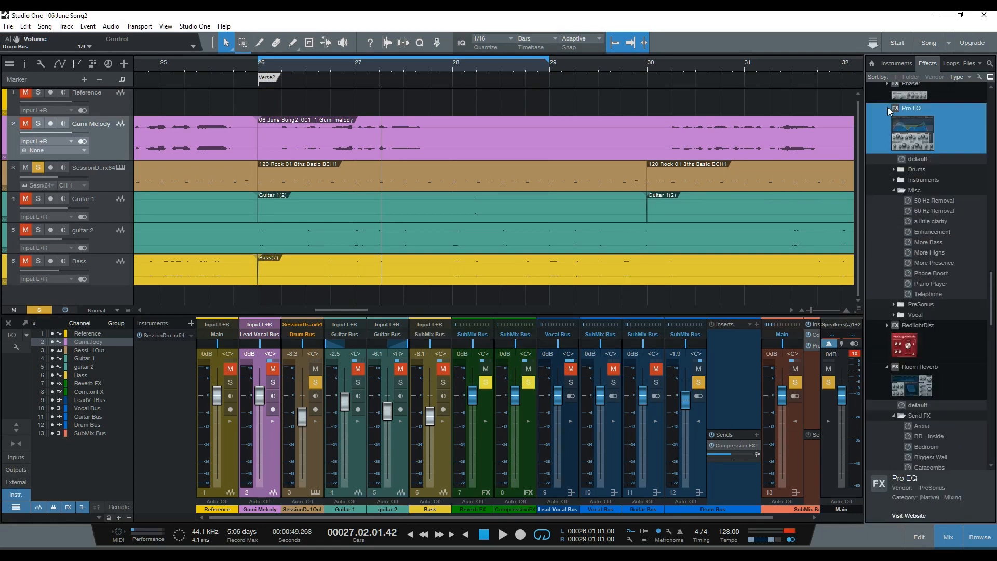
{"action": "left_click", "coordinate": [895, 169]}
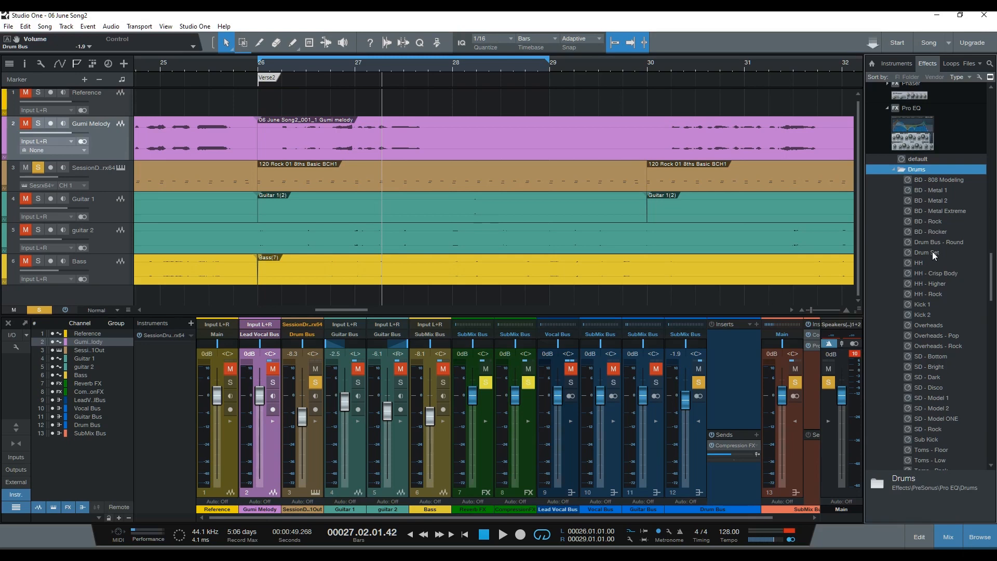
{"action": "left_click_drag", "start_coordinate": [933, 252], "coordinate": [735, 345]}
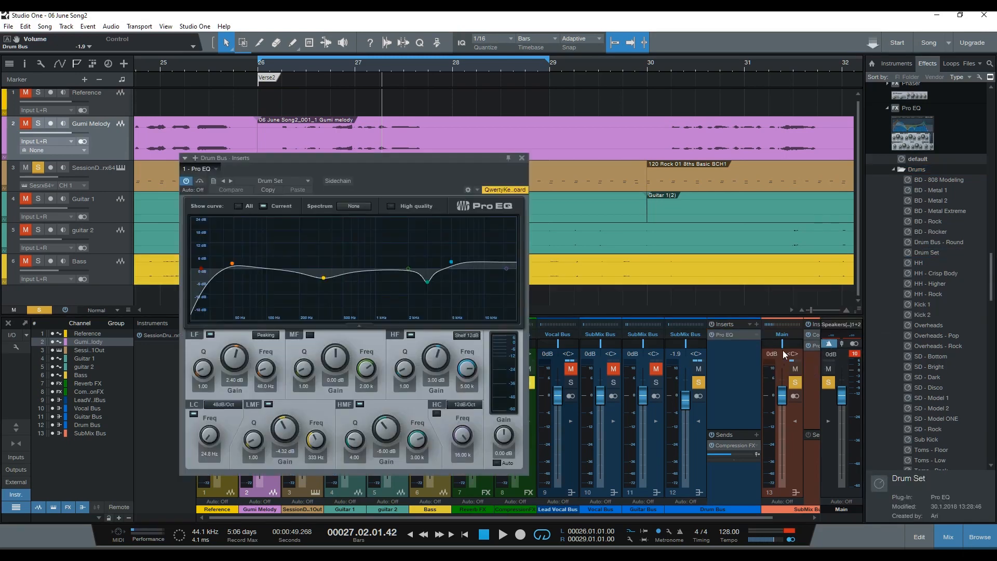
Enable High quality in the Drum Bus Pro EQ and compare the soloed drums with the EQ bypassed and active
{"action": "left_click", "coordinate": [391, 206]}
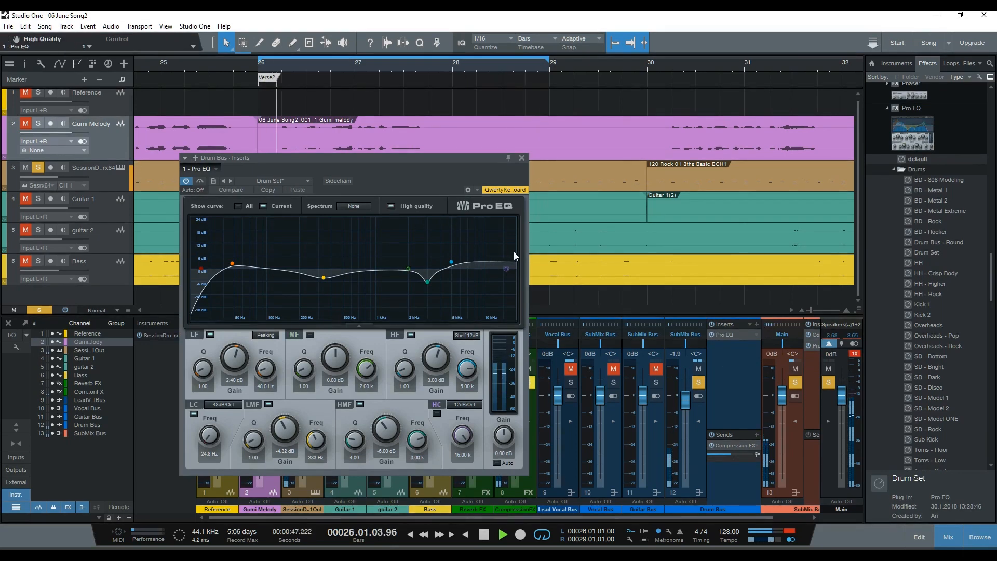
{"action": "left_click", "coordinate": [186, 181]}
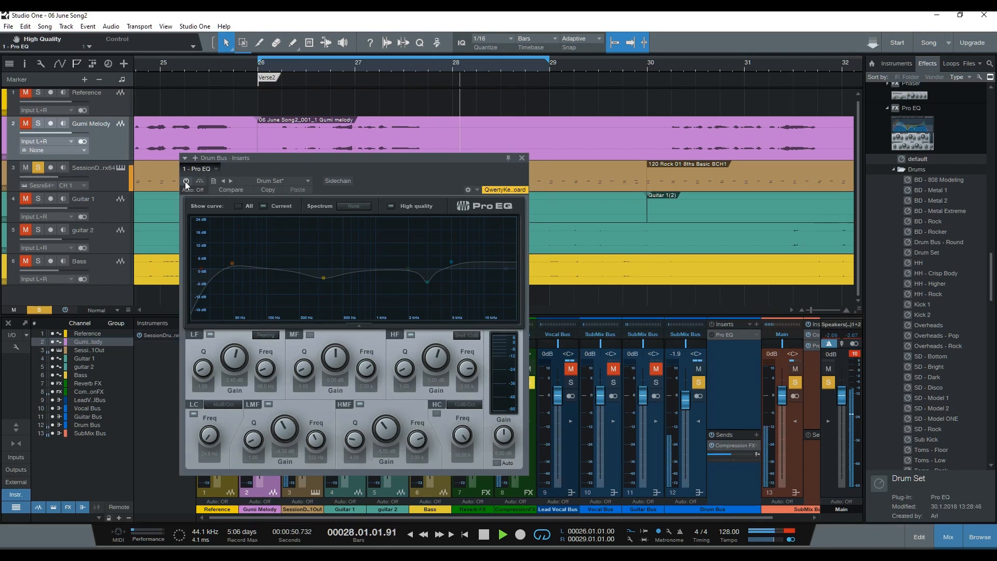
{"action": "left_click", "coordinate": [185, 181]}
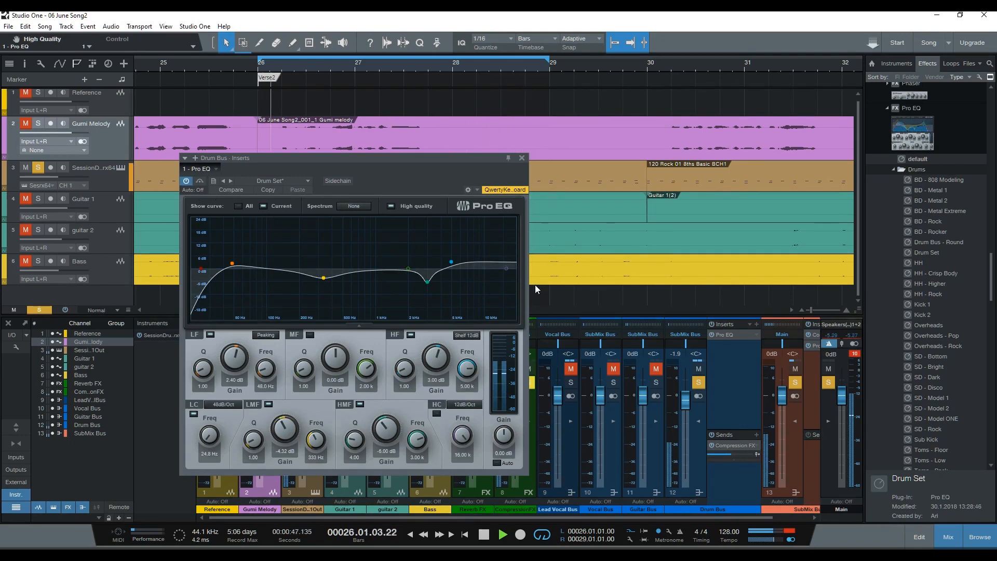
Unsolo the Drum Bus and set its volume to -1.5 dB
{"action": "left_click", "coordinate": [698, 382]}
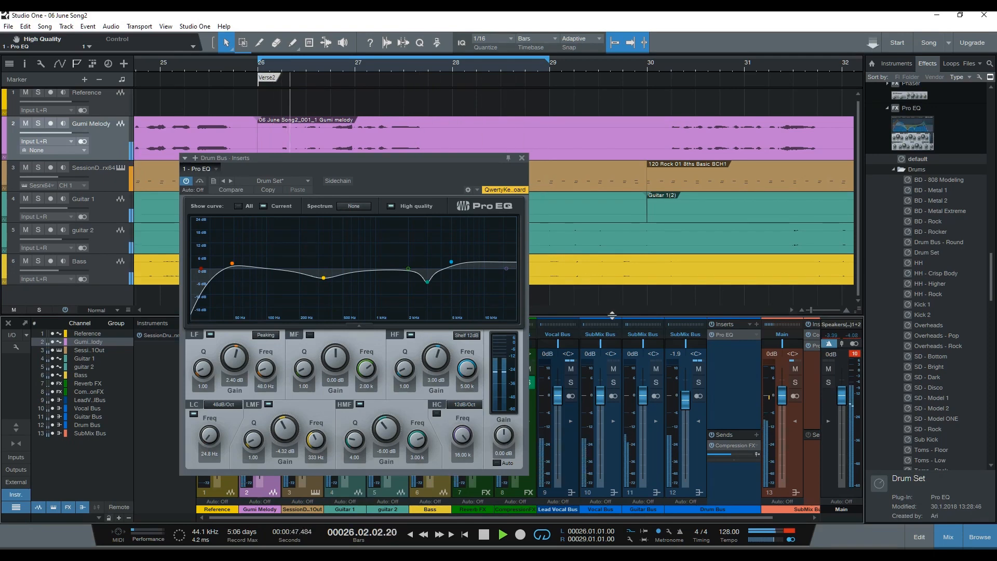
{"action": "left_click_drag", "start_coordinate": [688, 403], "coordinate": [687, 401]}
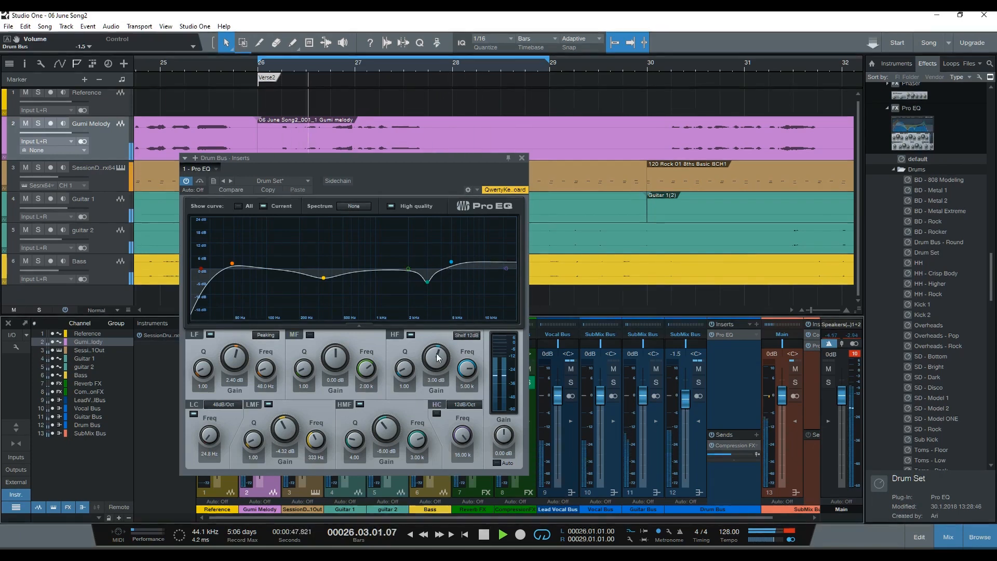
Set the Drum Bus Pro EQ gains to 3.24 dB for HF, -4.80 dB for HMF and -3.12 dB for LMF
{"action": "left_click_drag", "start_coordinate": [438, 357], "coordinate": [442, 360]}
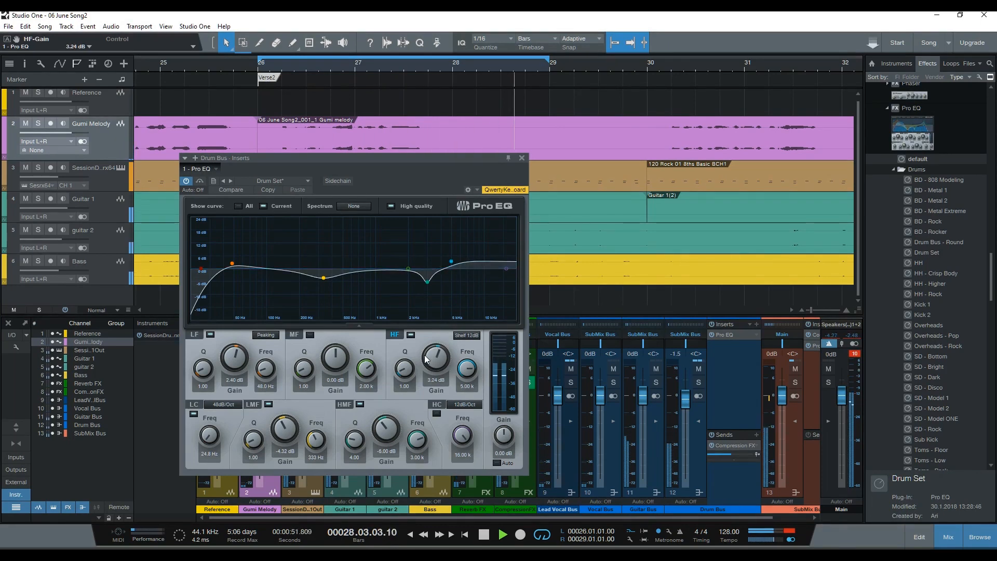
{"action": "left_click_drag", "start_coordinate": [387, 437], "coordinate": [388, 437]}
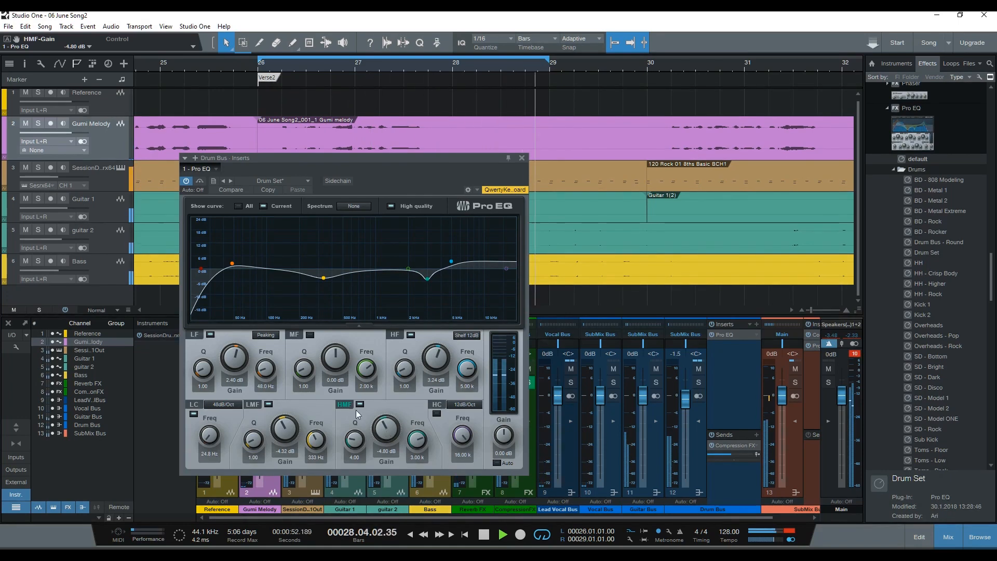
{"action": "left_click_drag", "start_coordinate": [285, 435], "coordinate": [285, 431]}
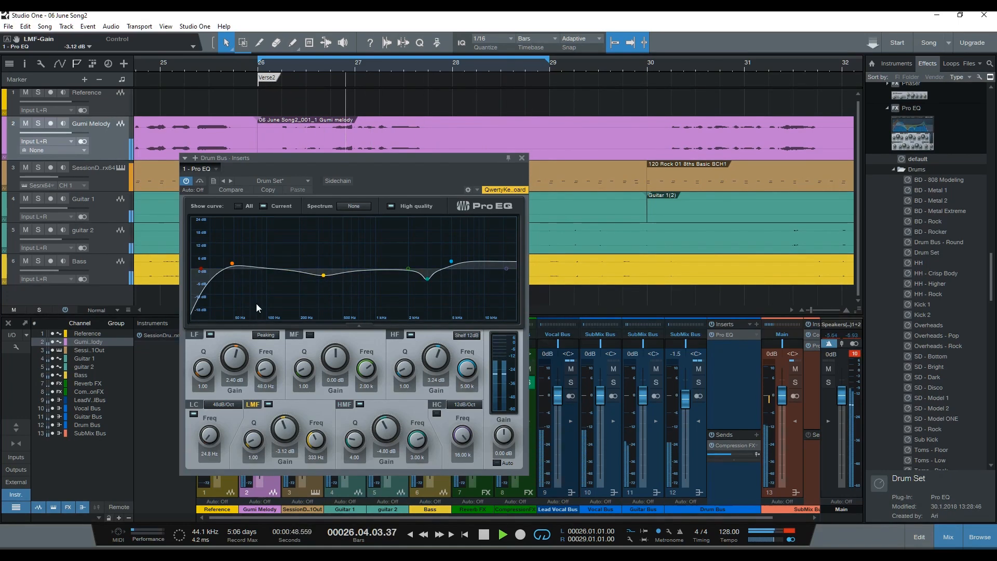
Compare the mix with the Drum Bus Pro EQ bypassed and active, and close the EQ window
{"action": "left_click", "coordinate": [186, 180]}
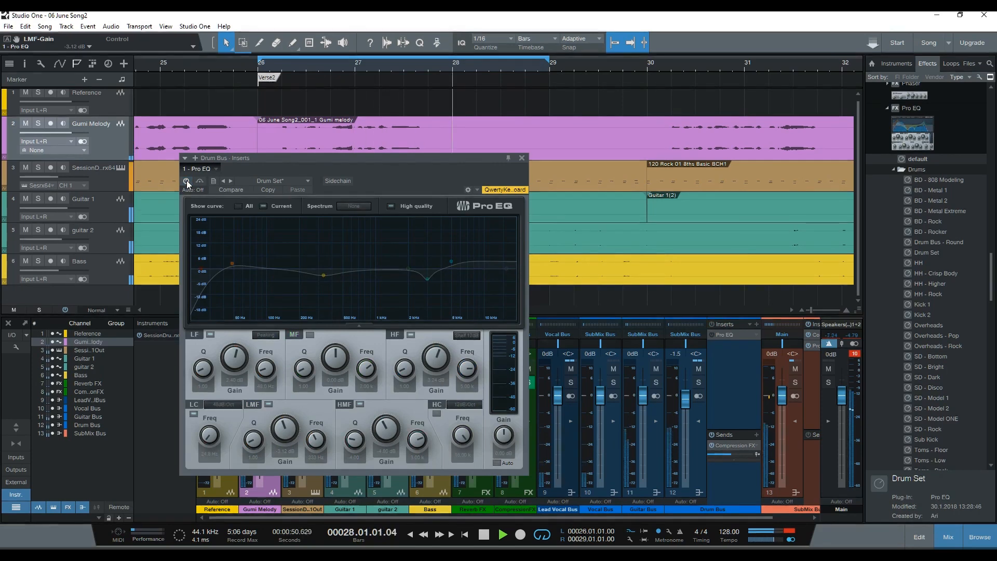
{"action": "left_click", "coordinate": [186, 180]}
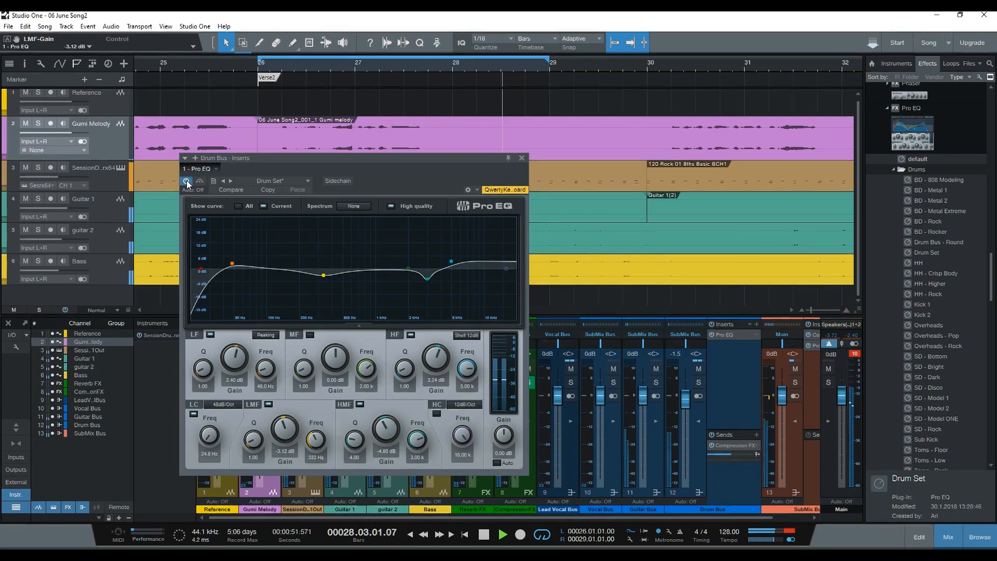
{"action": "left_click", "coordinate": [523, 159]}
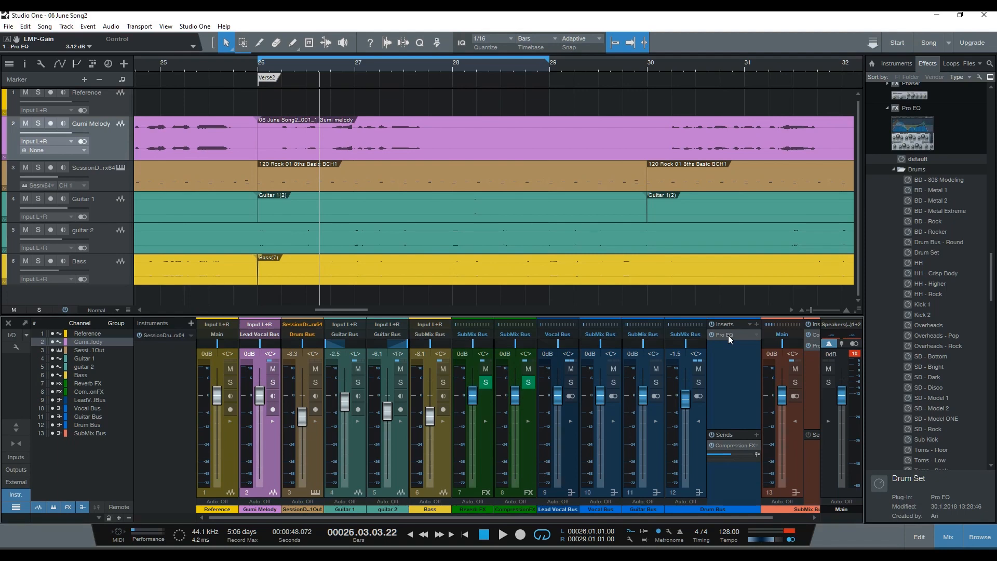
Play the looped section again to audition the mix, with the Drum Bus details collapsed
{"action": "key", "text": "space"}
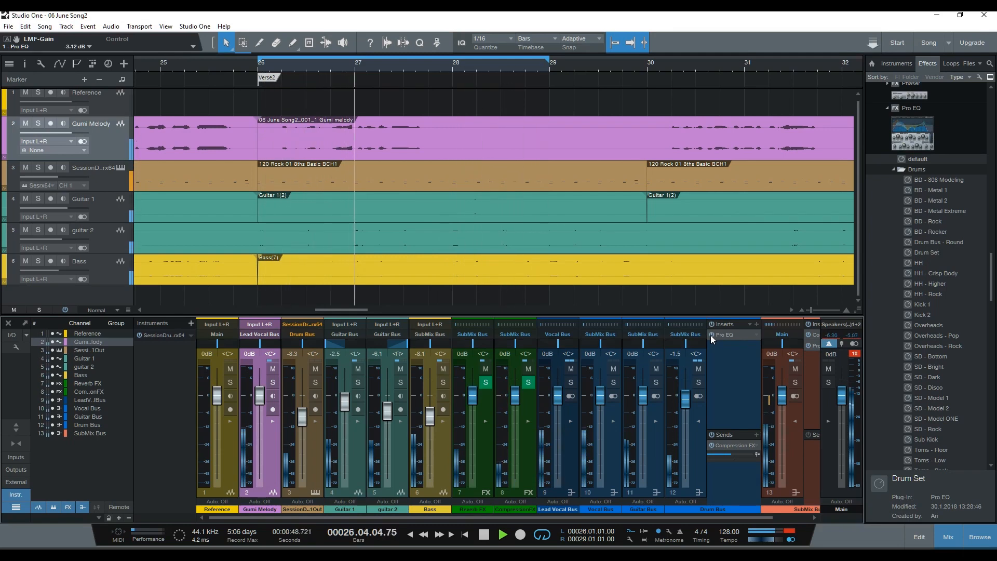
{"action": "key", "text": "space"}
{"action": "key", "text": "space"}
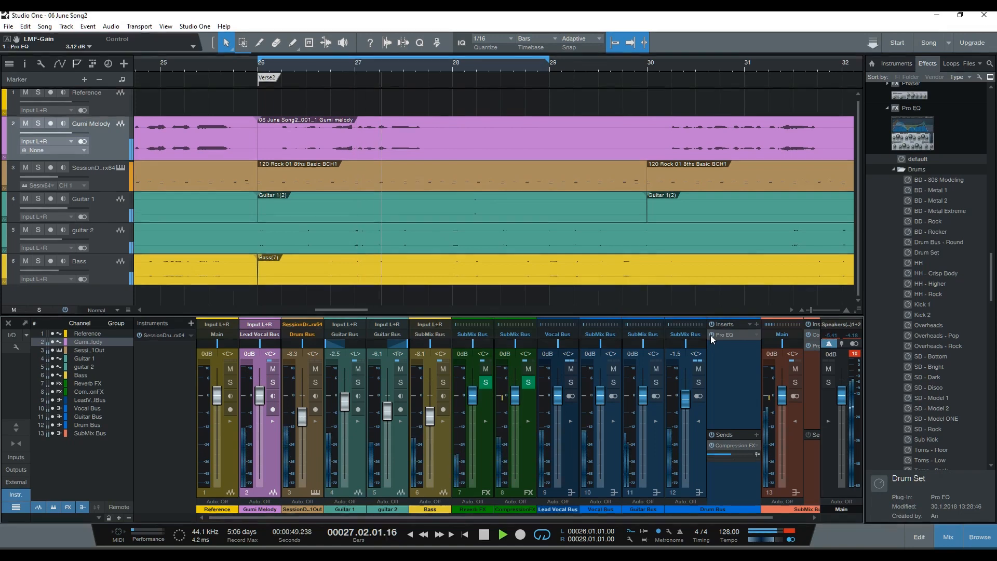
{"action": "left_click", "coordinate": [699, 422]}
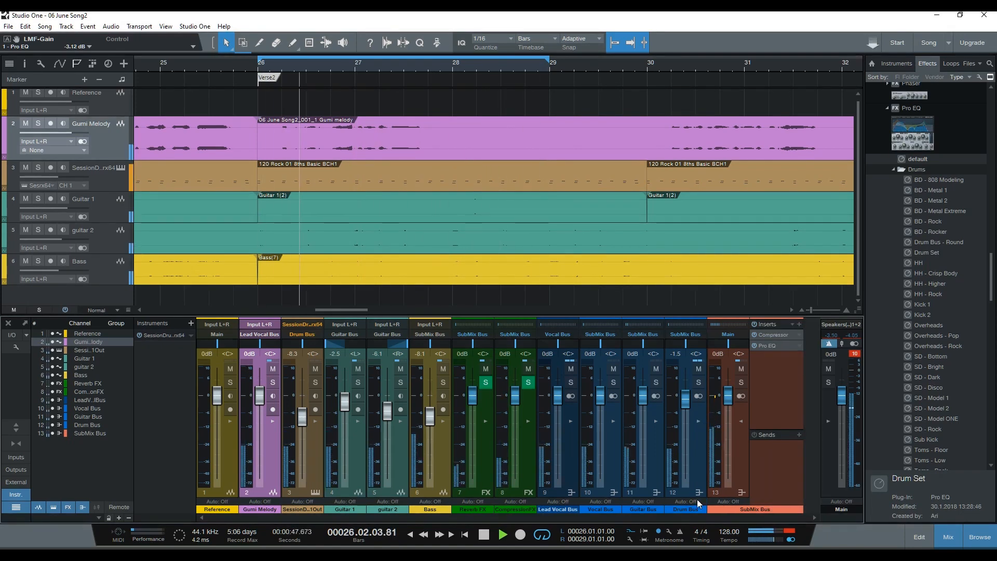
{"action": "key", "text": "space"}
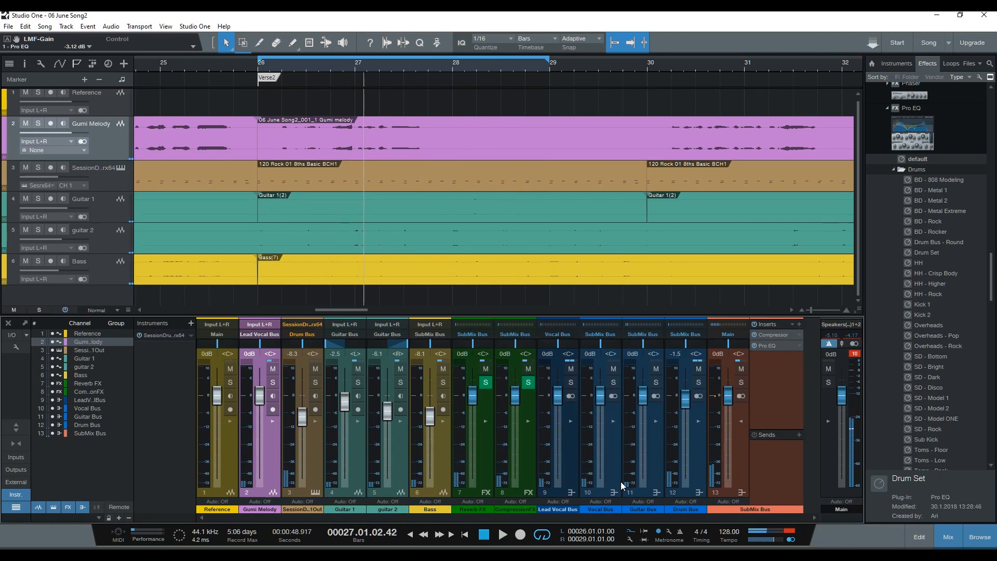
{"action": "key", "text": "space"}
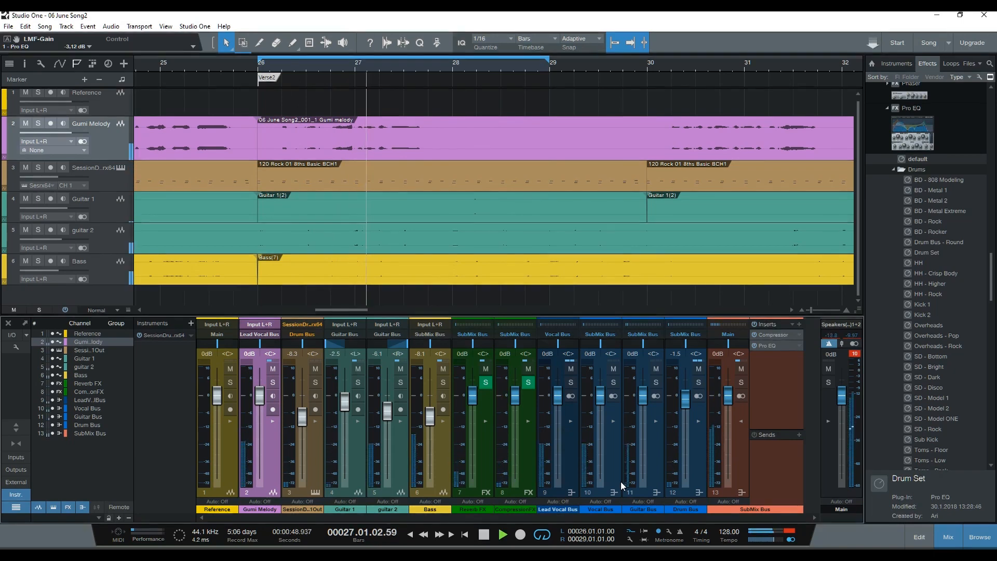
Add a Reverb FX send to the Drum Bus, set its send level to -18.8 dB, and collapse the bus details
{"action": "left_click", "coordinate": [698, 420]}
{"action": "left_click", "coordinate": [758, 436]}
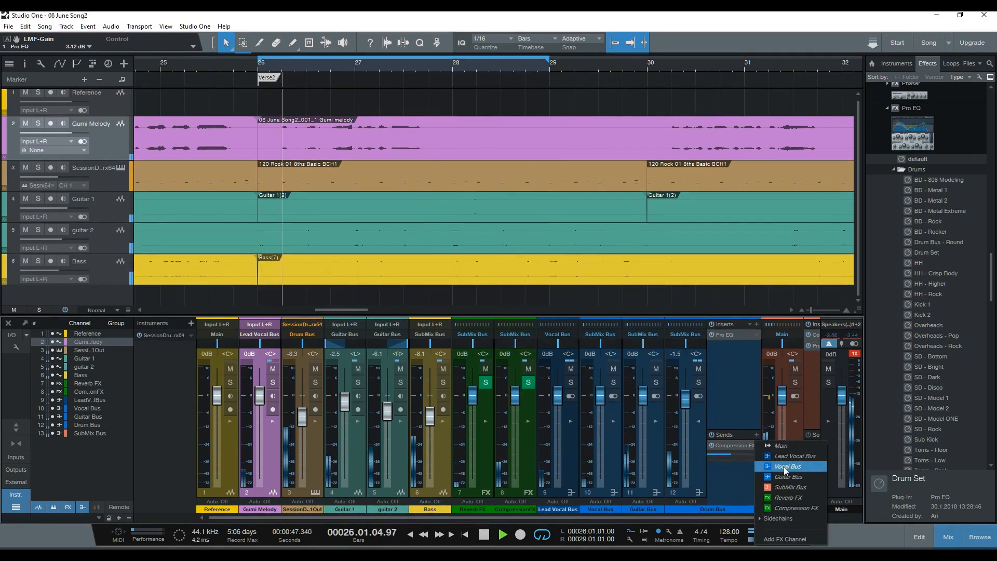
{"action": "left_click", "coordinate": [786, 496]}
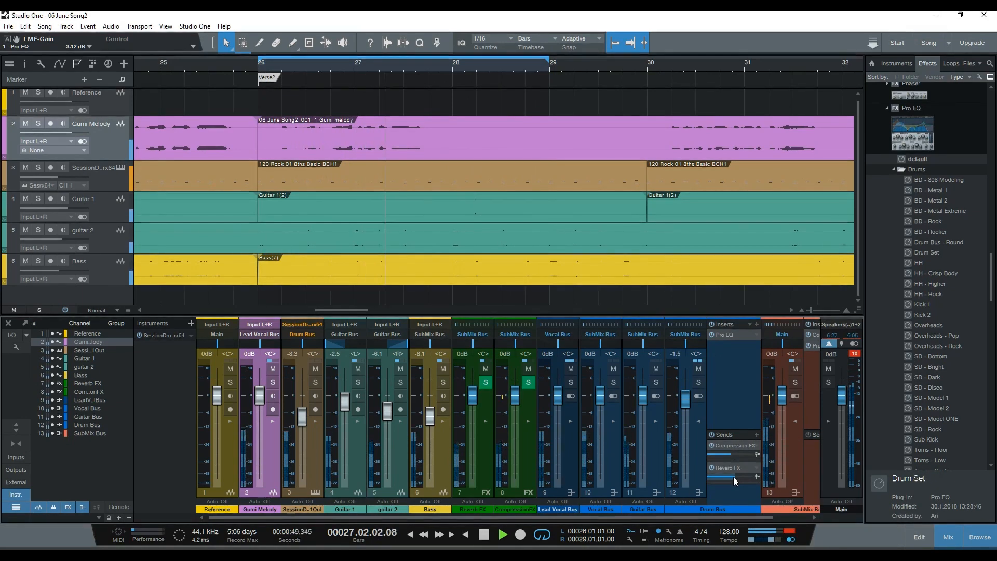
{"action": "left_click_drag", "start_coordinate": [733, 477], "coordinate": [722, 479]}
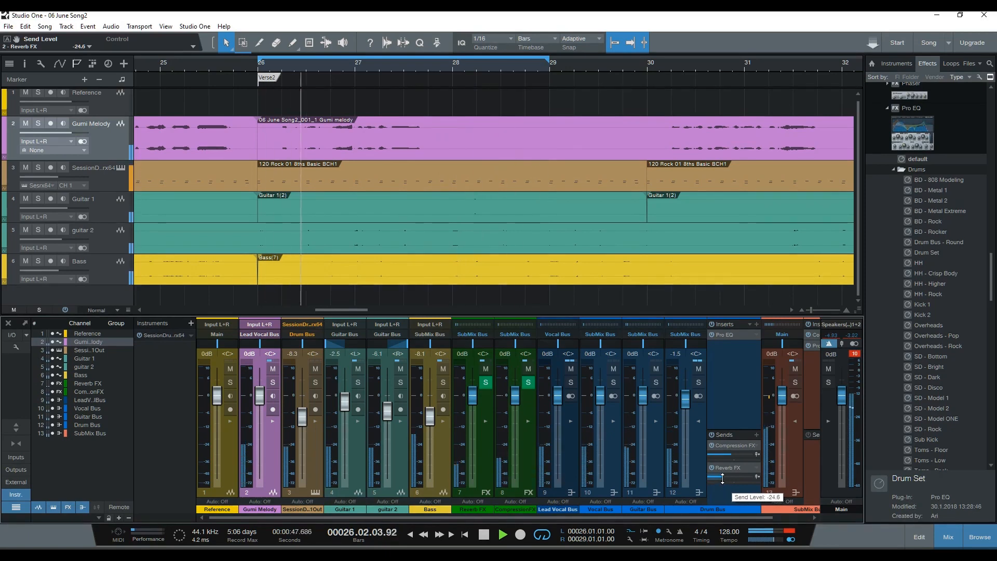
{"action": "mouse_move", "coordinate": [722, 479]}
{"action": "left_mouse_down"}
{"action": "mouse_move", "coordinate": [749, 479]}
{"action": "mouse_move", "coordinate": [726, 479]}
{"action": "left_mouse_up"}
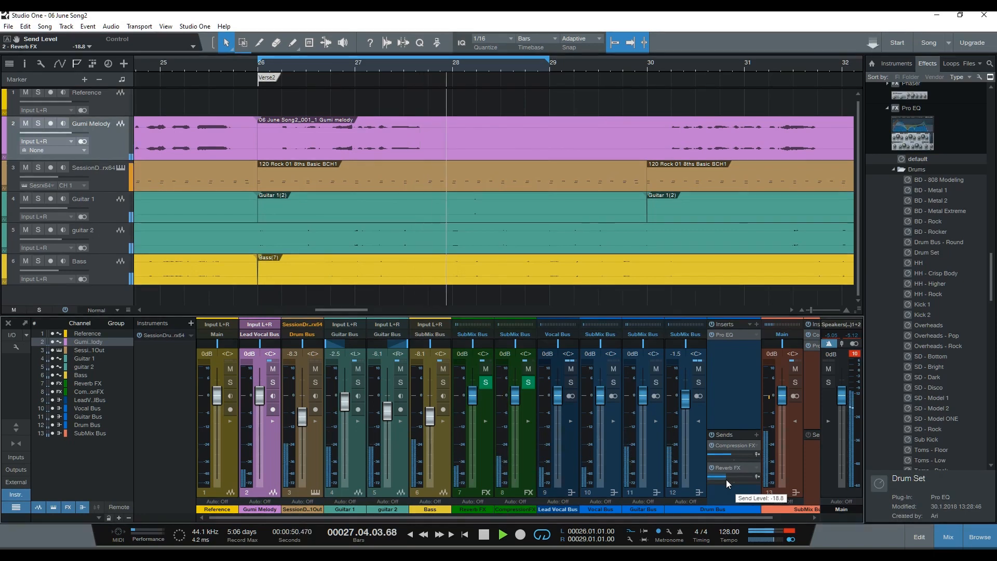
{"action": "left_click", "coordinate": [699, 422]}
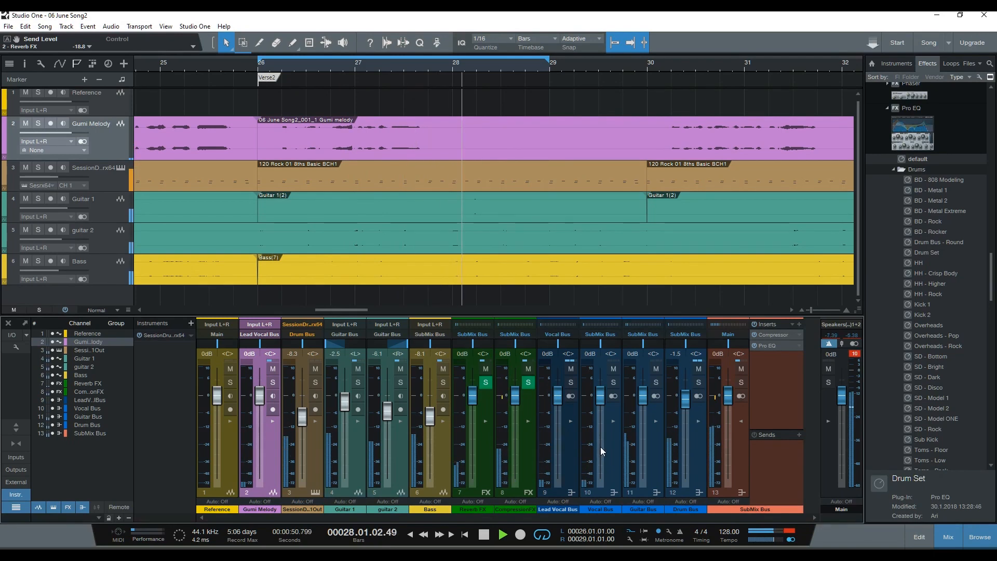
Turn off looping and let the mix play on into the chorus, ending with playback stopped
{"action": "left_click", "coordinate": [544, 538]}
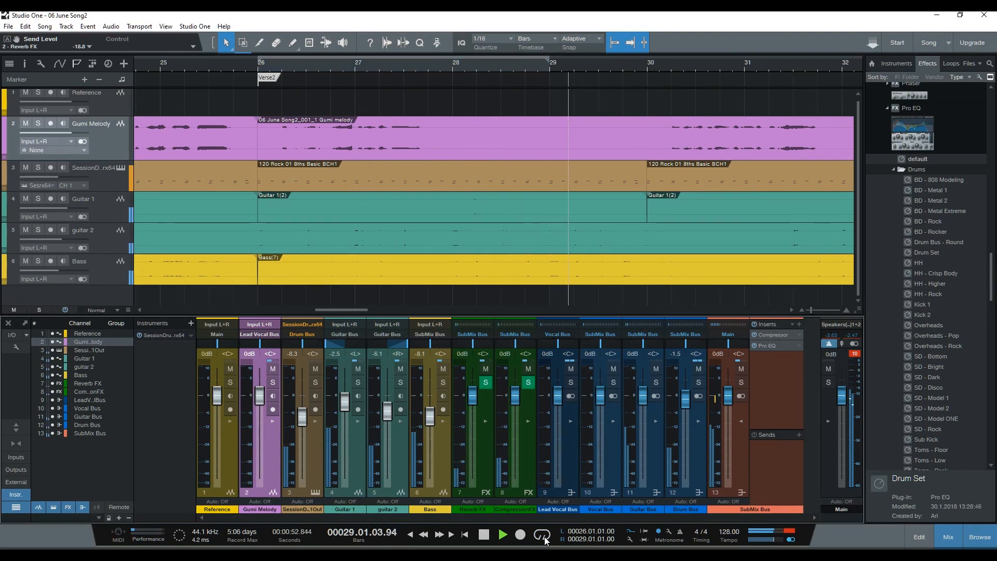
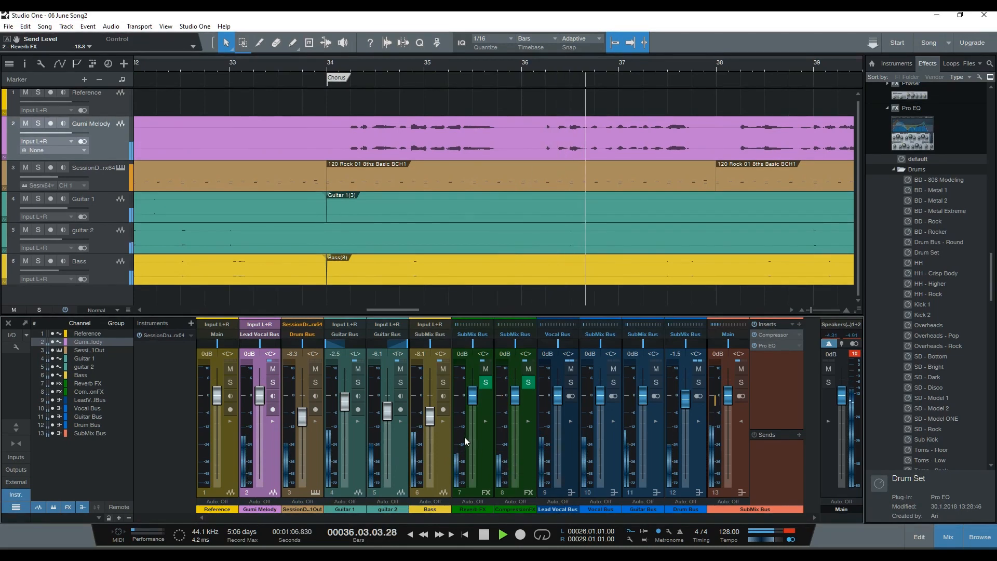
{"action": "key", "text": "space"}
Insert the Compressor with its Guitar preset Electric Bass 1 on the Bass channel after bx_bassdude
{"action": "left_click", "coordinate": [444, 423]}
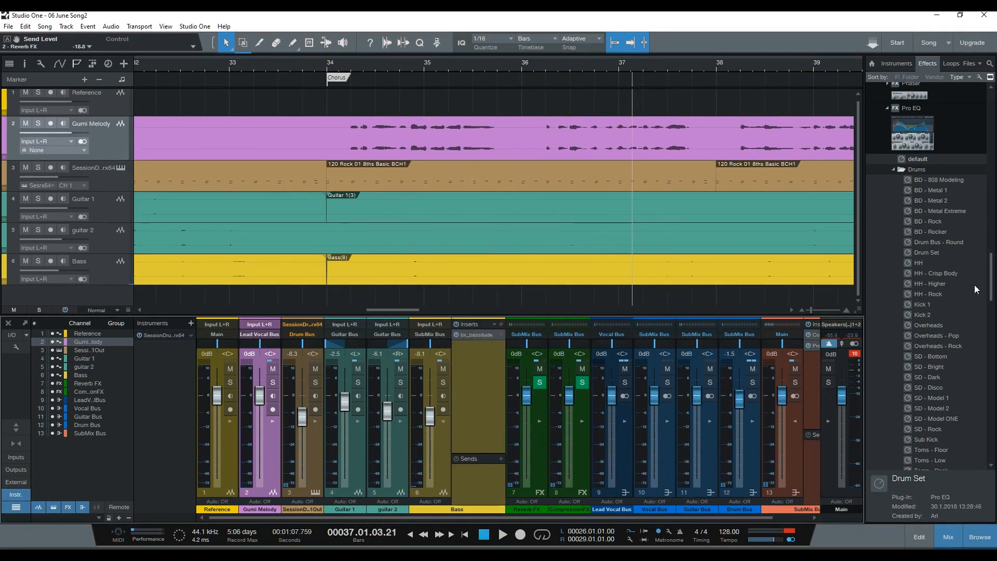
{"action": "left_click_drag", "start_coordinate": [991, 279], "coordinate": [994, 233]}
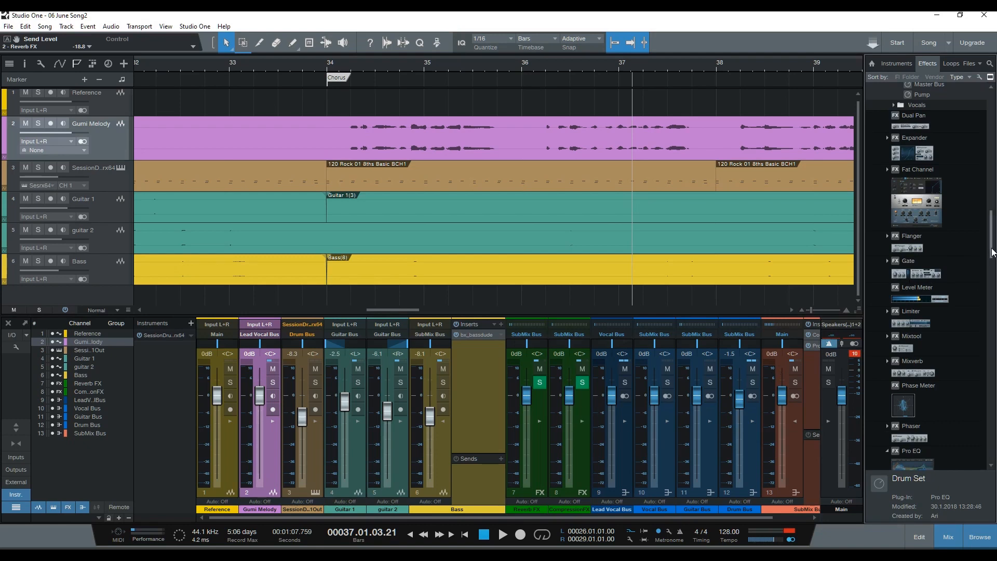
{"action": "scroll", "coordinate": [992, 252], "scroll_direction": "up", "scroll_amount": 10}
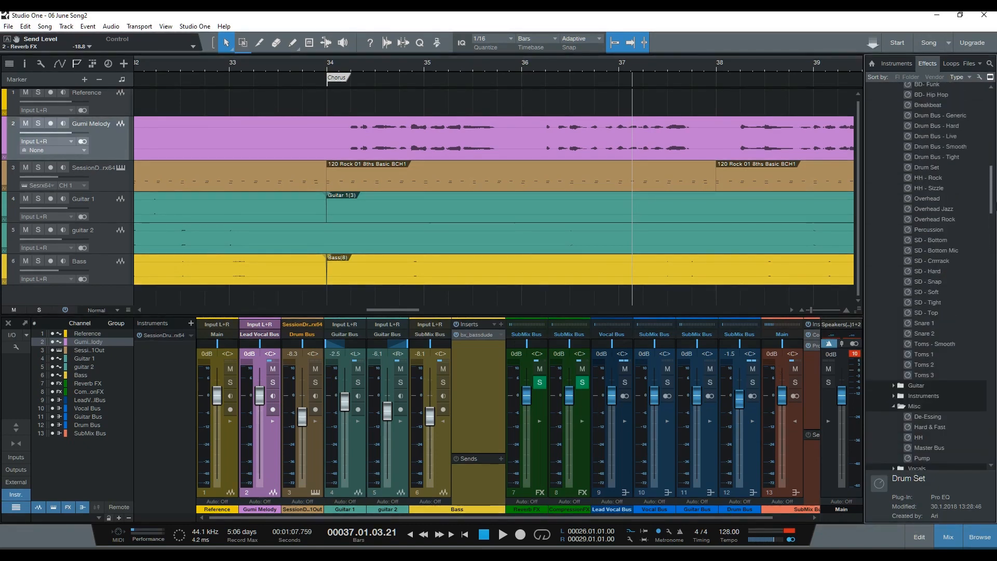
{"action": "scroll", "coordinate": [993, 204], "scroll_direction": "up", "scroll_amount": 5}
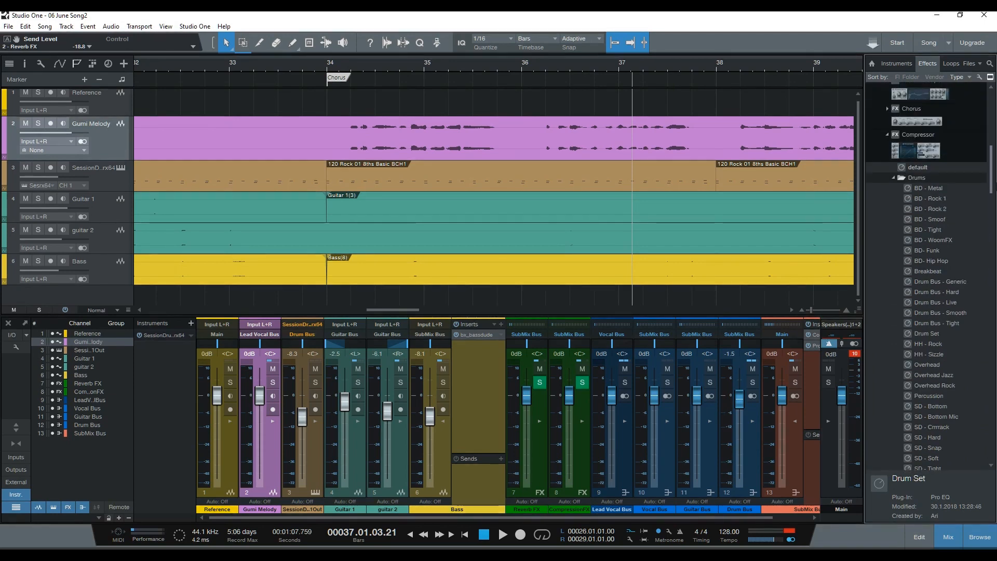
{"action": "left_click", "coordinate": [894, 178]}
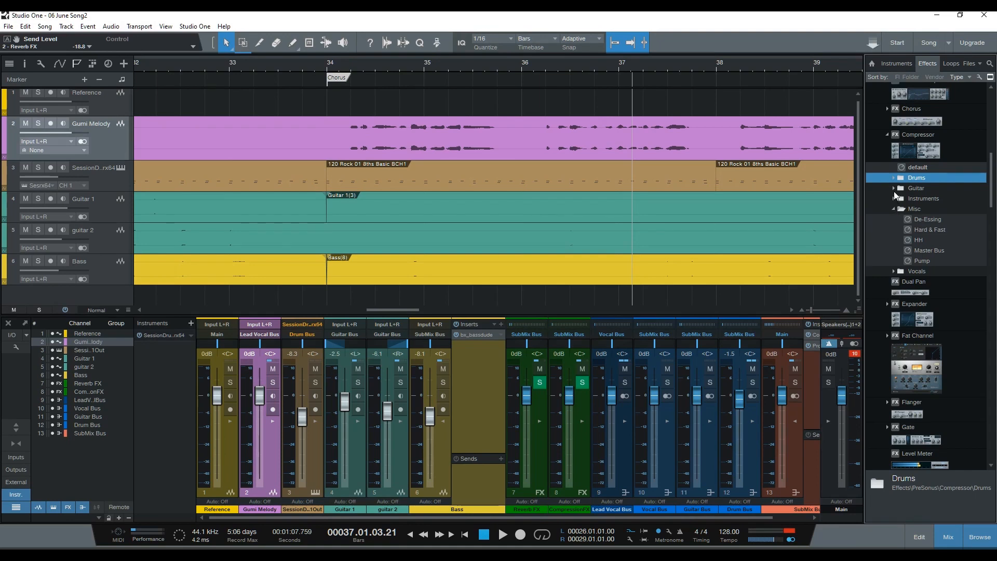
{"action": "left_click", "coordinate": [896, 201]}
{"action": "left_click", "coordinate": [895, 199]}
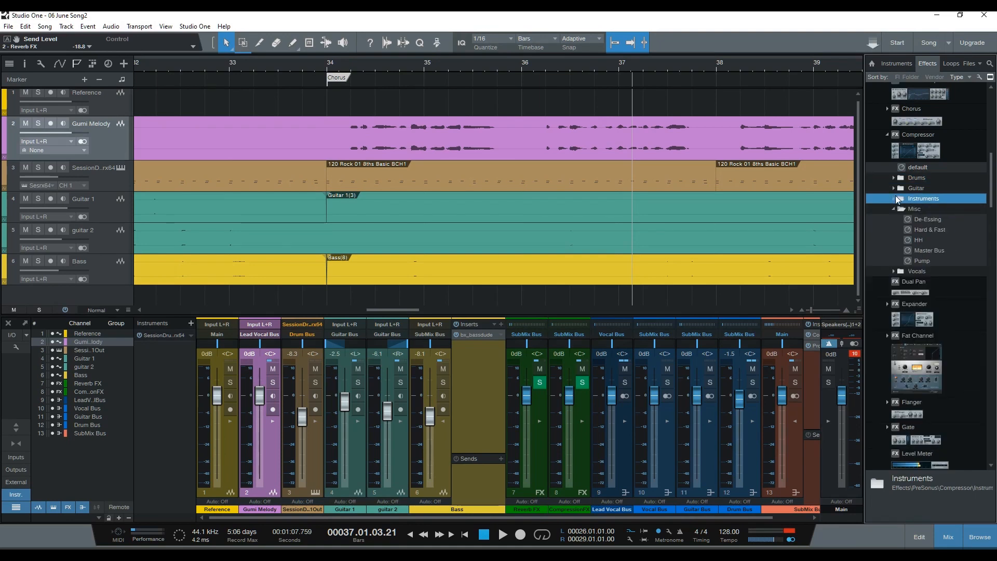
{"action": "left_click", "coordinate": [895, 188]}
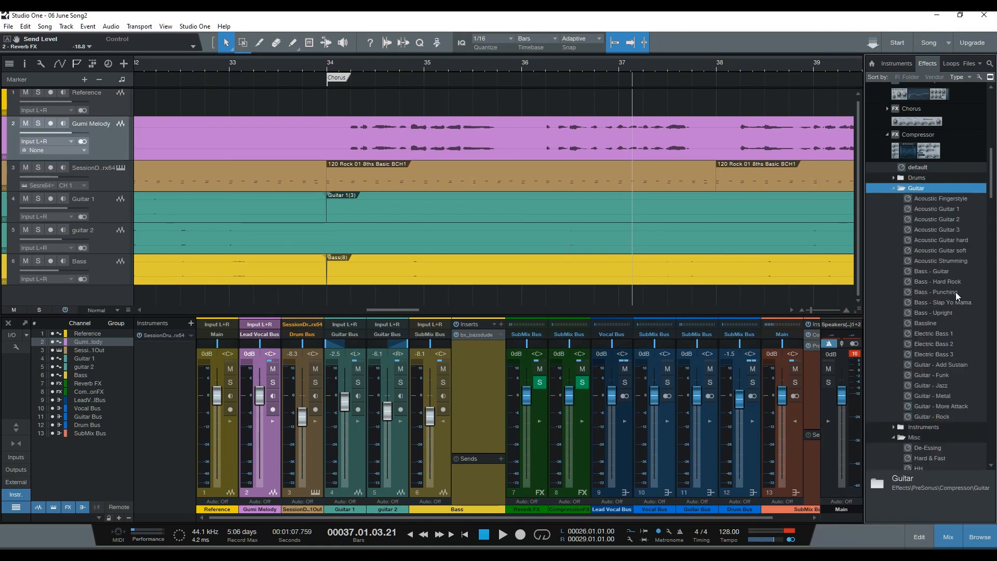
{"action": "left_click_drag", "start_coordinate": [937, 334], "coordinate": [490, 372]}
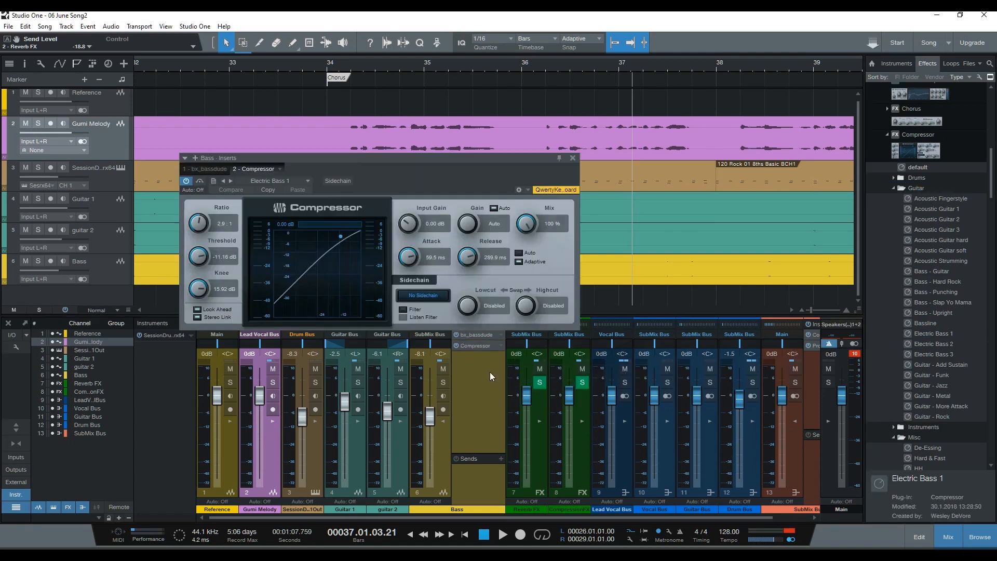
During playback, set the Bass Compressor to threshold -14.28 dB, auto gain off, gain 3.42 dB and attack 50.4 ms
{"action": "key", "text": "space"}
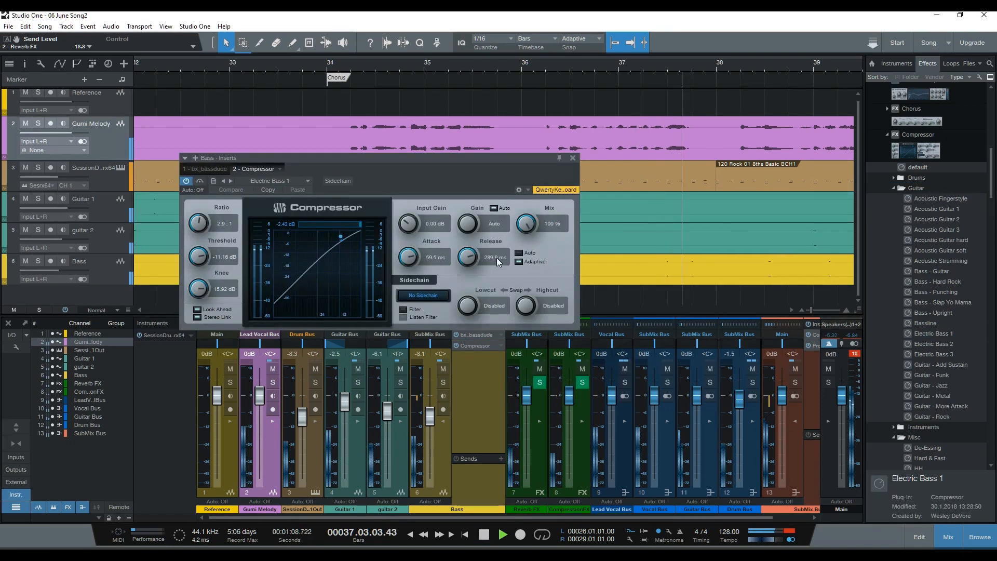
{"action": "left_click_drag", "start_coordinate": [434, 159], "coordinate": [347, 97]}
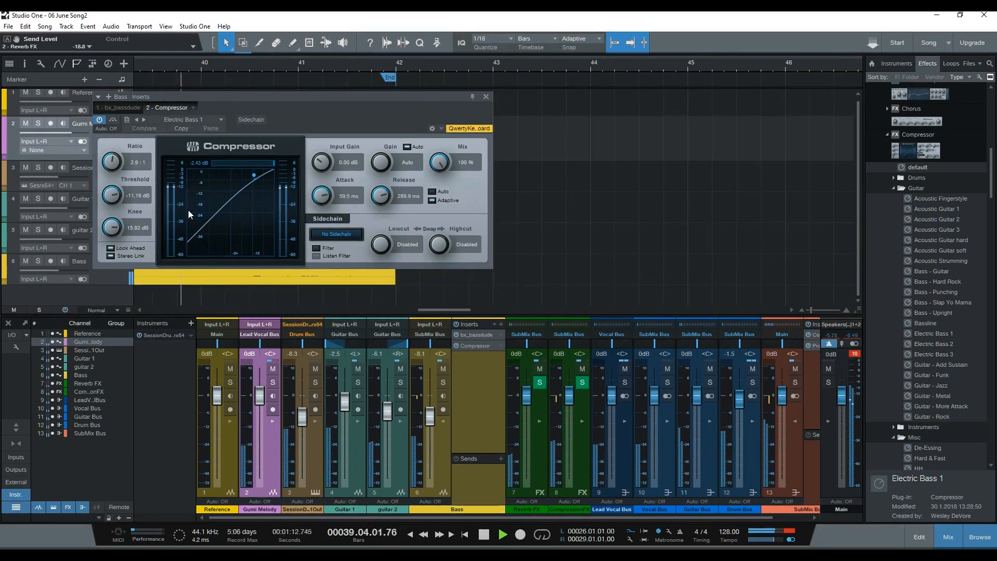
{"action": "key", "text": "comma"}
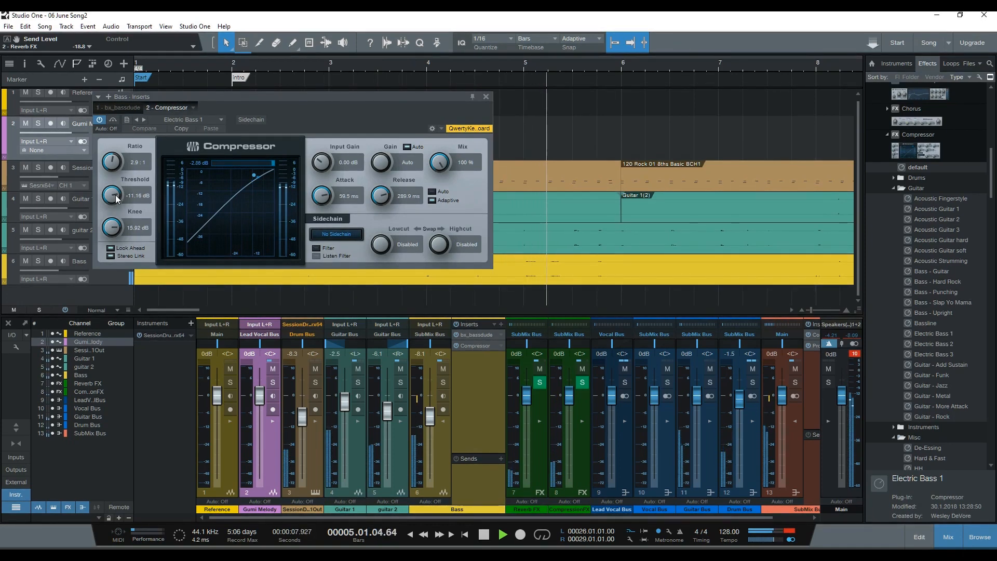
{"action": "left_click_drag", "start_coordinate": [118, 199], "coordinate": [114, 201]}
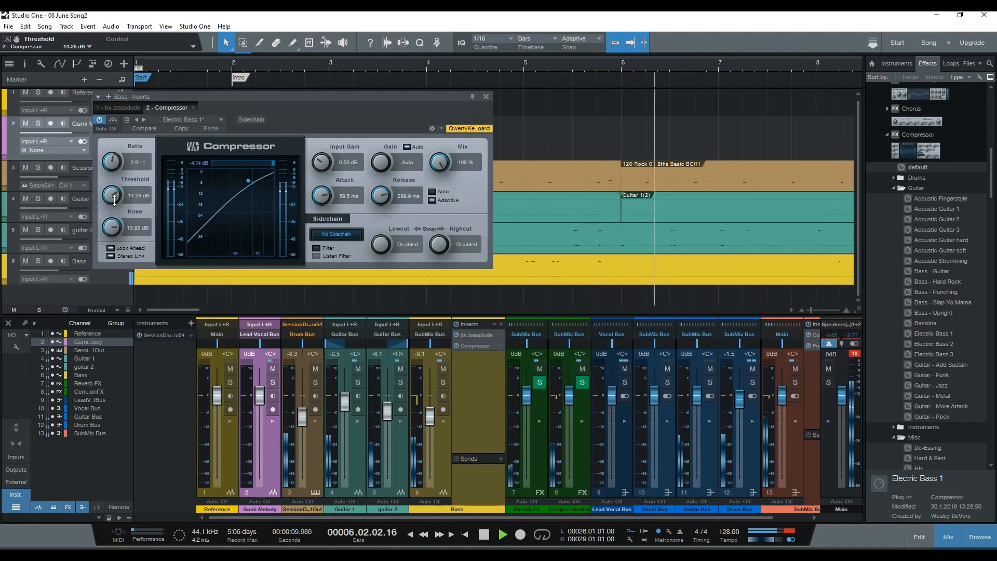
{"action": "left_click", "coordinate": [409, 147]}
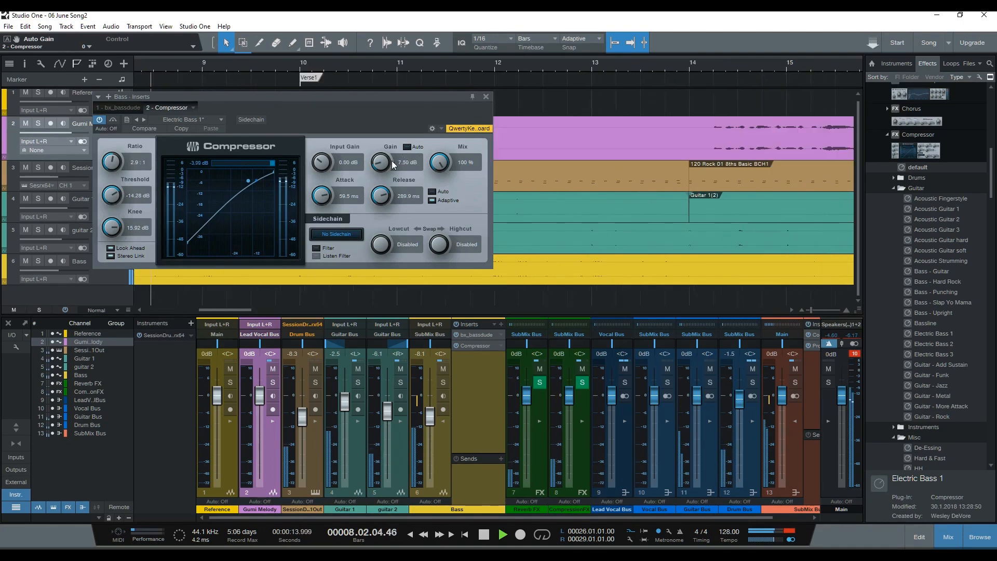
{"action": "left_click_drag", "start_coordinate": [375, 169], "coordinate": [376, 174]}
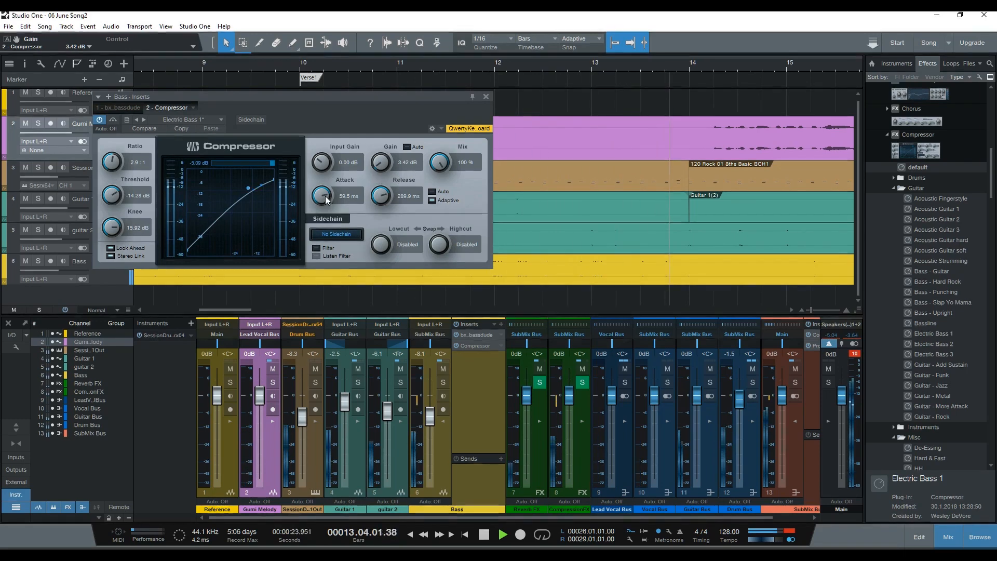
{"action": "left_click_drag", "start_coordinate": [325, 195], "coordinate": [325, 198]}
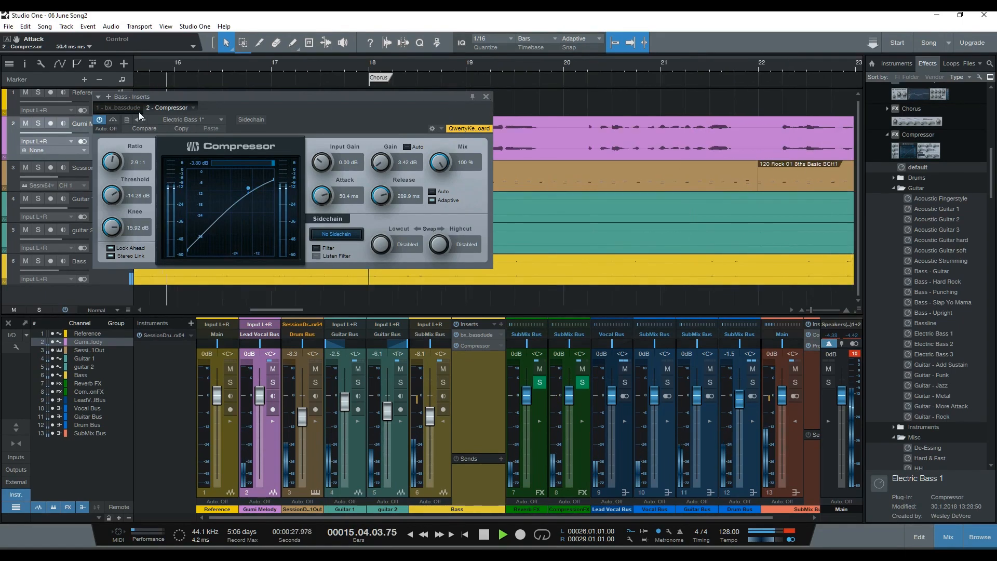
Compare the Bass Compressor bypassed and active, set the Bass volume to -7.5 dB, and close the plug-in window
{"action": "left_click", "coordinate": [100, 120]}
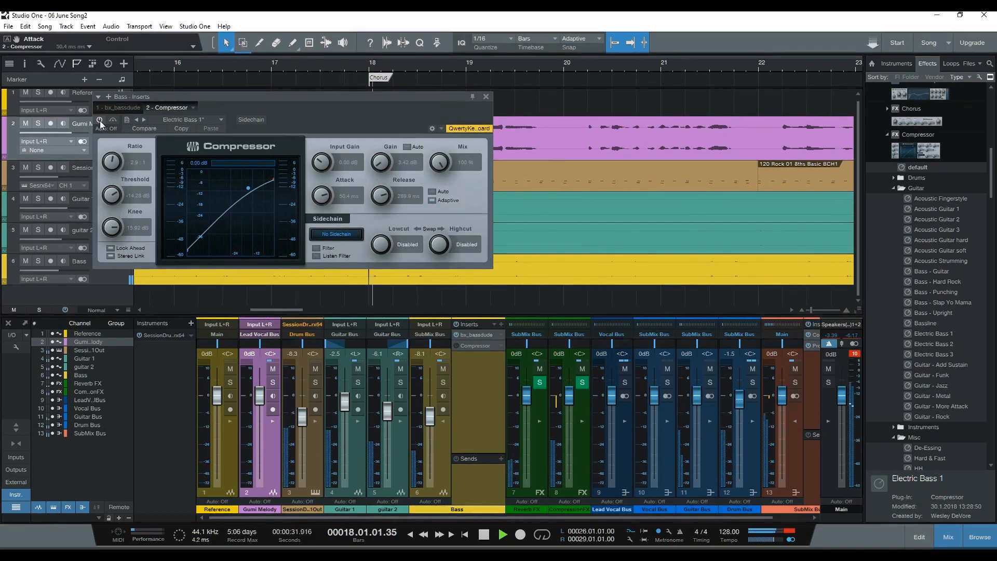
{"action": "left_click", "coordinate": [100, 121]}
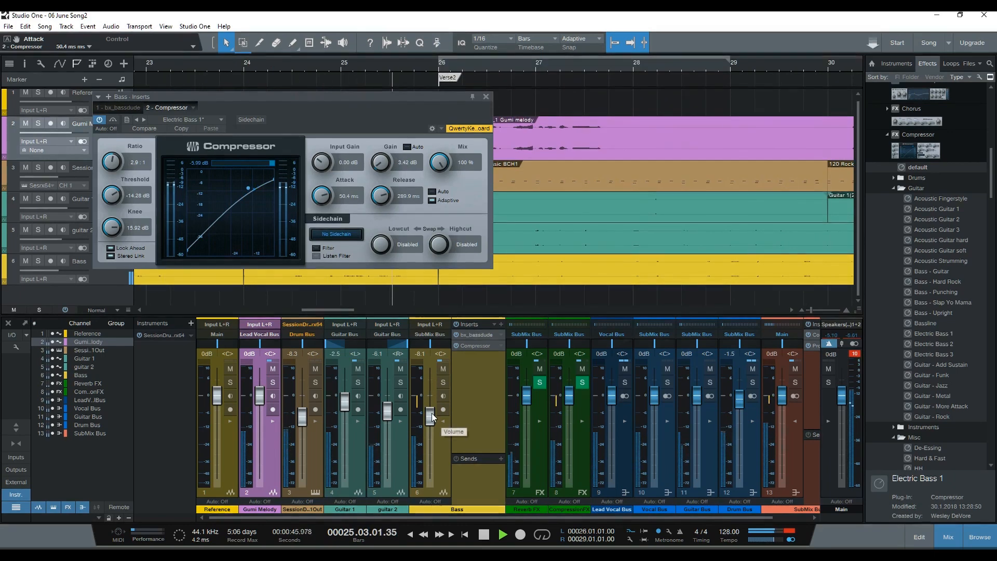
{"action": "left_click_drag", "start_coordinate": [433, 418], "coordinate": [434, 416]}
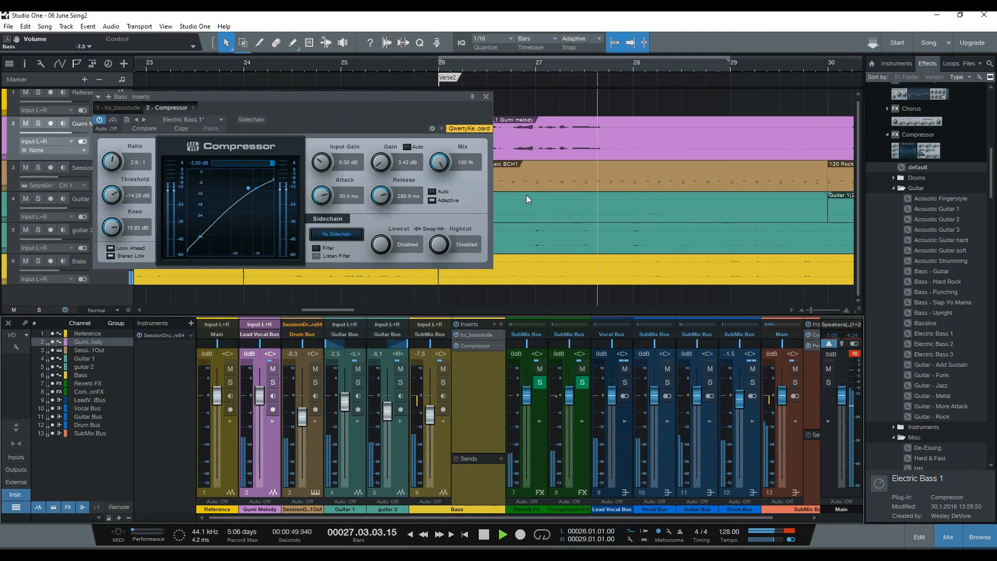
{"action": "left_click", "coordinate": [486, 97]}
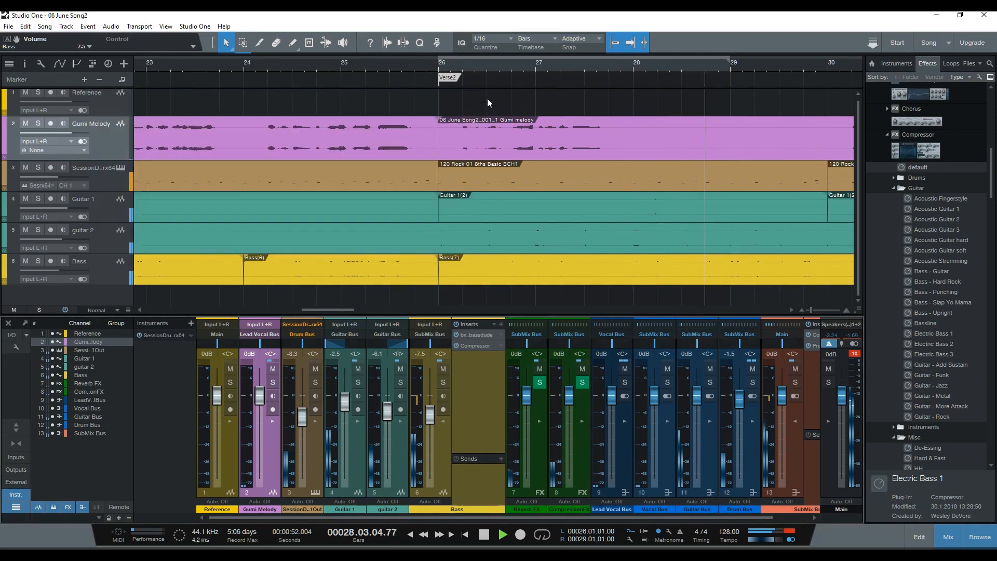
Audition the mix from the end of bar 28 into the chorus, and stop playback
{"action": "key", "text": "space"}
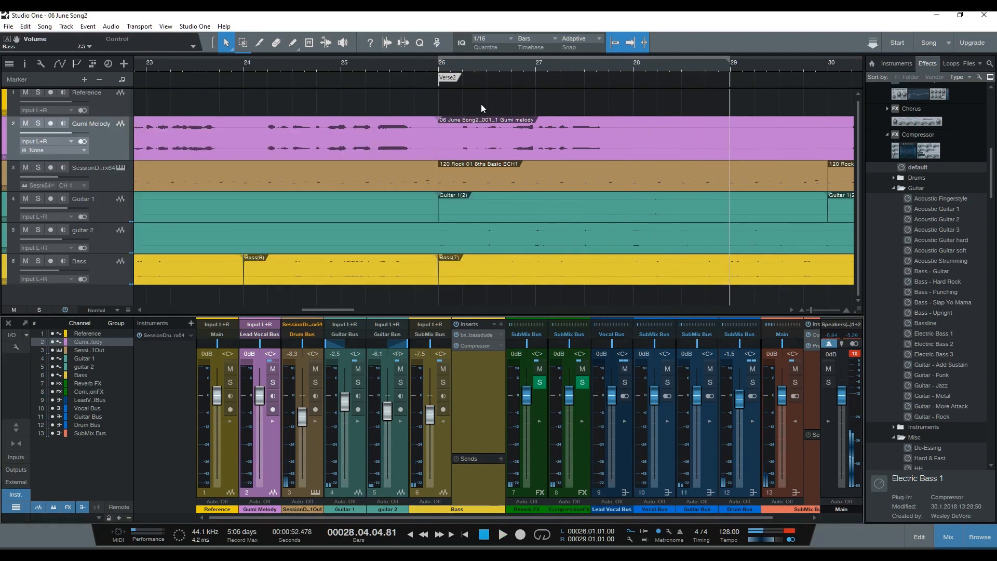
{"action": "key", "text": "space"}
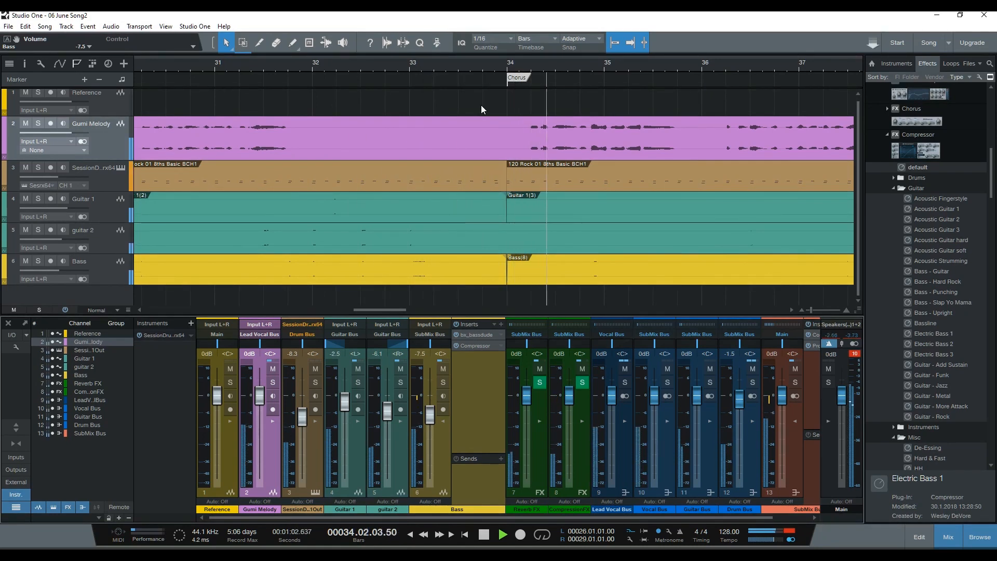
{"action": "key", "text": "space"}
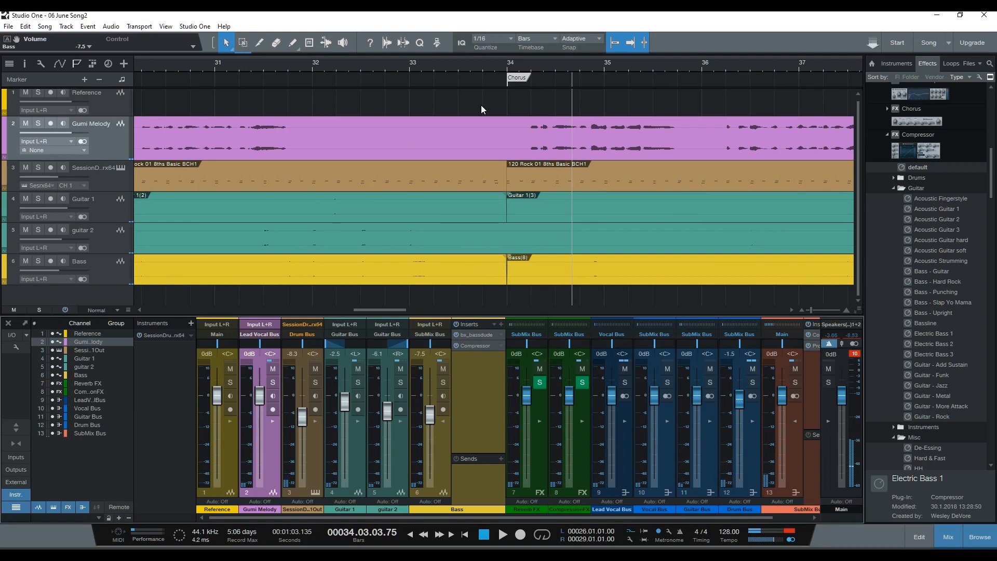
Expand the Guitar Bus inserts and sends in the mixer and collapse the Bass channel details
{"action": "left_click_drag", "start_coordinate": [421, 520], "coordinate": [622, 516]}
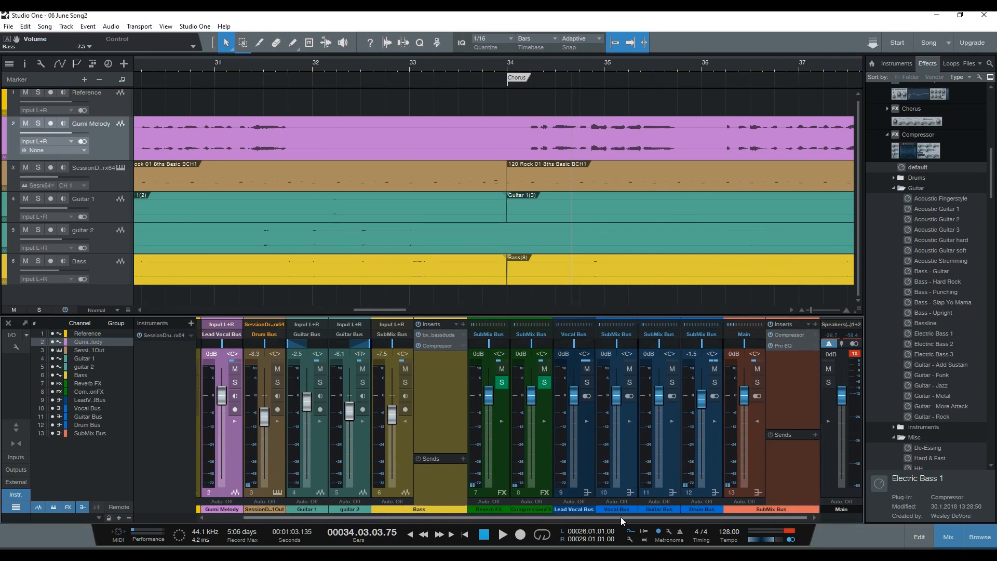
{"action": "left_click", "coordinate": [672, 421]}
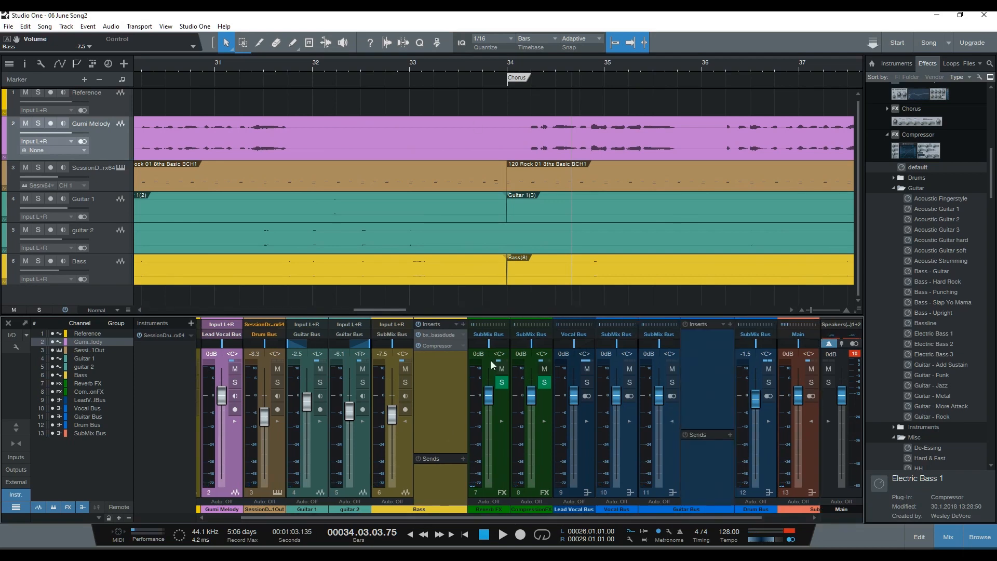
{"action": "left_click", "coordinate": [405, 421]}
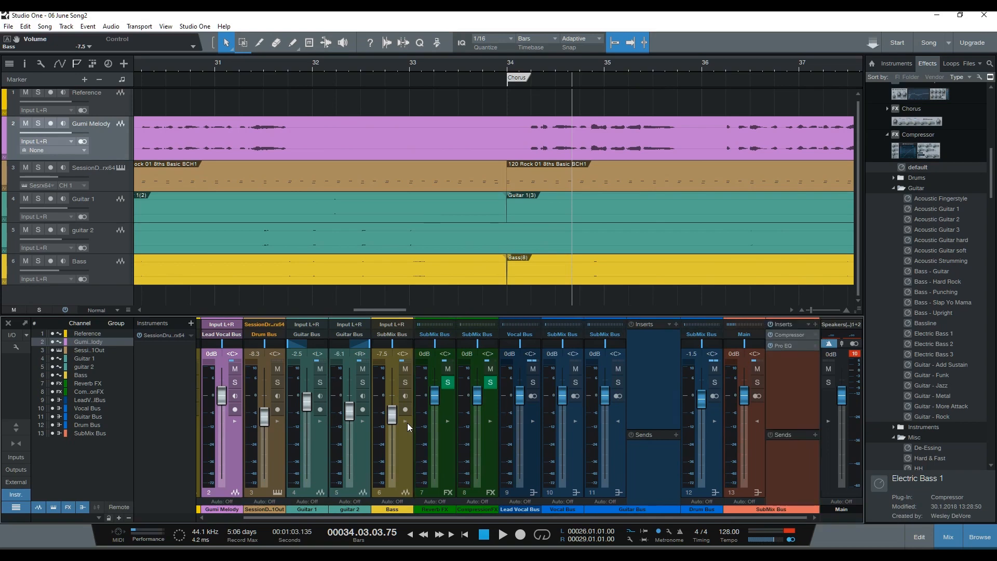
Play the song from the start, solo the Guitar Bus to hear the guitars, and stop playback
{"action": "key", "text": "comma"}
{"action": "key", "text": "space"}
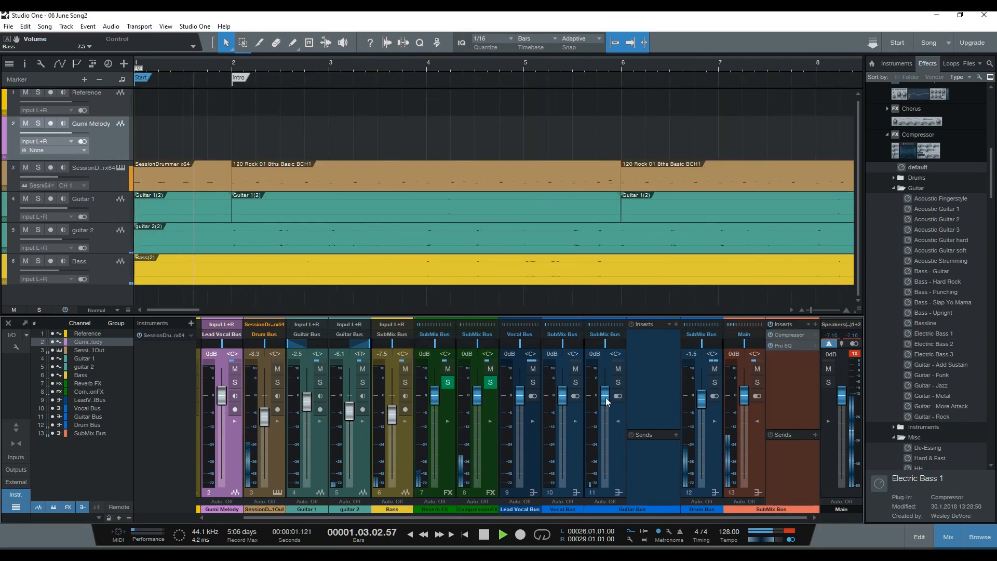
{"action": "left_click", "coordinate": [618, 383]}
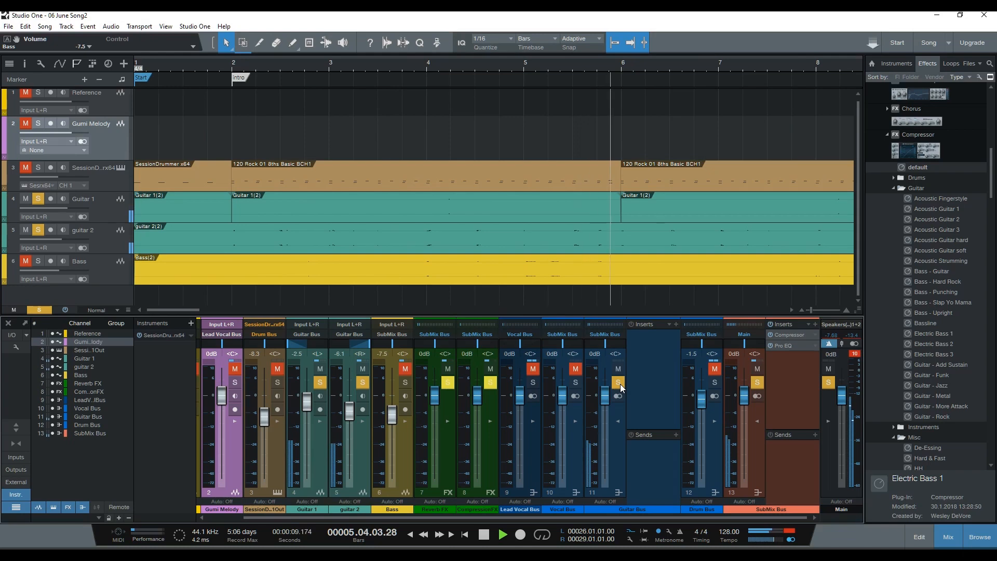
{"action": "key", "text": "space"}
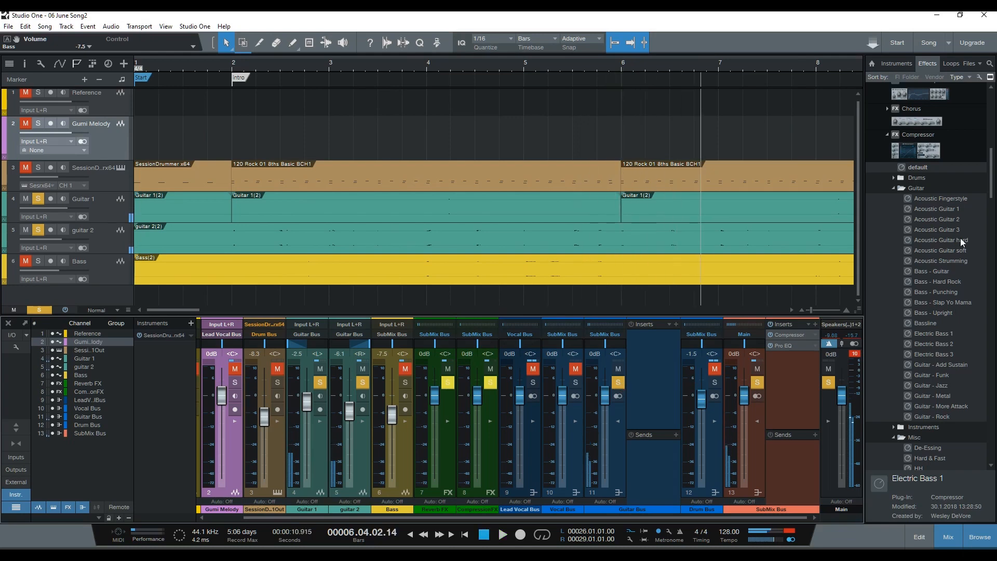
Insert a Compressor with the Guitar - Rock preset on the Guitar Bus and start playback
{"action": "left_click", "coordinate": [887, 134]}
{"action": "scroll", "coordinate": [948, 227], "scroll_direction": "down", "scroll_amount": 1}
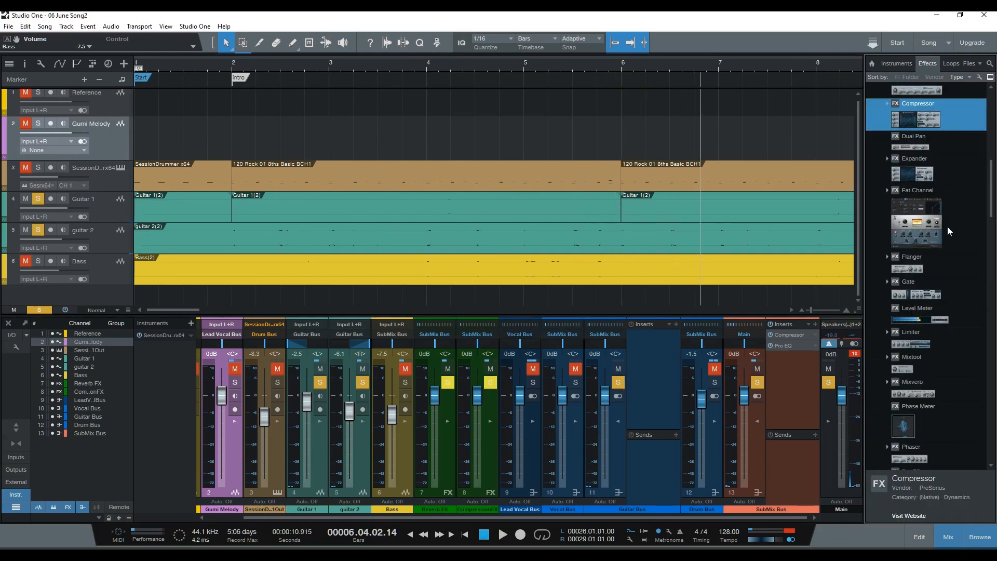
{"action": "scroll", "coordinate": [948, 227], "scroll_direction": "down", "scroll_amount": 4}
{"action": "scroll", "coordinate": [948, 223], "scroll_direction": "up", "scroll_amount": 4}
{"action": "scroll", "coordinate": [948, 221], "scroll_direction": "up", "scroll_amount": 1}
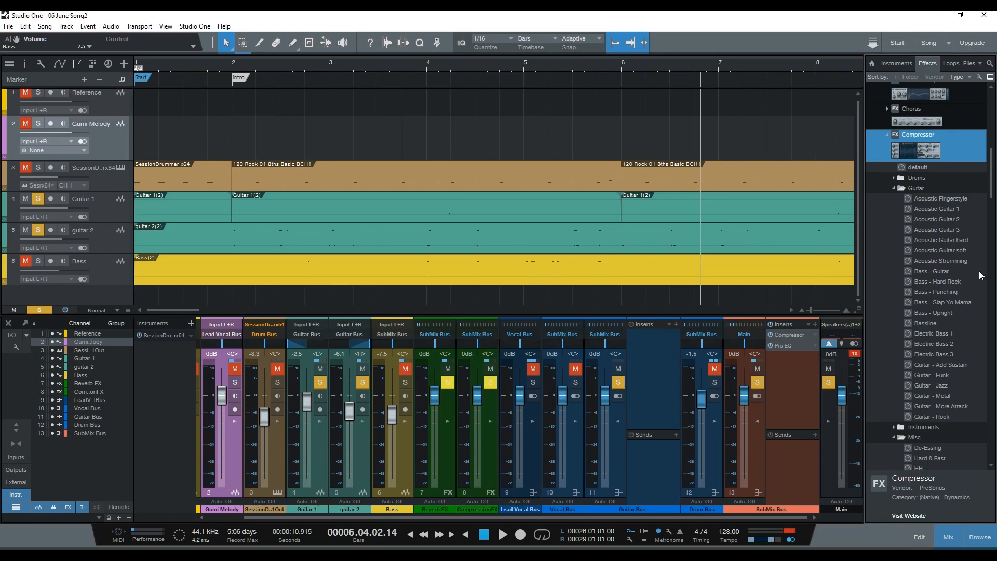
{"action": "left_click_drag", "start_coordinate": [938, 416], "coordinate": [672, 379]}
{"action": "key", "text": "space"}
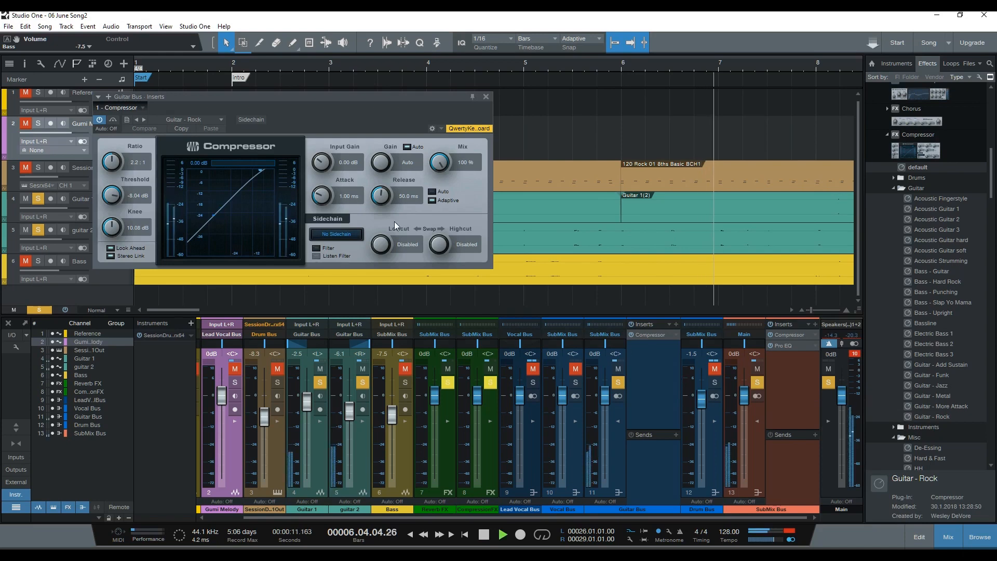
Turn off the Guitar Bus Compressor's automatic gain, then set its gain to 4.38 dB and threshold to -28.44 dB
{"action": "left_click", "coordinate": [407, 147]}
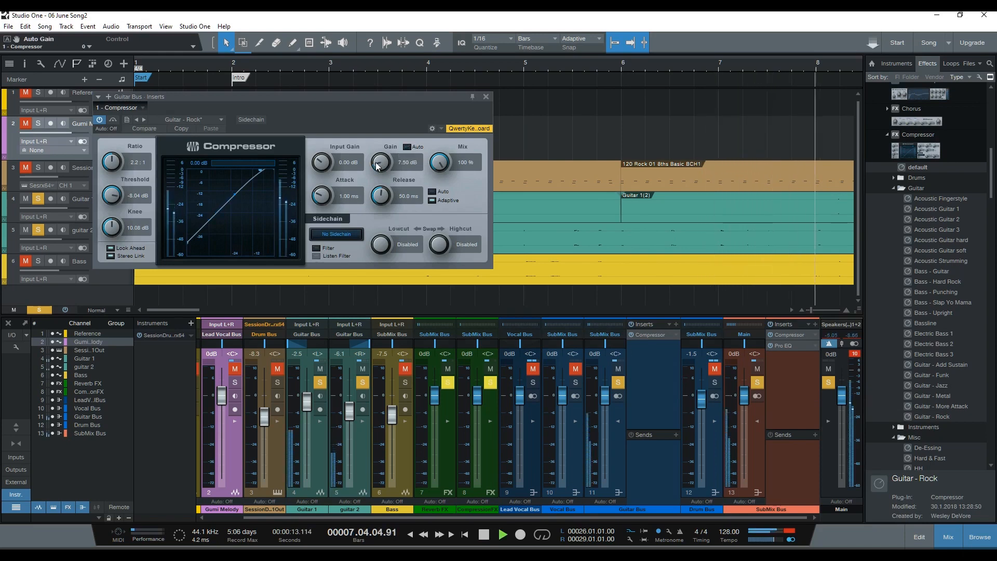
{"action": "left_click_drag", "start_coordinate": [380, 161], "coordinate": [377, 168]}
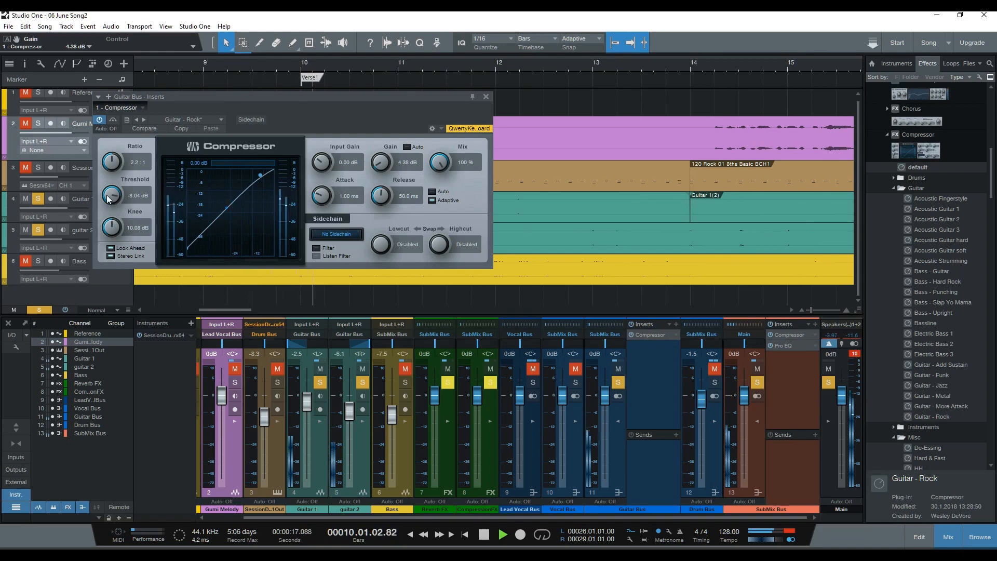
{"action": "left_click_drag", "start_coordinate": [109, 199], "coordinate": [108, 206]}
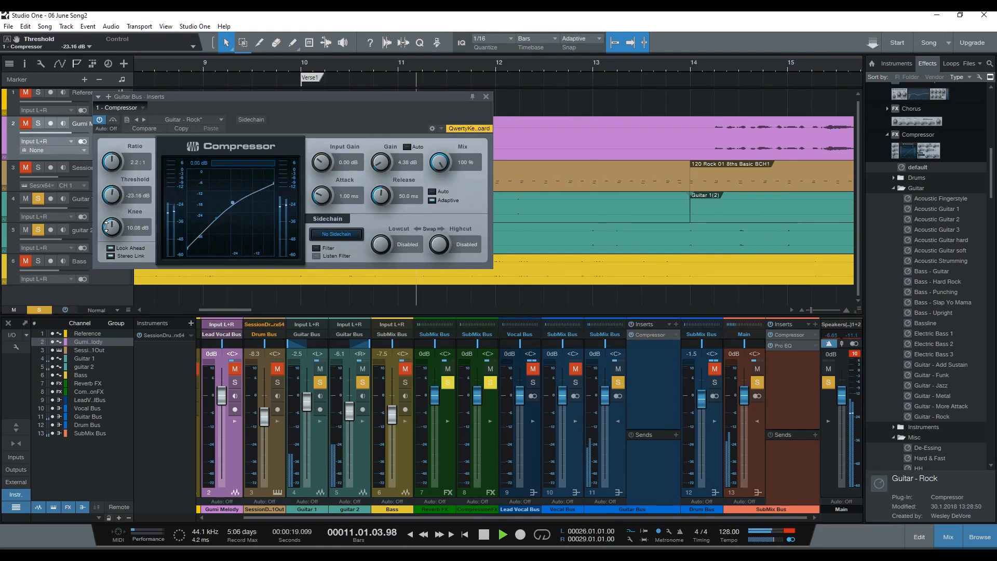
{"action": "left_click_drag", "start_coordinate": [106, 235], "coordinate": [105, 238]}
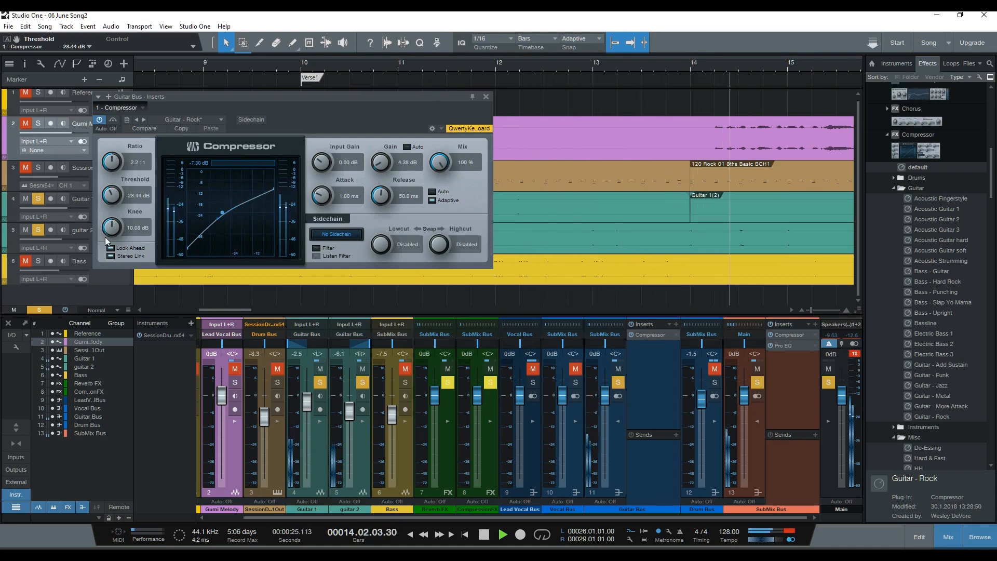
Set the Guitar Bus Compressor's attack to 5.04 ms and release to 204 ms, and switch its gain back to automatic
{"action": "left_click_drag", "start_coordinate": [381, 195], "coordinate": [387, 186]}
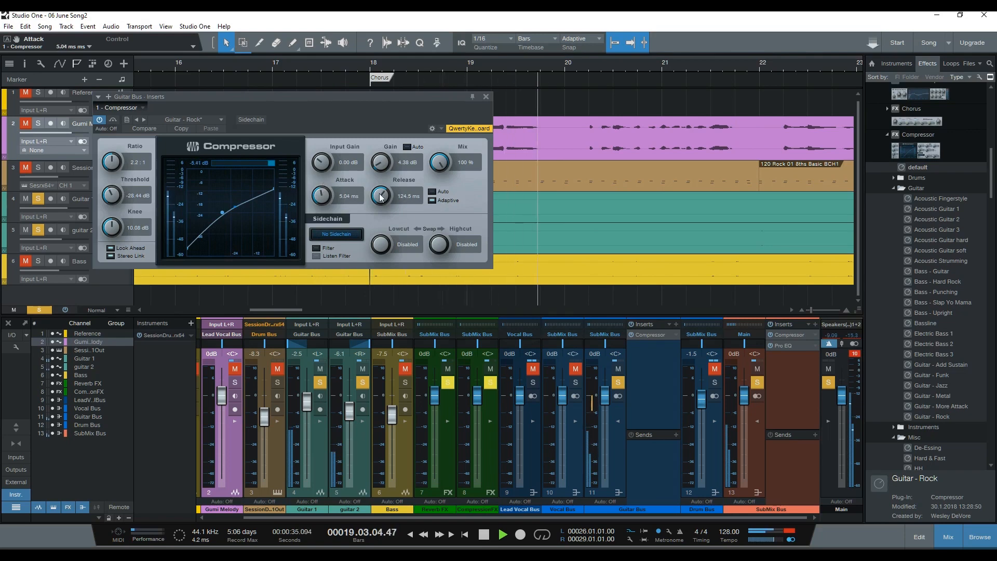
{"action": "left_click_drag", "start_coordinate": [385, 198], "coordinate": [385, 195]}
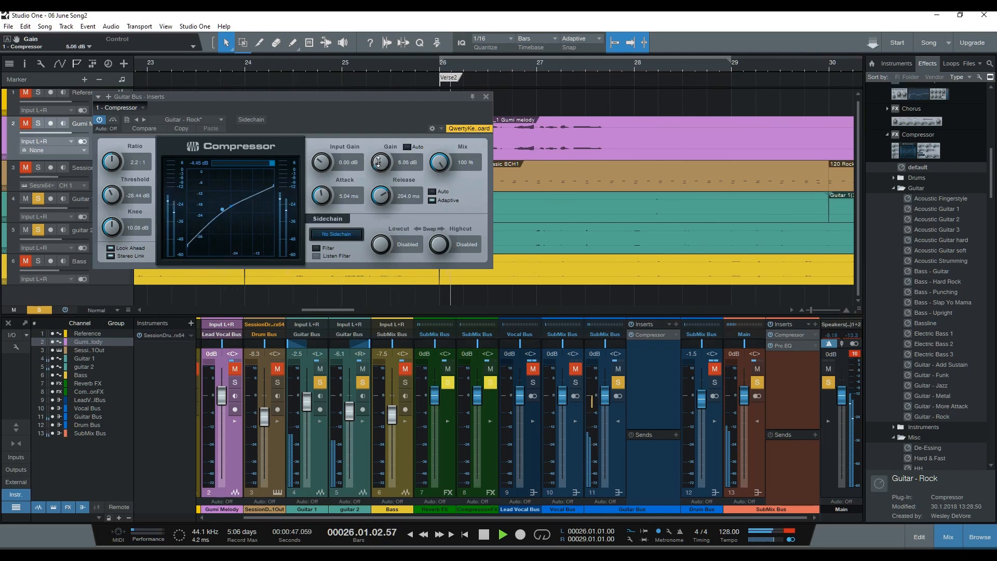
{"action": "scroll", "coordinate": [379, 162], "scroll_direction": "down", "scroll_amount": 2}
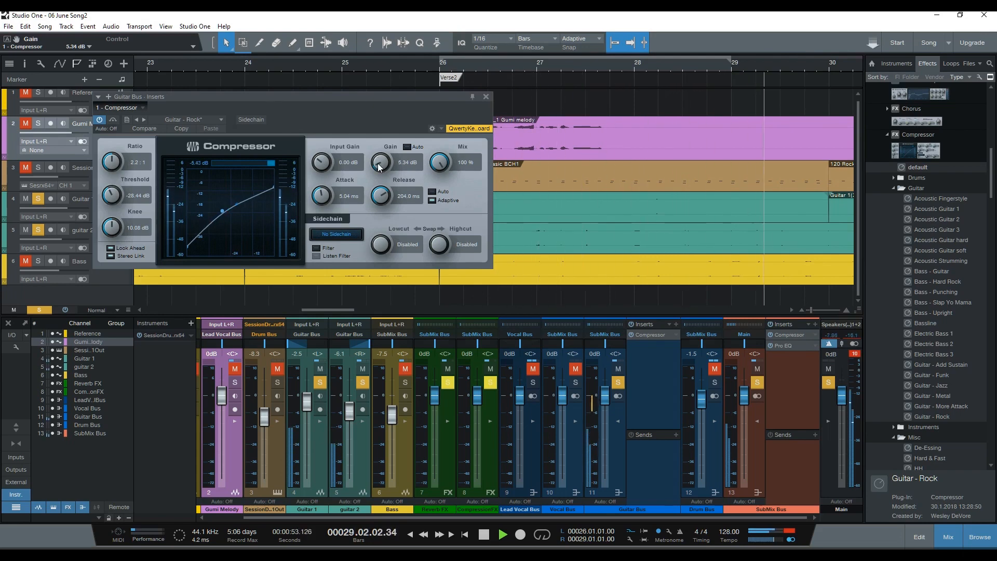
{"action": "left_click", "coordinate": [409, 148]}
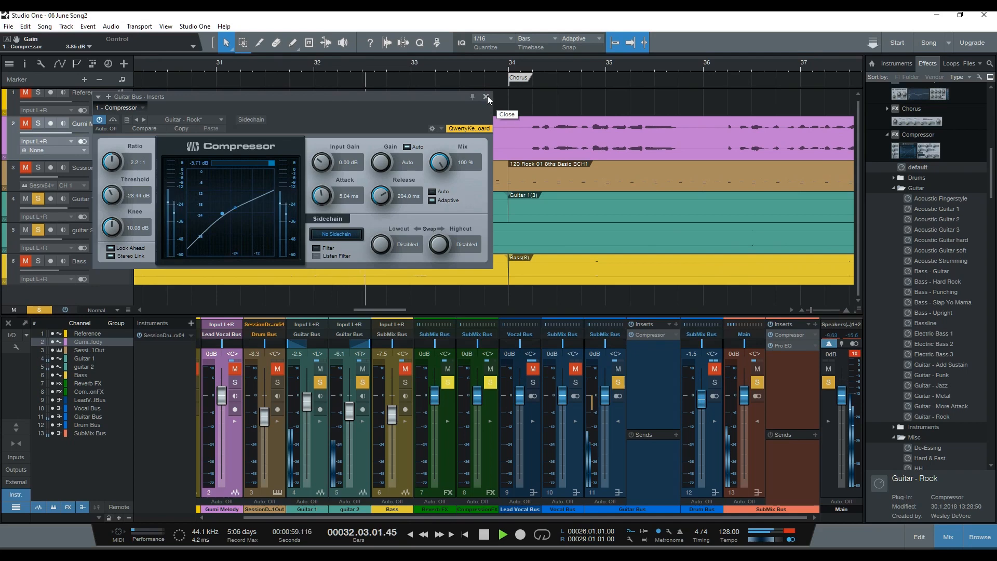
Compare the Guitar Bus Compressor bypassed and active, and close the plug-in window
{"action": "left_click", "coordinate": [99, 120]}
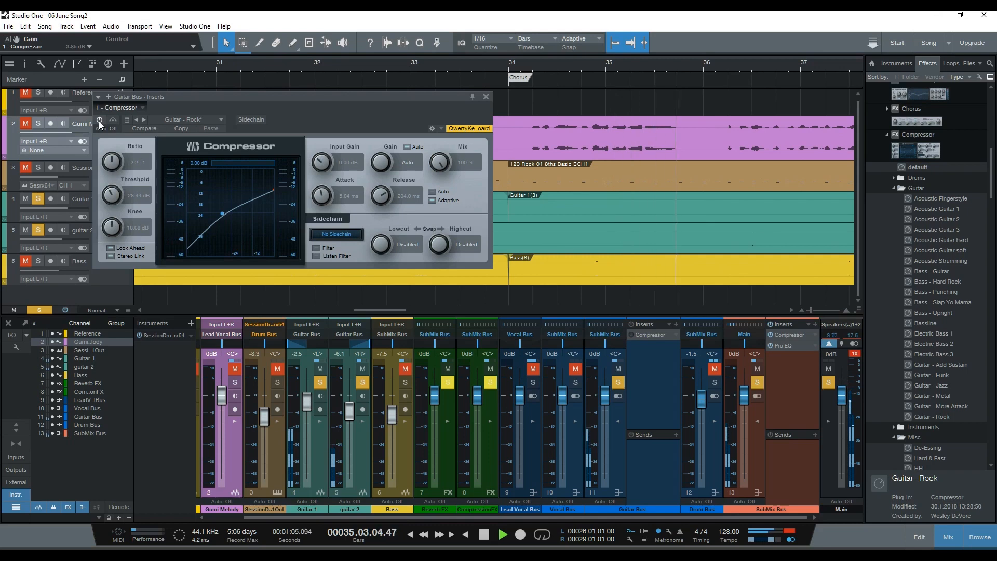
{"action": "left_click", "coordinate": [100, 120]}
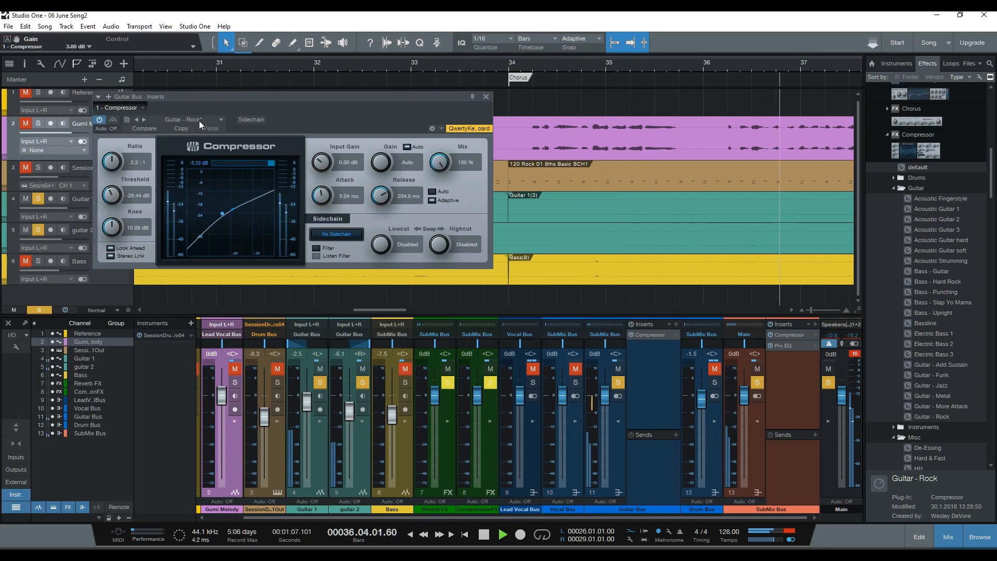
{"action": "left_click", "coordinate": [486, 97]}
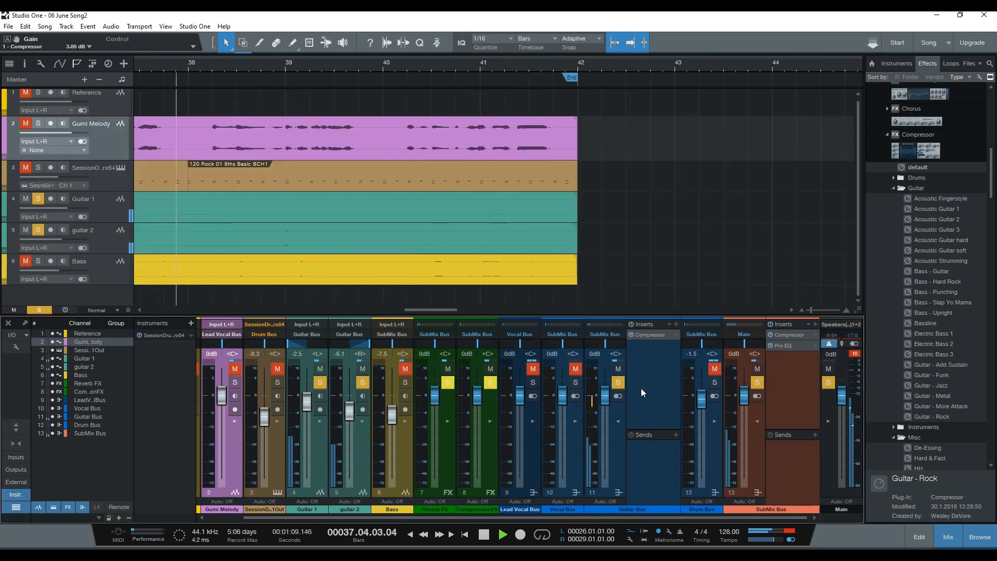
Unsolo the Guitar Bus, audition the full mix from the start into the first chorus, and stop playback
{"action": "left_click", "coordinate": [618, 382]}
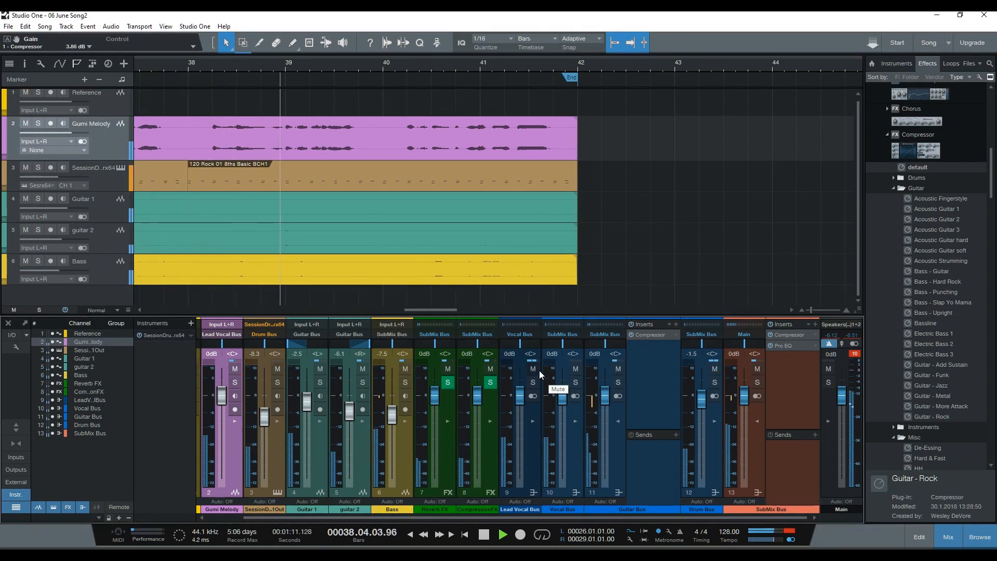
{"action": "key", "text": "Home"}
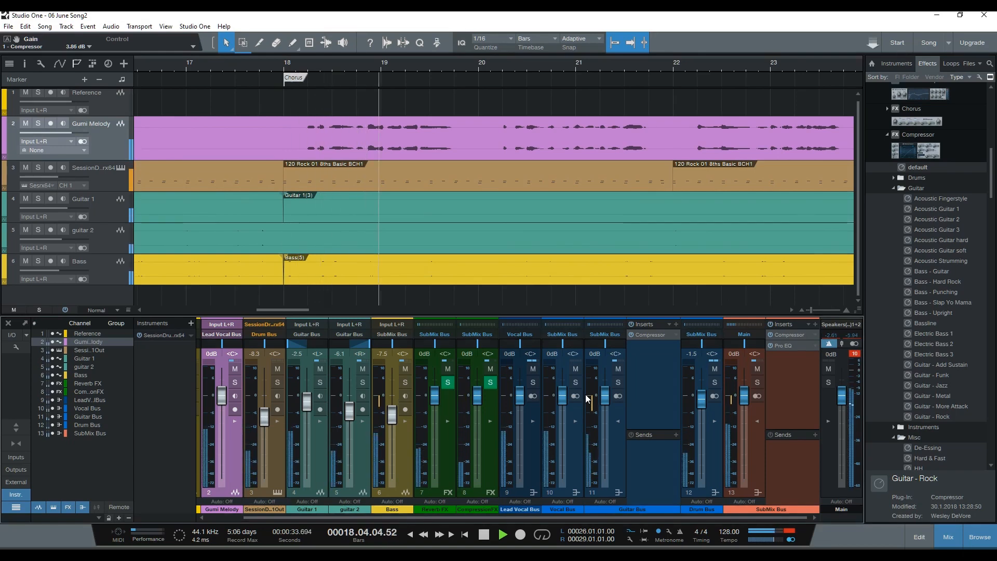
{"action": "key", "text": "space"}
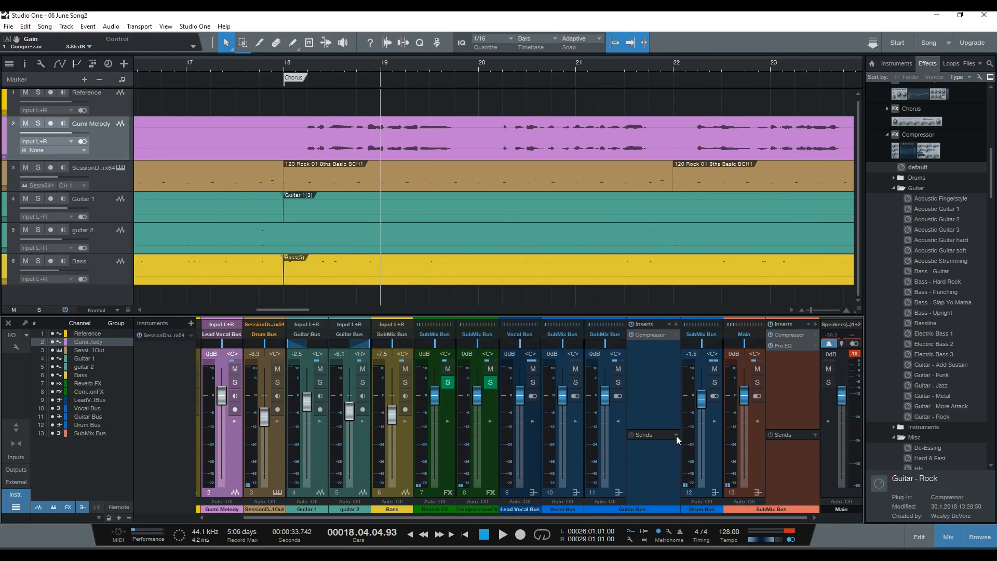
Add a Reverb FX send to the Guitar Bus and set its send level to -12.0 dB while the mix plays
{"action": "left_click", "coordinate": [677, 435]}
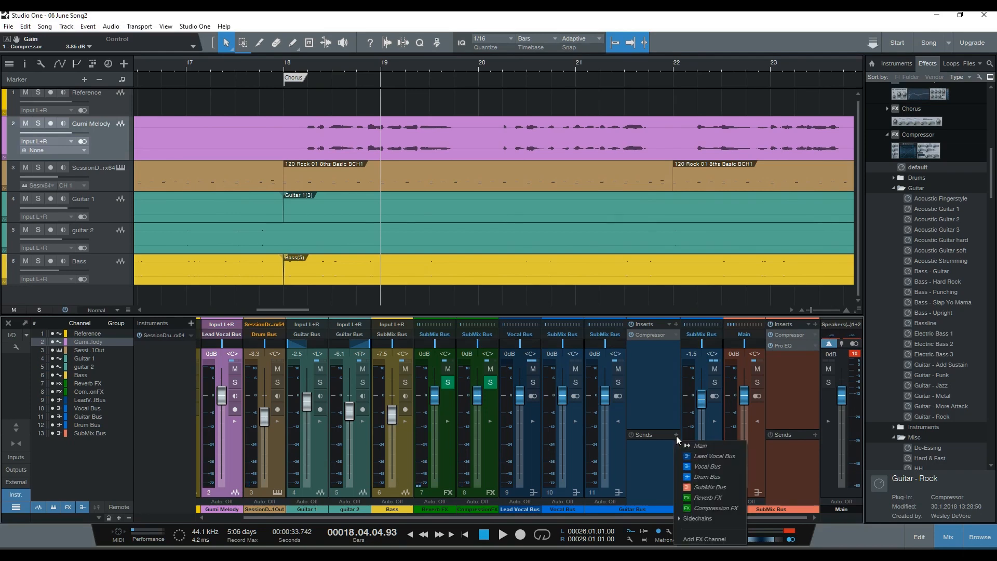
{"action": "left_click", "coordinate": [720, 497]}
{"action": "key", "text": "space"}
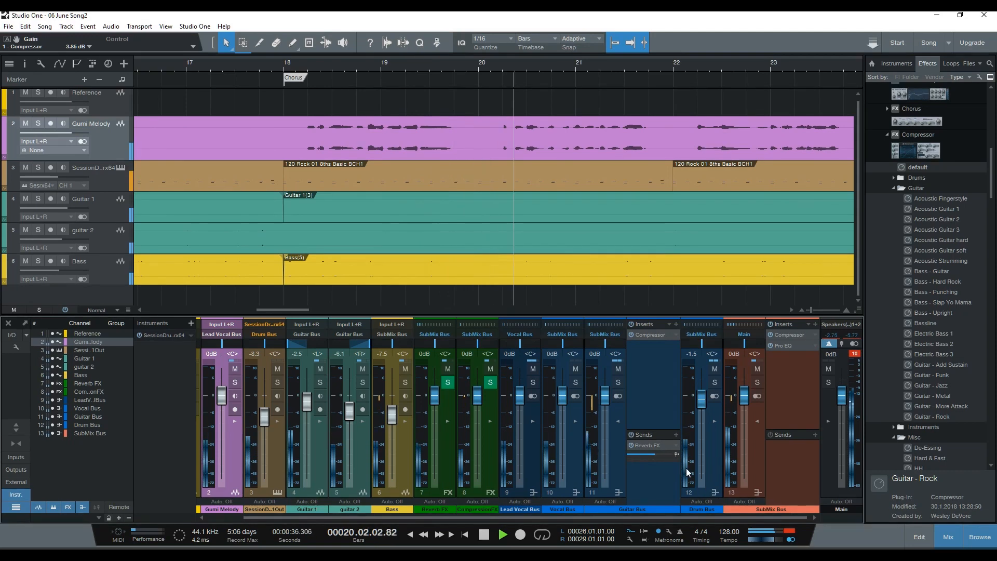
{"action": "mouse_move", "coordinate": [654, 455]}
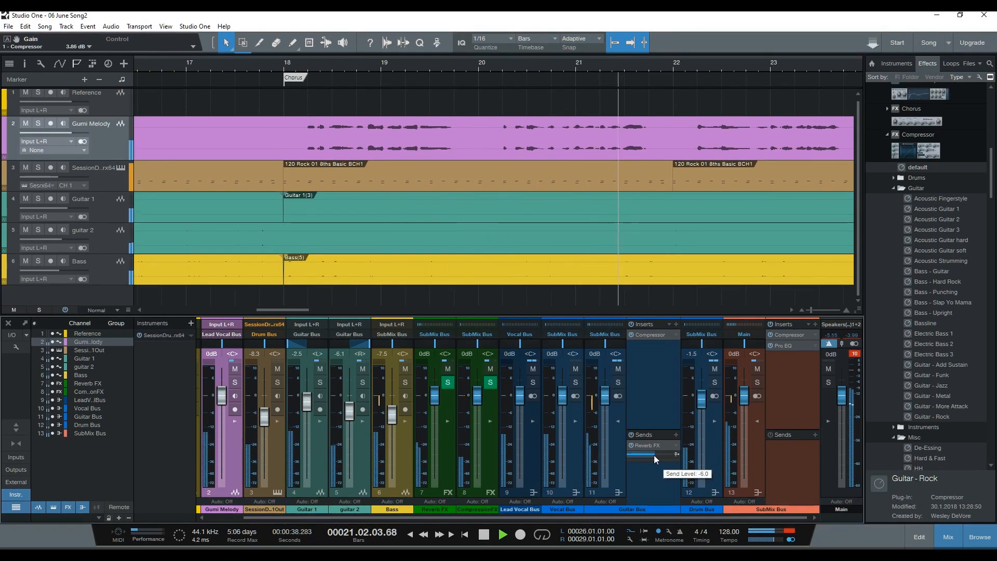
{"action": "left_click_drag", "start_coordinate": [654, 455], "coordinate": [646, 457]}
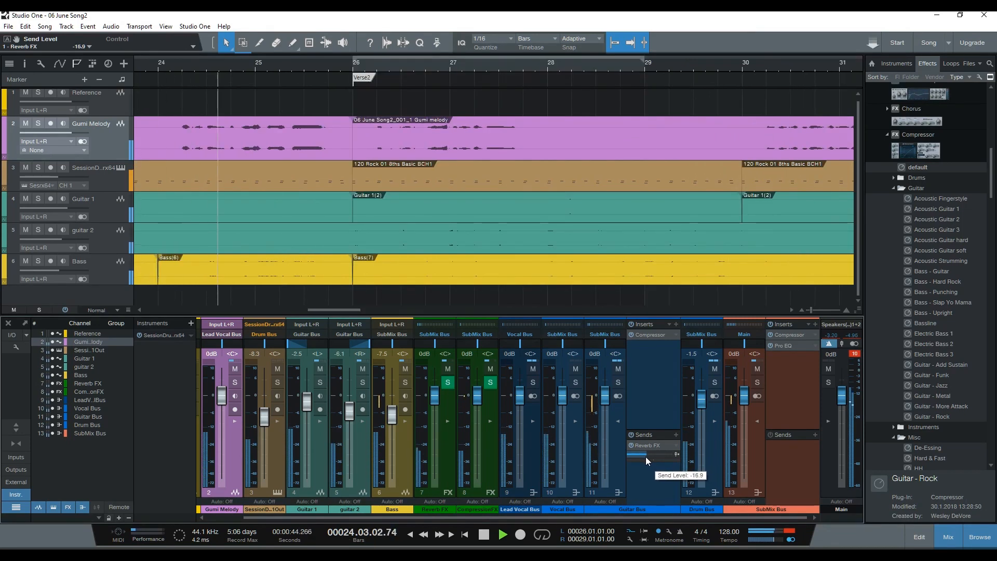
{"action": "left_click_drag", "start_coordinate": [646, 456], "coordinate": [646, 456]}
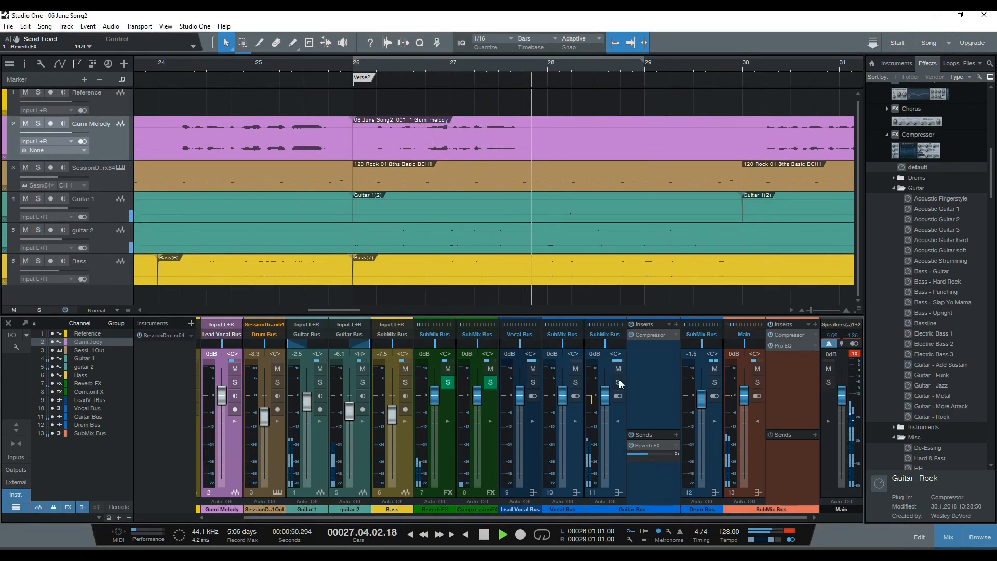
{"action": "mouse_move", "coordinate": [650, 459]}
{"action": "left_click_drag", "start_coordinate": [649, 457], "coordinate": [651, 457]}
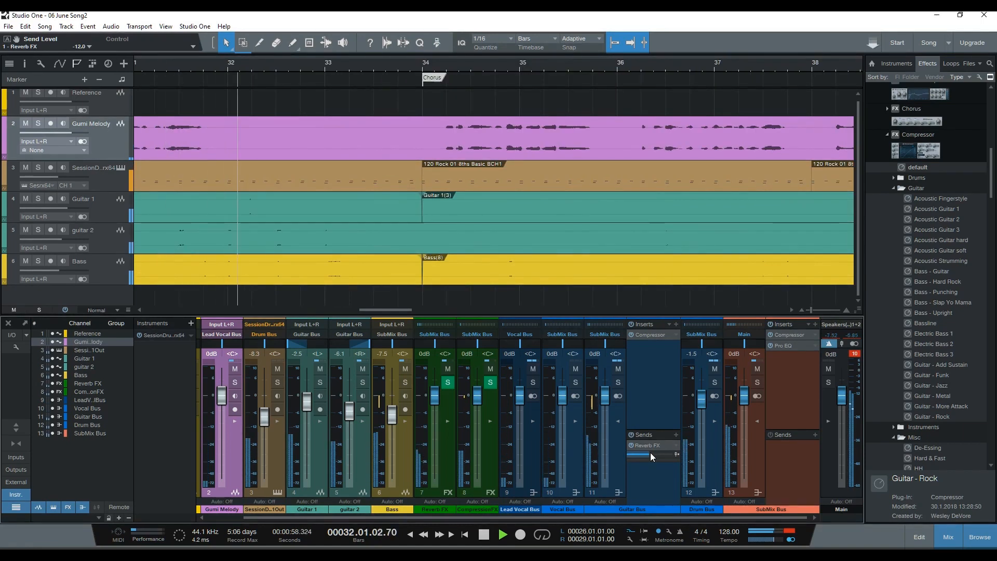
Expand the guitar 2 and Guitar 1 channels, insert a Chorus with the Strat-dreams preset on guitar 2, and audition it
{"action": "left_click", "coordinate": [362, 420]}
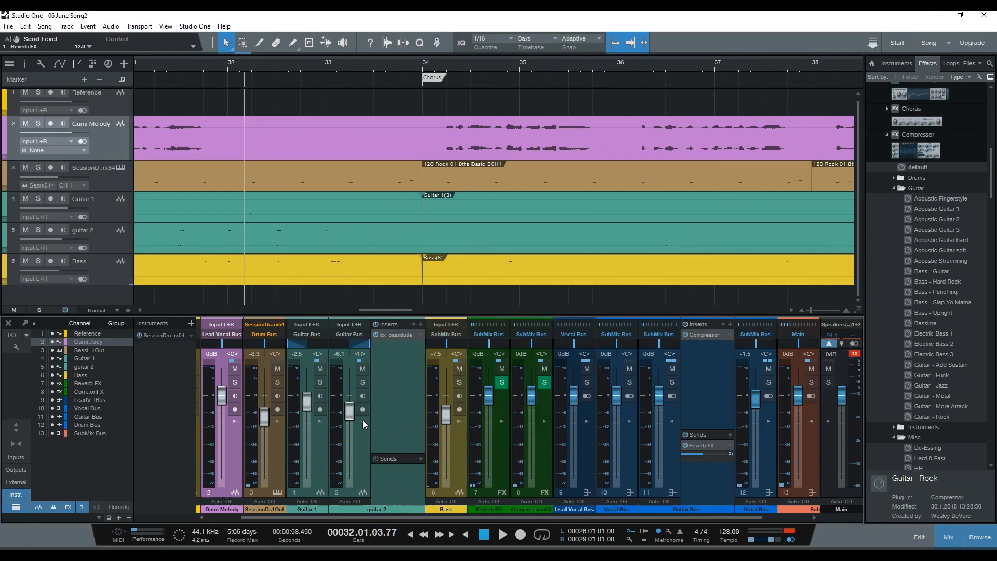
{"action": "left_click", "coordinate": [321, 422]}
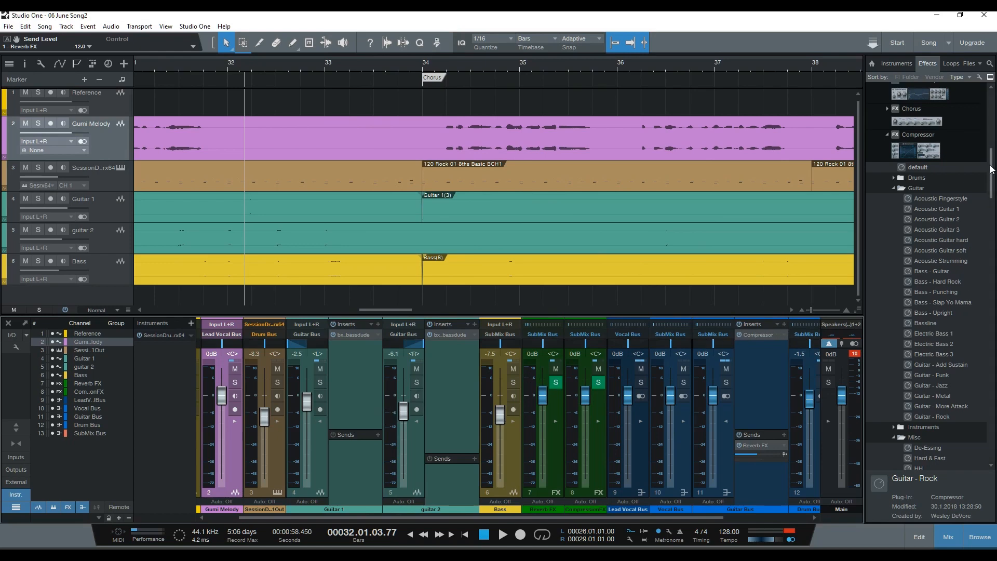
{"action": "mouse_move", "coordinate": [992, 169]}
{"action": "left_mouse_down"}
{"action": "mouse_move", "coordinate": [991, 234]}
{"action": "mouse_move", "coordinate": [992, 150]}
{"action": "left_mouse_up"}
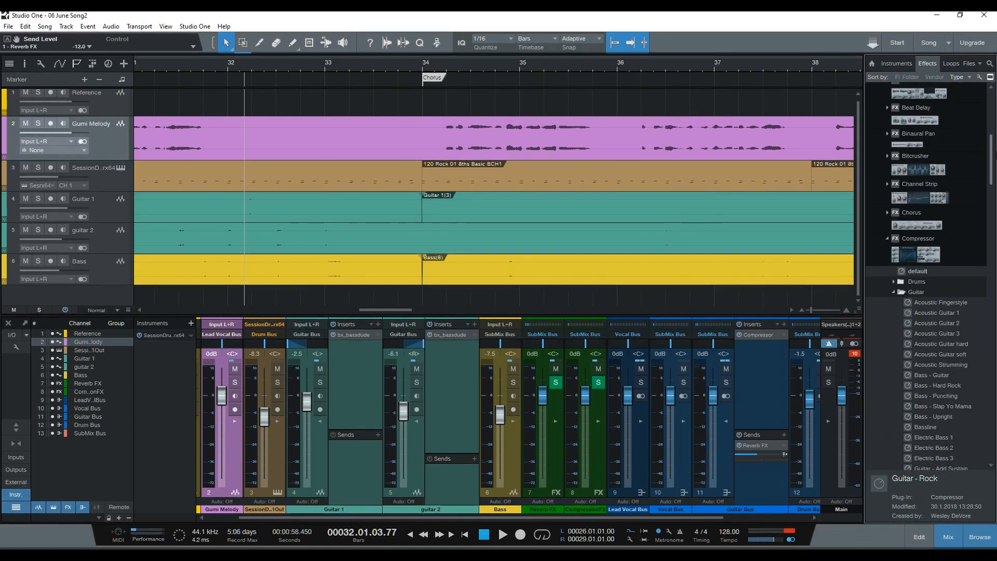
{"action": "left_click", "coordinate": [889, 212]}
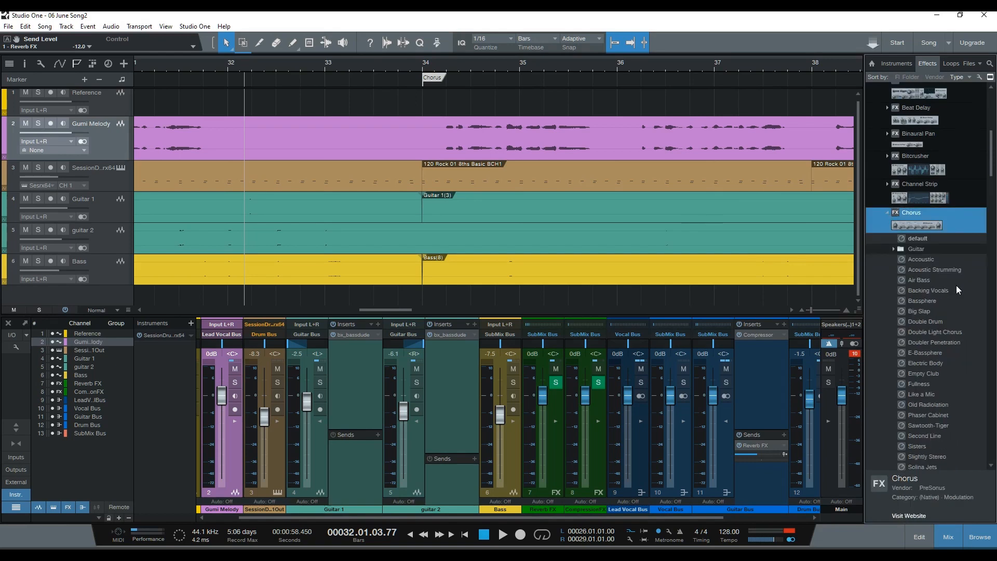
{"action": "scroll", "coordinate": [956, 285], "scroll_direction": "down", "scroll_amount": 2}
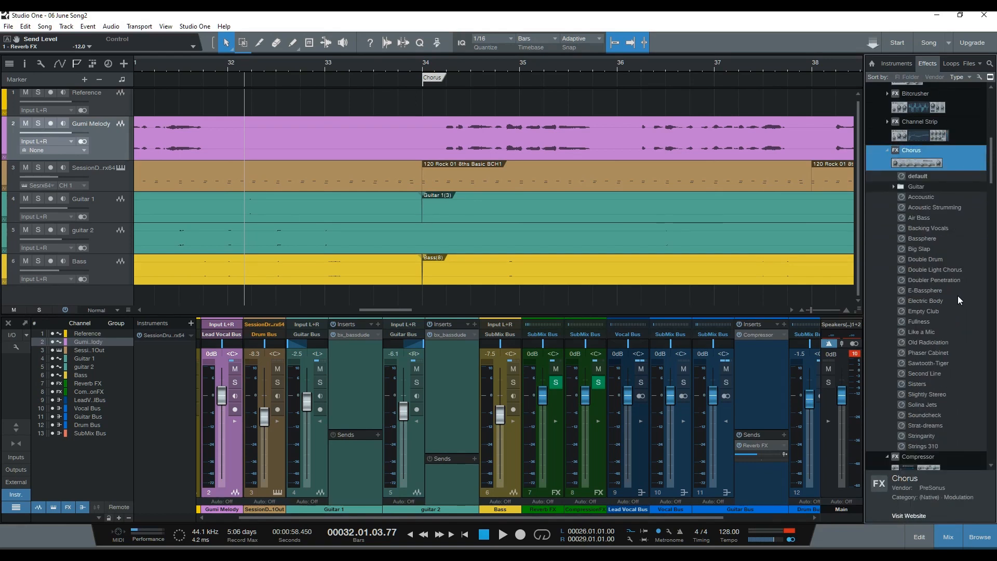
{"action": "left_click_drag", "start_coordinate": [936, 427], "coordinate": [449, 400]}
{"action": "key", "text": "space"}
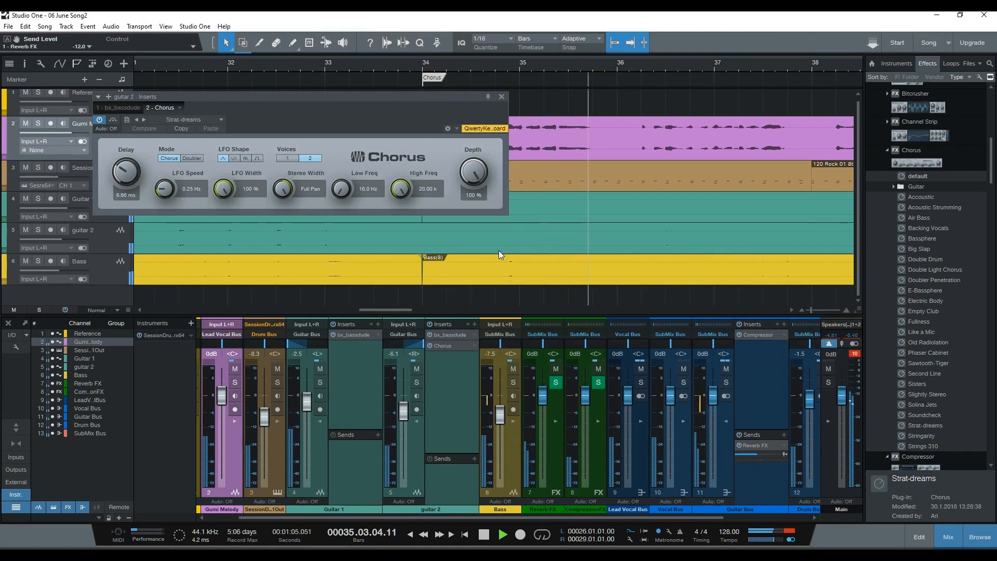
{"action": "left_click", "coordinate": [502, 96]}
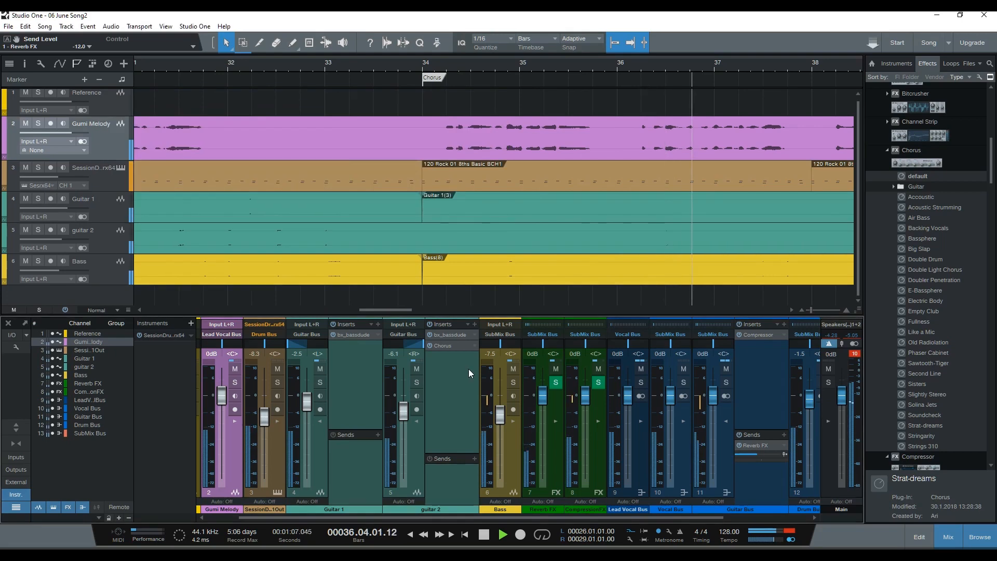
{"action": "key", "text": "space"}
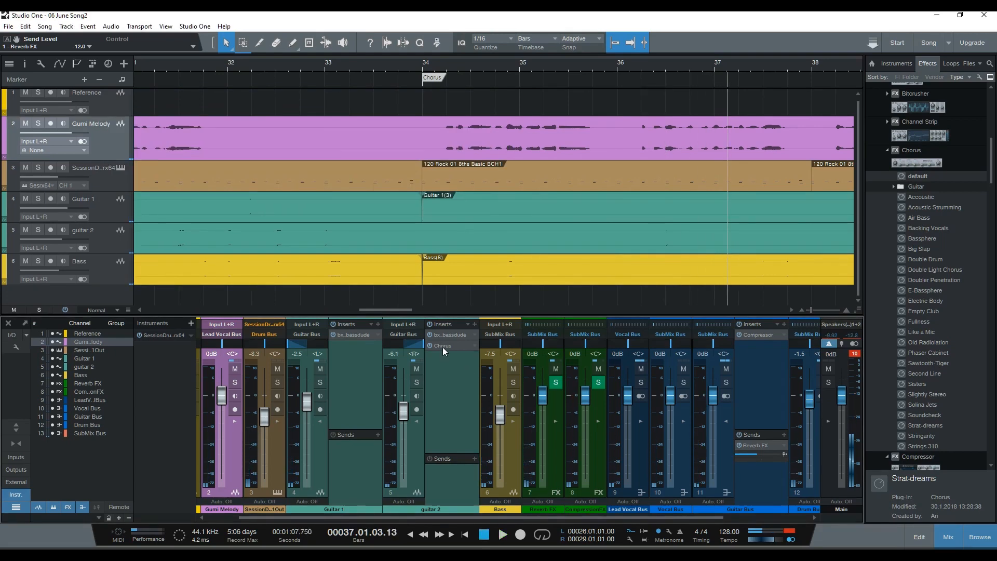
Copy the Chorus from guitar 2 to the Guitar 1 inserts and remove it from guitar 2
{"action": "left_click_drag", "start_coordinate": [442, 346], "coordinate": [370, 356]}
{"action": "left_click", "coordinate": [475, 347]}
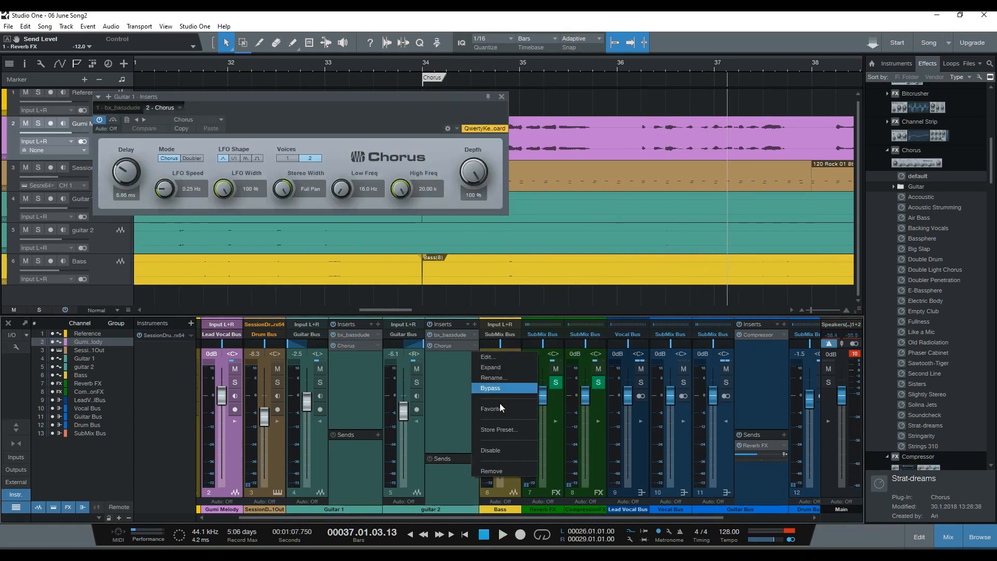
{"action": "left_click", "coordinate": [495, 454]}
Set the Chorus depth on Guitar 1 to 32.5 % while the full mix plays, then close the effect and stop playback
{"action": "key", "text": "space"}
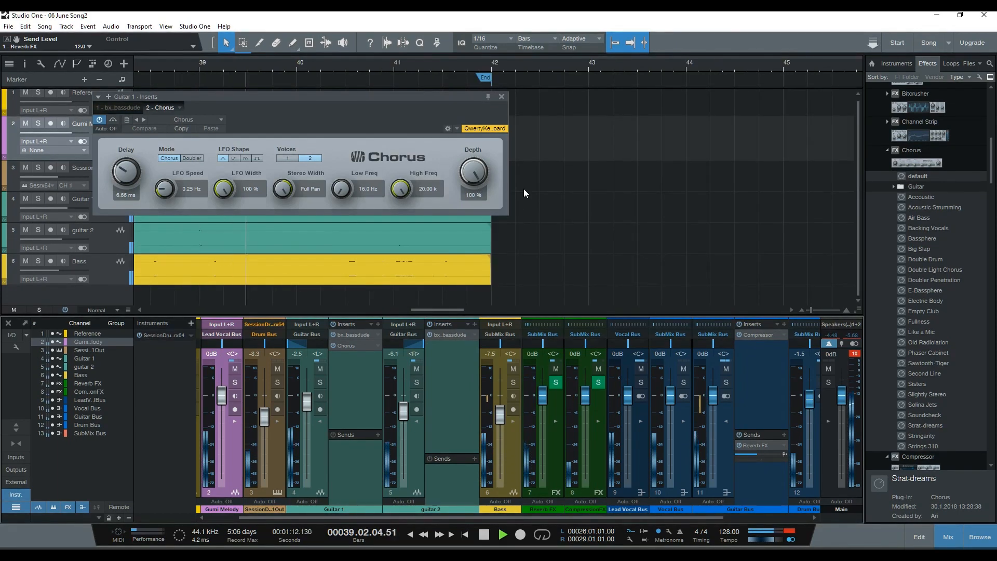
{"action": "left_click_drag", "start_coordinate": [473, 172], "coordinate": [485, 259]}
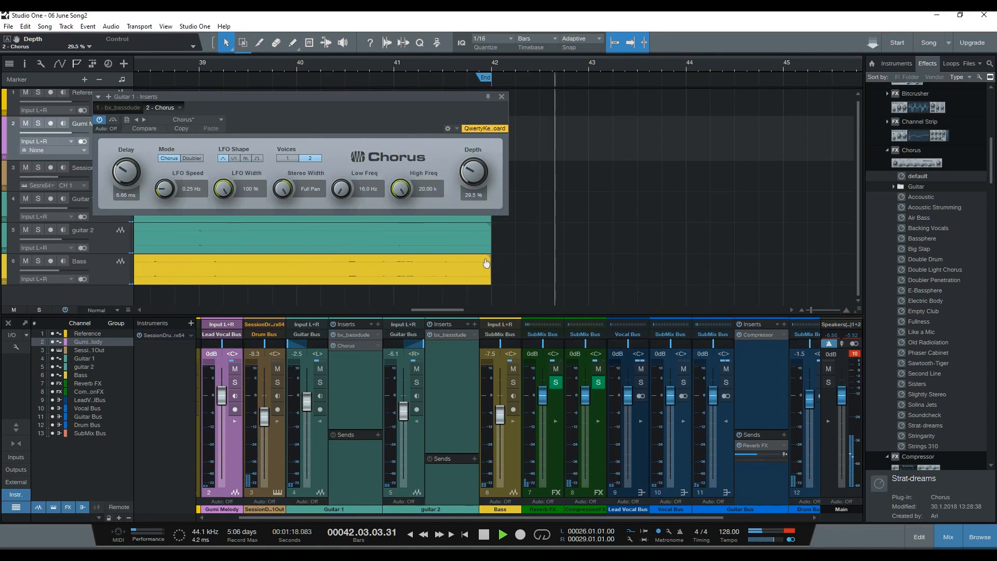
{"action": "key", "text": "KP_3"}
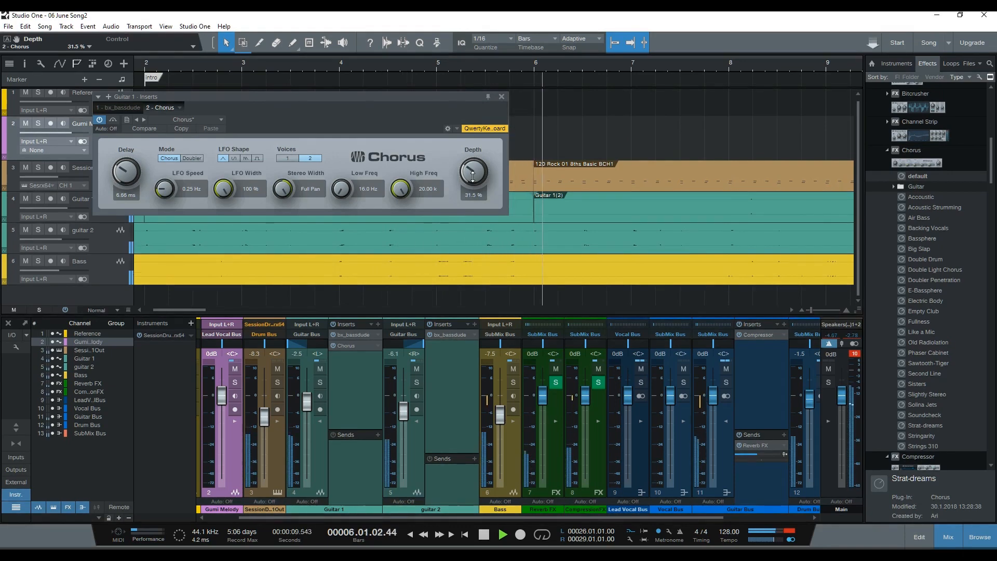
{"action": "scroll", "coordinate": [473, 177], "scroll_direction": "up", "scroll_amount": 1}
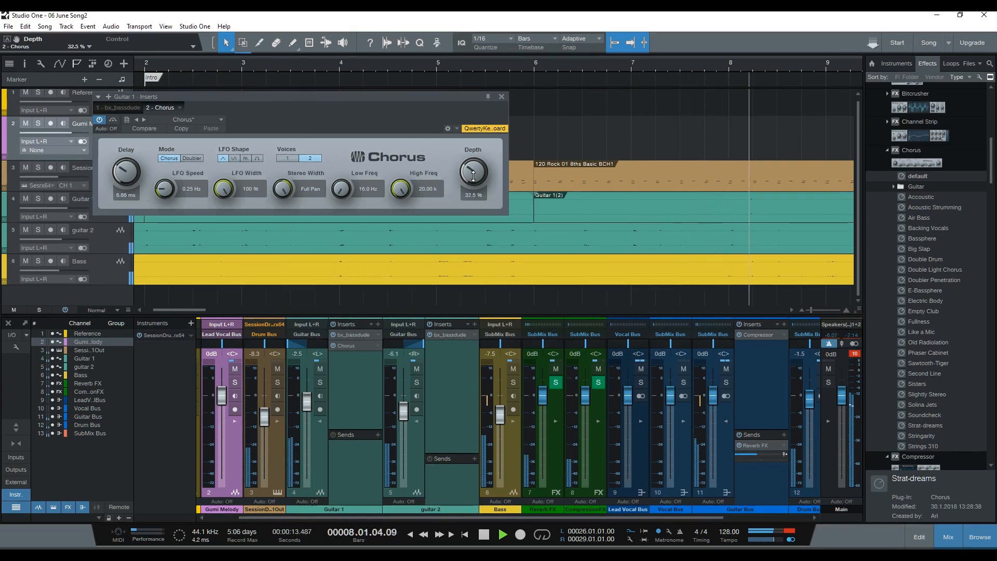
{"action": "left_click", "coordinate": [502, 97]}
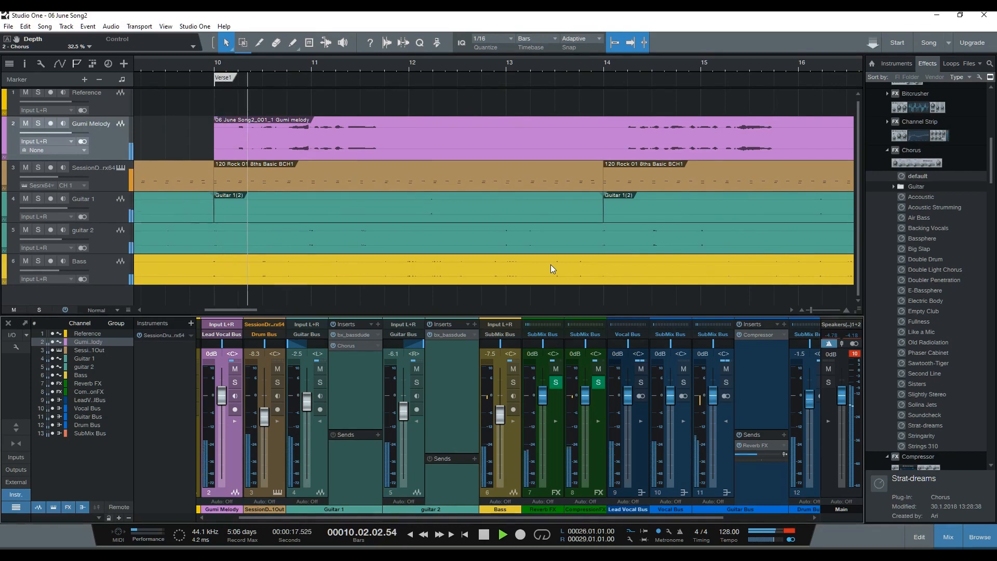
{"action": "key", "text": "space"}
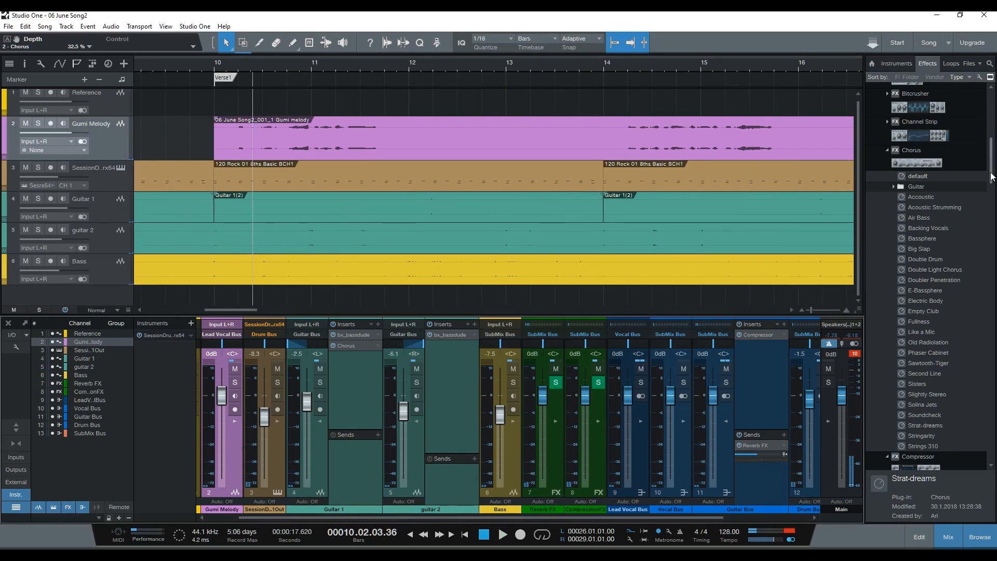
Insert an Analog Delay with the Me and My Shadow preset on guitar 2 and solo that channel during playback
{"action": "left_click_drag", "start_coordinate": [991, 173], "coordinate": [996, 127]}
{"action": "scroll", "coordinate": [938, 341], "scroll_direction": "down", "scroll_amount": 3}
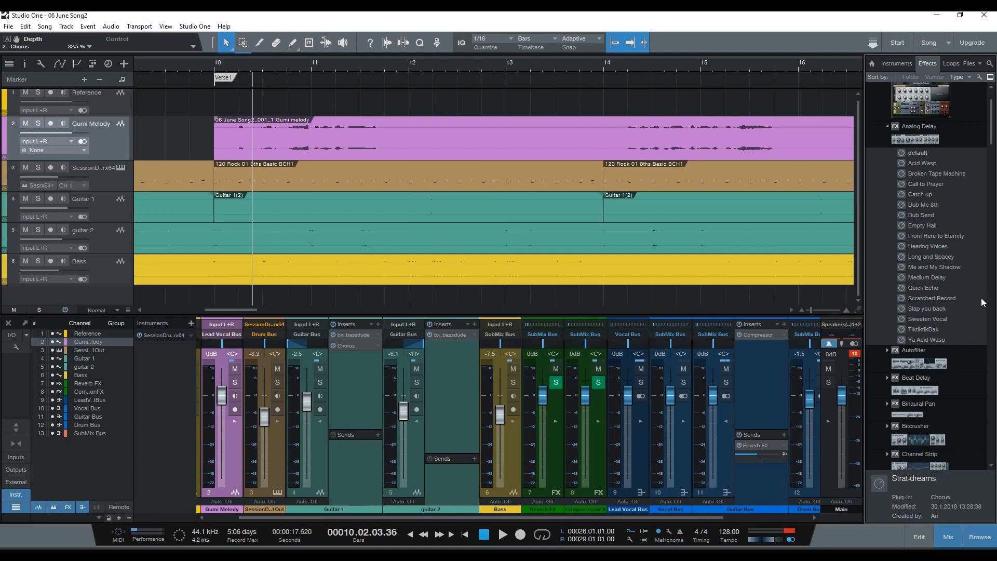
{"action": "left_click_drag", "start_coordinate": [949, 267], "coordinate": [446, 347]}
{"action": "key", "text": "space"}
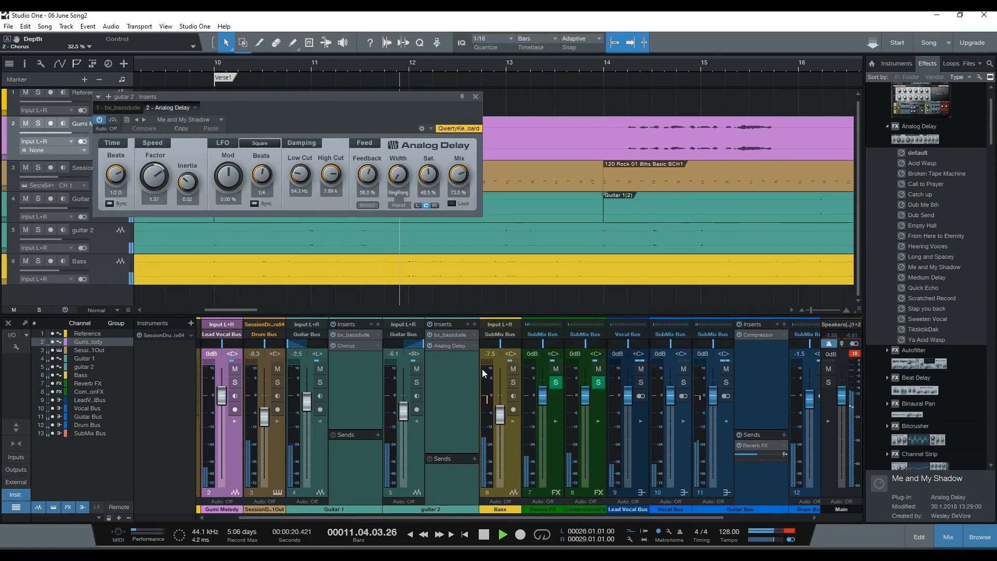
{"action": "left_click", "coordinate": [416, 383]}
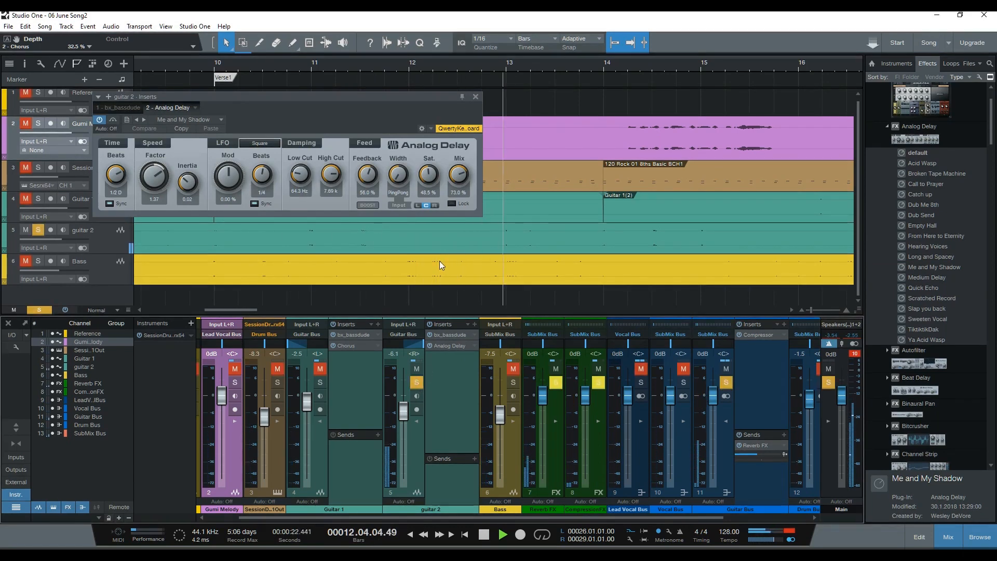
Compare guitar 2 with the Analog Delay active and bypassed, and set the delay mix to 30.0 %
{"action": "left_click_drag", "start_coordinate": [459, 173], "coordinate": [464, 216]}
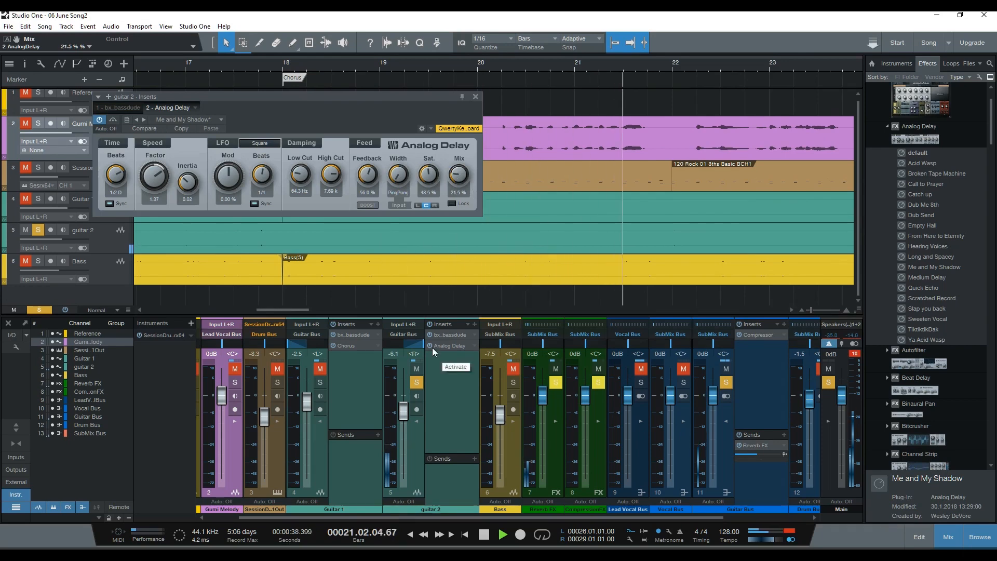
{"action": "left_click", "coordinate": [100, 121]}
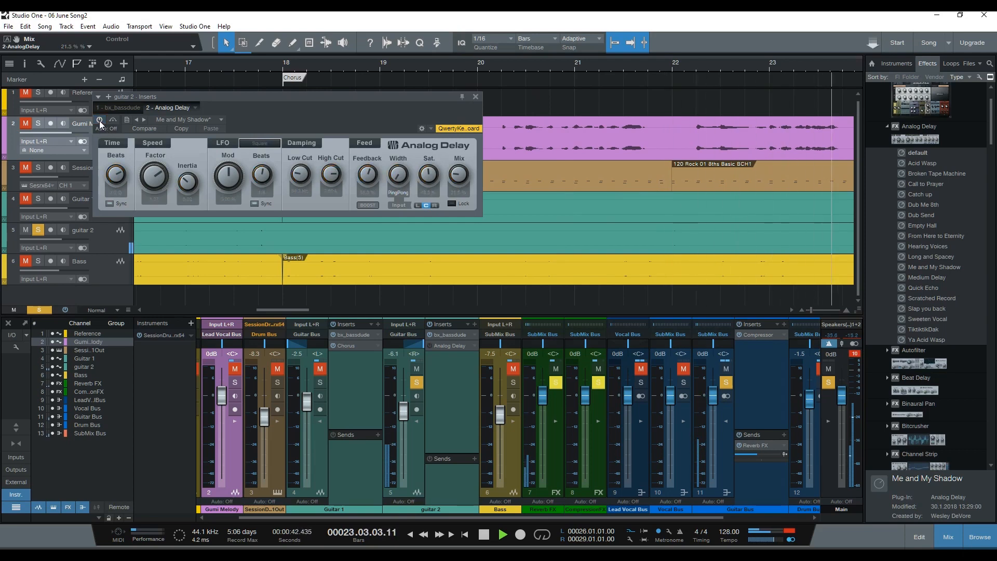
{"action": "left_click", "coordinate": [99, 121]}
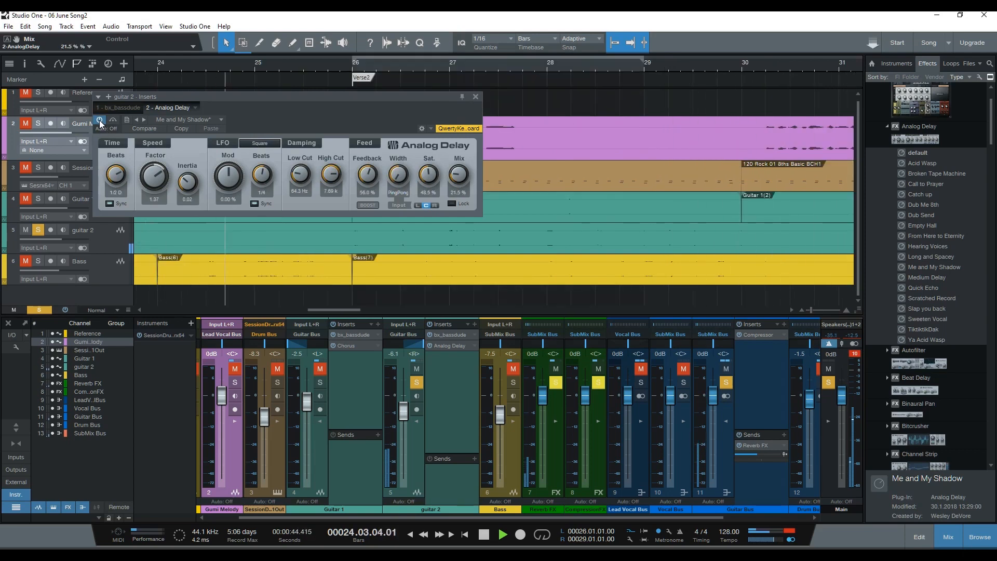
{"action": "left_click", "coordinate": [100, 121]}
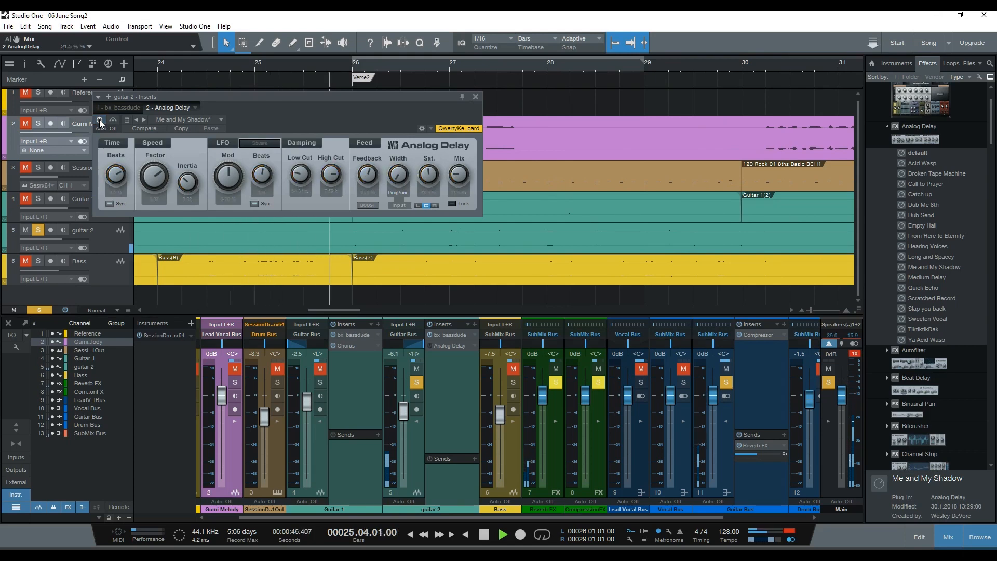
{"action": "left_click", "coordinate": [100, 122]}
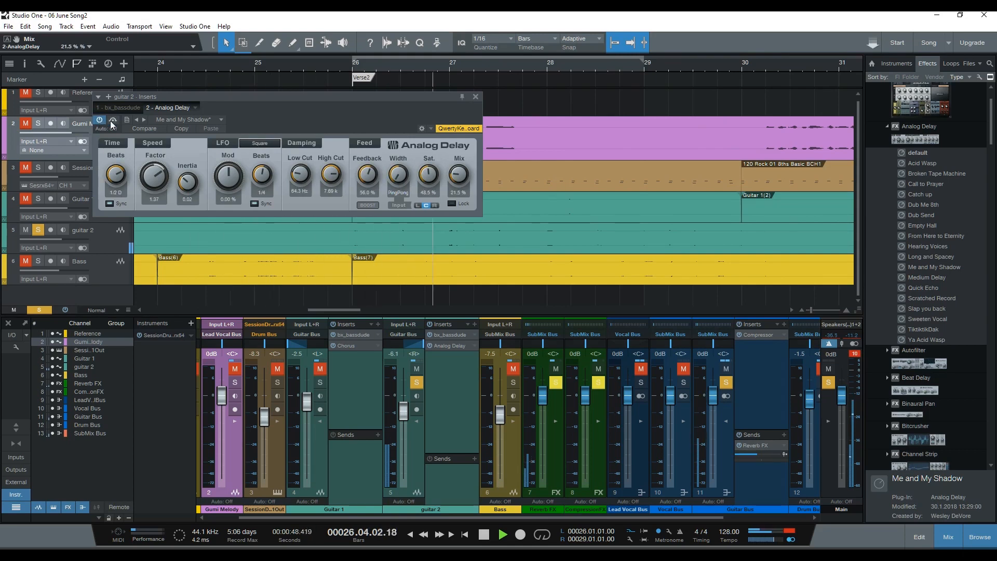
{"action": "left_click_drag", "start_coordinate": [463, 183], "coordinate": [462, 173]}
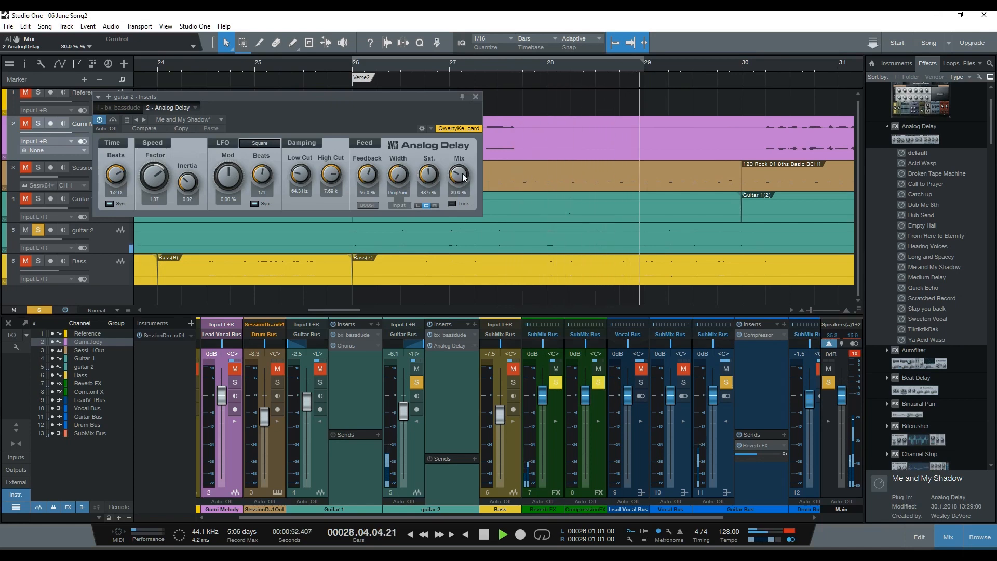
{"action": "left_click", "coordinate": [476, 97]}
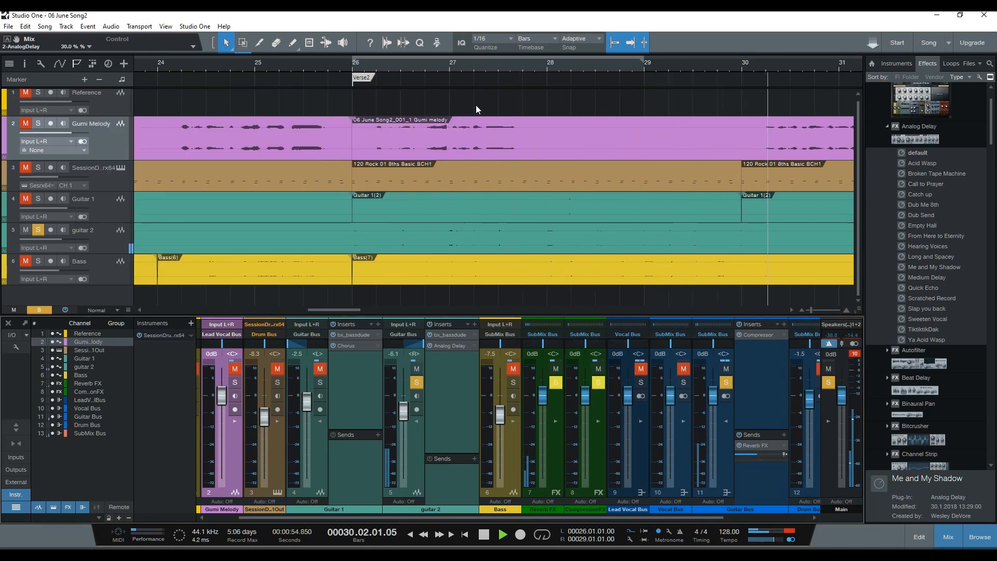
Check guitar 2 with the Analog Delay off and on, then unsolo the channel and audition the full mix
{"action": "left_click", "coordinate": [429, 346]}
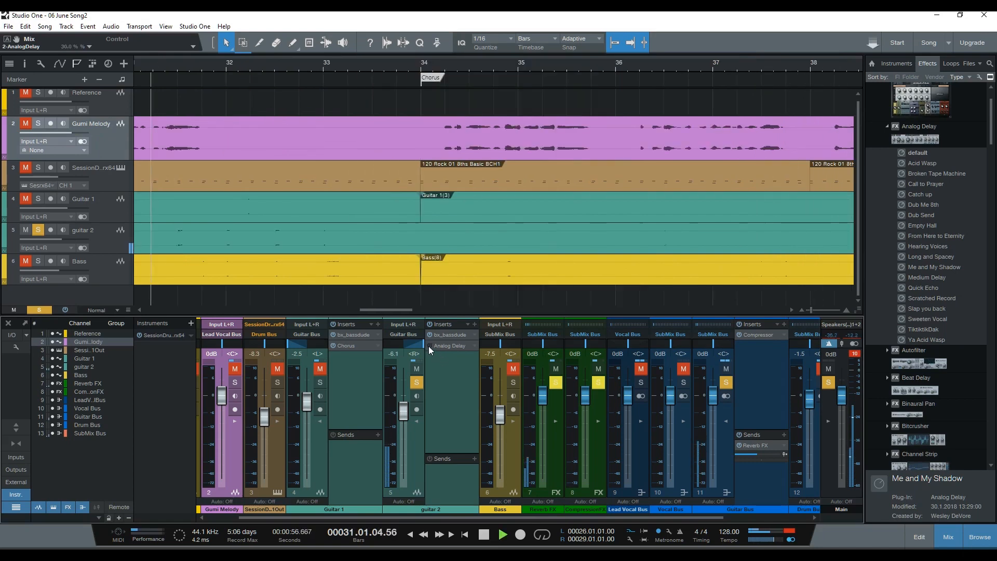
{"action": "left_click", "coordinate": [430, 347]}
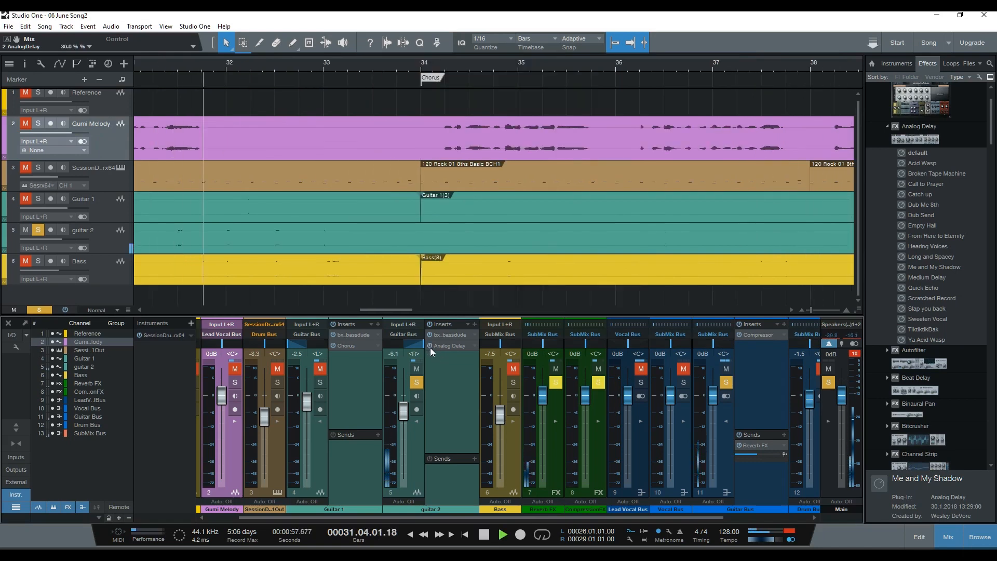
{"action": "left_click", "coordinate": [416, 383]}
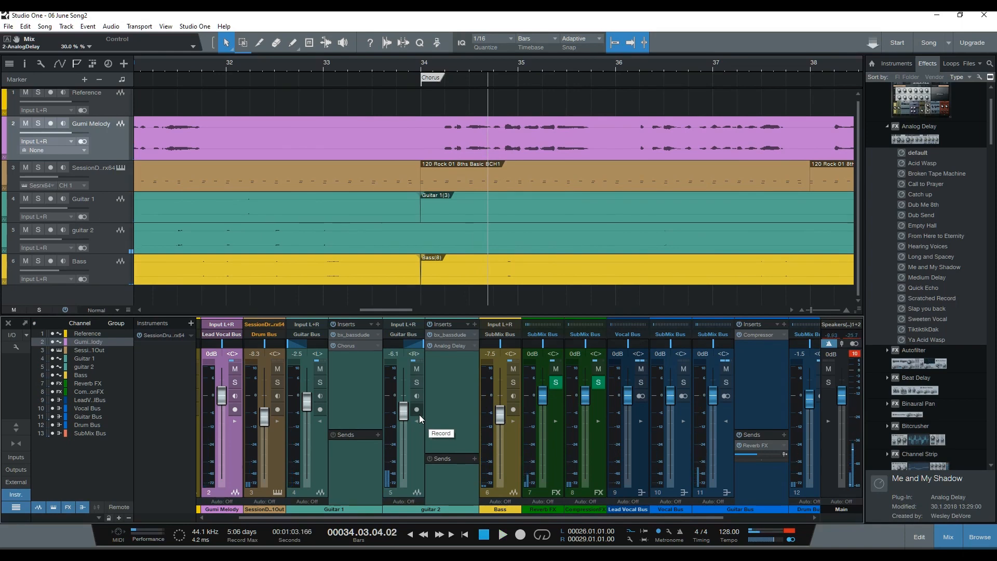
{"action": "key", "text": "space"}
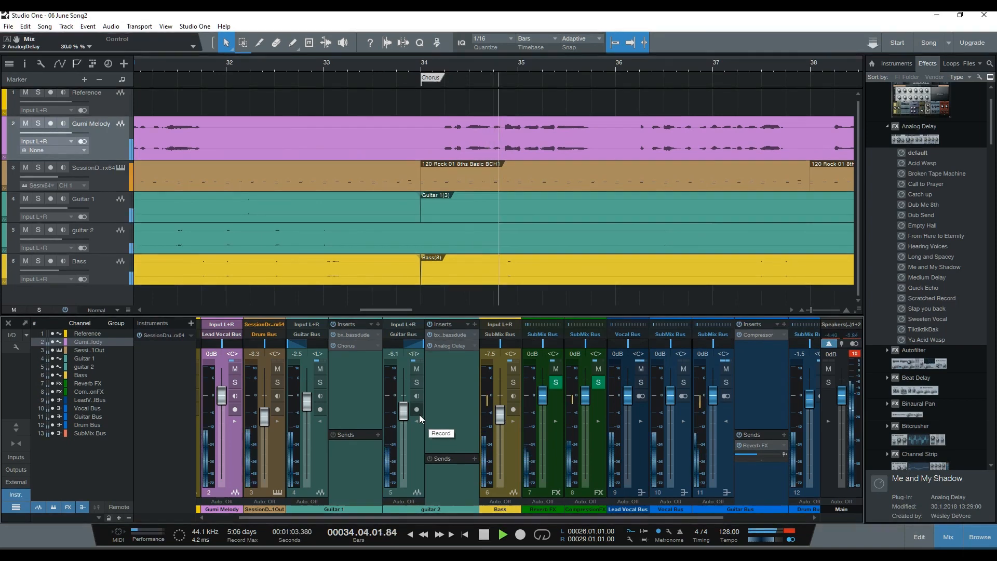
{"action": "left_click", "coordinate": [454, 346]}
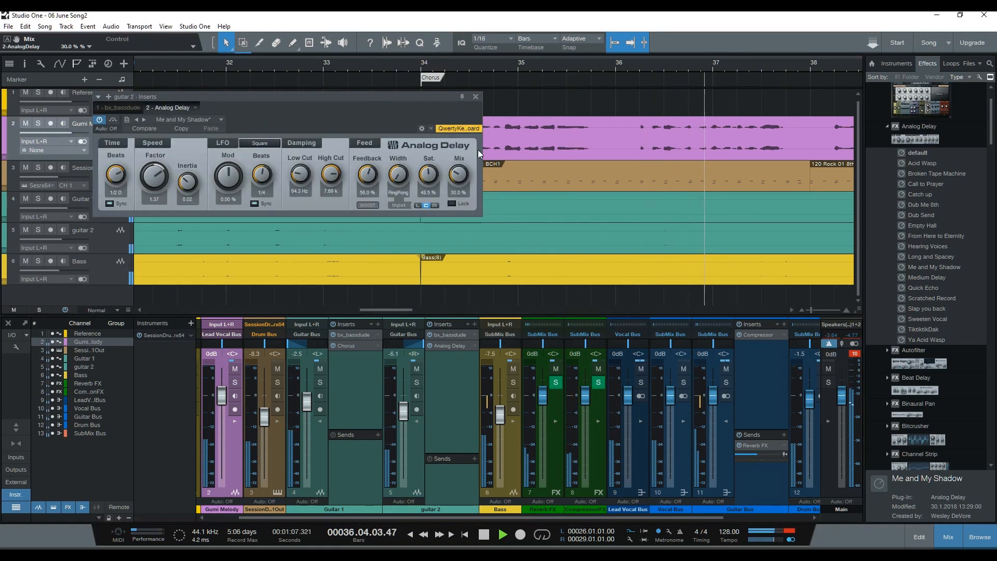
{"action": "left_click", "coordinate": [475, 96]}
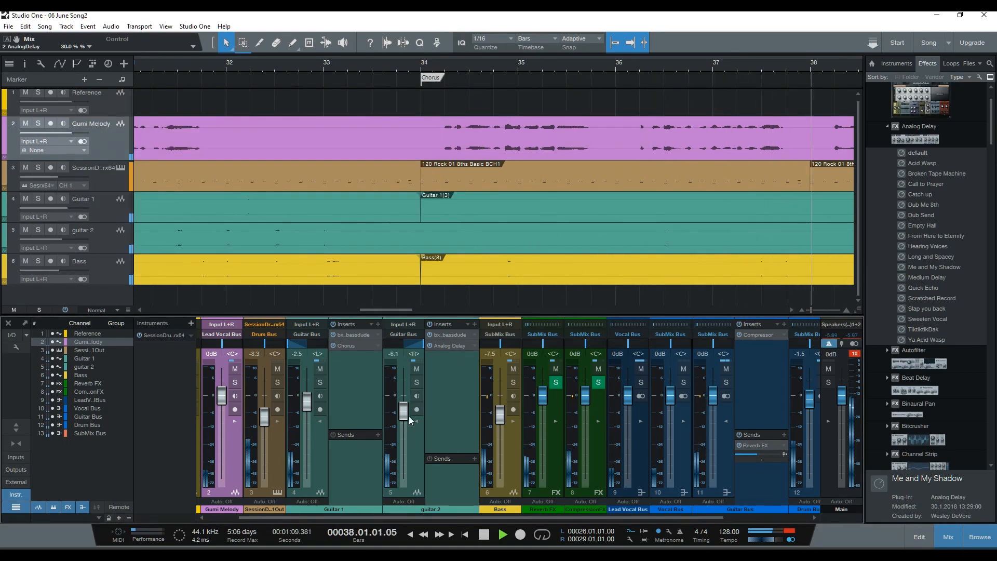
Set the guitar 2 level to -1.3 dB while auditioning the mix from the start, then stop playback
{"action": "scroll", "coordinate": [407, 415], "scroll_direction": "up", "scroll_amount": 2}
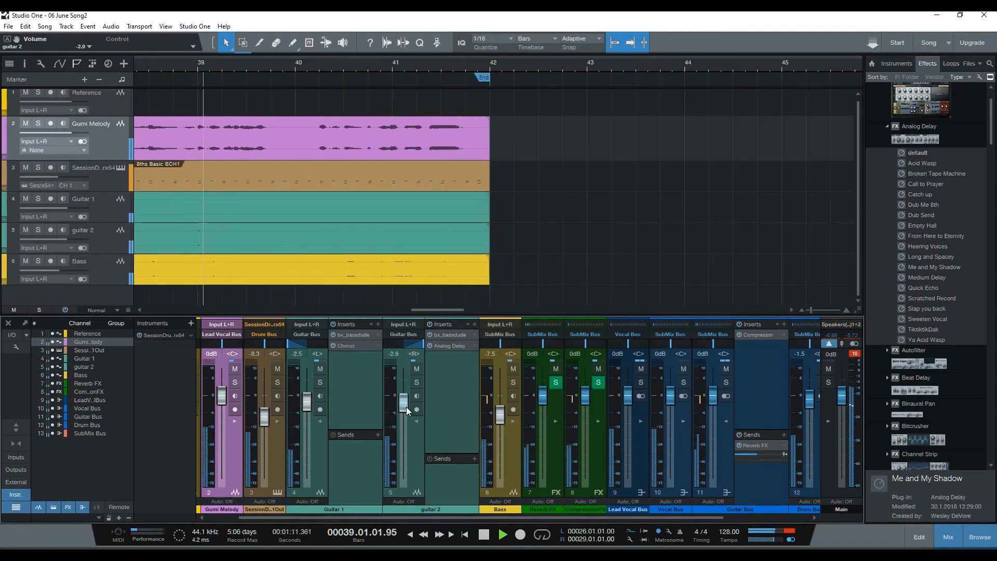
{"action": "scroll", "coordinate": [407, 408], "scroll_direction": "up", "scroll_amount": 2}
{"action": "scroll", "coordinate": [406, 404], "scroll_direction": "up", "scroll_amount": 1}
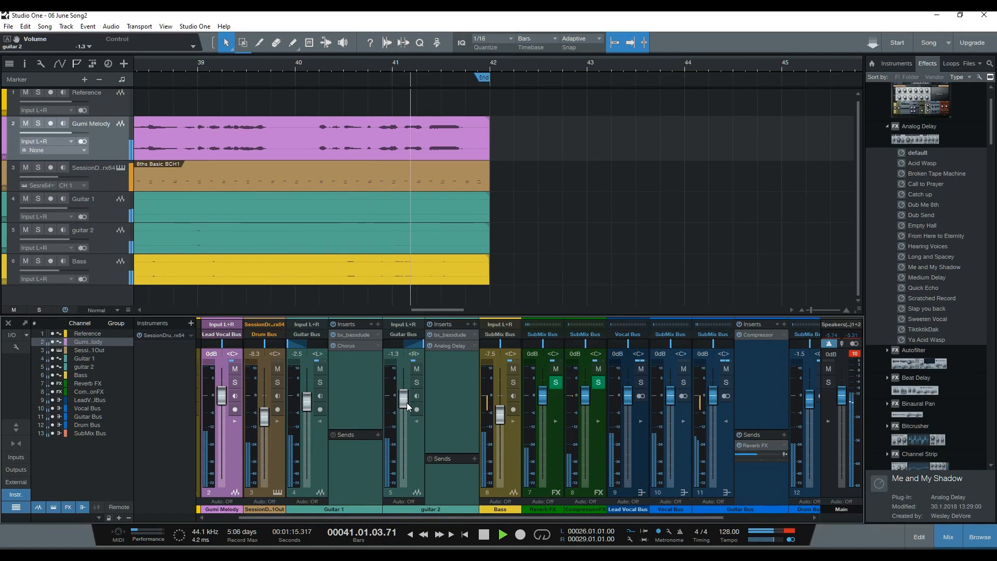
{"action": "key", "text": "shift+b"}
{"action": "scroll", "coordinate": [406, 403], "scroll_direction": "down", "scroll_amount": 1}
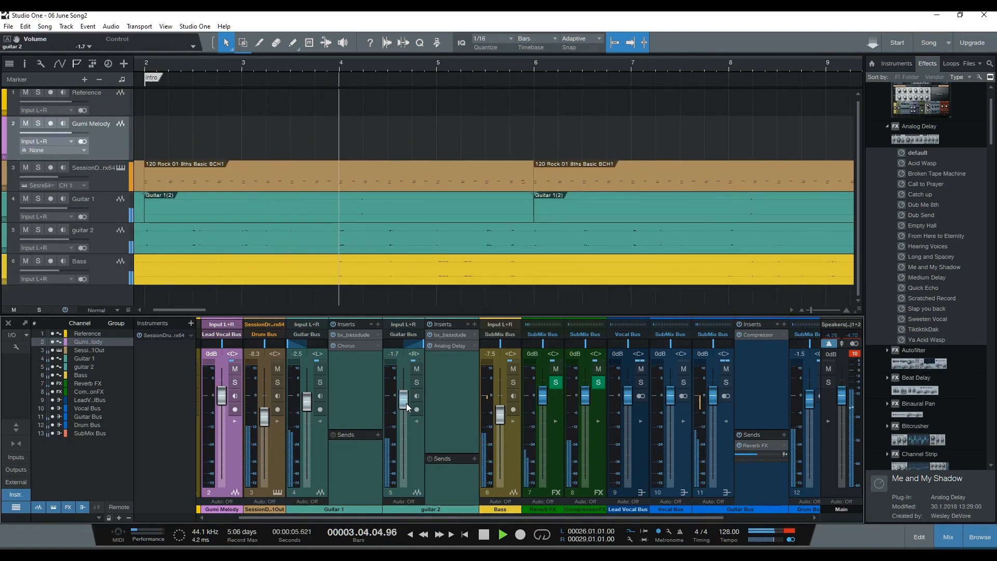
{"action": "scroll", "coordinate": [407, 403], "scroll_direction": "down", "scroll_amount": 1}
{"action": "scroll", "coordinate": [406, 403], "scroll_direction": "up", "scroll_amount": 2}
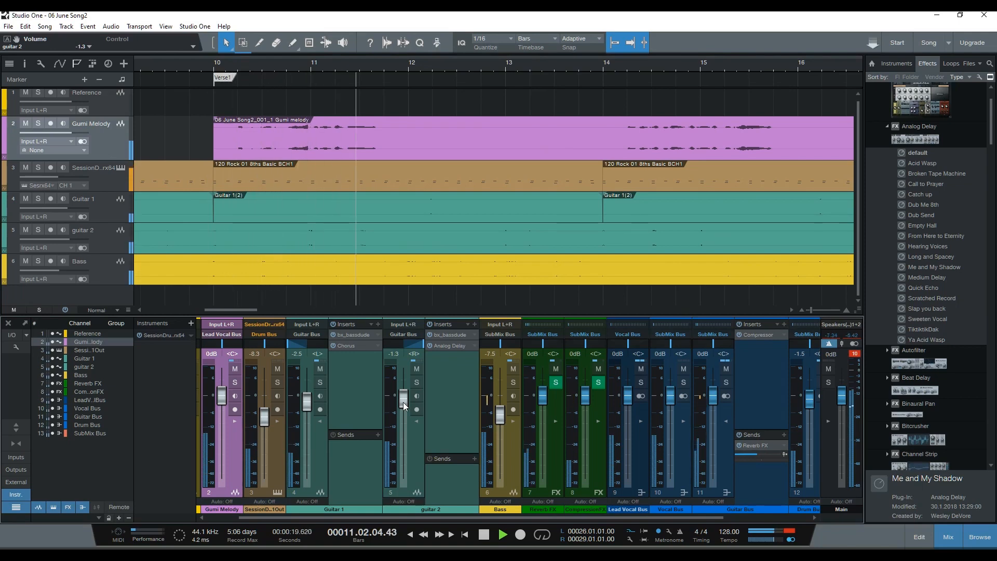
{"action": "key", "text": "space"}
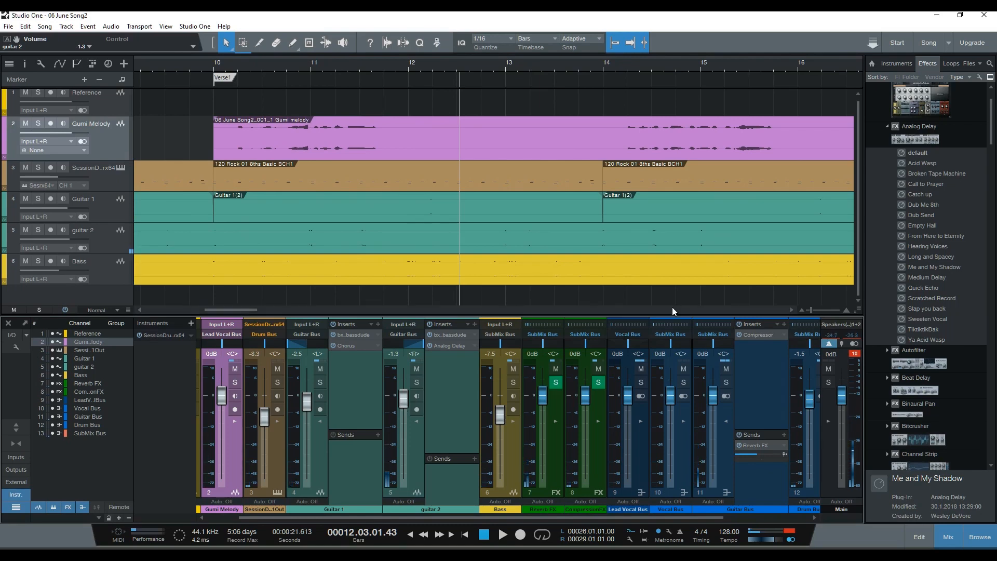
Insert RedlightDist with the Big Meanie preset on guitar 2 and play the mix
{"action": "left_click_drag", "start_coordinate": [992, 135], "coordinate": [983, 334]}
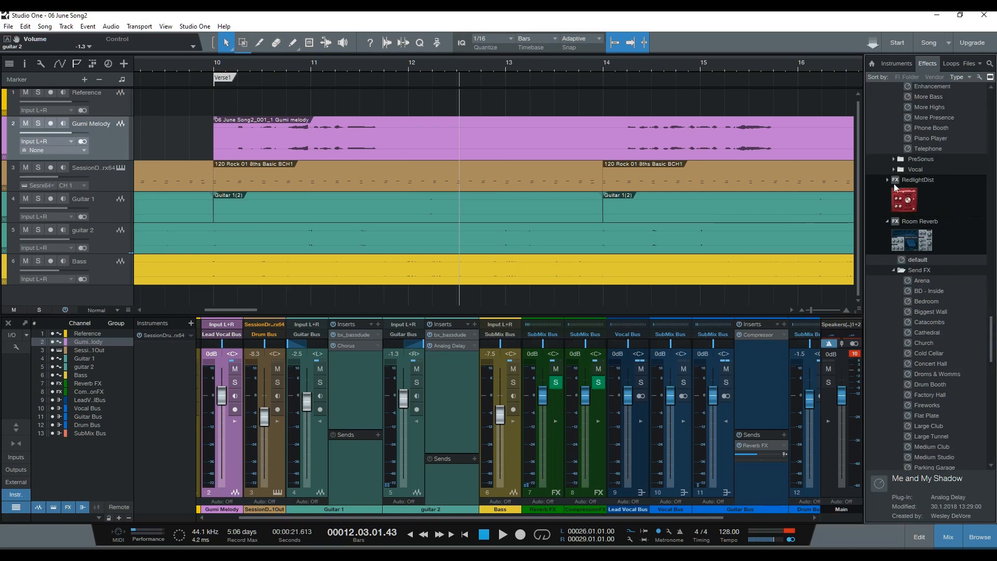
{"action": "left_click", "coordinate": [889, 179]}
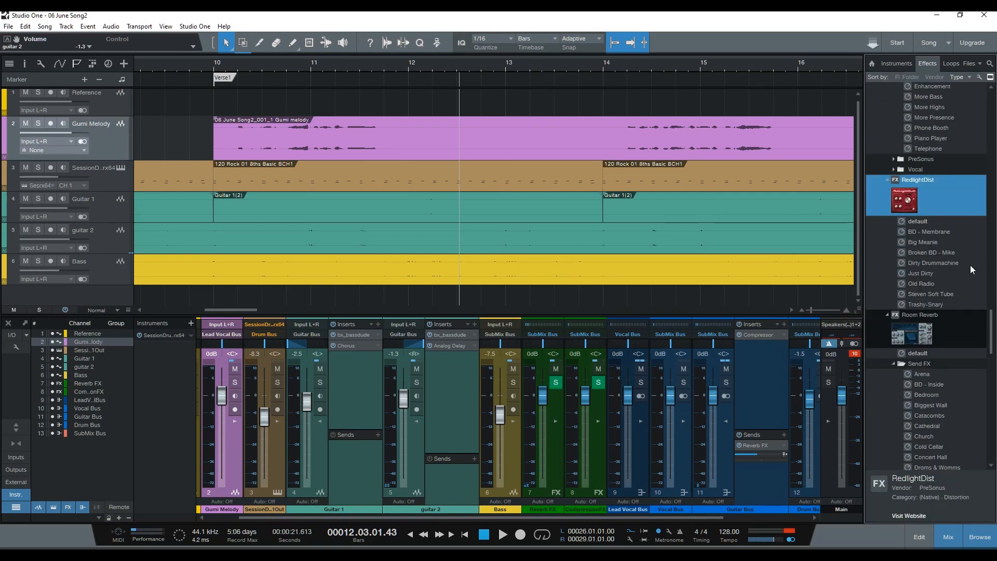
{"action": "left_click_drag", "start_coordinate": [927, 242], "coordinate": [450, 391]}
{"action": "key", "text": "space"}
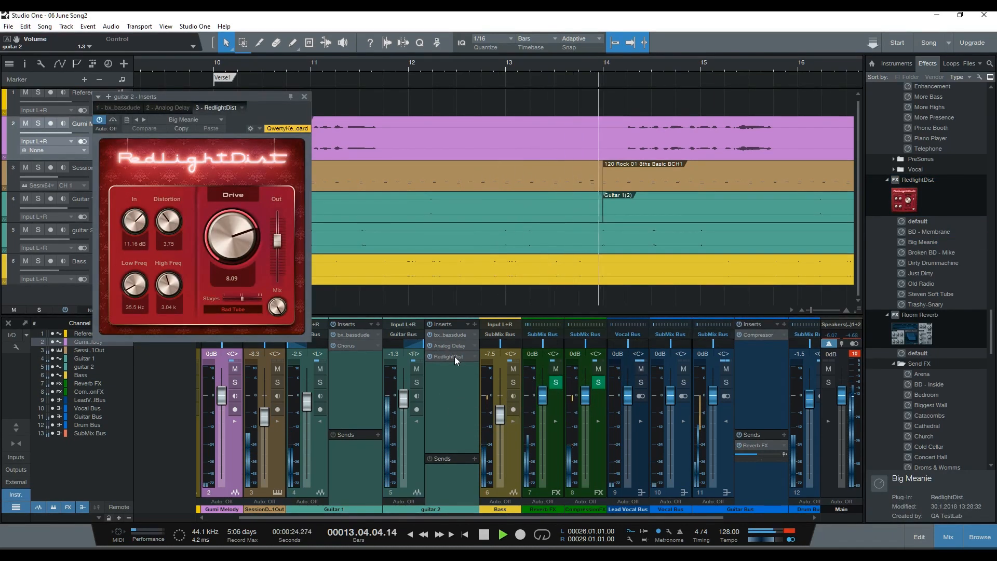
Try RedlightDist before and after bx_bassdude on guitar 2, and place it first in the insert chain
{"action": "left_click_drag", "start_coordinate": [454, 357], "coordinate": [457, 333]}
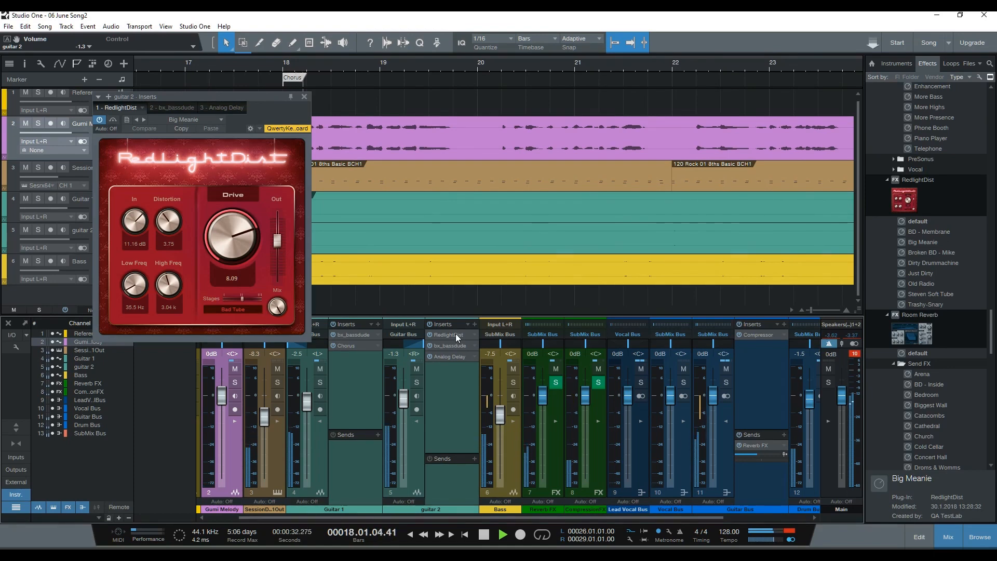
{"action": "left_click_drag", "start_coordinate": [457, 333], "coordinate": [450, 352]}
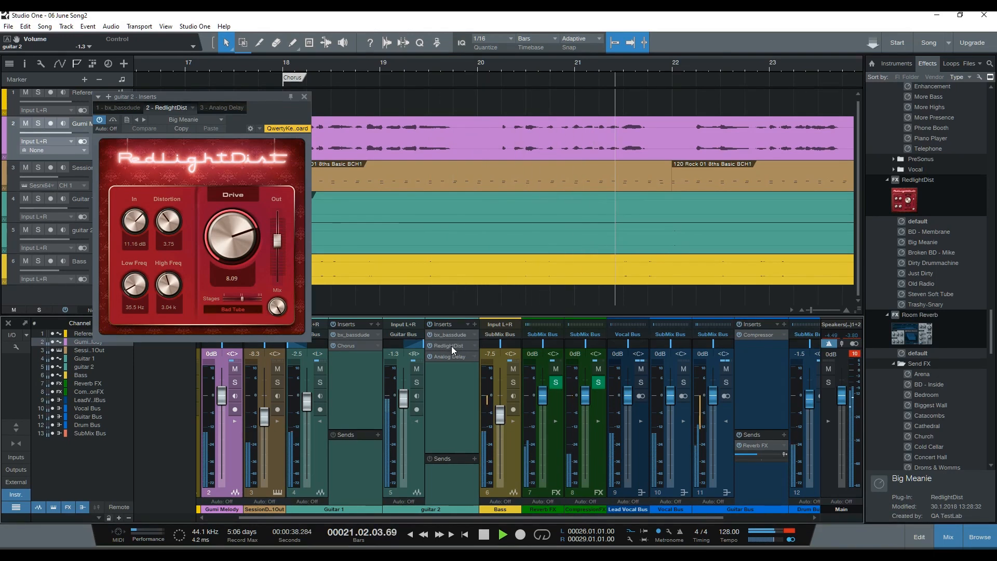
{"action": "mouse_move", "coordinate": [451, 346]}
{"action": "left_mouse_down"}
{"action": "mouse_move", "coordinate": [444, 376]}
{"action": "mouse_move", "coordinate": [459, 331]}
{"action": "left_mouse_up"}
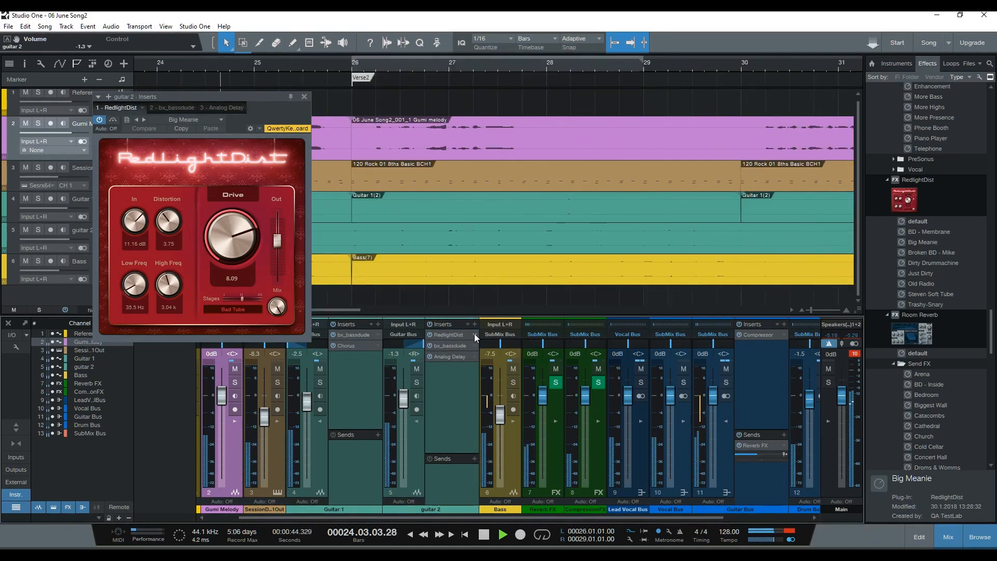
Replay the mix from the start and set the RedlightDist Stages on guitar 2 to 3
{"action": "key", "text": "space"}
{"action": "key", "text": "space"}
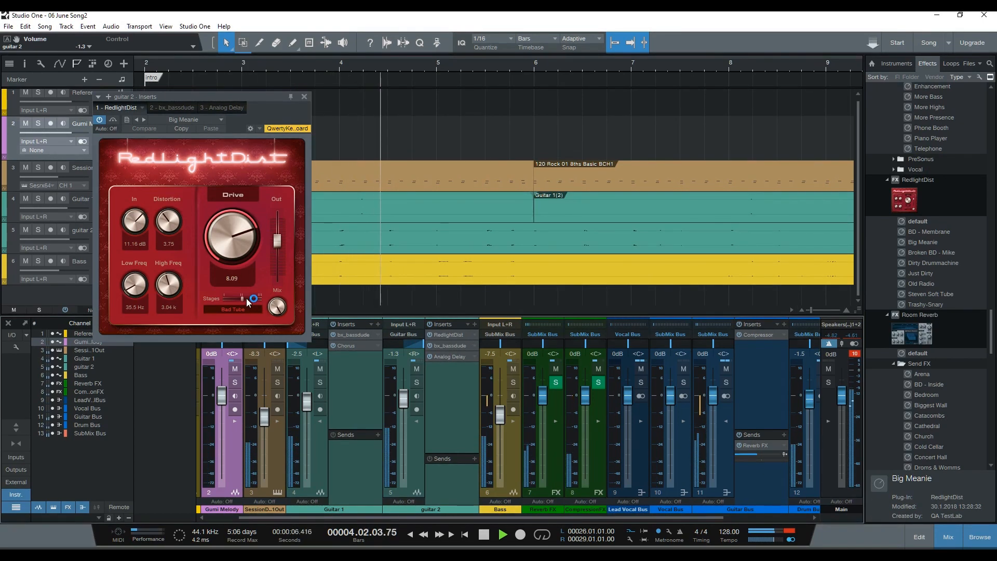
{"action": "left_click_drag", "start_coordinate": [247, 299], "coordinate": [314, 315]}
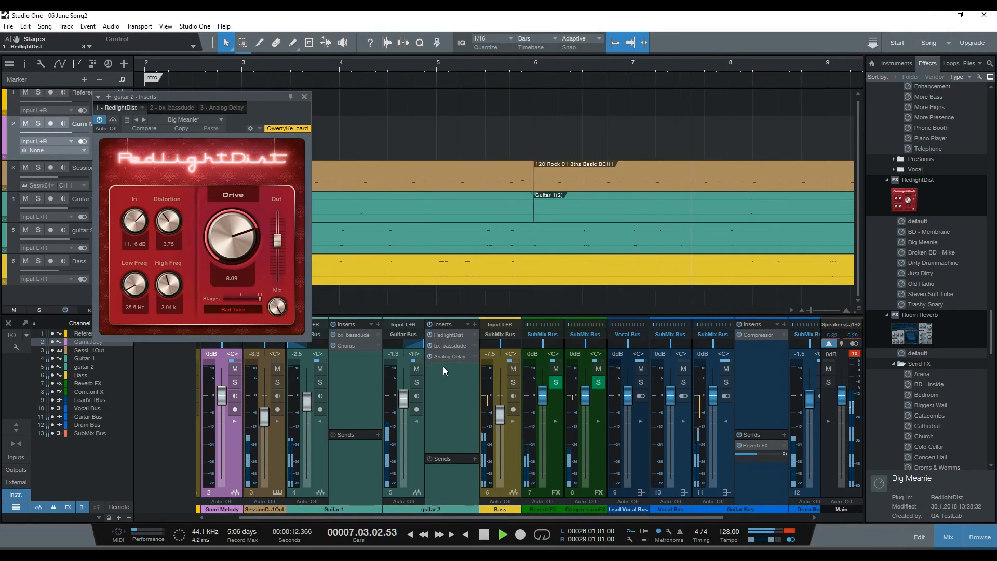
Briefly solo guitar 2 during playback, then set its Analog Delay Mix to 38.5% and replay the mix
{"action": "left_click", "coordinate": [417, 382]}
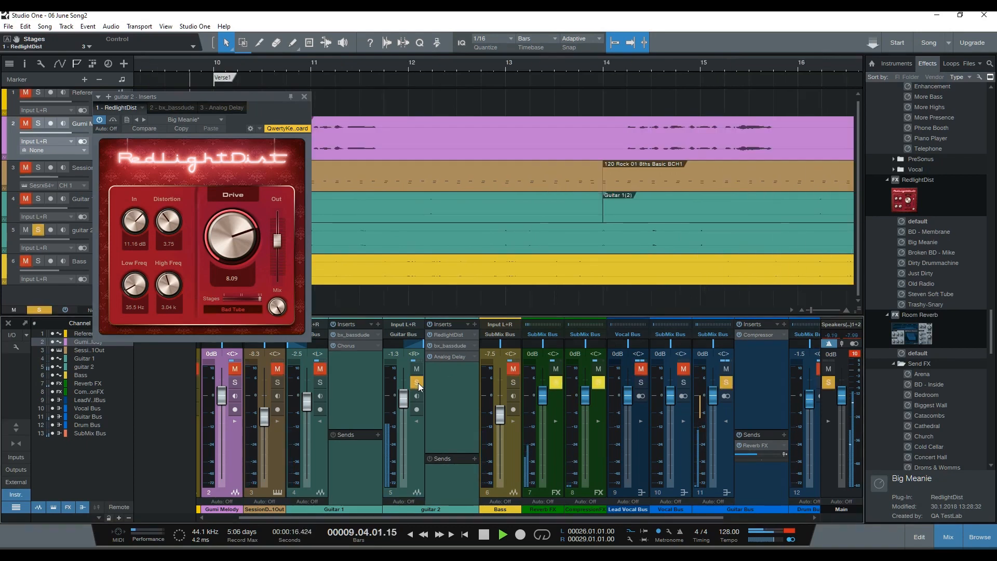
{"action": "left_click", "coordinate": [417, 382]}
{"action": "left_click", "coordinate": [450, 356]}
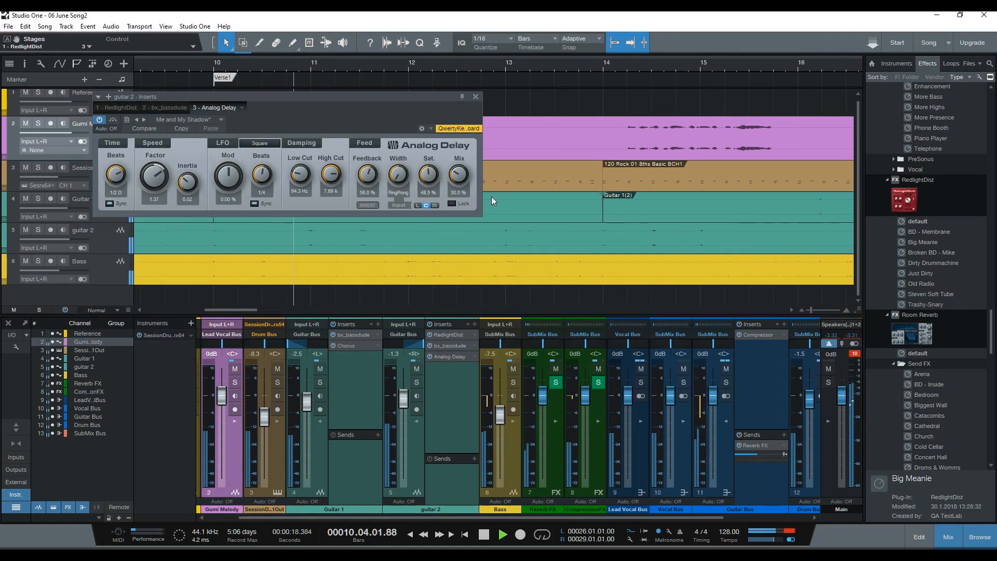
{"action": "left_click_drag", "start_coordinate": [464, 173], "coordinate": [466, 171]}
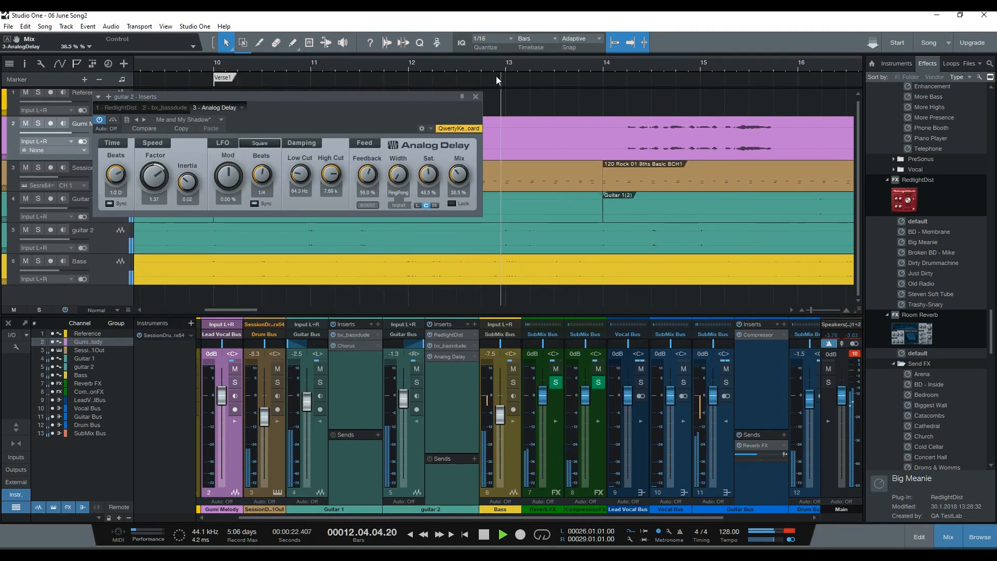
{"action": "left_click", "coordinate": [475, 96]}
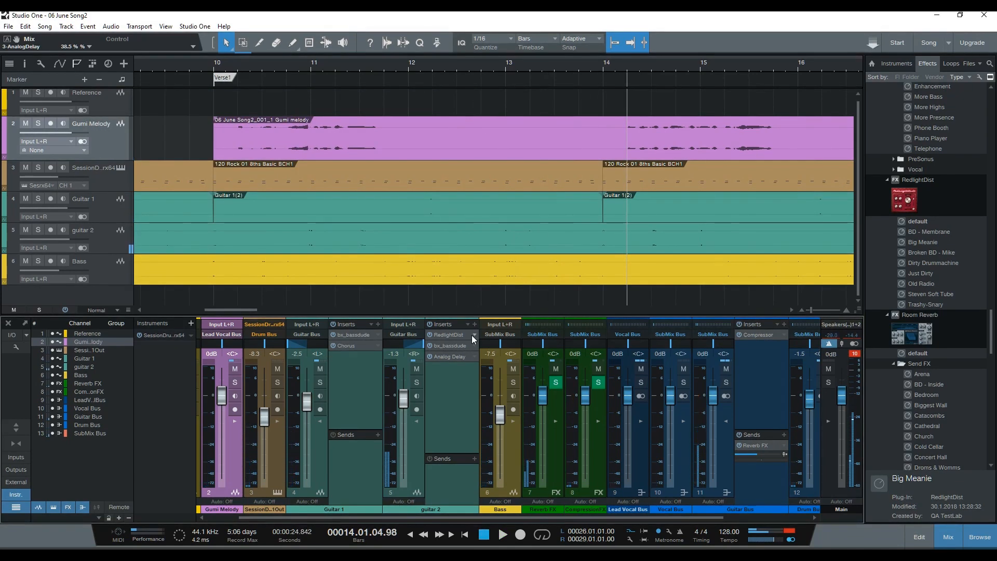
{"action": "key", "text": "space"}
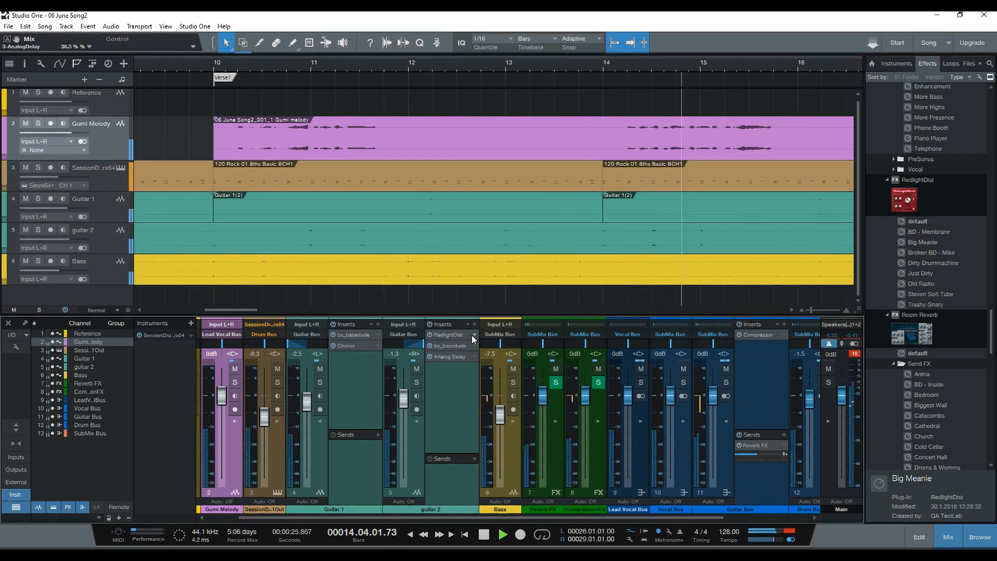
Set the Analog Delay Feedback on guitar 2 to 21.5% while the mix plays
{"action": "left_click", "coordinate": [450, 359]}
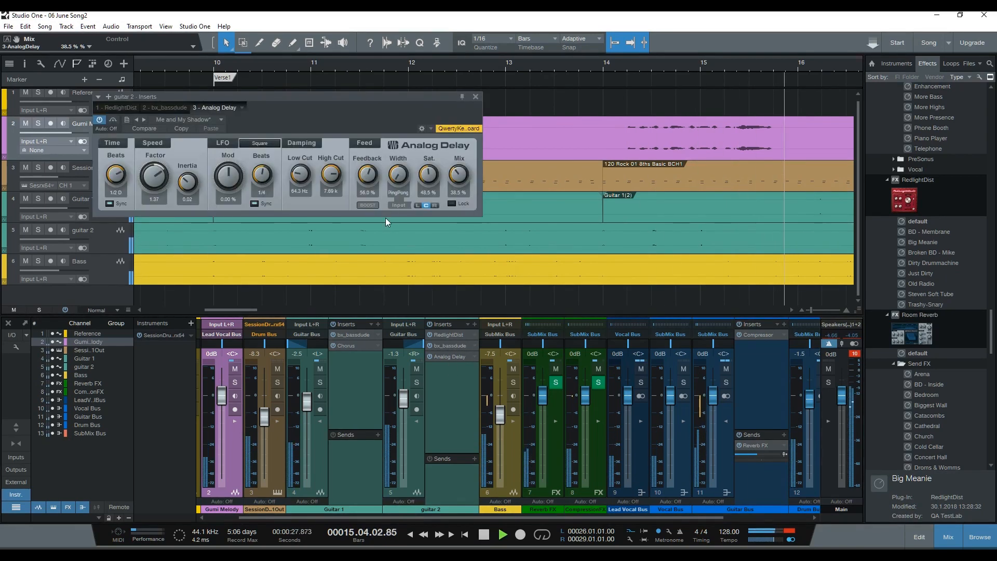
{"action": "left_click_drag", "start_coordinate": [367, 176], "coordinate": [362, 195]}
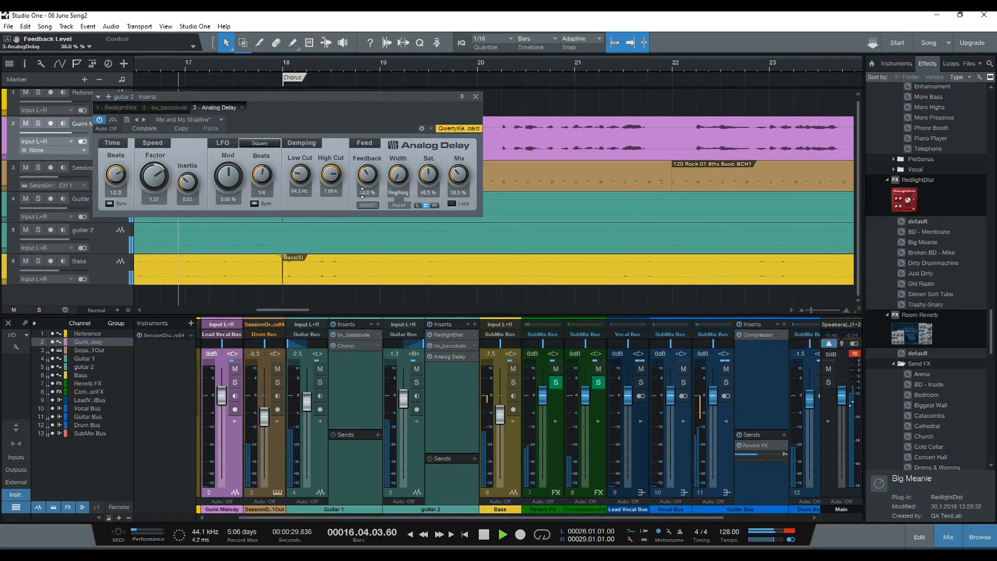
{"action": "key", "text": "space"}
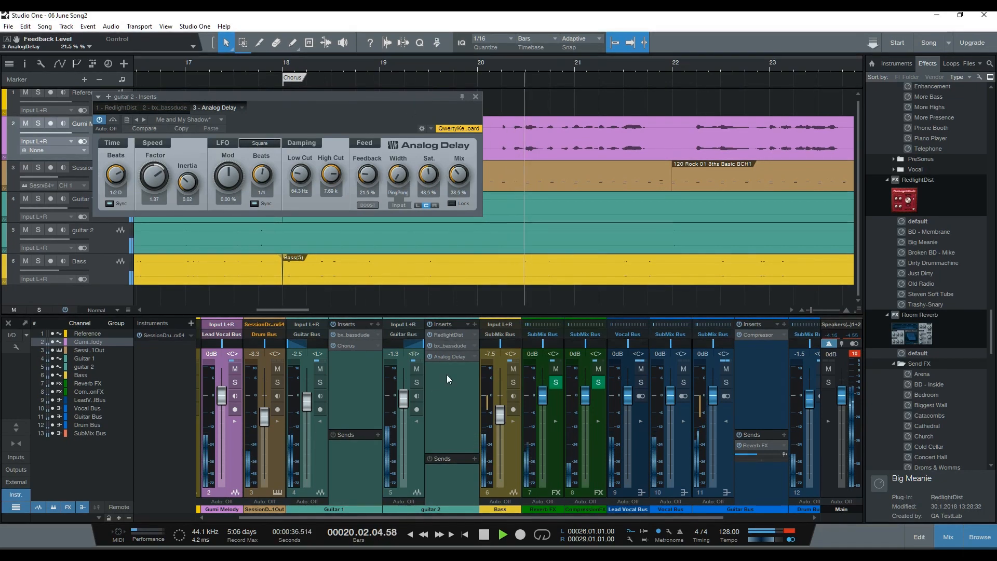
Audition guitar 2 in mono and in solo, close its delay editor, and resume playback of the full mix
{"action": "left_click", "coordinate": [417, 396]}
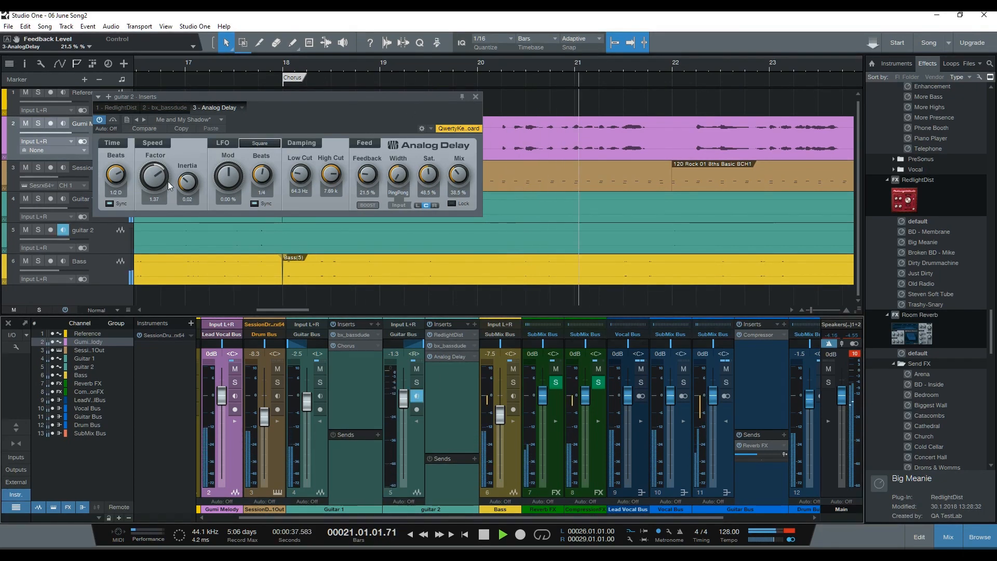
{"action": "left_click", "coordinate": [417, 396]}
{"action": "left_click", "coordinate": [417, 382]}
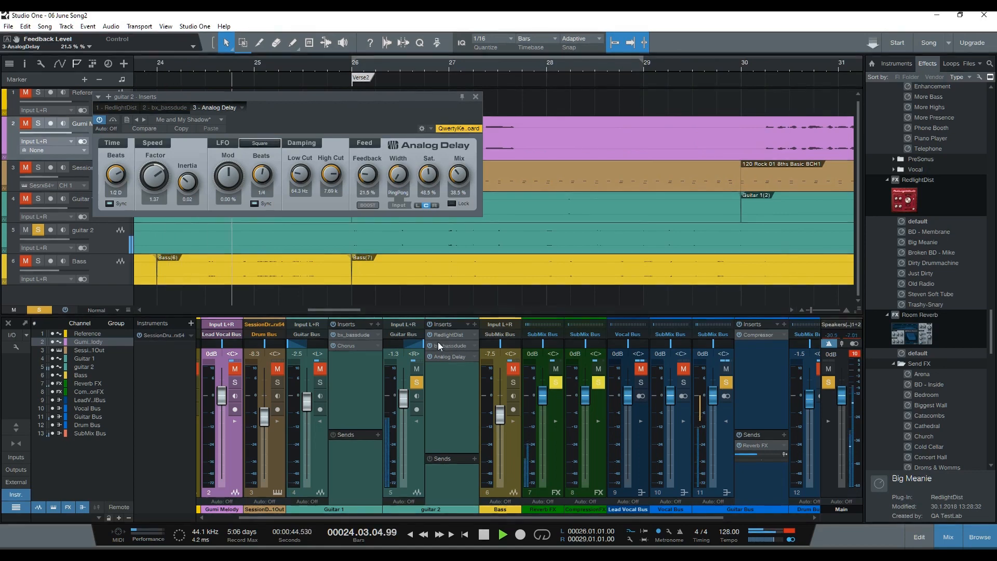
{"action": "left_click", "coordinate": [475, 97]}
{"action": "key", "text": "space"}
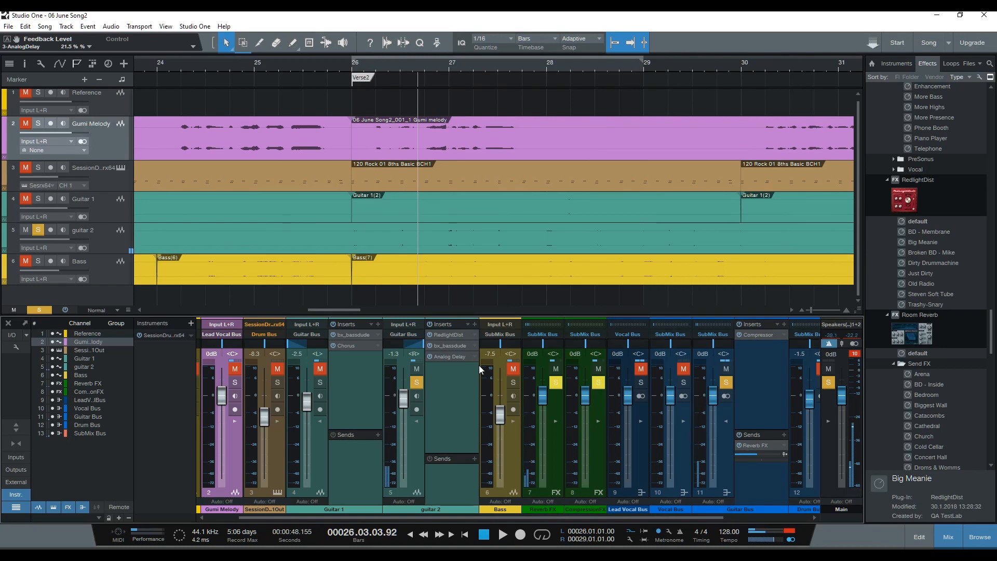
{"action": "left_click", "coordinate": [421, 385]}
{"action": "key", "text": "space"}
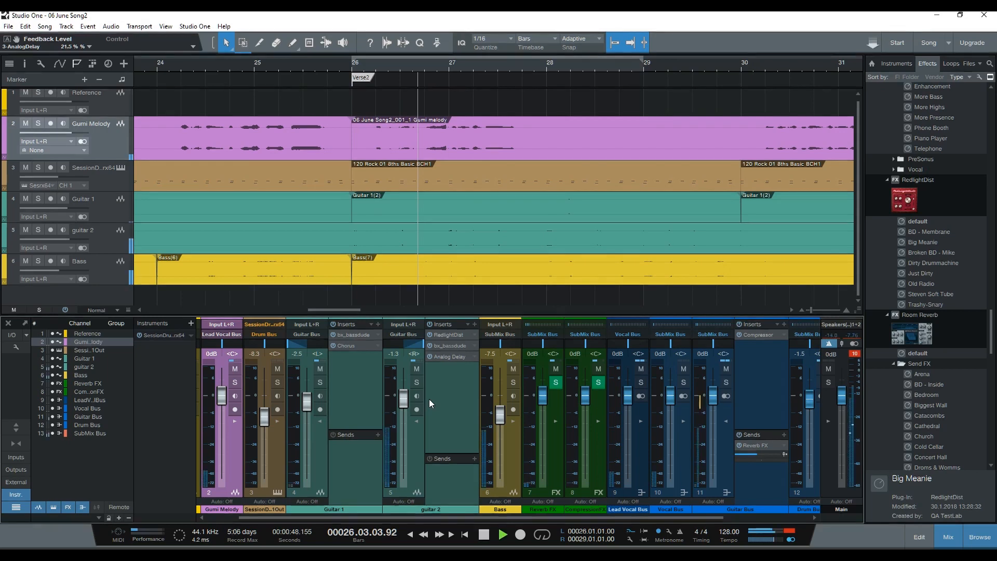
Add a Reverb FX send on guitar 2 and lower its send level to about -24.6 dB
{"action": "left_click", "coordinate": [475, 459]}
{"action": "left_click", "coordinate": [510, 400]}
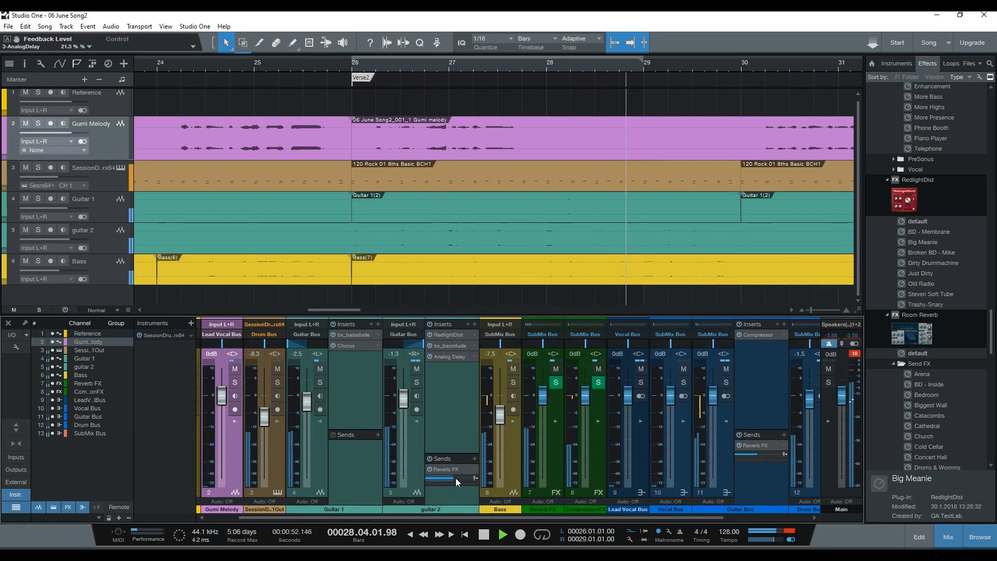
{"action": "left_click_drag", "start_coordinate": [456, 478], "coordinate": [442, 482]}
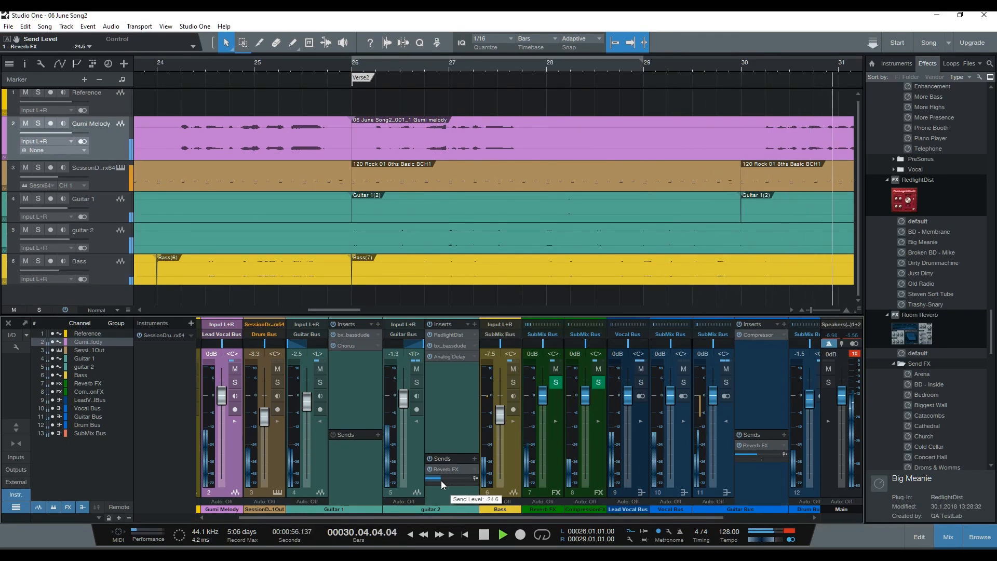
{"action": "scroll", "coordinate": [441, 481], "scroll_direction": "up", "scroll_amount": 1}
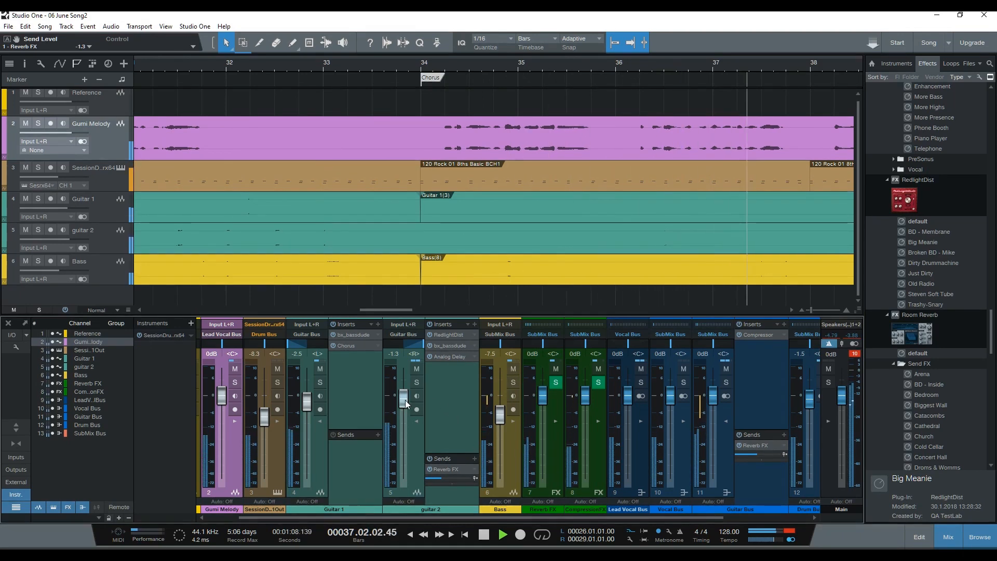
Set the guitar 2 level to -5.5 dB, replay the mix from the intro, and collapse both guitar channels
{"action": "left_click_drag", "start_coordinate": [406, 404], "coordinate": [405, 411]}
{"action": "key", "text": "KP_3"}
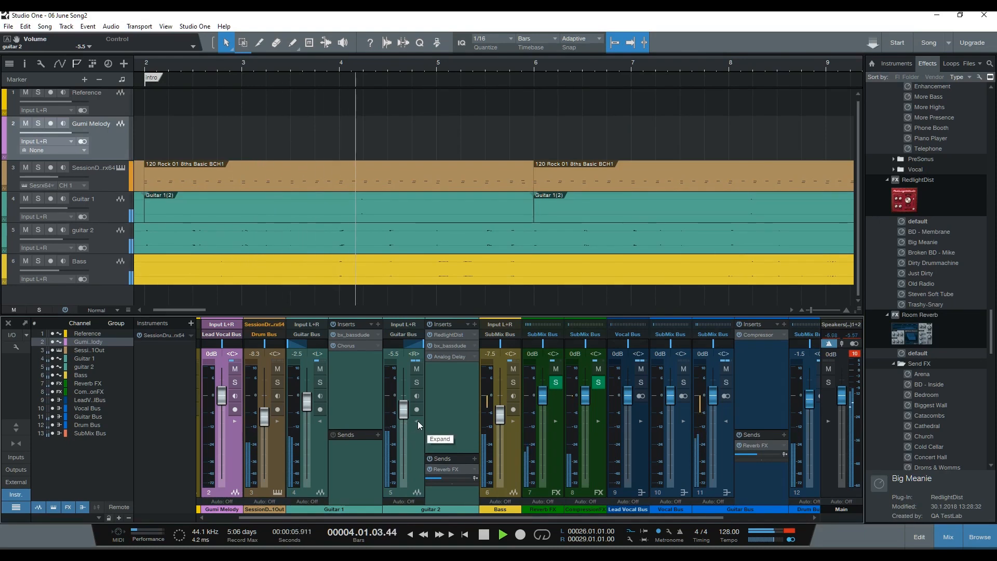
{"action": "left_click", "coordinate": [417, 421]}
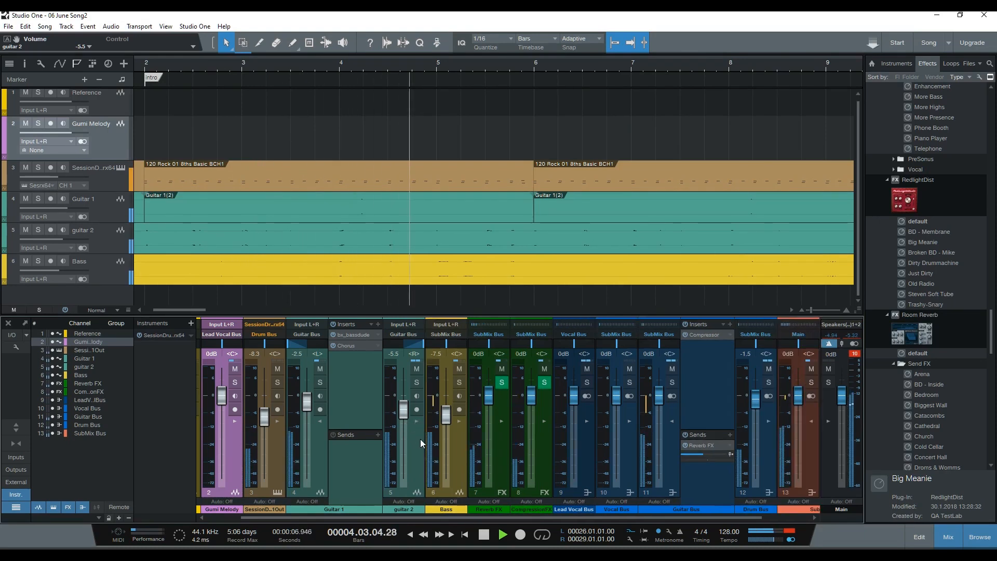
{"action": "left_click", "coordinate": [320, 420]}
{"action": "key", "text": "space"}
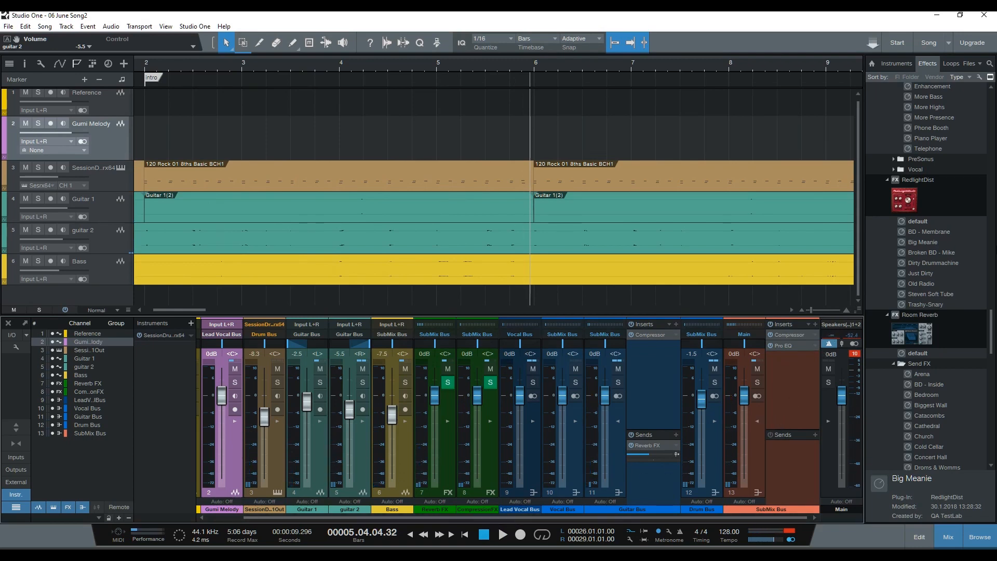
Insert Pro EQ with the "a little clarity" preset after Room Reverb on the Reverb FX channel and enable High quality
{"action": "left_click_drag", "start_coordinate": [993, 328], "coordinate": [996, 270]}
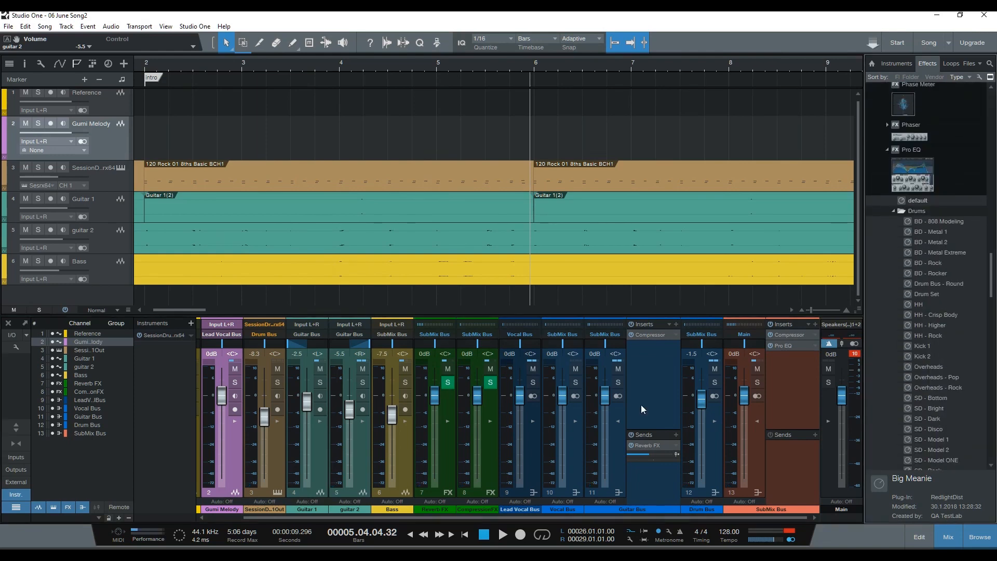
{"action": "left_click", "coordinate": [449, 422]}
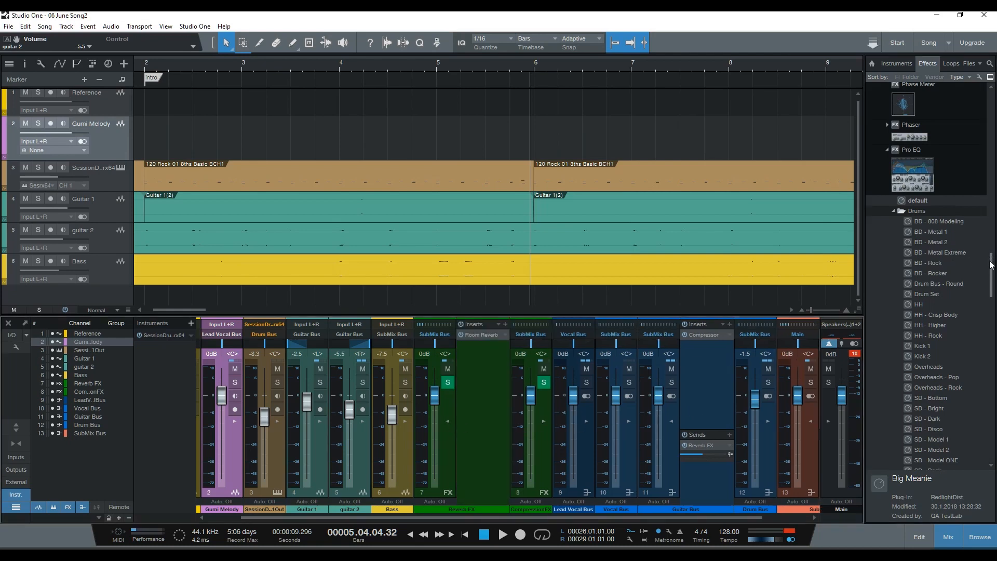
{"action": "left_click", "coordinate": [894, 212]}
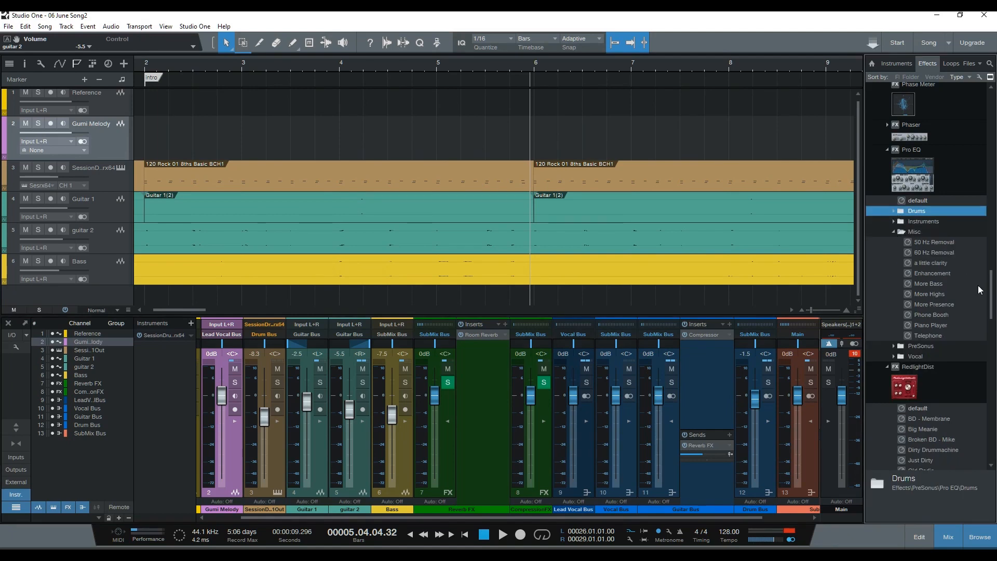
{"action": "left_click_drag", "start_coordinate": [944, 265], "coordinate": [494, 377]}
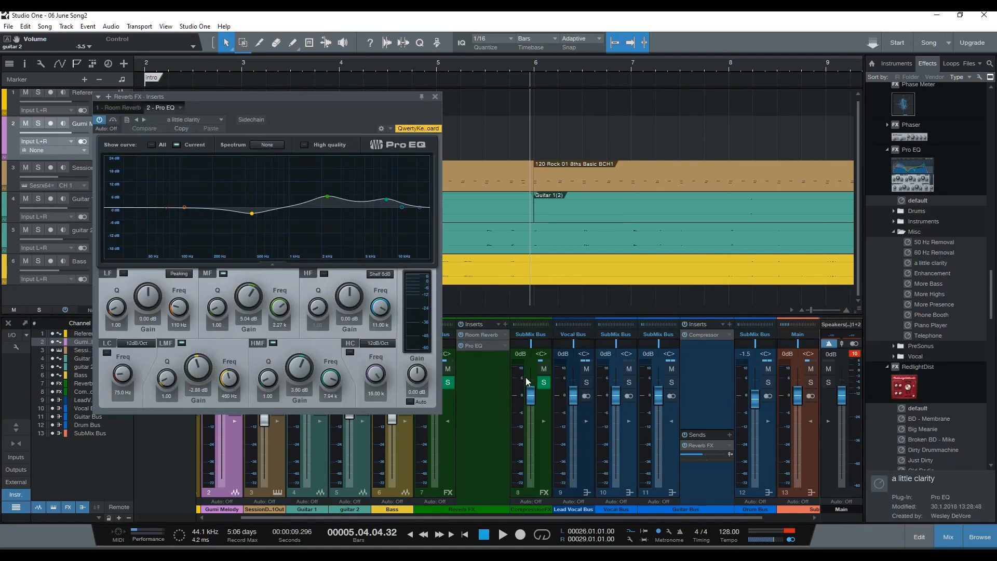
{"action": "left_click", "coordinate": [307, 144]}
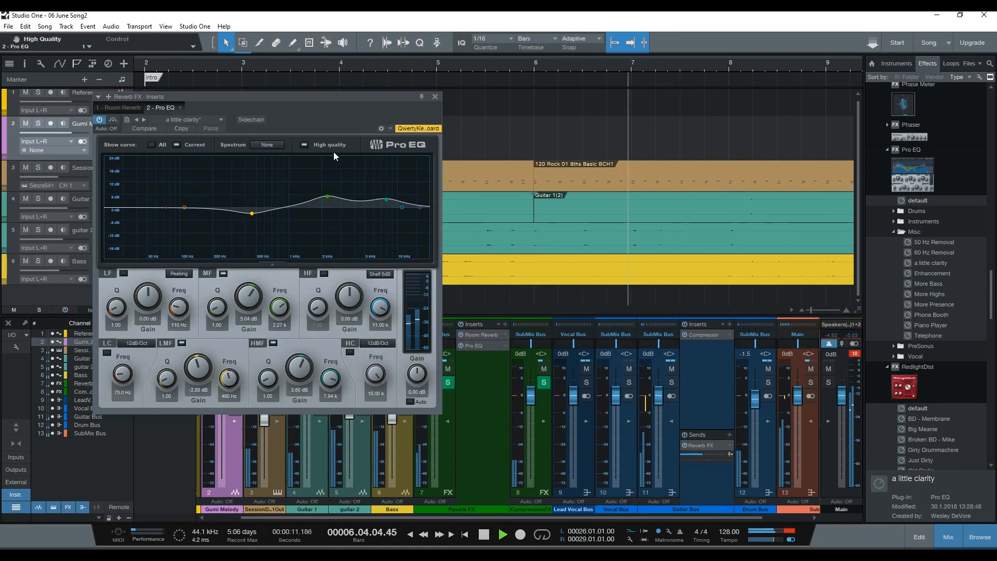
In the Reverb FX Pro EQ, enable the low cut at 260 Hz and set MF gain to 4.80 dB and HMF gain to 6.48 dB
{"action": "left_click", "coordinate": [107, 353]}
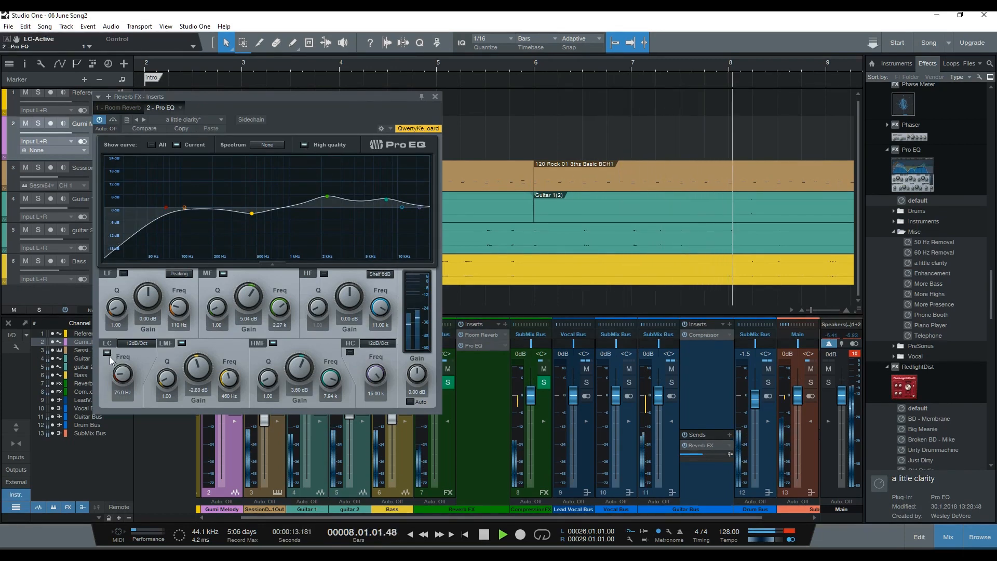
{"action": "left_click_drag", "start_coordinate": [120, 375], "coordinate": [128, 364]}
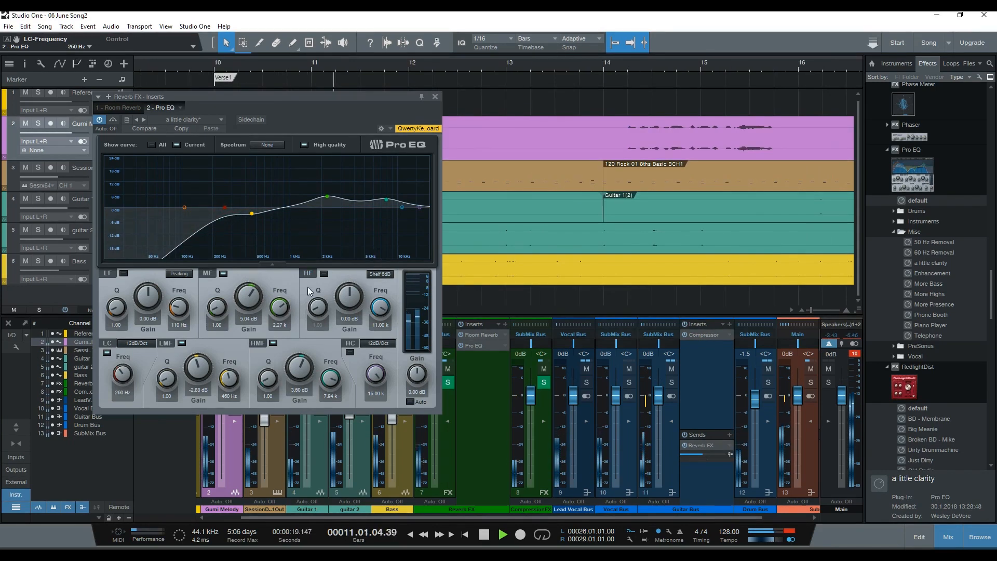
{"action": "left_click_drag", "start_coordinate": [261, 299], "coordinate": [259, 296]}
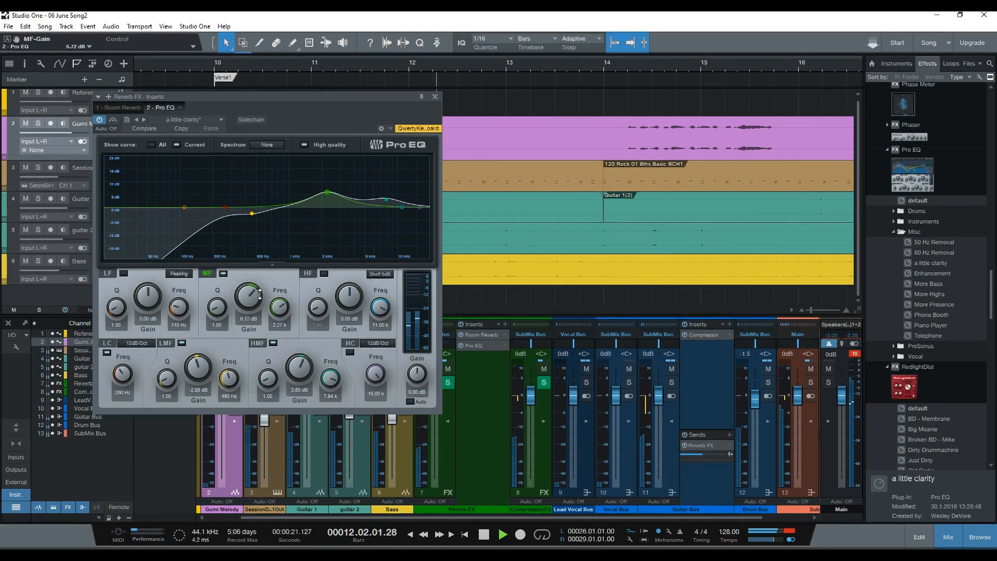
{"action": "left_click_drag", "start_coordinate": [299, 368], "coordinate": [335, 326]}
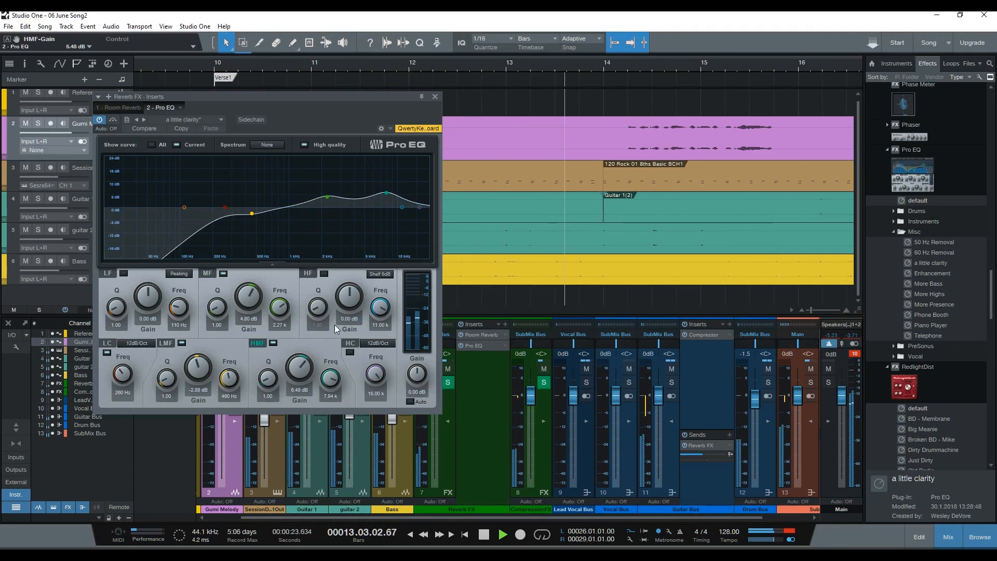
{"action": "left_click", "coordinate": [437, 96]}
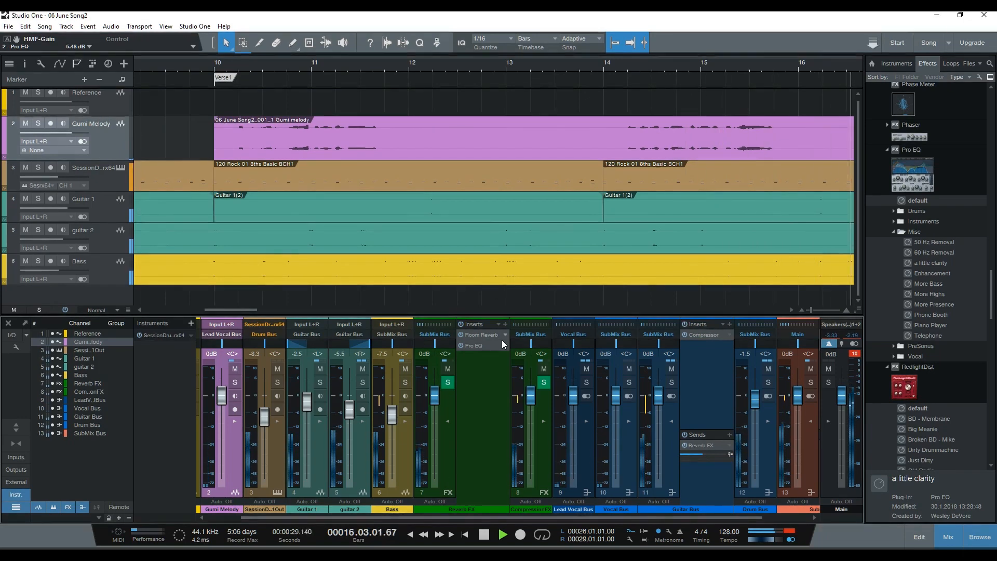
Collapse the Guitar Bus channel and set the guitar 2 level to -8.1 dB while the mix plays
{"action": "left_click", "coordinate": [673, 422]}
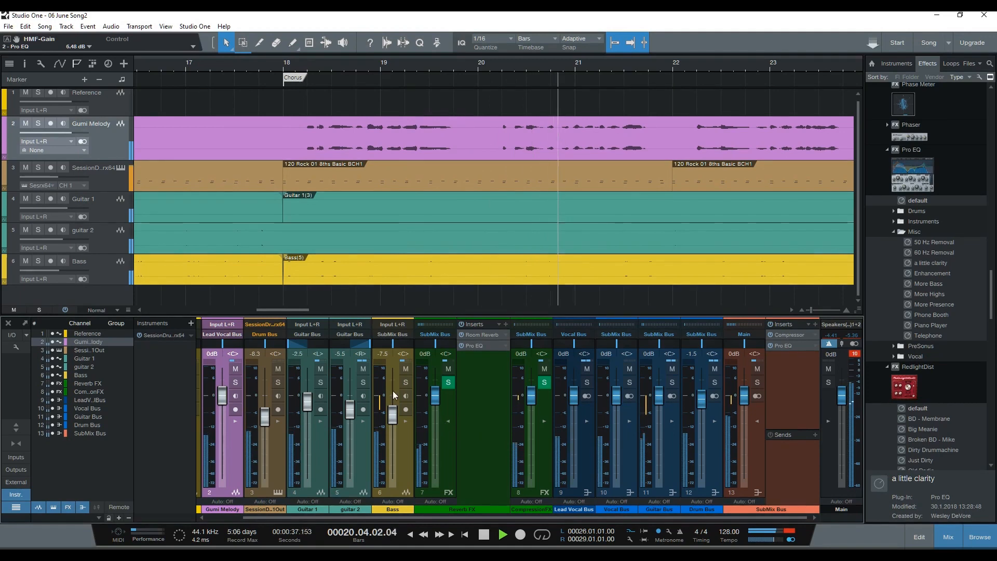
{"action": "left_click_drag", "start_coordinate": [351, 411], "coordinate": [356, 419]}
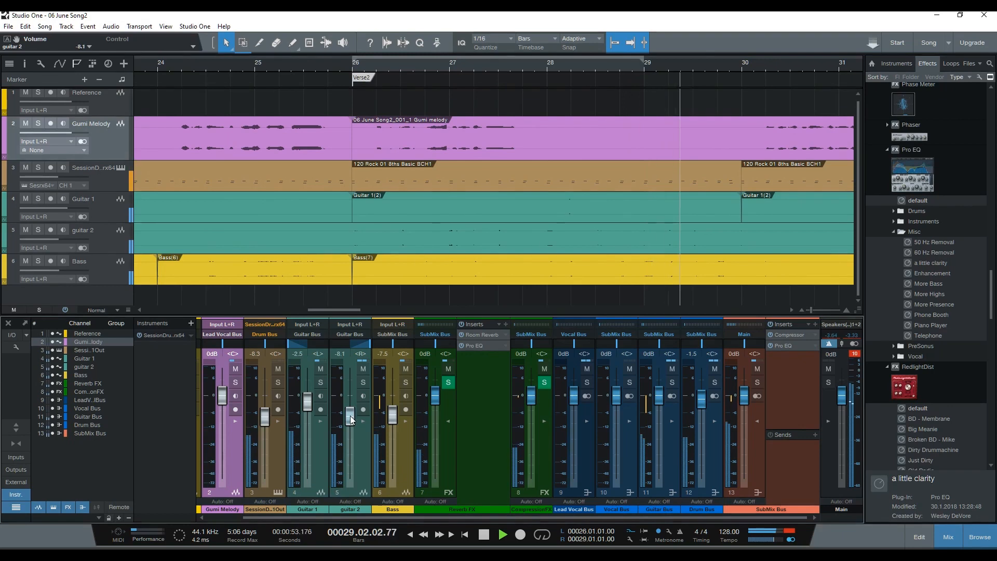
{"action": "left_click_drag", "start_coordinate": [351, 417], "coordinate": [351, 417]}
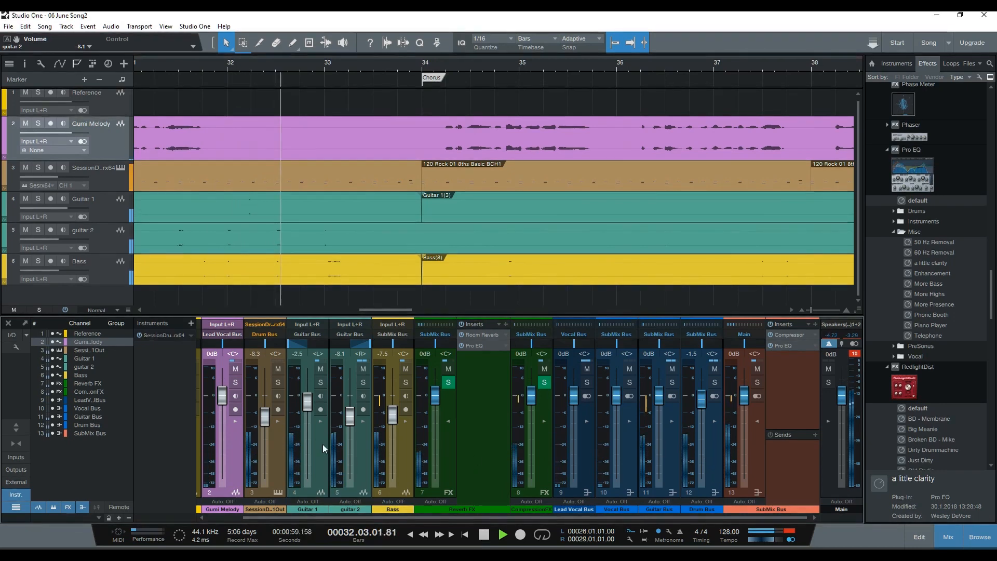
Add a Reverb FX send on Guitar 1 at -29.5 dB, then collapse the channel
{"action": "left_click", "coordinate": [321, 422]}
{"action": "left_click", "coordinate": [378, 435]}
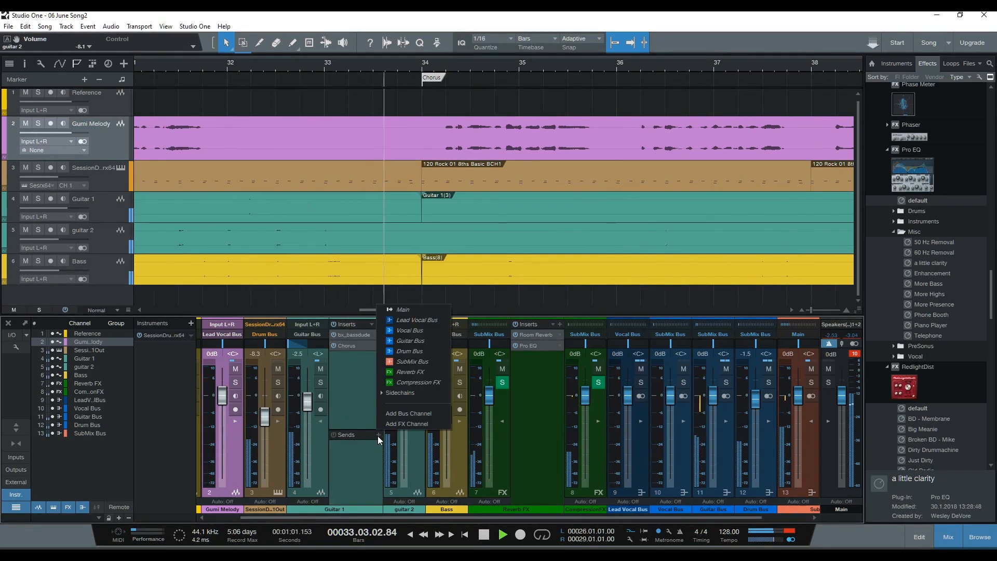
{"action": "left_click", "coordinate": [404, 373]}
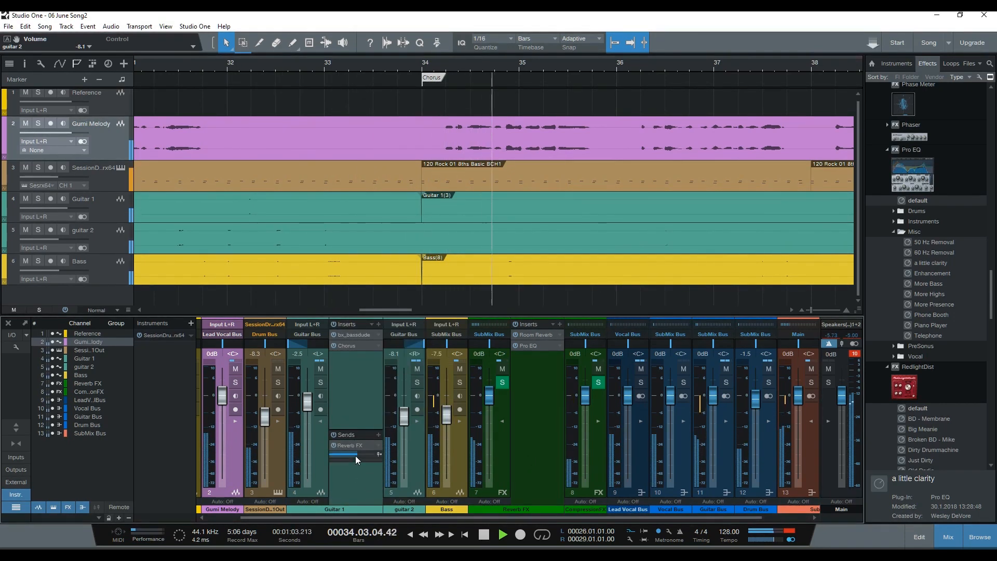
{"action": "left_click_drag", "start_coordinate": [355, 456], "coordinate": [340, 457]}
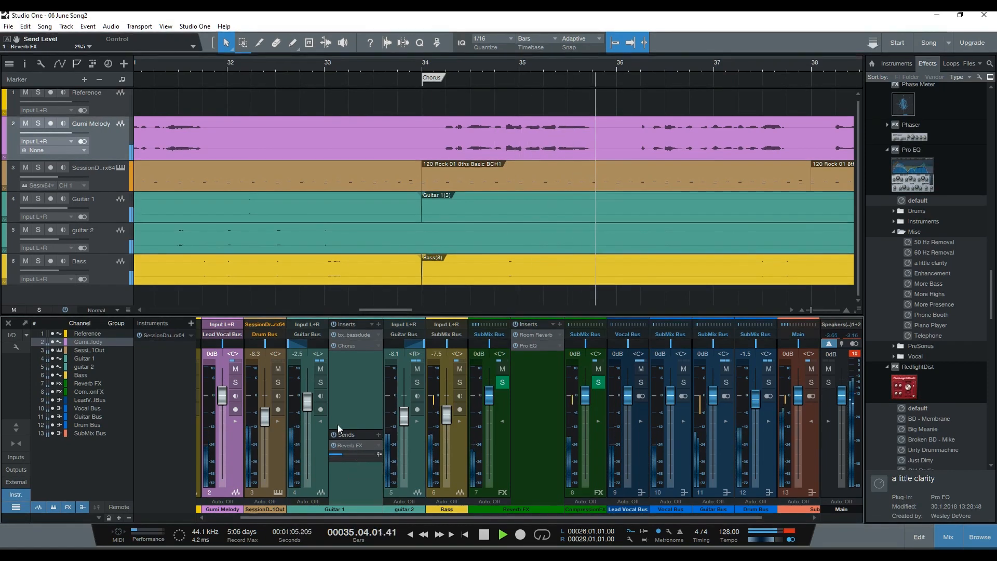
{"action": "left_click", "coordinate": [321, 422]}
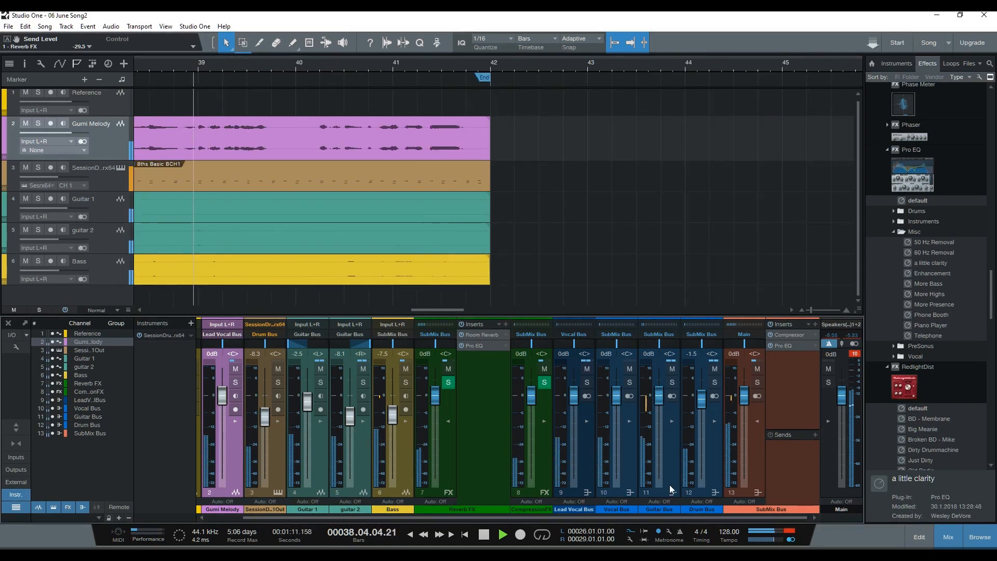
Replay the song from the beginning and set RedlightDist on the guitar 2 channel to 2 stages with drive at 7.65
{"action": "key", "text": "space"}
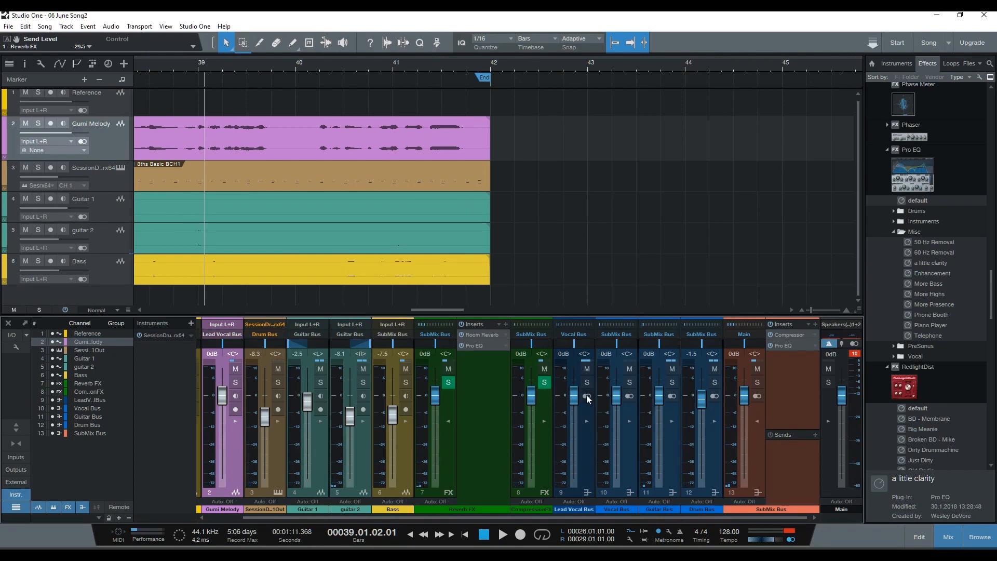
{"action": "key", "text": "comma"}
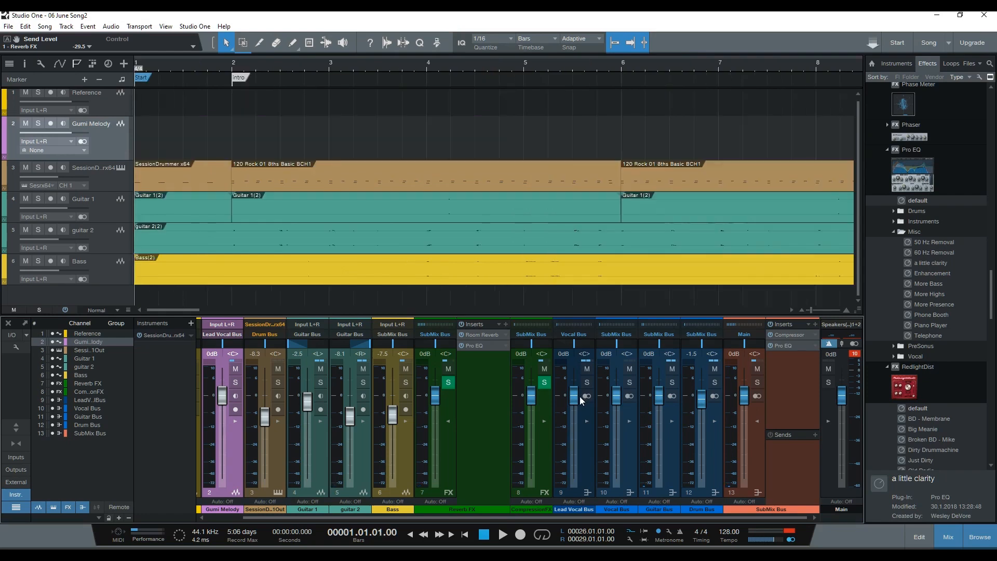
{"action": "key", "text": "space"}
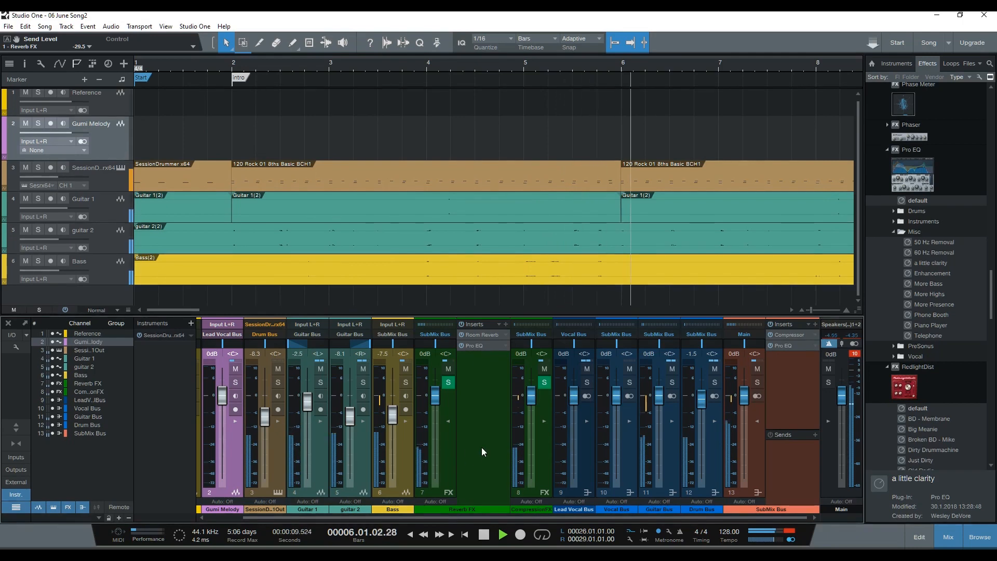
{"action": "left_click", "coordinate": [364, 421]}
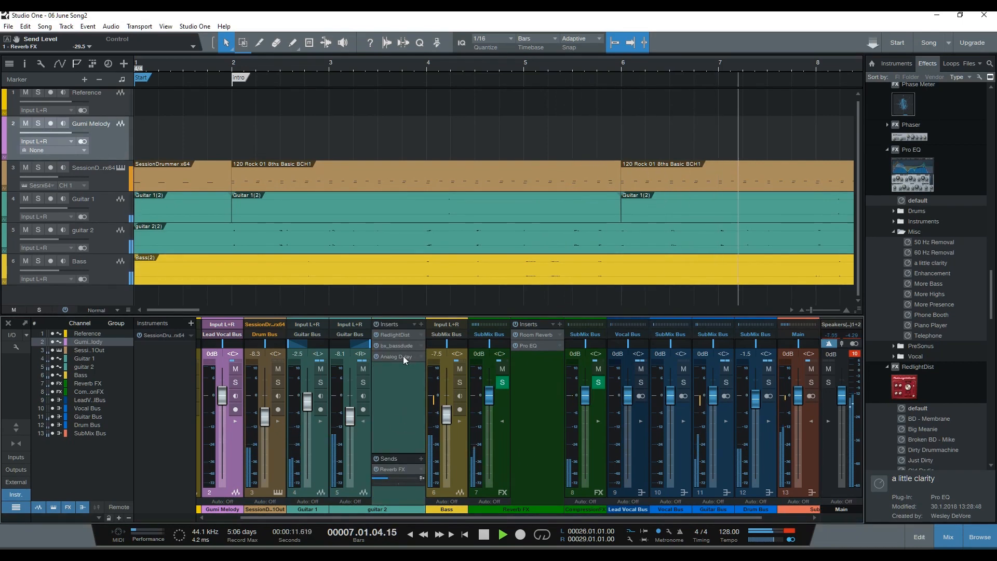
{"action": "left_click", "coordinate": [398, 335]}
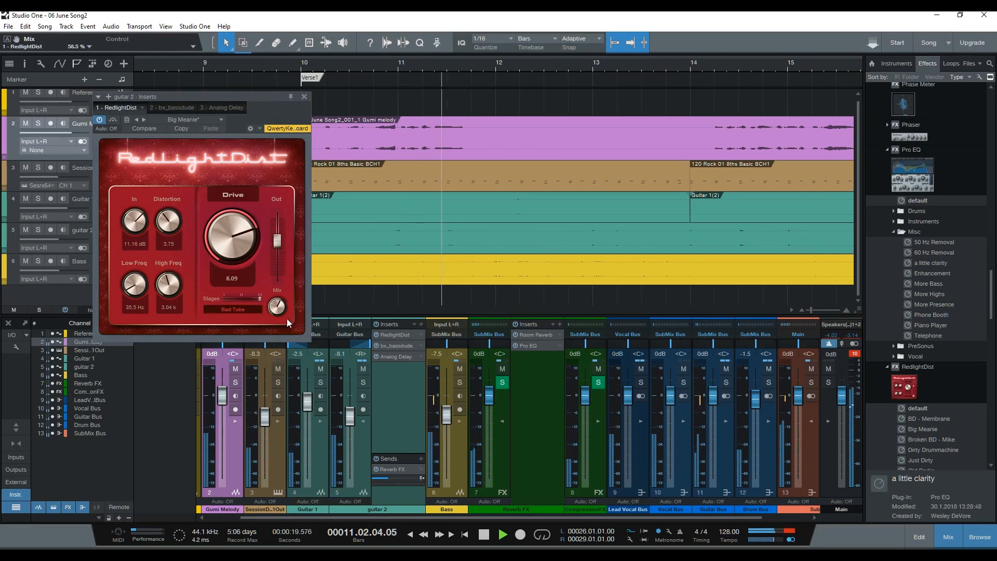
{"action": "left_click_drag", "start_coordinate": [254, 302], "coordinate": [245, 298]}
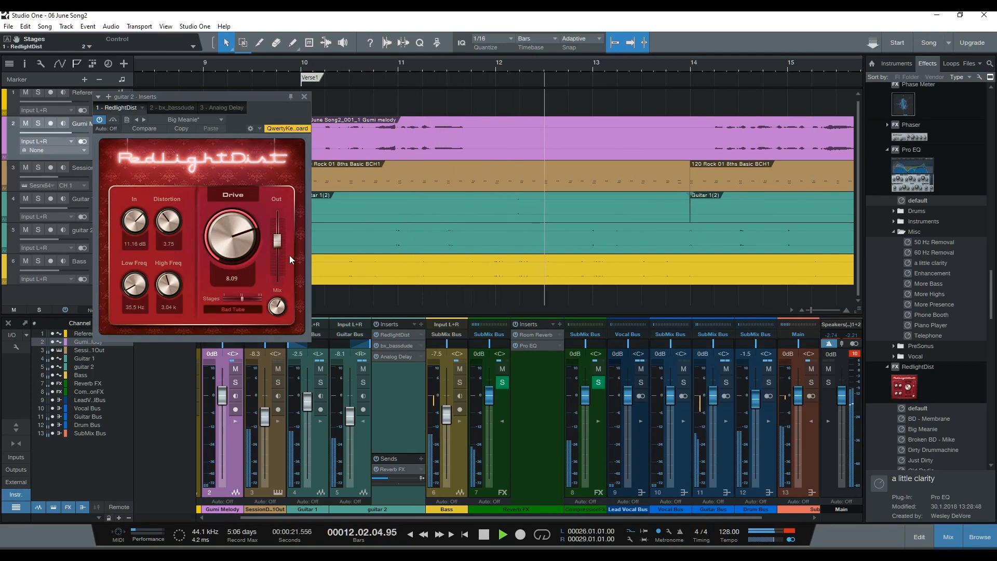
{"action": "left_click_drag", "start_coordinate": [251, 227], "coordinate": [250, 233]}
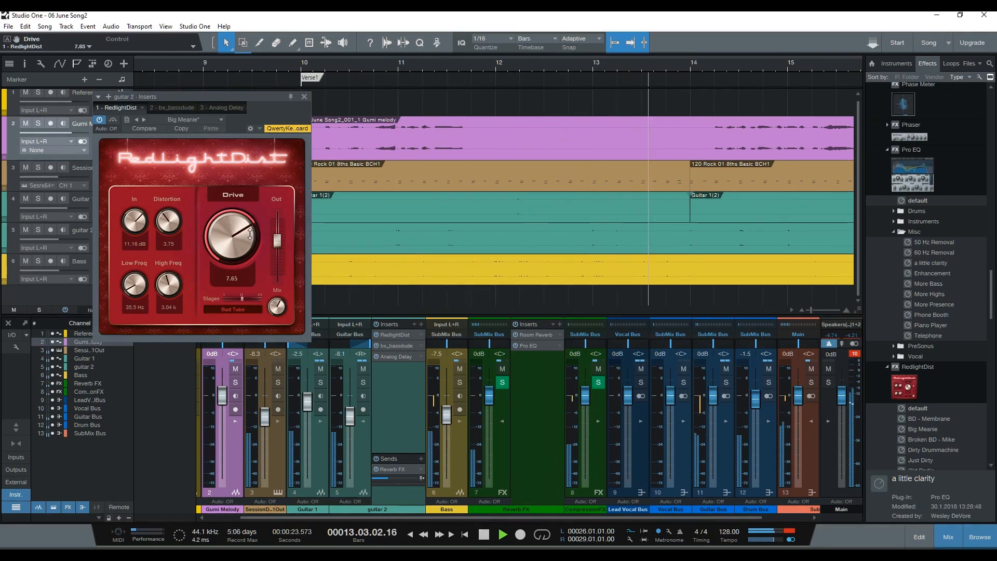
{"action": "left_click", "coordinate": [304, 97]}
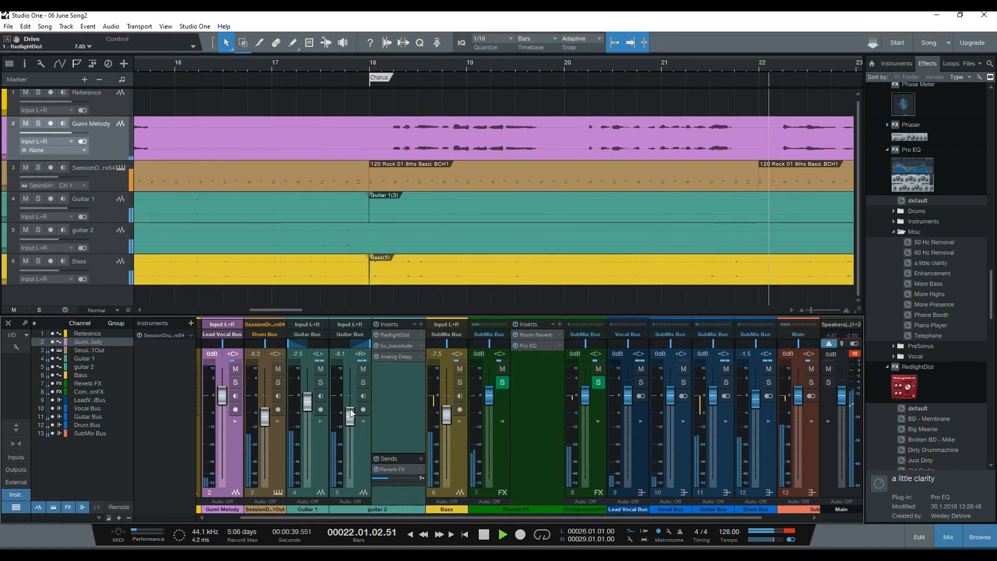
Lower the guitar 2 level to -10.3 dB, then collapse the guitar 2 and Reverb FX channels
{"action": "left_click_drag", "start_coordinate": [351, 413], "coordinate": [352, 418]}
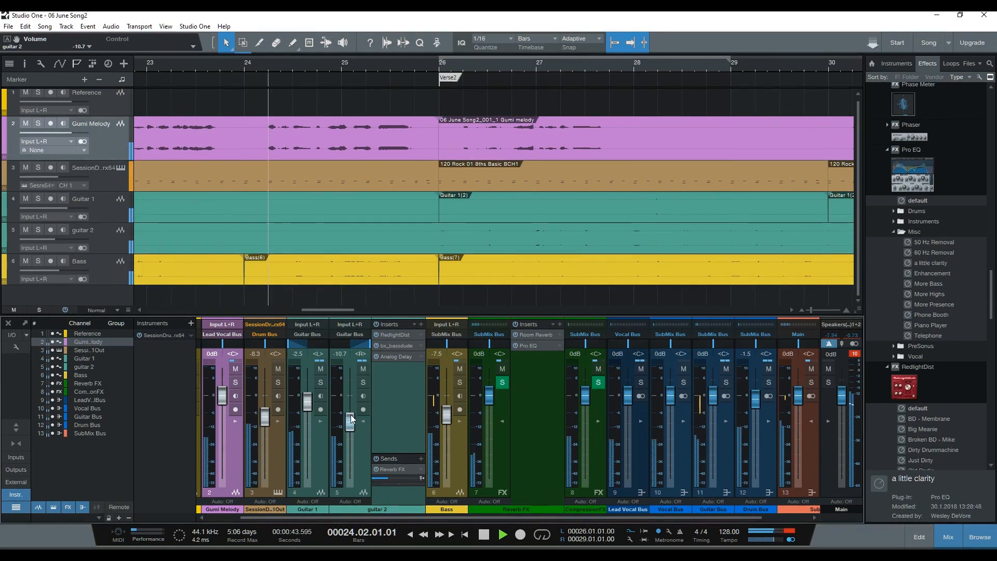
{"action": "left_click_drag", "start_coordinate": [351, 415], "coordinate": [351, 414]}
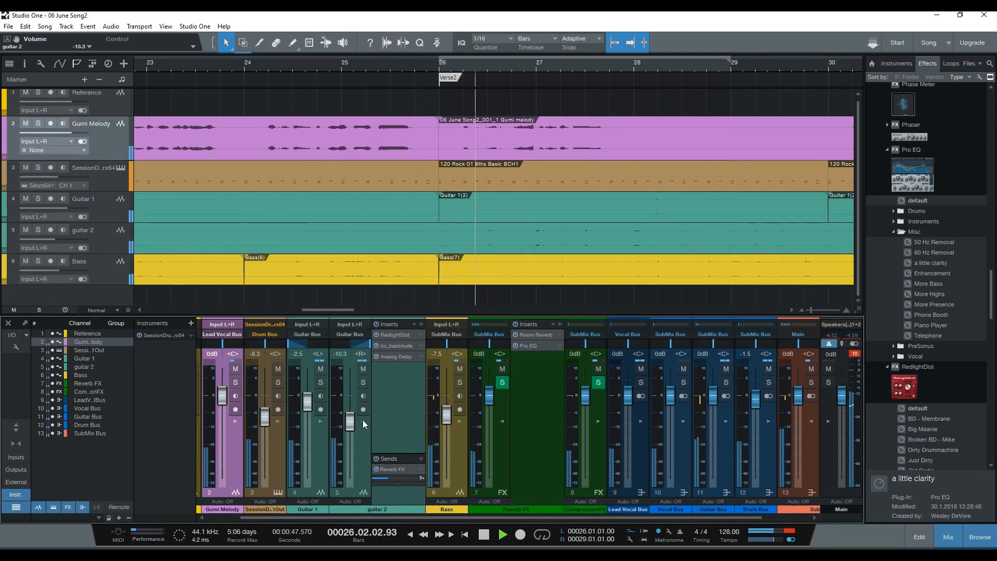
{"action": "left_click", "coordinate": [363, 421]}
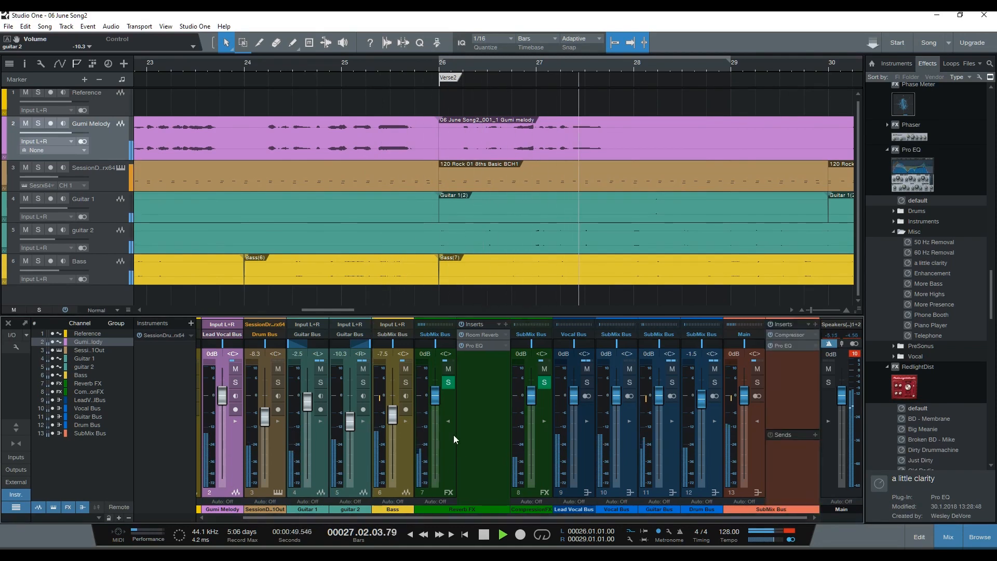
{"action": "left_click", "coordinate": [449, 421]}
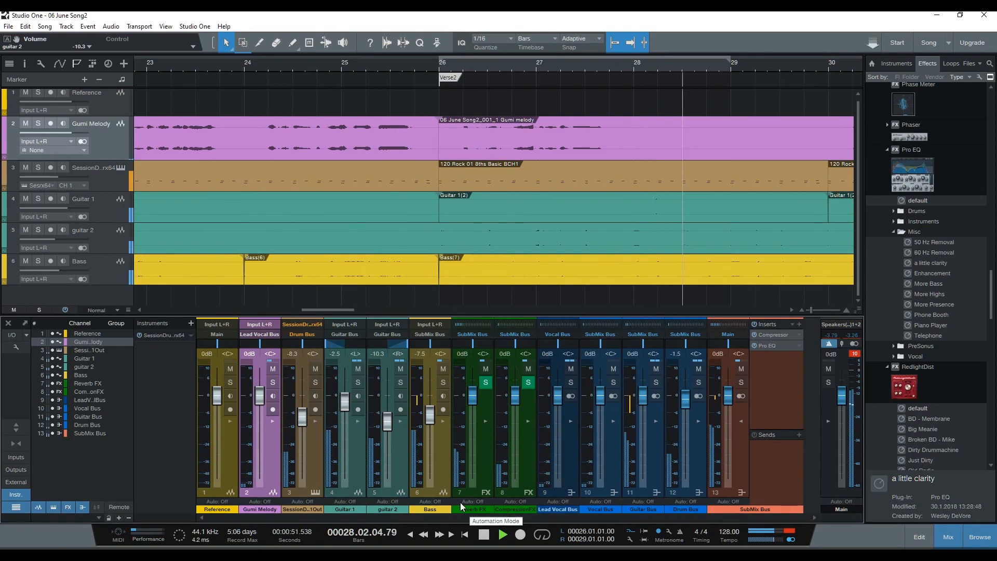
Stop playback and save the song
{"action": "key", "text": "space"}
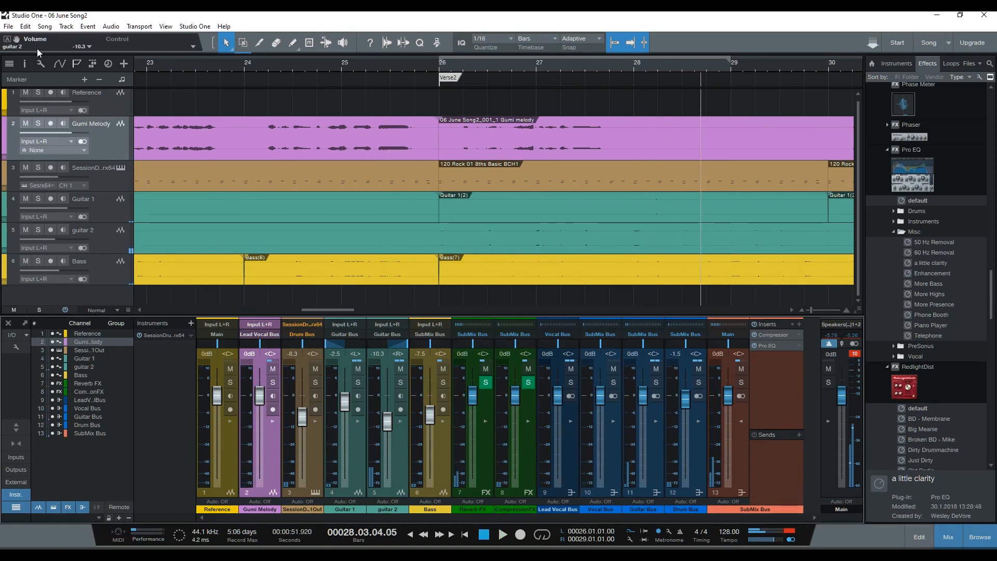
{"action": "left_click", "coordinate": [9, 27]}
{"action": "left_click", "coordinate": [32, 124]}
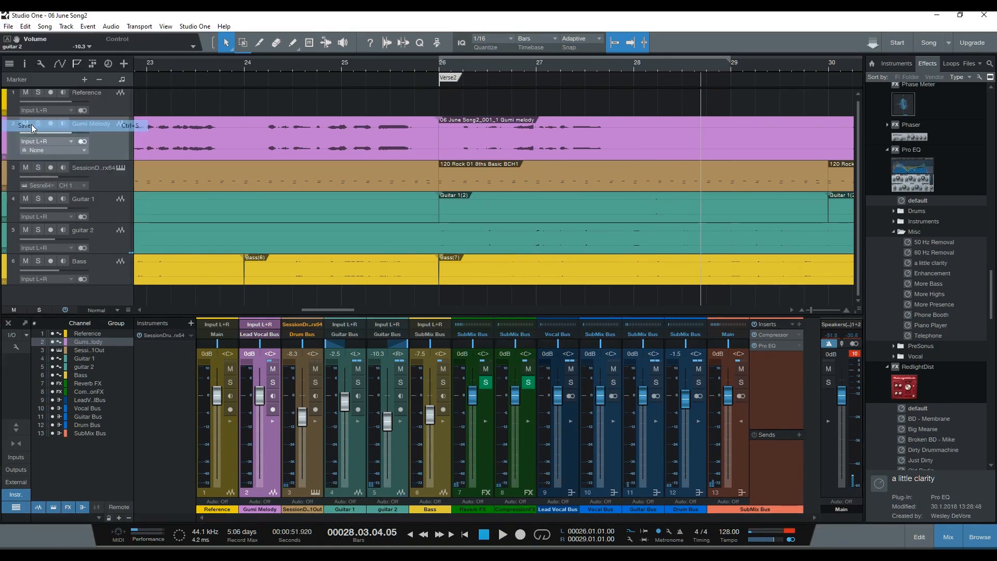
In the guitar 2 Analog Delay, set saturation to 39.0 % and delay beats to 1/4 T while the mix plays
{"action": "left_click", "coordinate": [400, 422]}
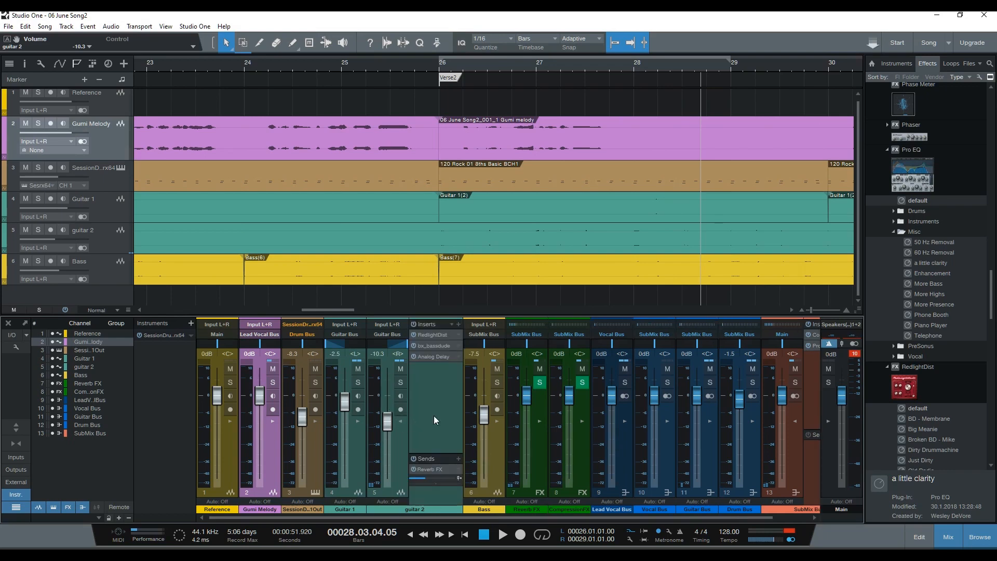
{"action": "left_click", "coordinate": [439, 357]}
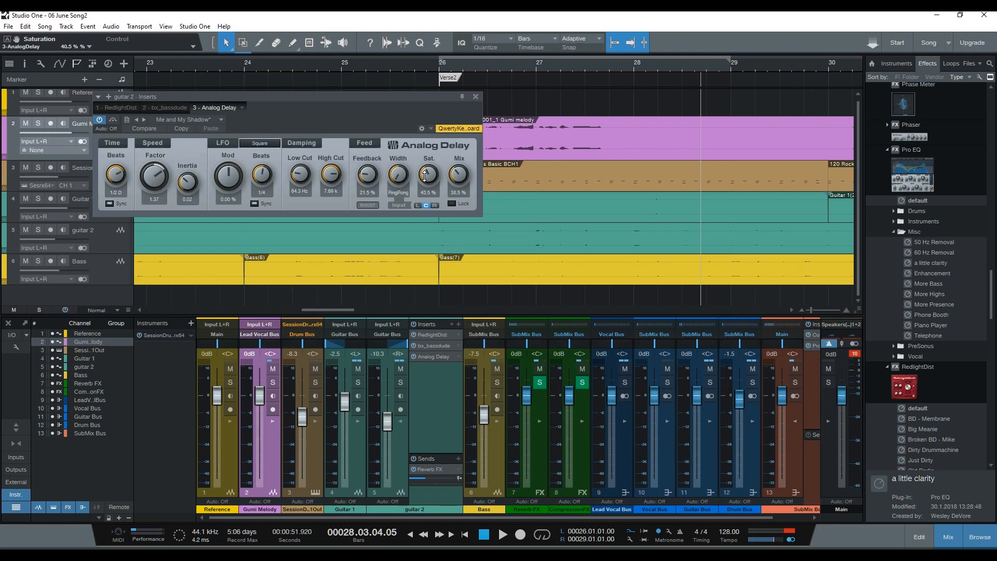
{"action": "key", "text": "space"}
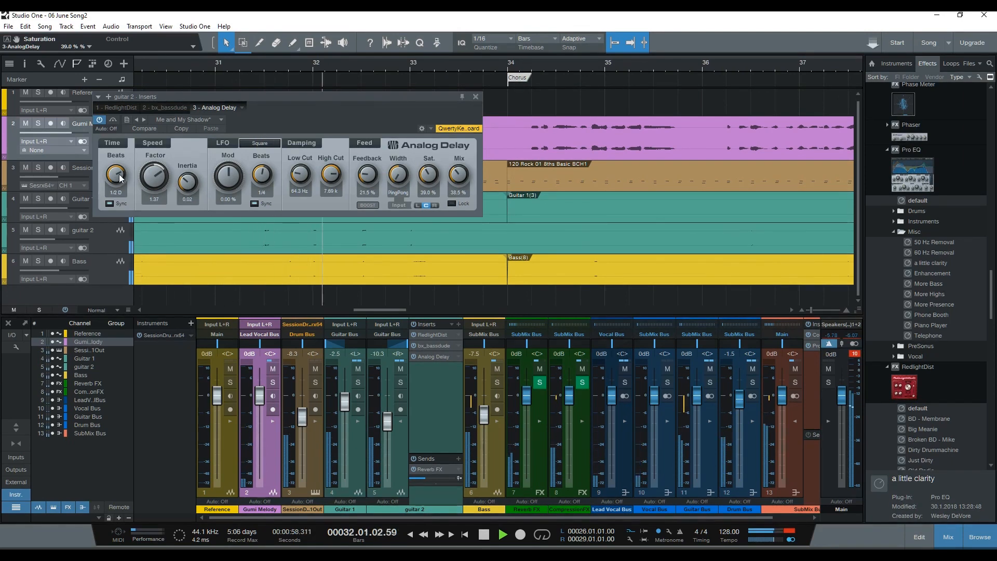
{"action": "left_click_drag", "start_coordinate": [121, 176], "coordinate": [122, 205]}
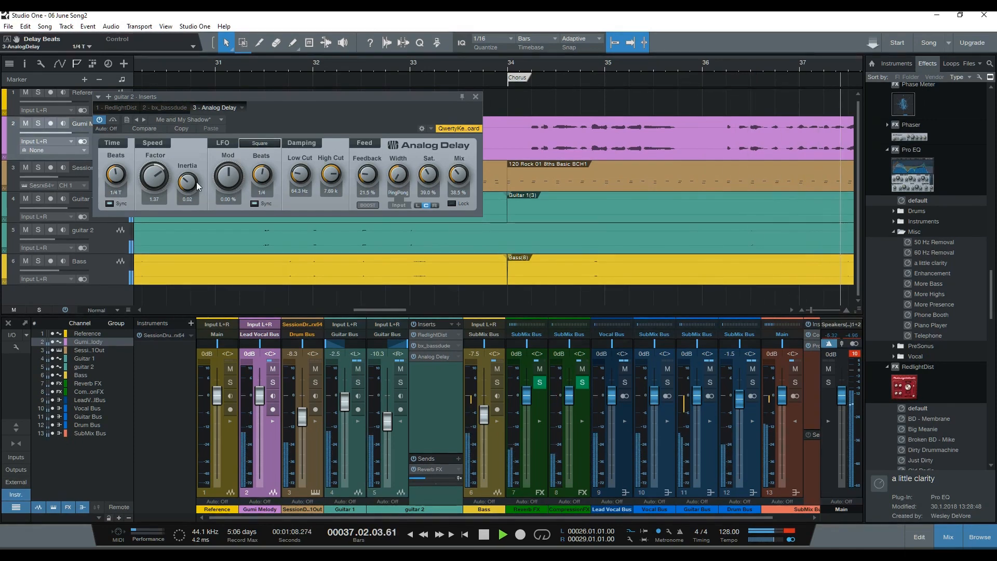
{"action": "left_click", "coordinate": [477, 98]}
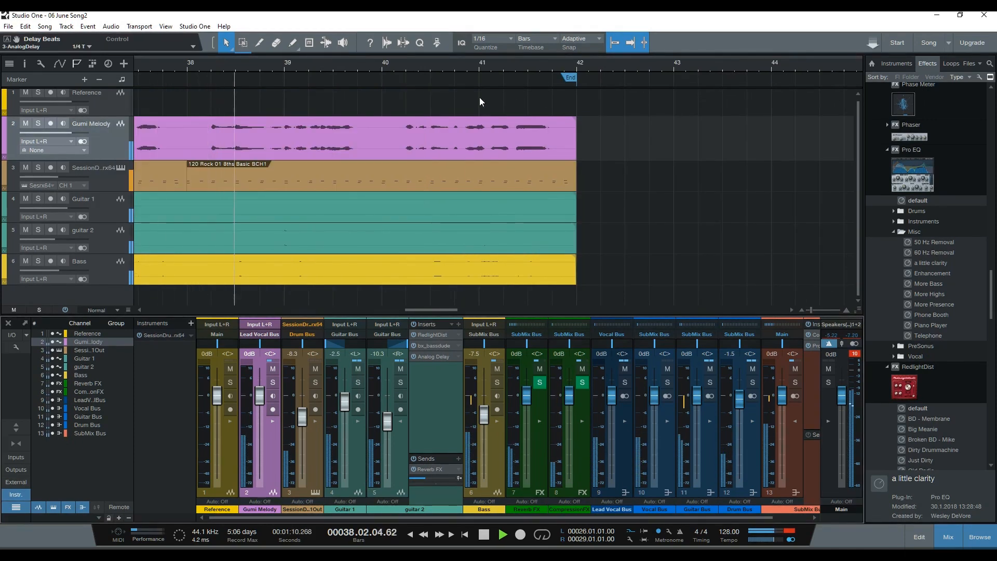
Listen to the intro section again and collapse the guitar 2 channel
{"action": "key", "text": "KP_3"}
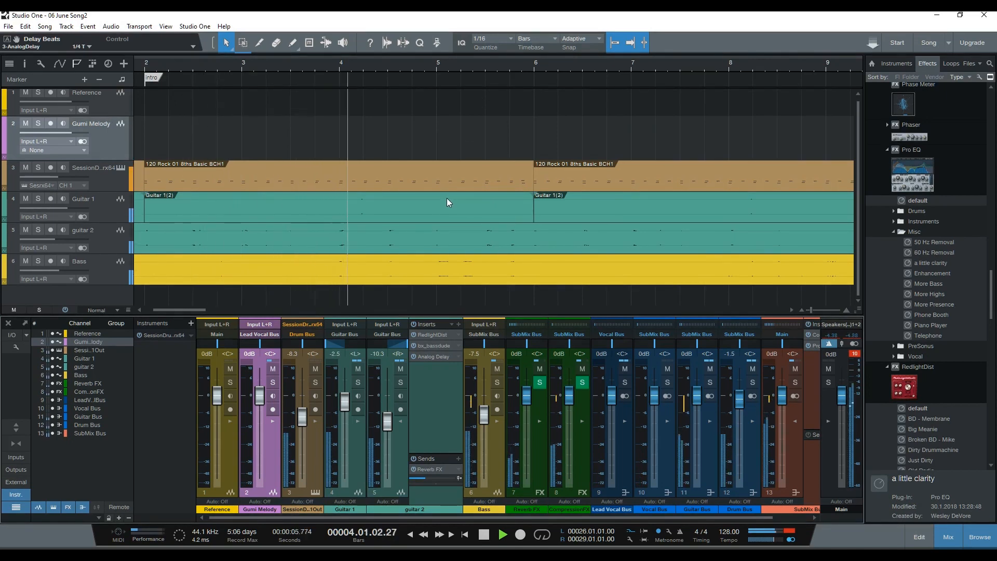
{"action": "key", "text": "space"}
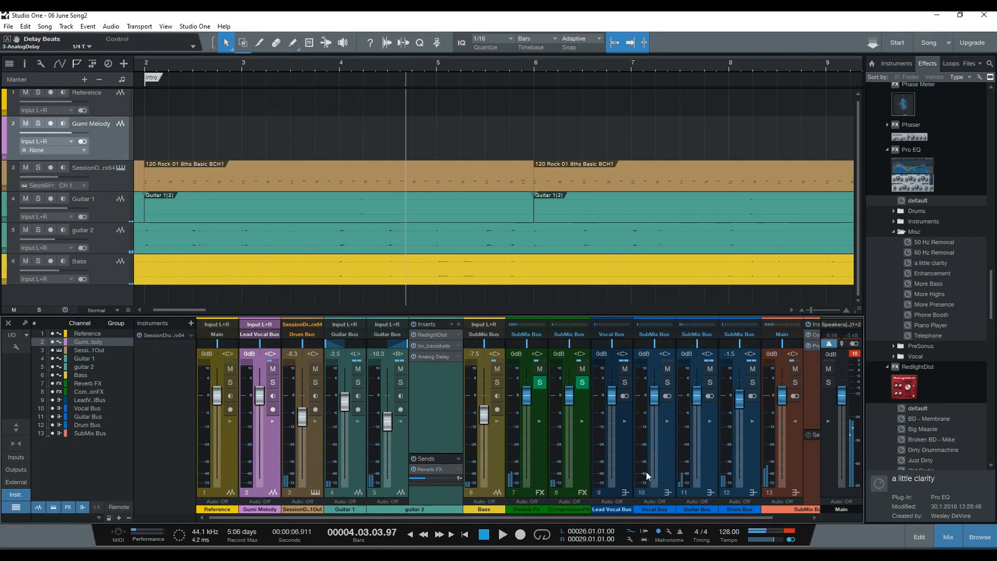
{"action": "left_click", "coordinate": [401, 421]}
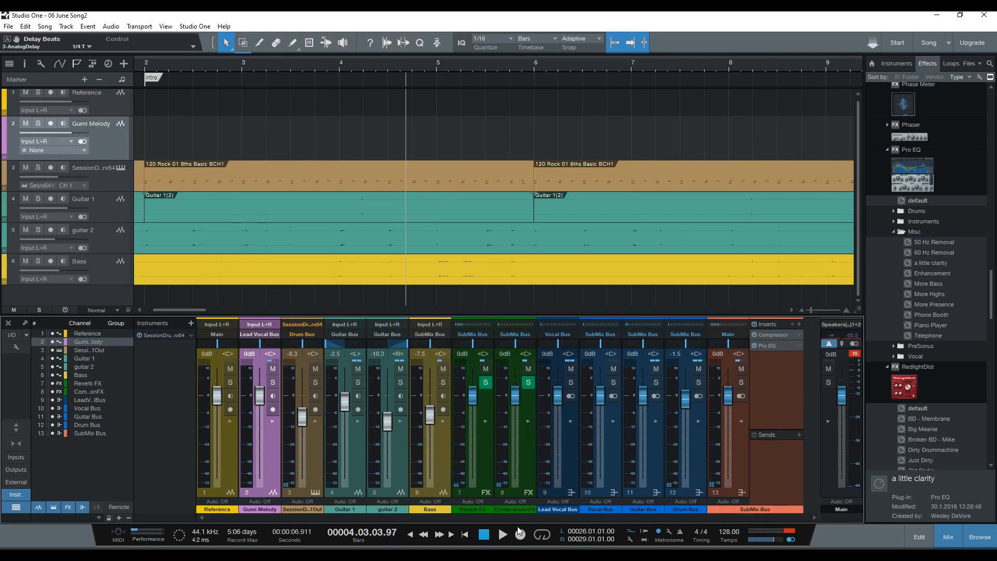
{"action": "key", "text": "space"}
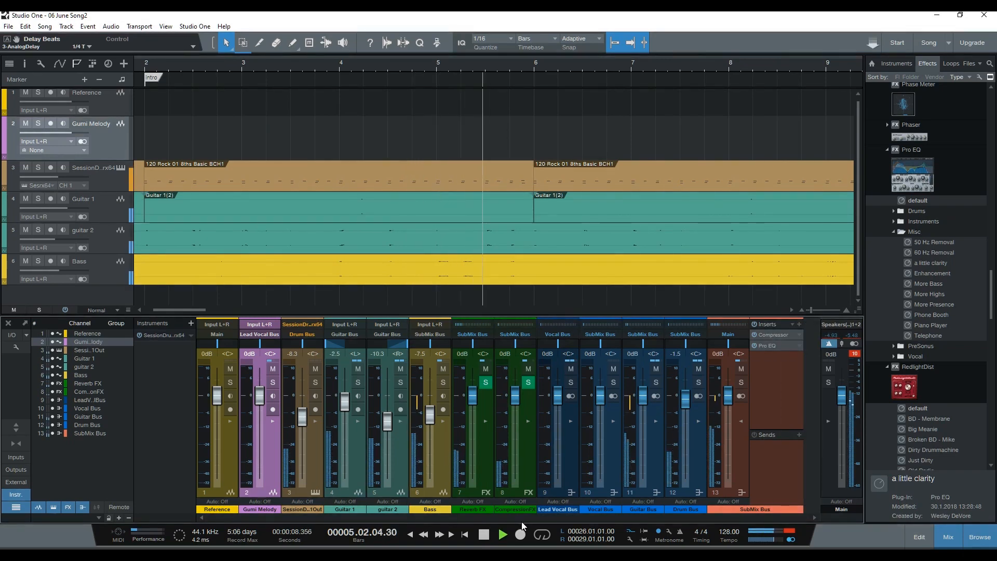
{"action": "key", "text": "space"}
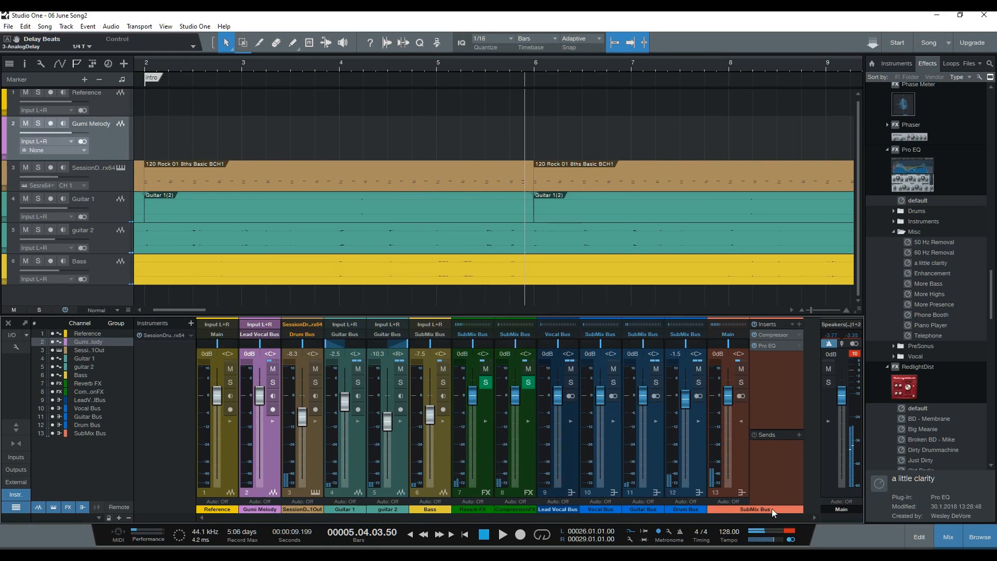
In the SubMix Bus Pro EQ, set HF gain to 7.89 dB, comparing against bypass during playback, and stop the song
{"action": "left_click", "coordinate": [772, 346]}
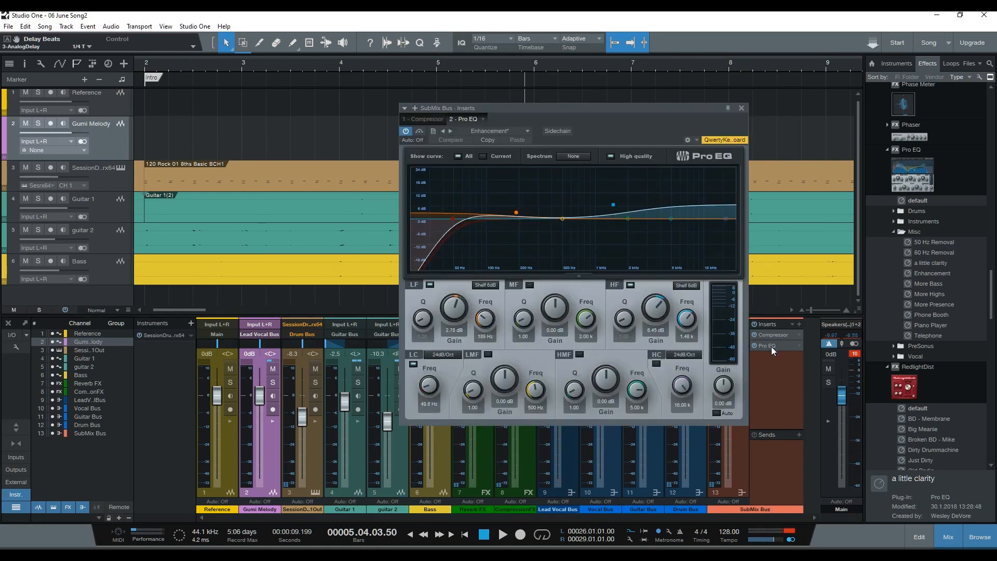
{"action": "key", "text": "space"}
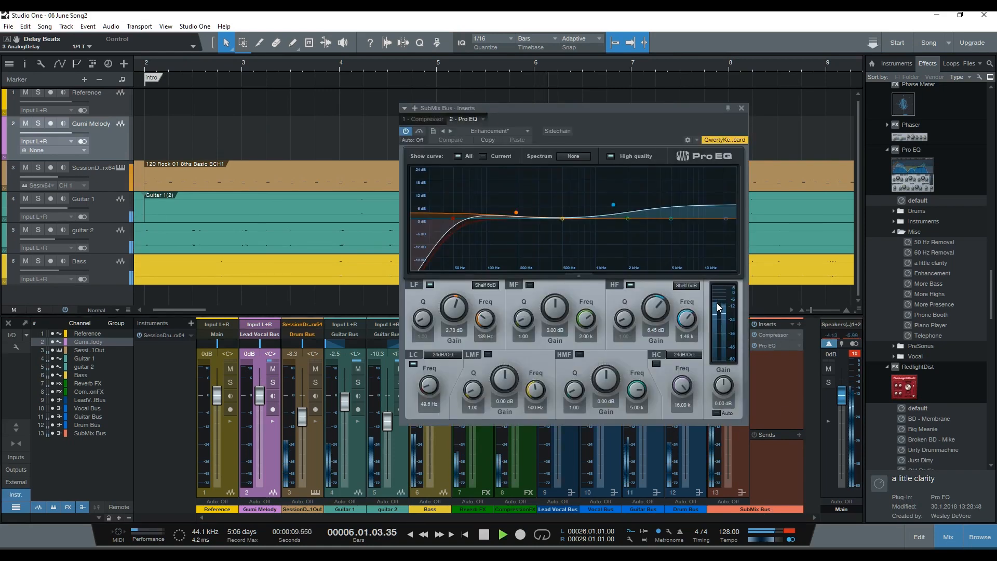
{"action": "left_click_drag", "start_coordinate": [665, 310], "coordinate": [666, 306]}
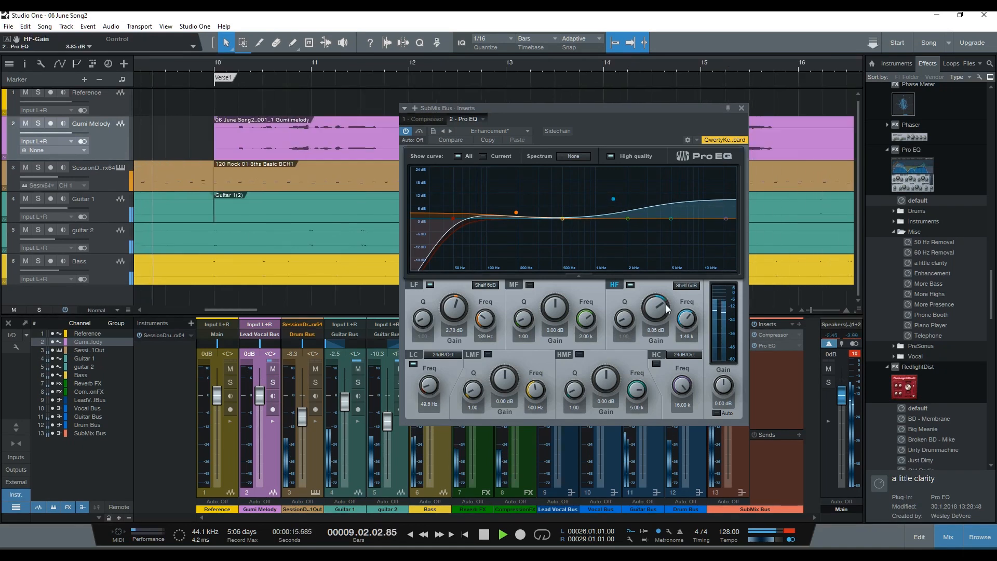
{"action": "left_click", "coordinate": [406, 132]}
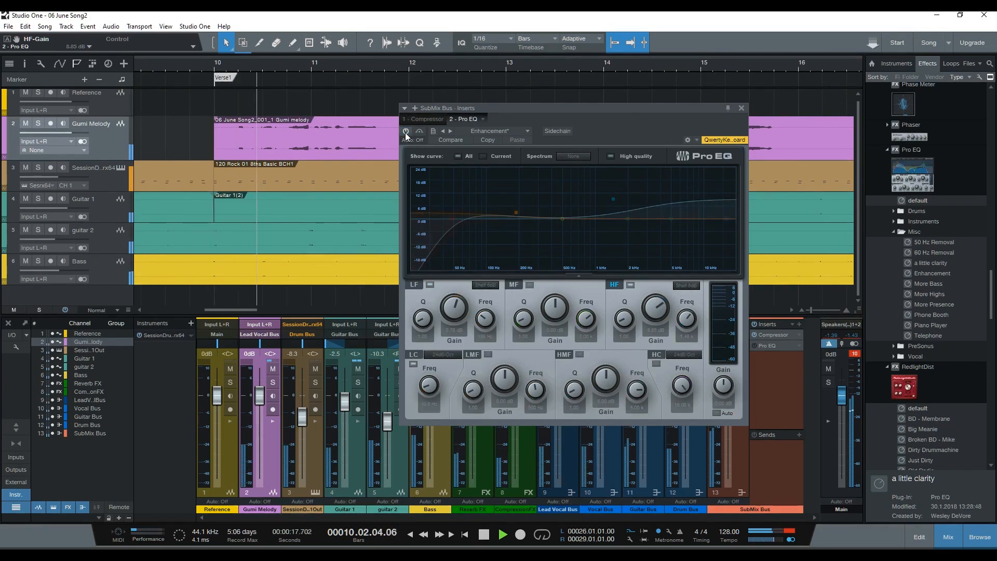
{"action": "left_click", "coordinate": [406, 131]}
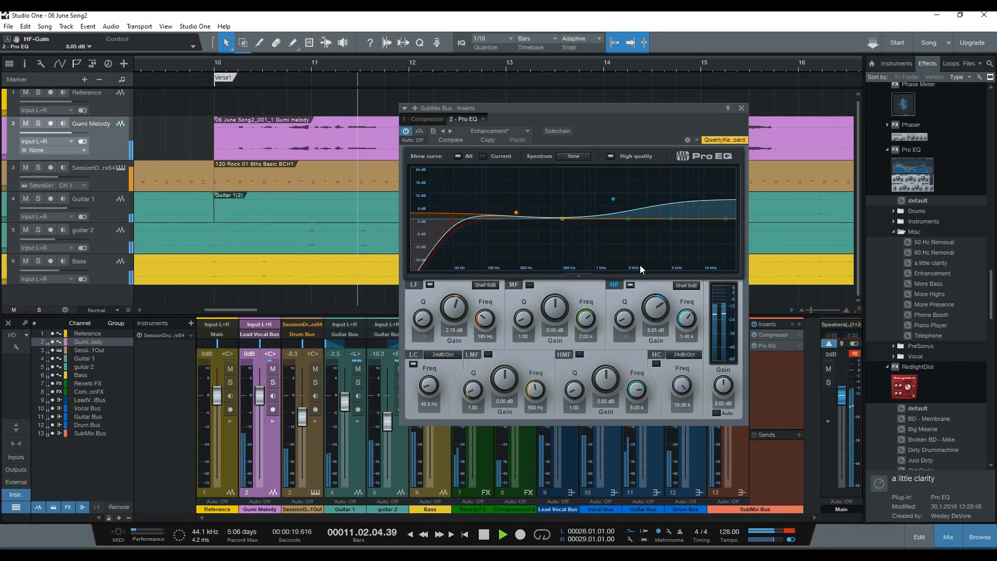
{"action": "left_click_drag", "start_coordinate": [661, 307], "coordinate": [660, 312]}
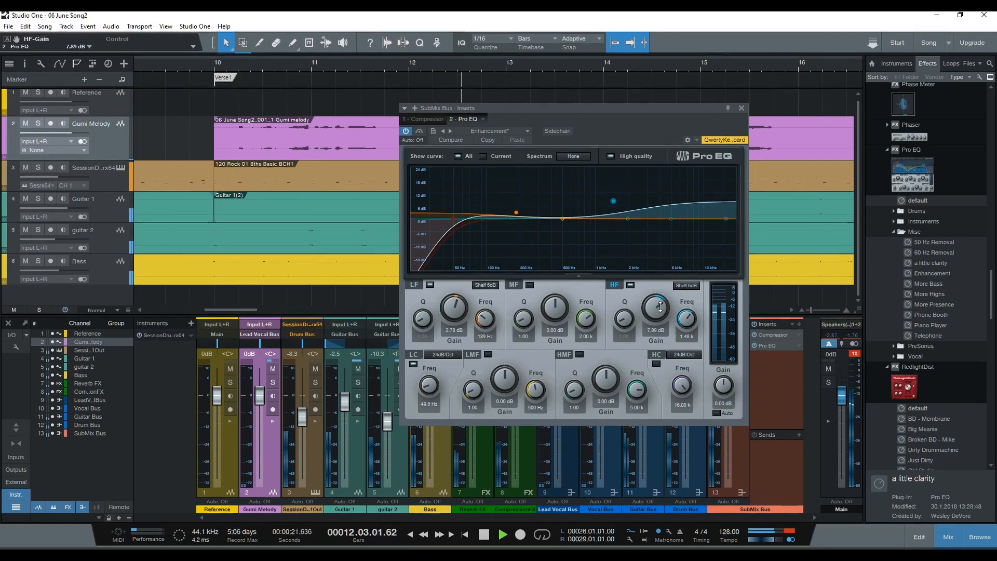
{"action": "left_click", "coordinate": [742, 108]}
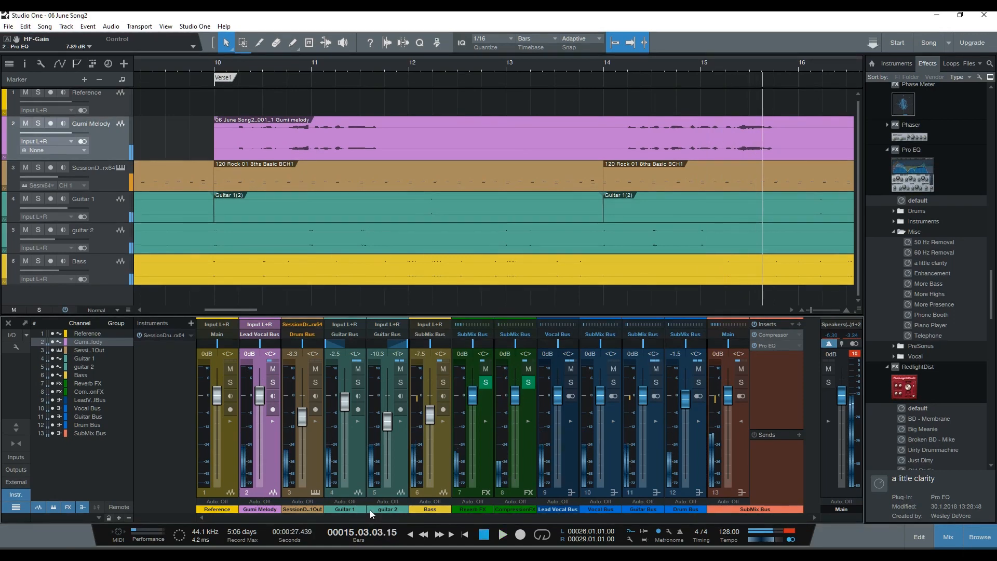
{"action": "left_click", "coordinate": [484, 534]}
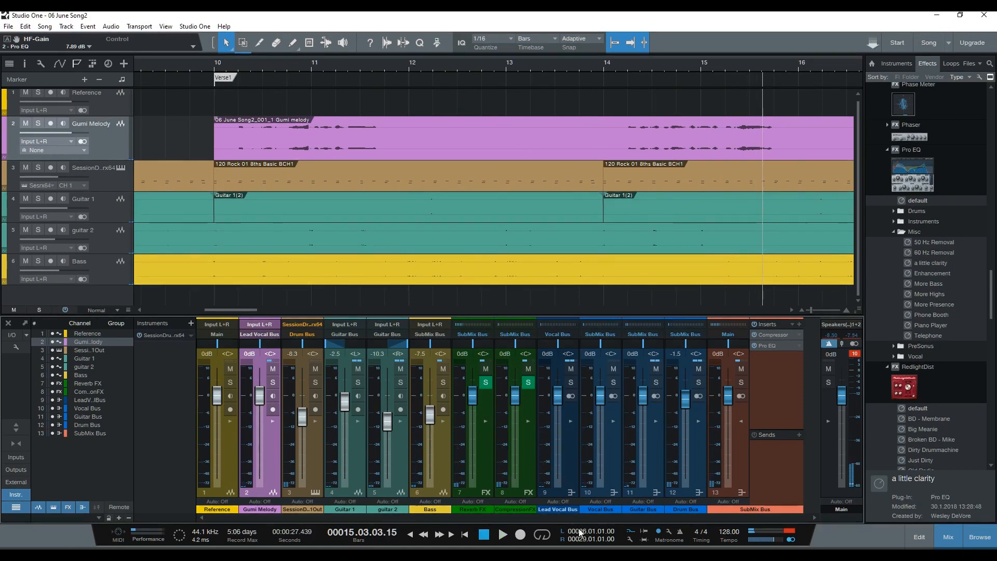
Expand the Main output channel and insert the Limiter there with the 0 db limiting preset
{"action": "left_click", "coordinate": [828, 421]}
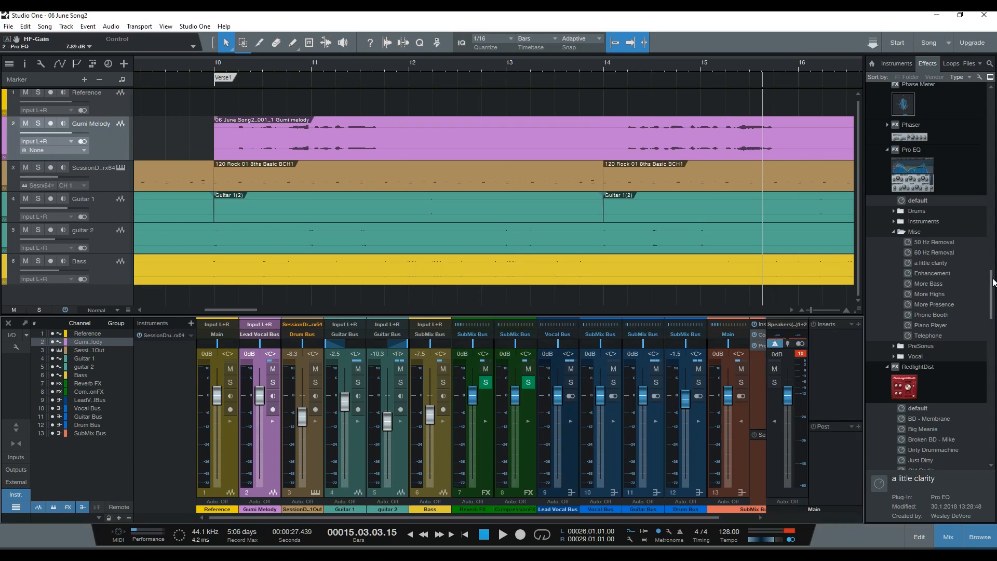
{"action": "left_click_drag", "start_coordinate": [991, 282], "coordinate": [991, 249]}
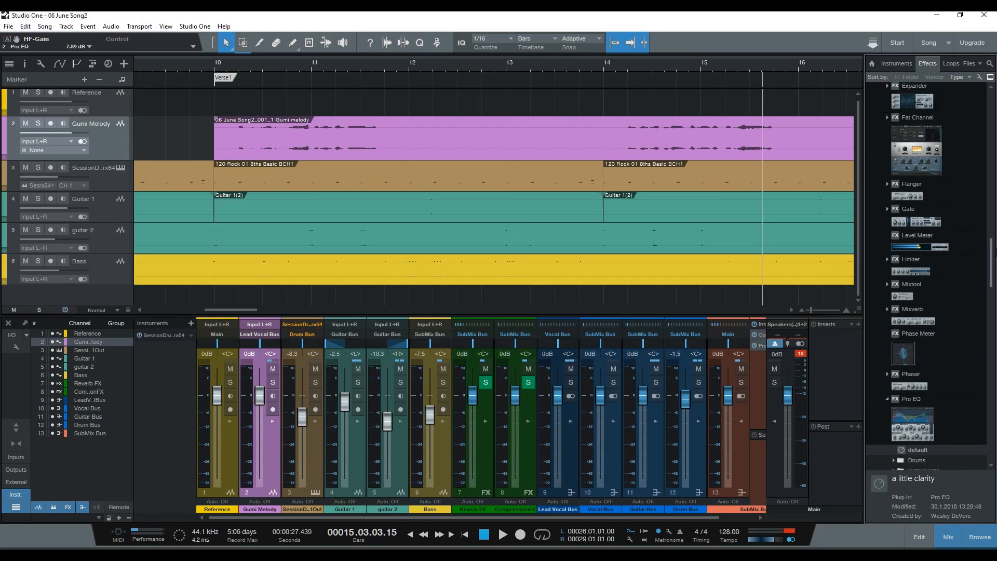
{"action": "left_click", "coordinate": [888, 259]}
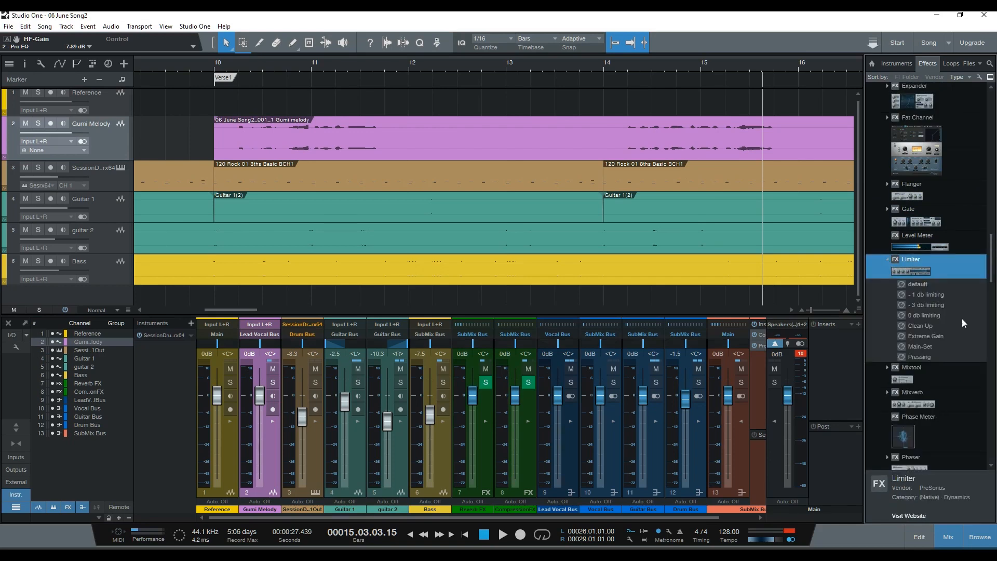
{"action": "left_click_drag", "start_coordinate": [928, 316], "coordinate": [846, 367]}
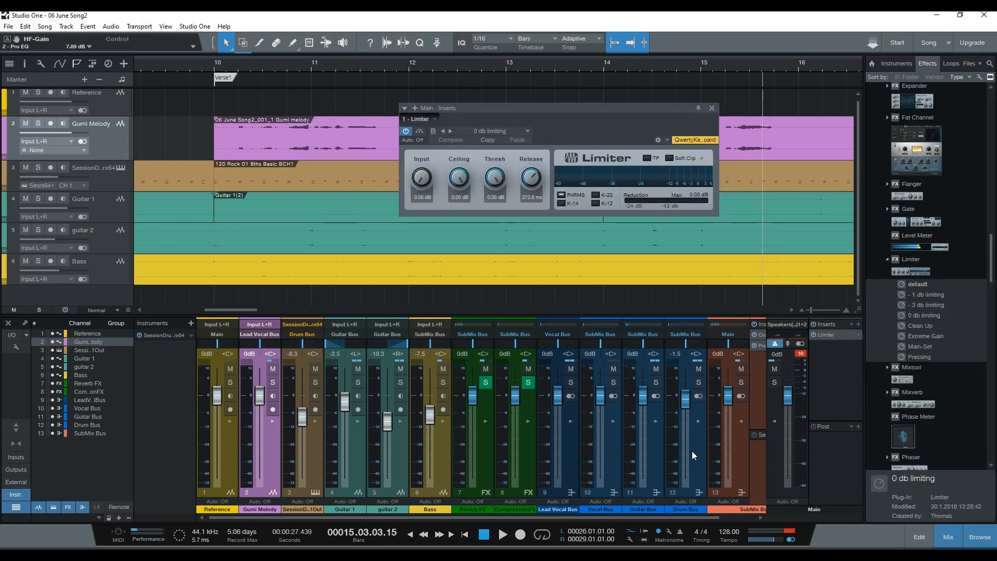
Find the Boost11_64 peak limiter among the VST2 effects and insert it on the SubMix Bus after the Pro EQ
{"action": "left_click_drag", "start_coordinate": [582, 516], "coordinate": [760, 509]}
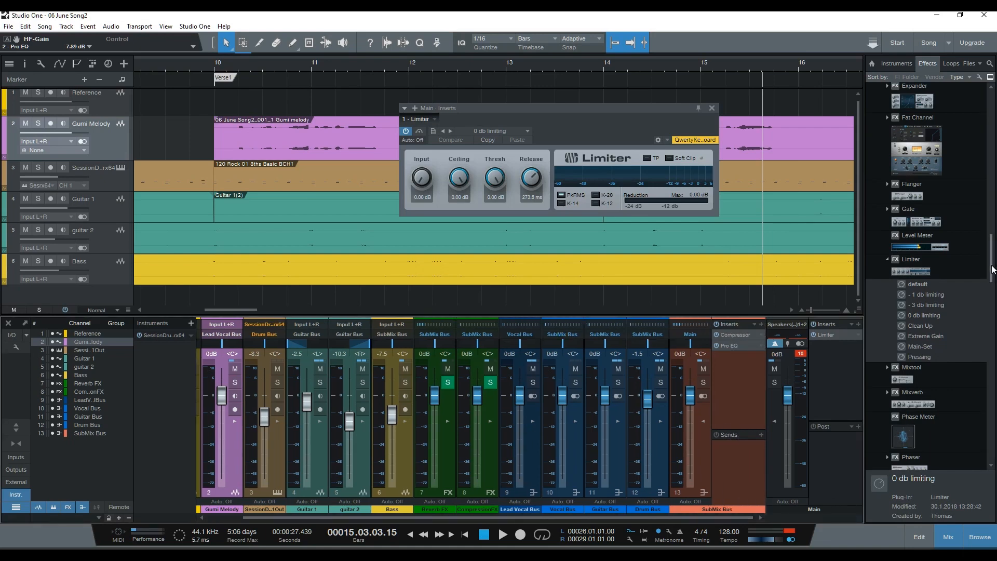
{"action": "scroll", "coordinate": [993, 269], "scroll_direction": "down", "scroll_amount": 5}
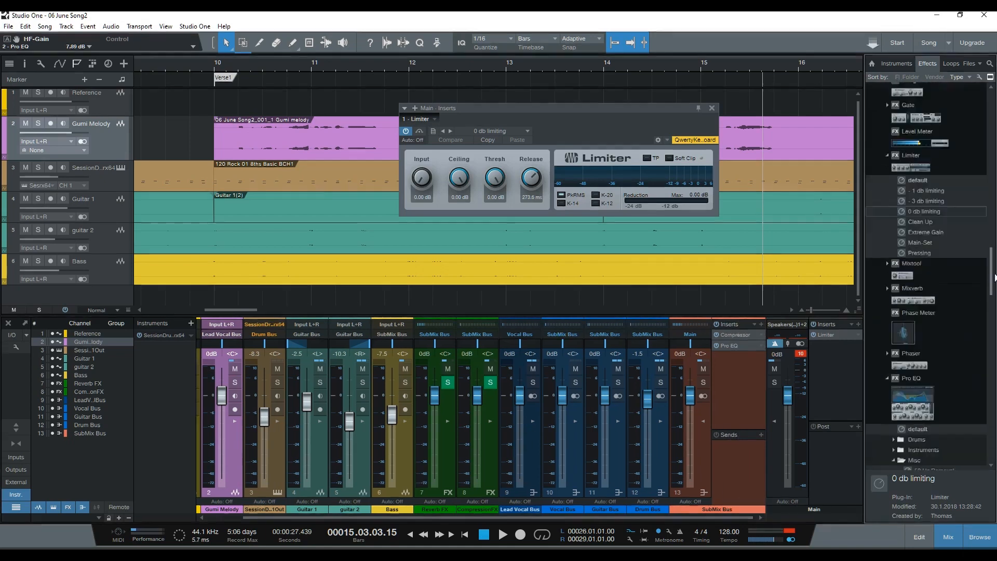
{"action": "left_click_drag", "start_coordinate": [994, 277], "coordinate": [995, 353]}
{"action": "left_click", "coordinate": [888, 160]}
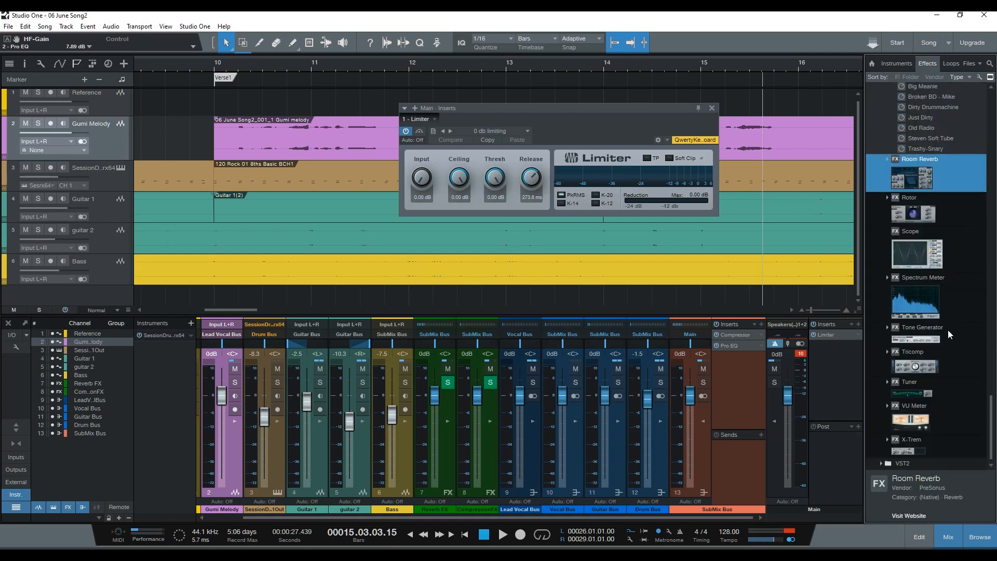
{"action": "left_click", "coordinate": [881, 455]}
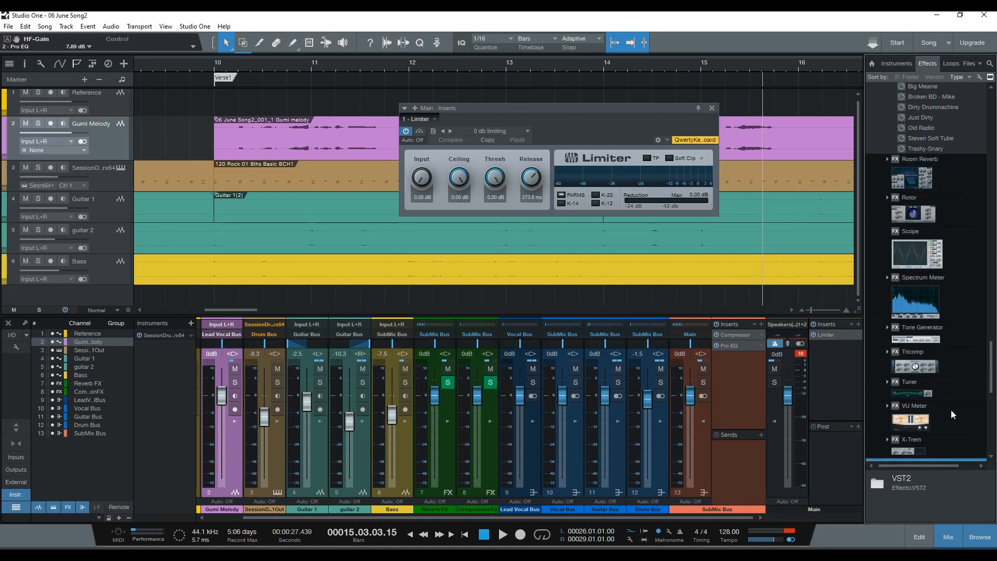
{"action": "scroll", "coordinate": [951, 410], "scroll_direction": "down", "scroll_amount": 10}
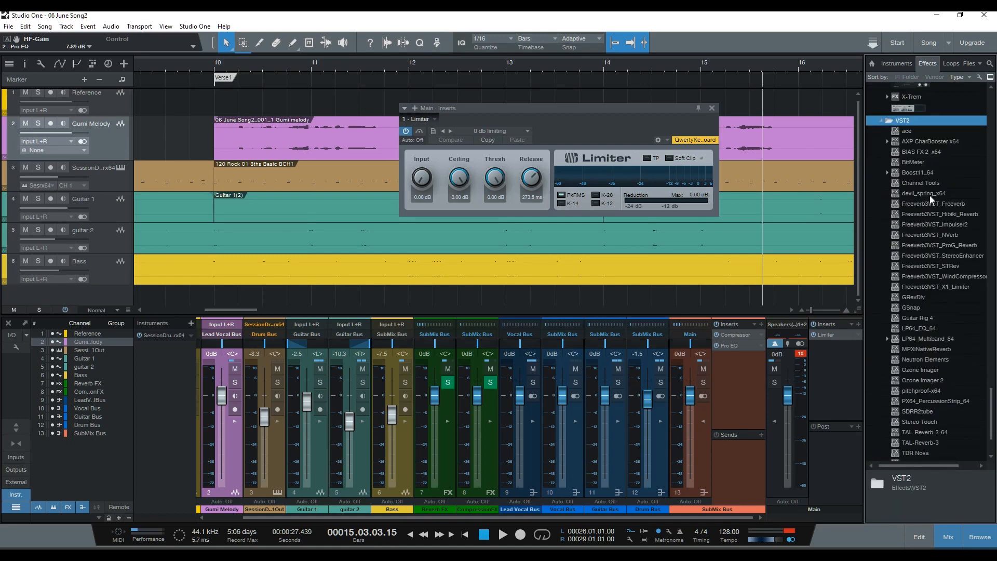
{"action": "left_click_drag", "start_coordinate": [918, 173], "coordinate": [756, 401]}
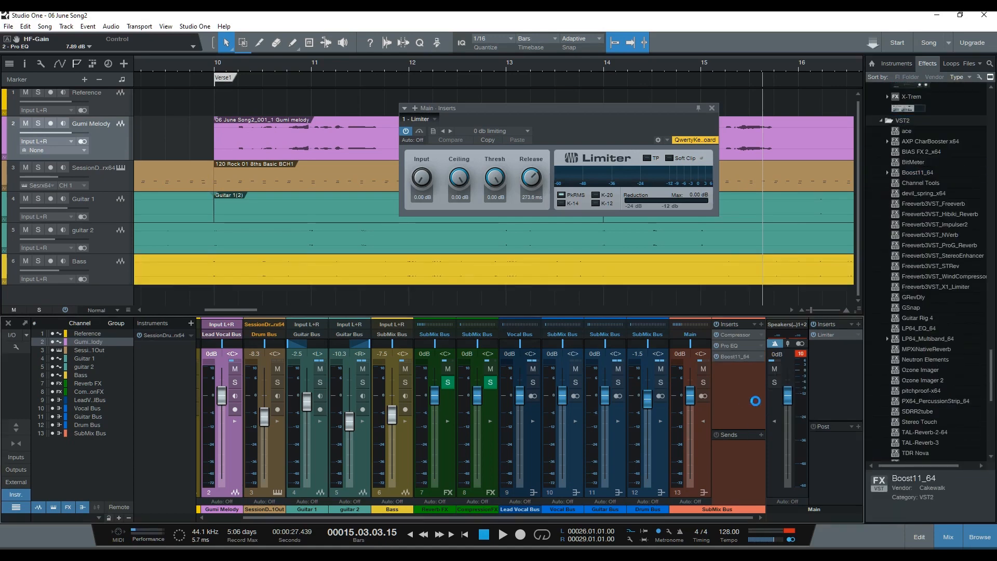
Play the mix through the new limiters into the chorus, close the Boost11_64 window and stop playback
{"action": "key", "text": "space"}
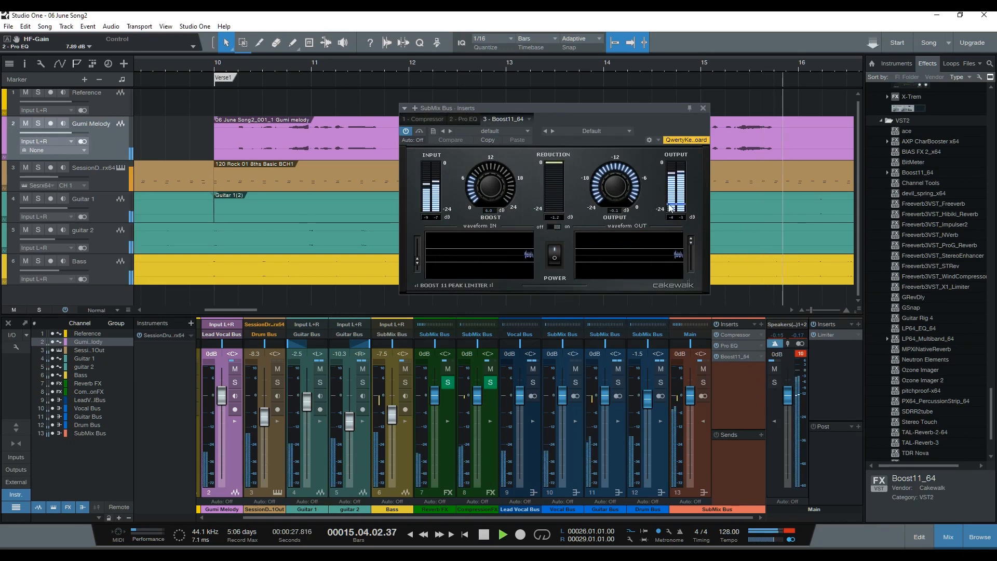
{"action": "left_click", "coordinate": [704, 109]}
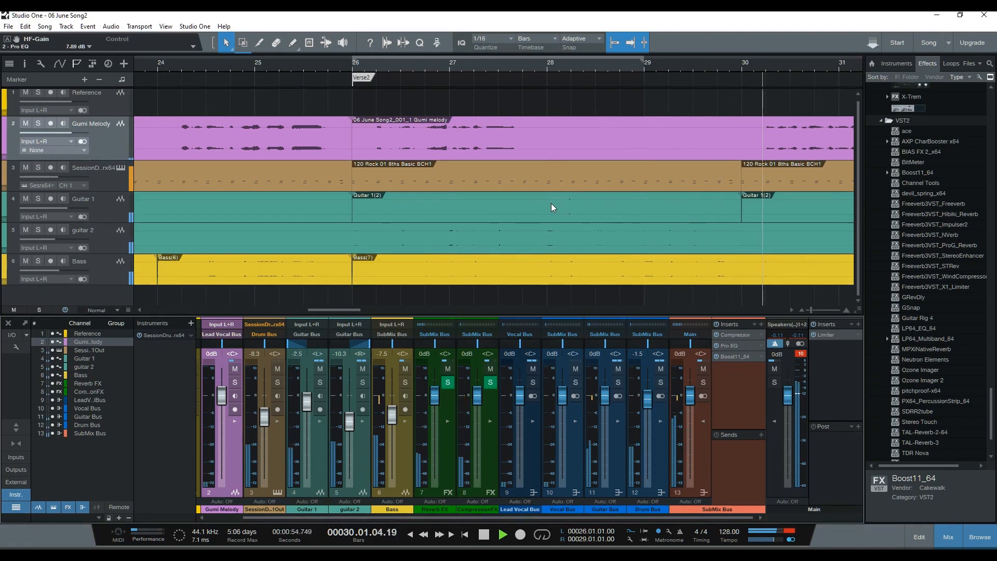
{"action": "key", "text": "space"}
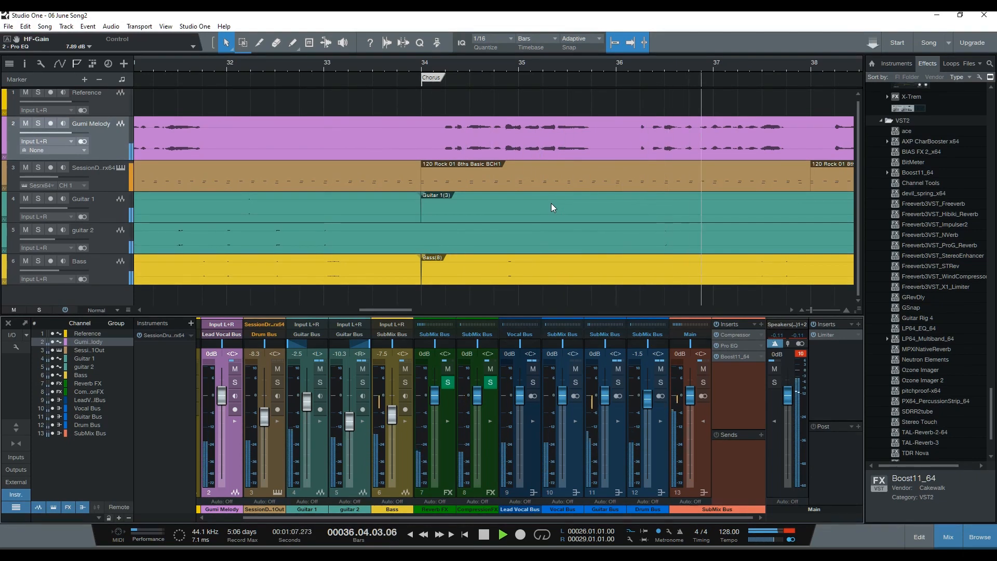
{"action": "key", "text": "space"}
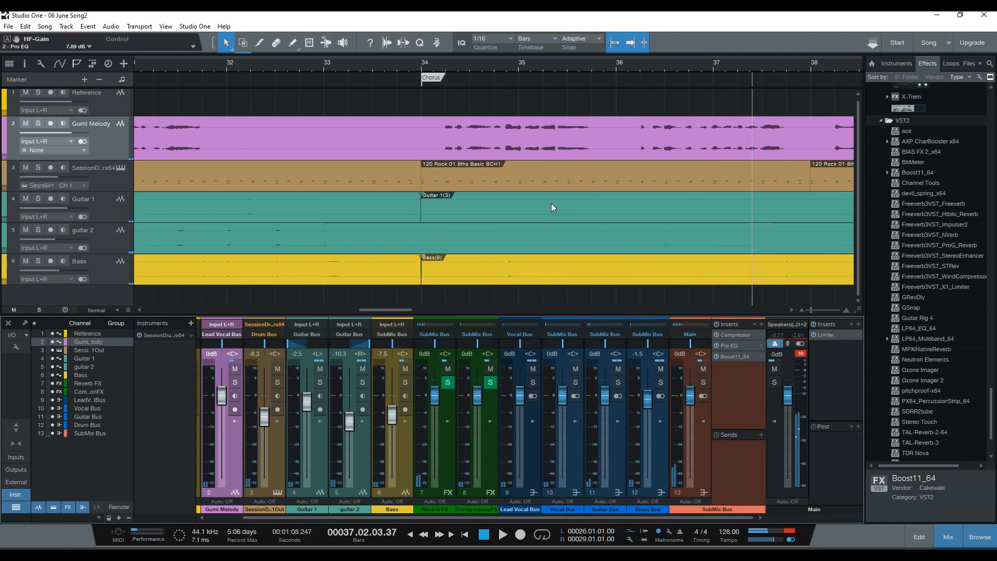